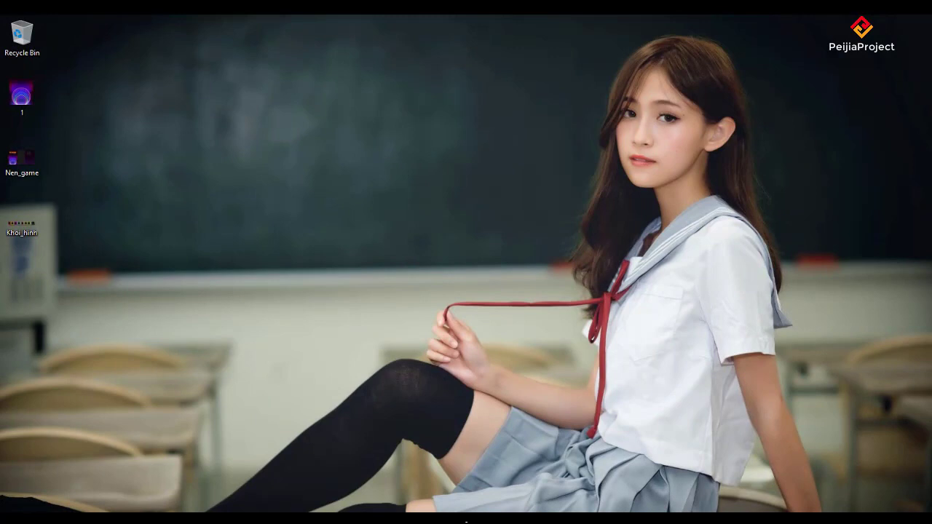
Step: Refresh the desktop three times from its right-click menu
right_click(304, 201)
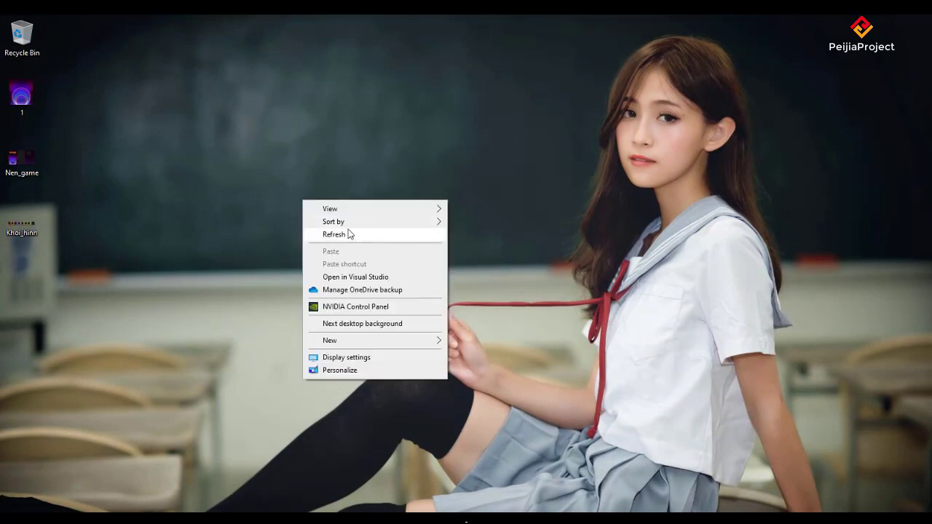
left_click(351, 236)
right_click(303, 178)
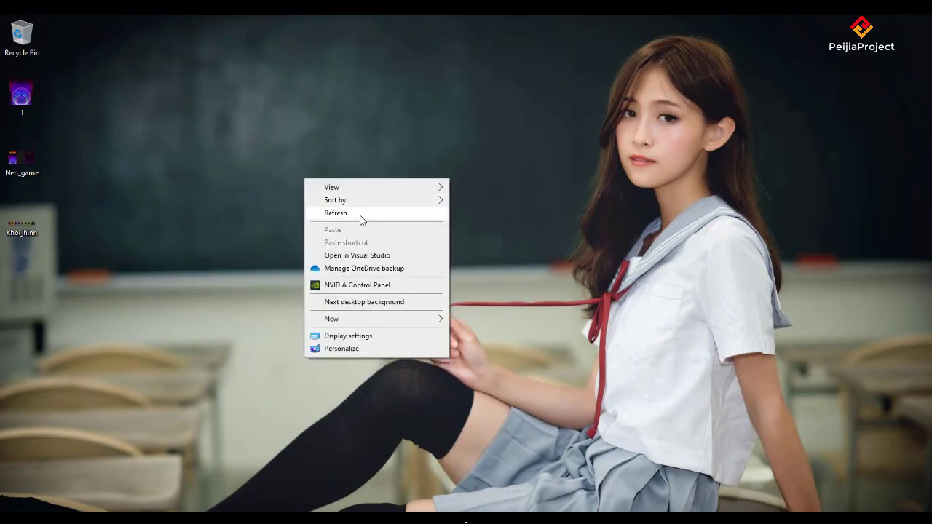
left_click(340, 211)
right_click(312, 173)
left_click(354, 211)
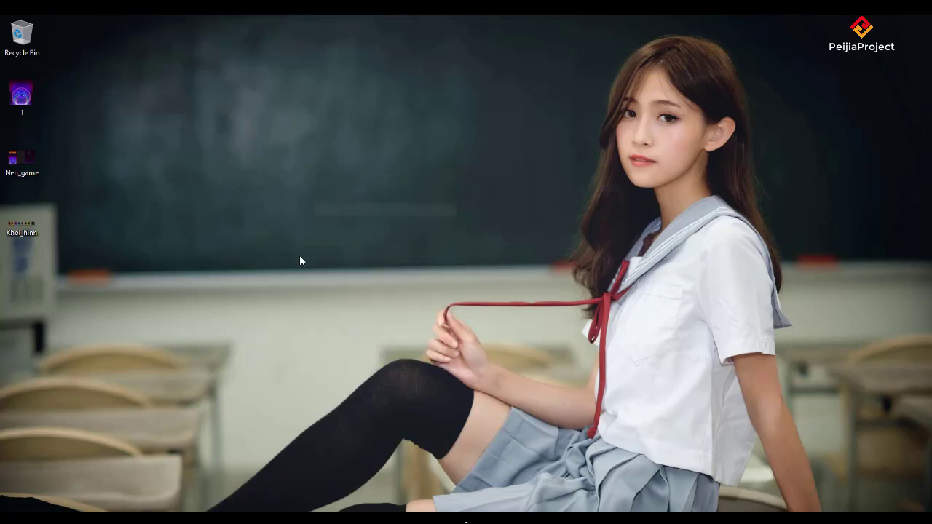
Step: Launch Unity Hub from the Start menu's Laptrinh tile group
key("super")
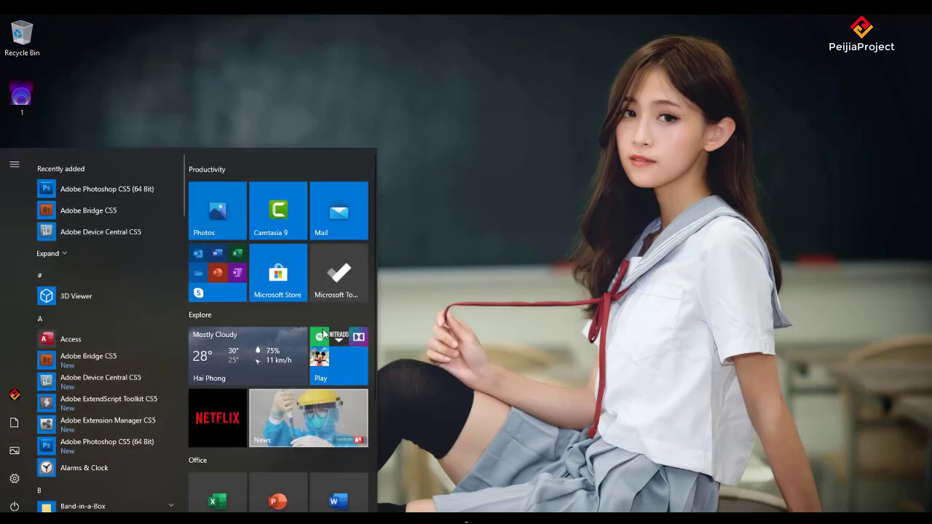
scroll(297, 320, "down", 3)
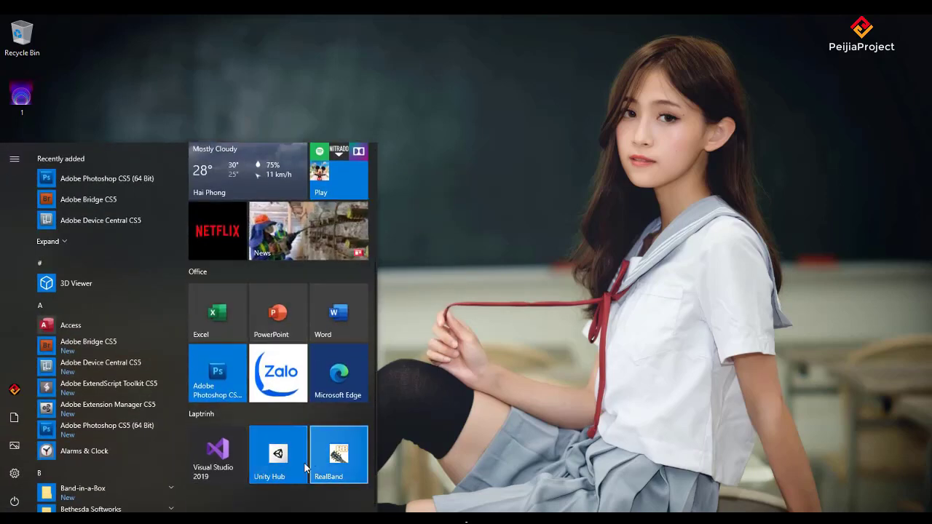
left_click(280, 463)
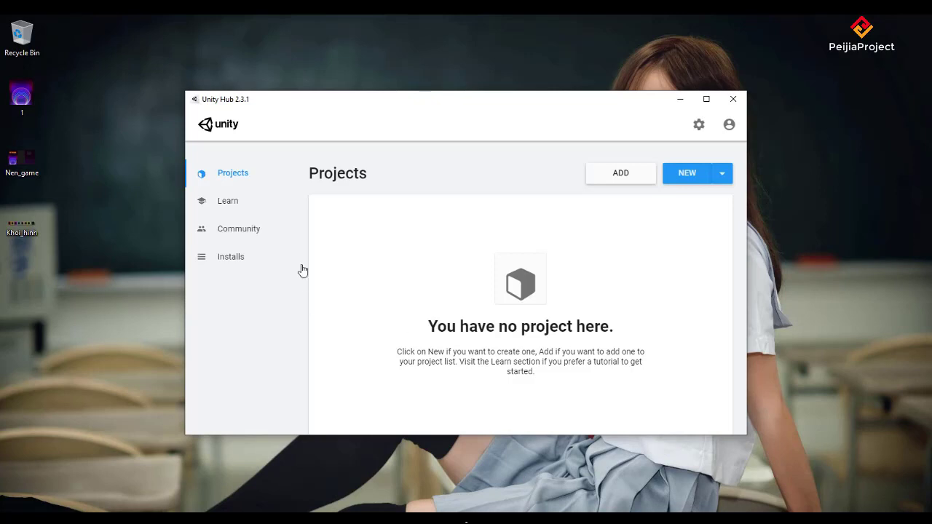
Step: Create a new project from the 2D template named 'Game Xep Gach'
left_click(690, 177)
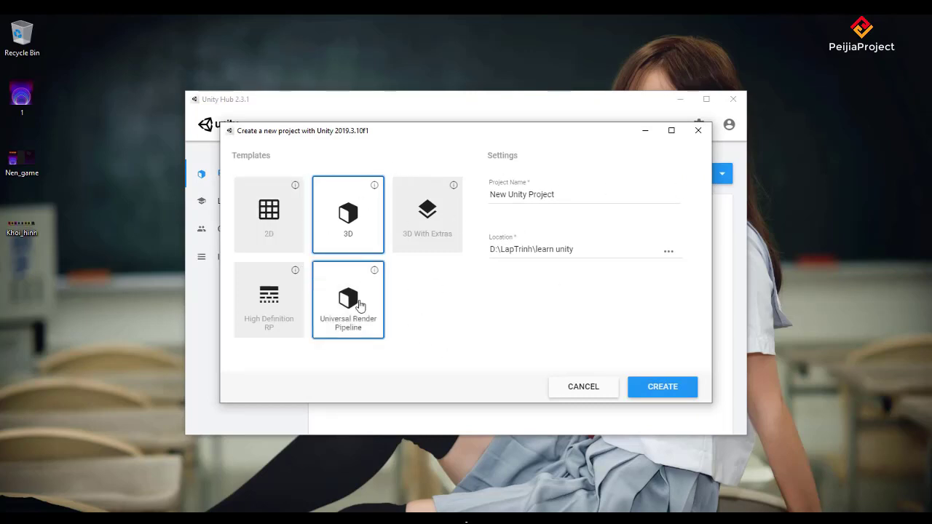
left_click(268, 221)
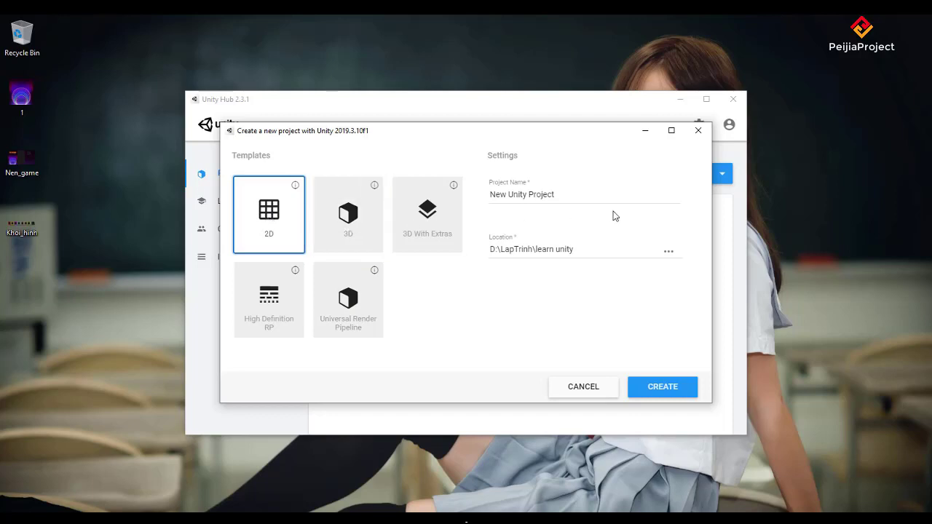
left_click(574, 193)
key("ctrl+a")
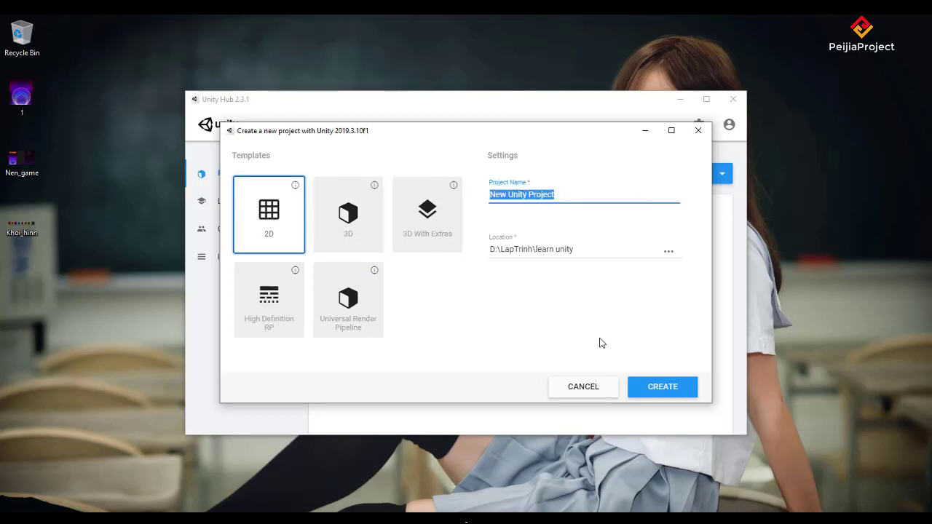
type("Gam")
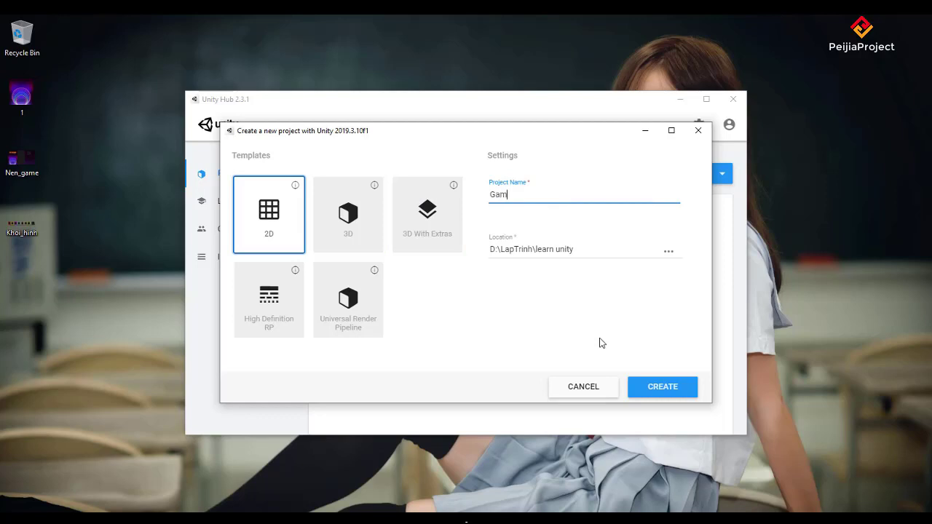
type("e Xep ")
type("Gach")
left_click(663, 388)
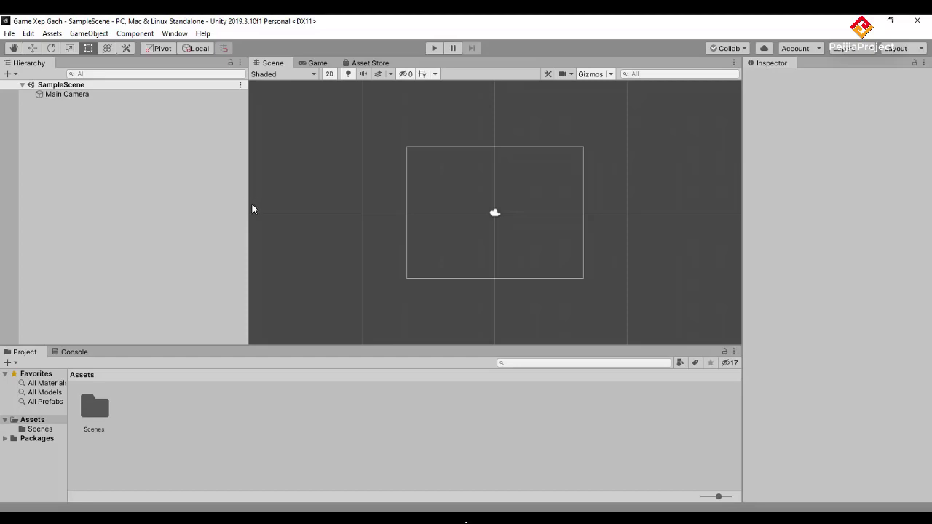
Step: Widen the Scene view, then open Assets/Scenes and select SampleScene
left_click_drag(248, 204, 226, 202)
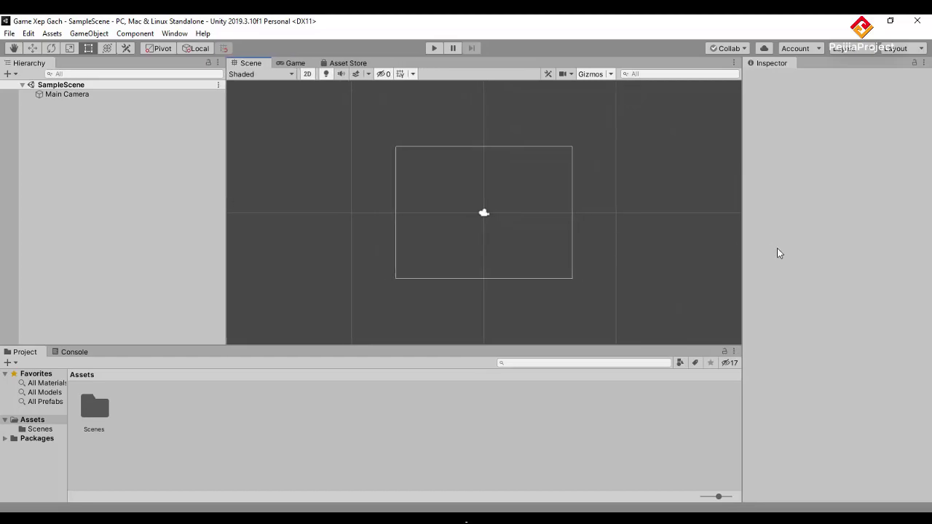
left_click(128, 178)
left_click(98, 431)
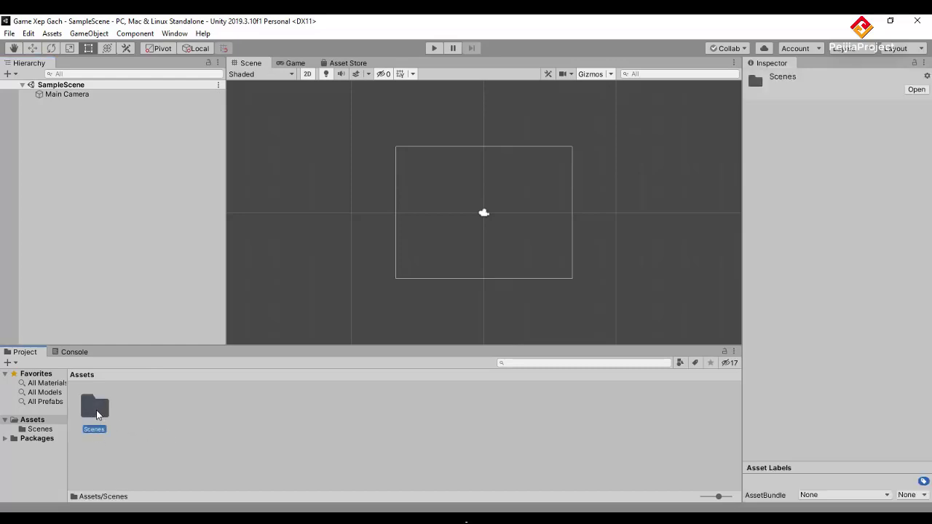
double_click(97, 412)
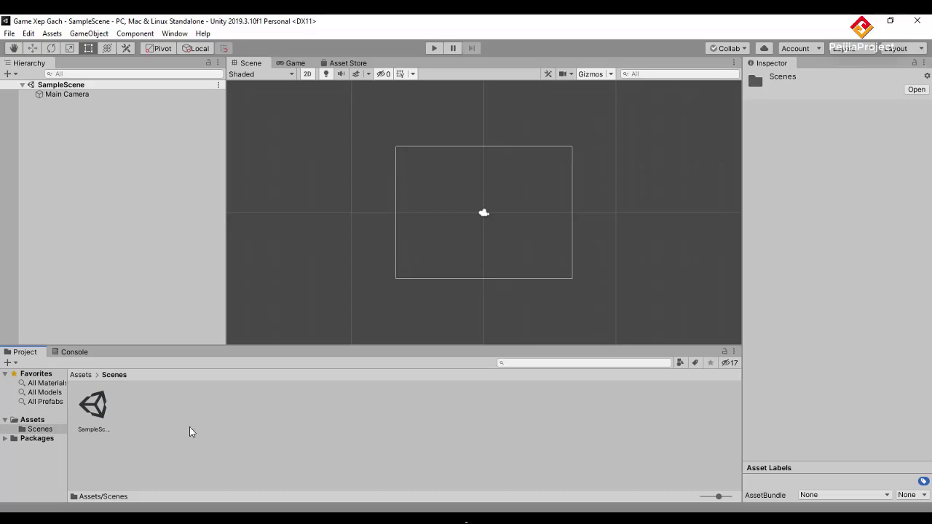
left_click(99, 413)
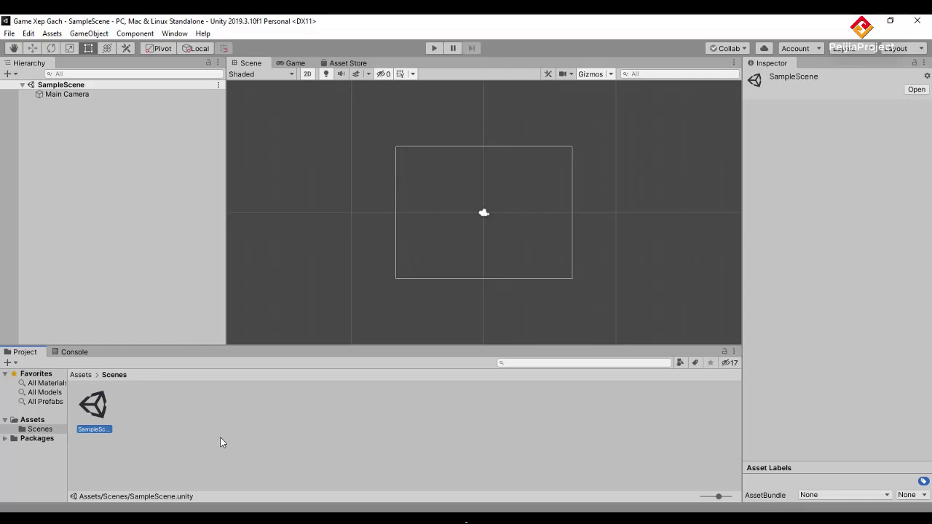
Step: Rename the SampleScene asset to 'PhanCanhChinh' and reload the scene
left_click(102, 430)
type("Phan")
type("CanhCHi")
type("nh")
key("BackSpace")
key("BackSpace")
key("BackSpace")
type("hinh")
key("Return")
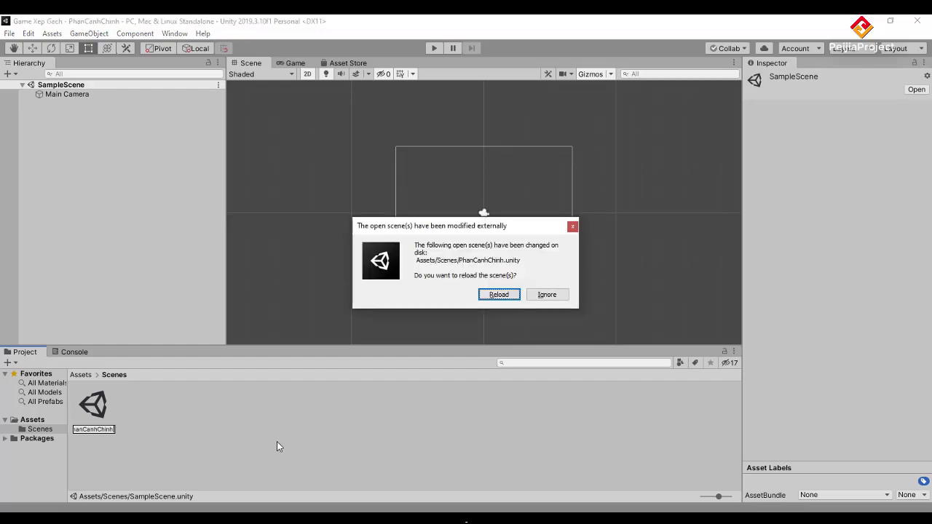
key("Return")
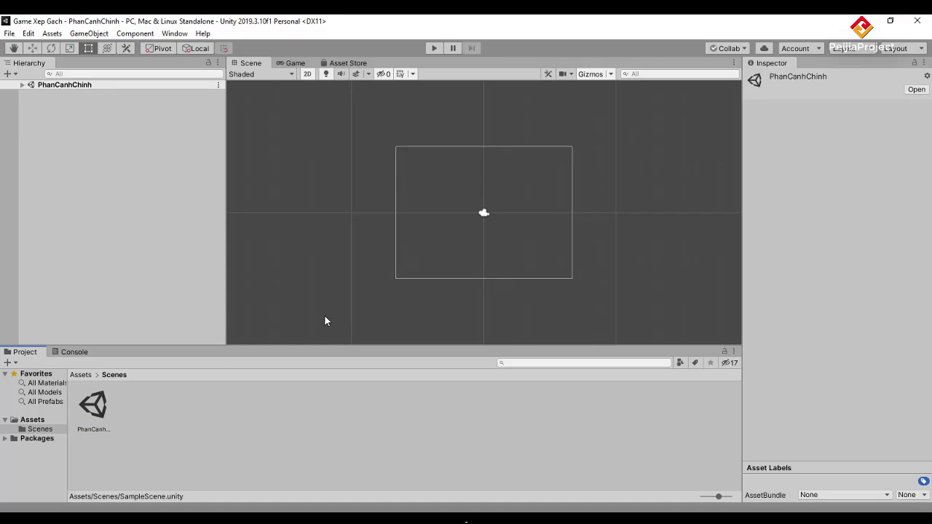
Step: Launch the Bloch Puzzle game from the Start menu's recently added apps
key("super")
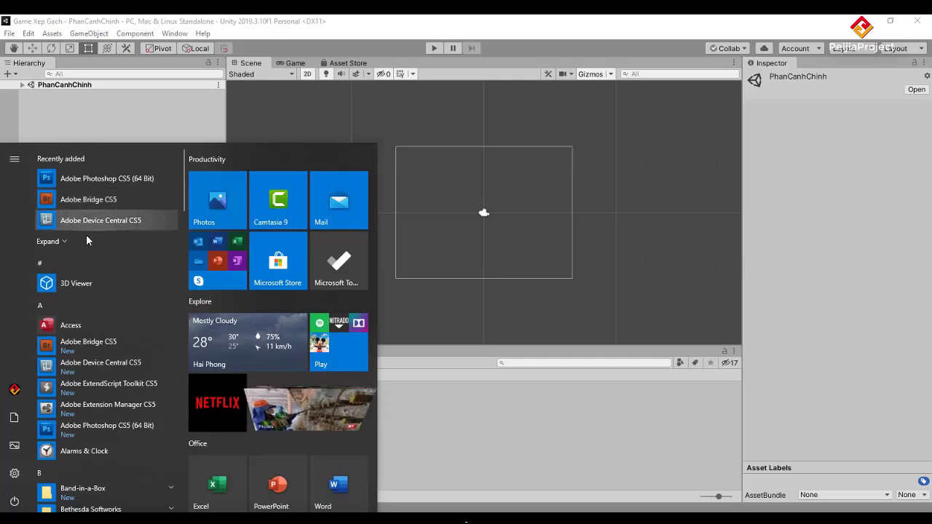
left_click(80, 242)
left_click(97, 289)
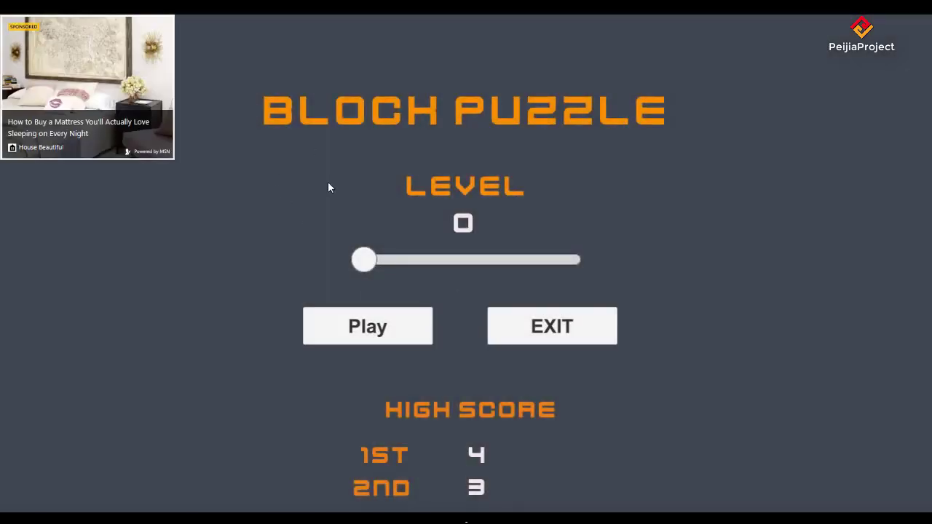
Step: Try game levels 4 and 5 on the slider, reset to 0, then exit Bloch Puzzle
left_click_drag(364, 260, 458, 267)
key("Right")
key("Right")
key("Right")
key("Left")
key("Left")
key("Left")
key("Left")
key("Left")
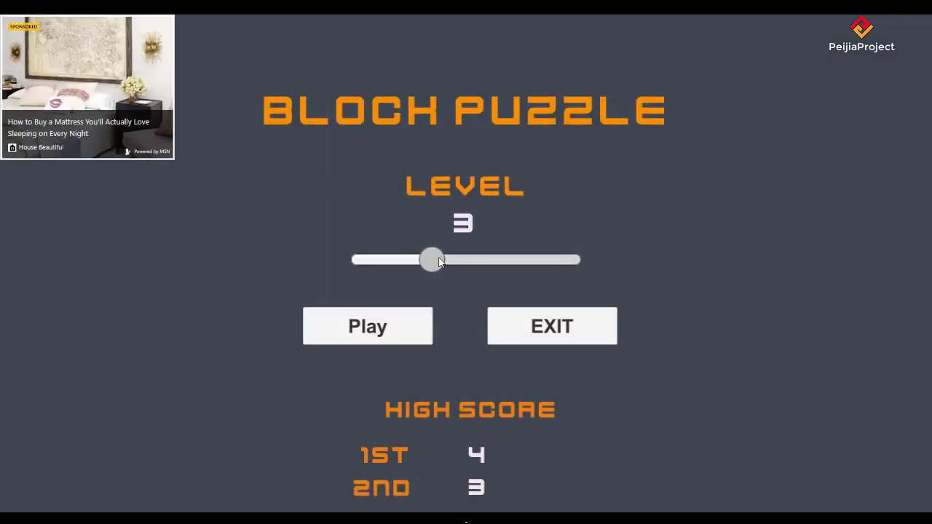
key("Right")
key("Right")
key("Right")
key("Right")
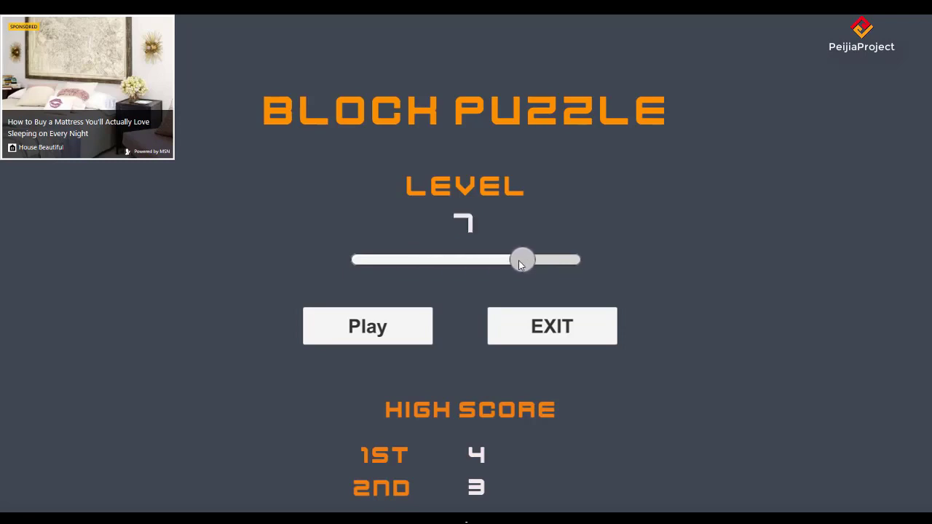
left_click(372, 264)
mouse_move(372, 264)
left_mouse_down()
mouse_move(469, 268)
mouse_move(346, 268)
left_mouse_up()
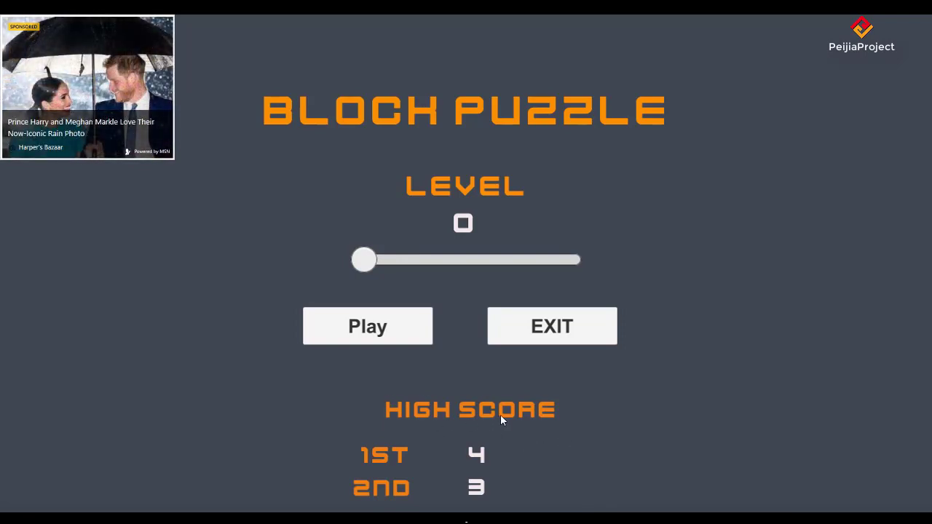
left_click(551, 332)
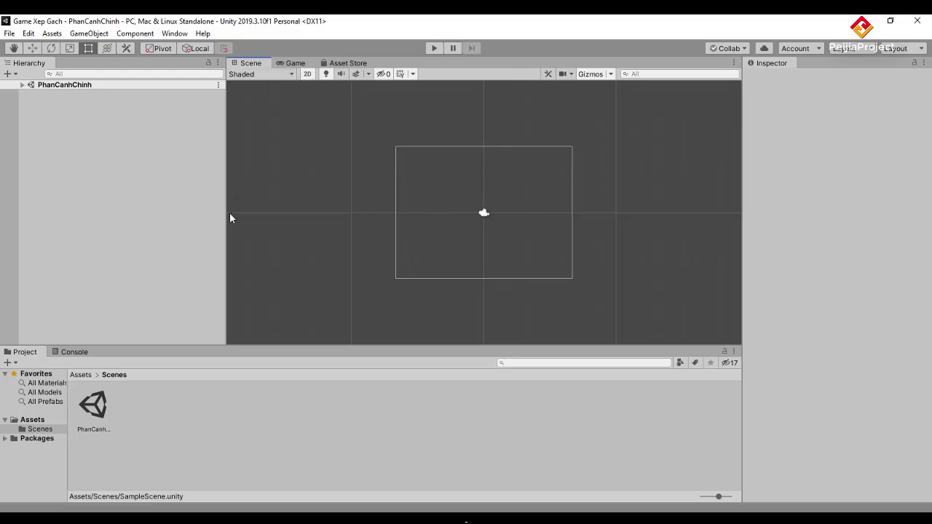
Step: Select the PhanCanhChinh scene file in the Scenes folder to show it in the Inspector
left_click(94, 407)
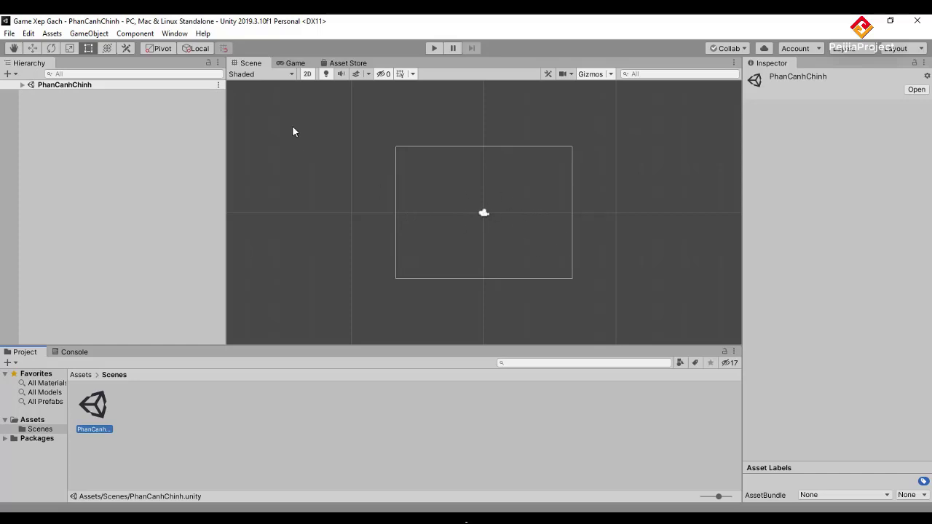
Step: Switch to the Game view and set its aspect ratio to 16:9
left_click(297, 63)
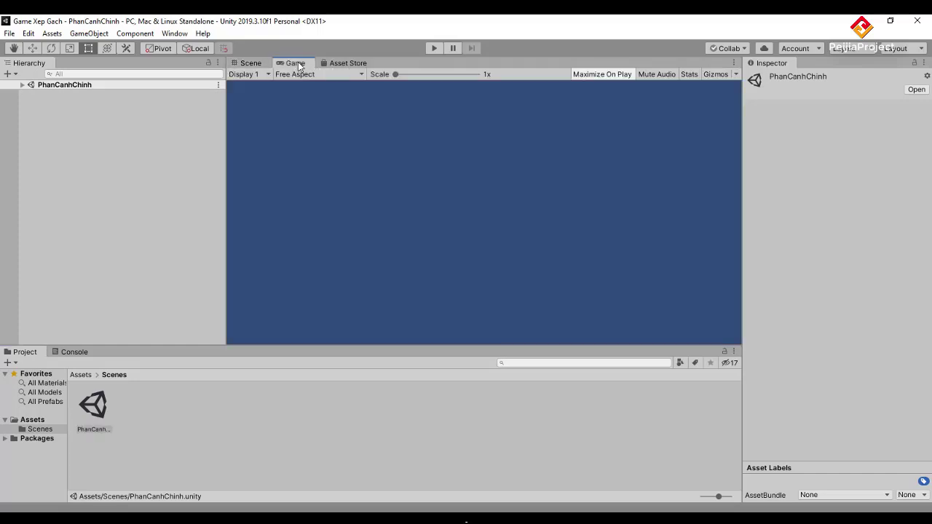
left_click(265, 76)
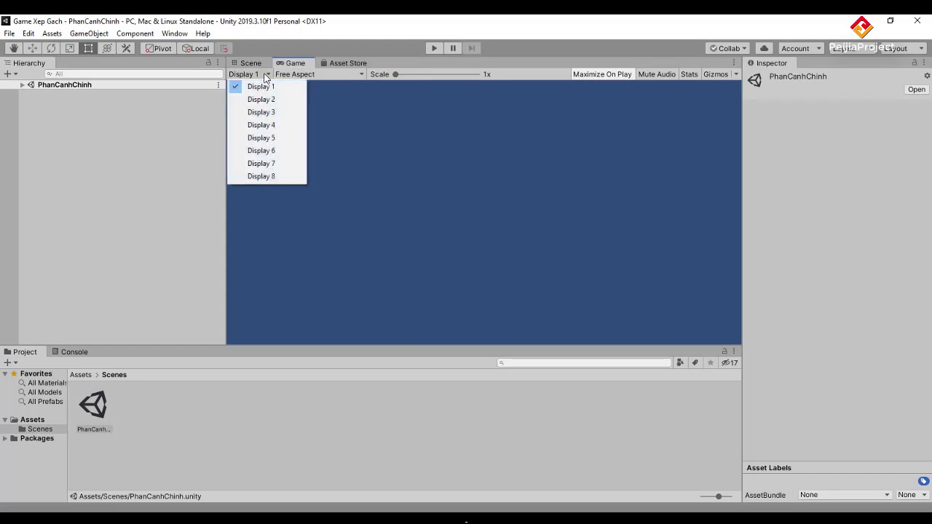
left_click(361, 73)
left_click(360, 73)
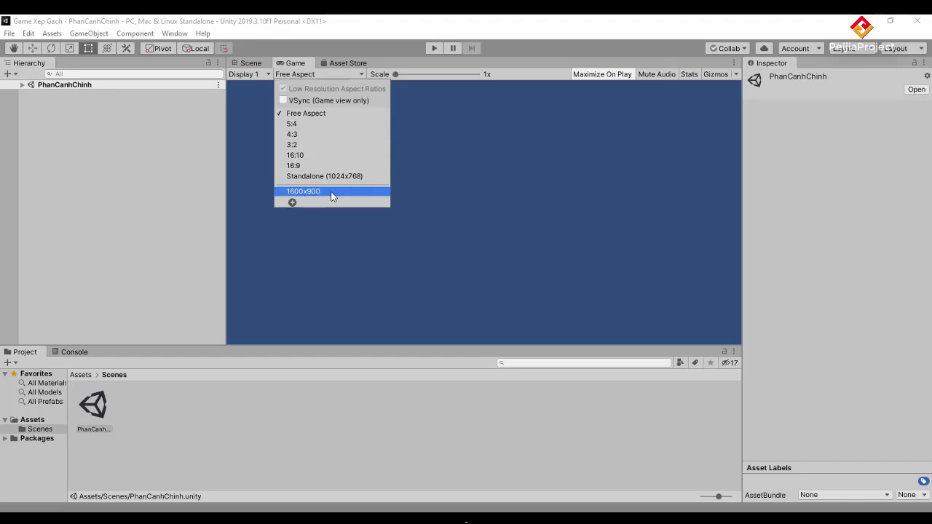
left_click(291, 167)
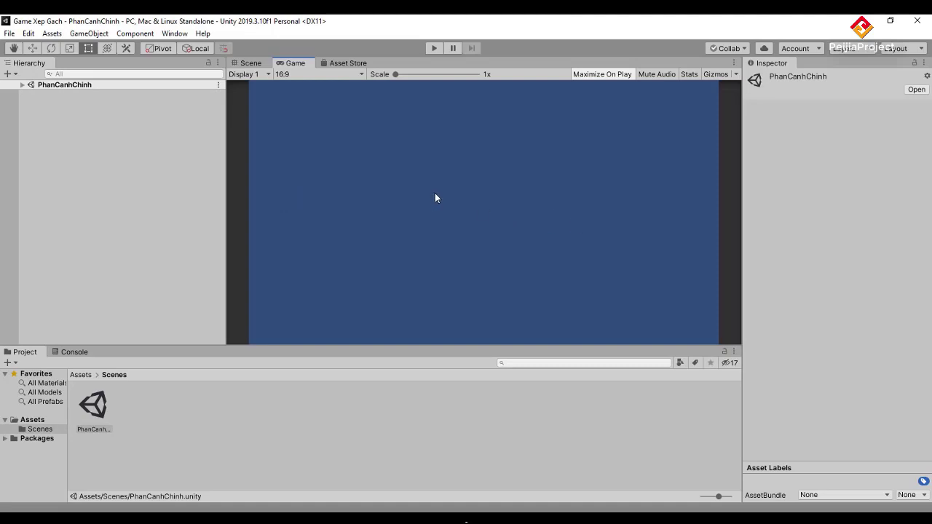
key("q")
key("t")
Step: Return to the Scene view and zoom in and out around the 16:9 camera frame
left_click(249, 63)
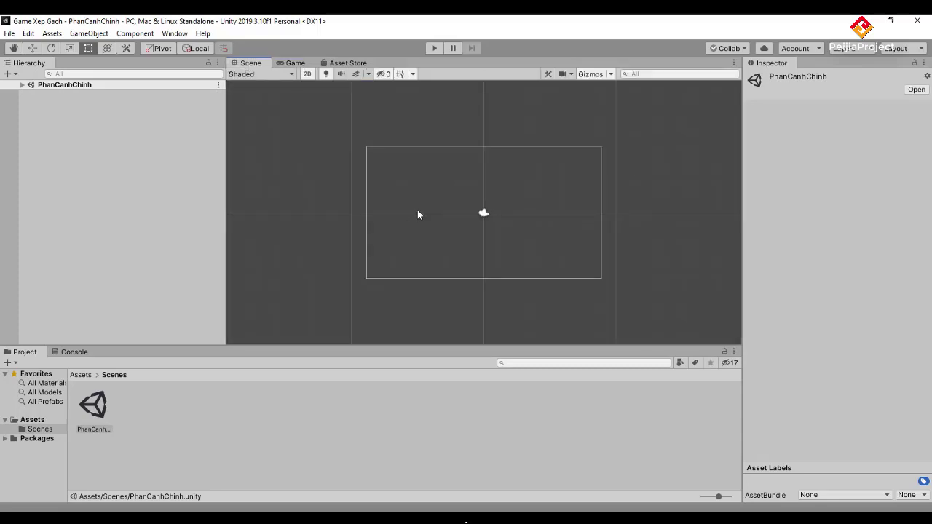
key("q")
scroll(452, 222, "up", 2)
scroll(452, 222, "up", 2)
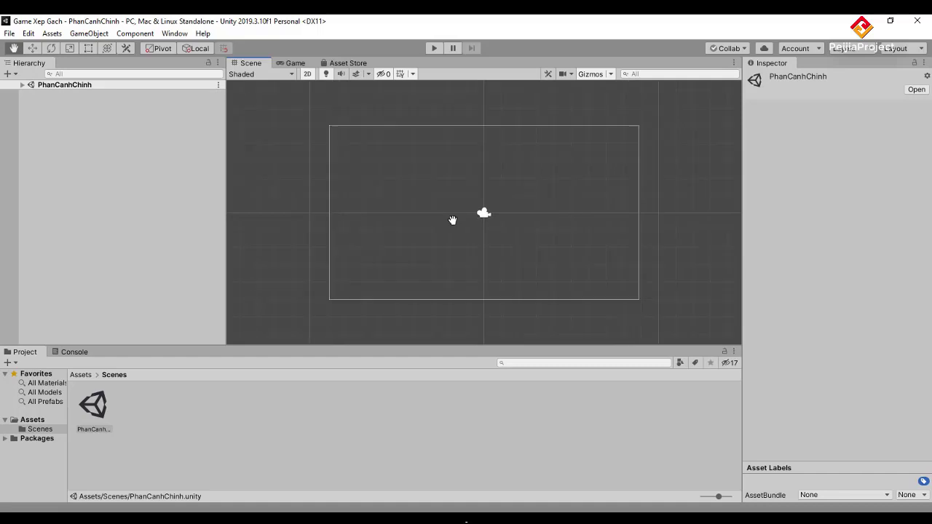
scroll(452, 222, "up", 1)
key("t")
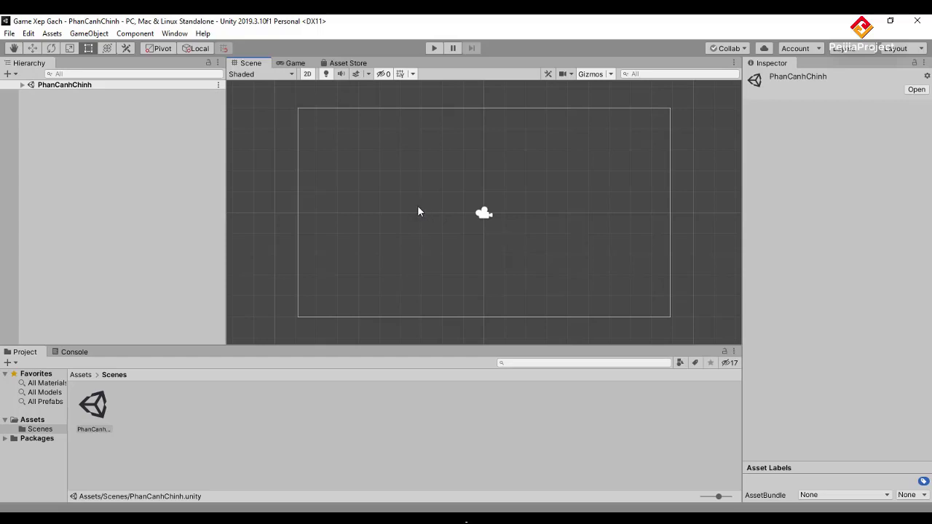
scroll(418, 207, "down", 1)
scroll(418, 206, "down", 2)
scroll(418, 207, "down", 1)
scroll(418, 208, "up", 1)
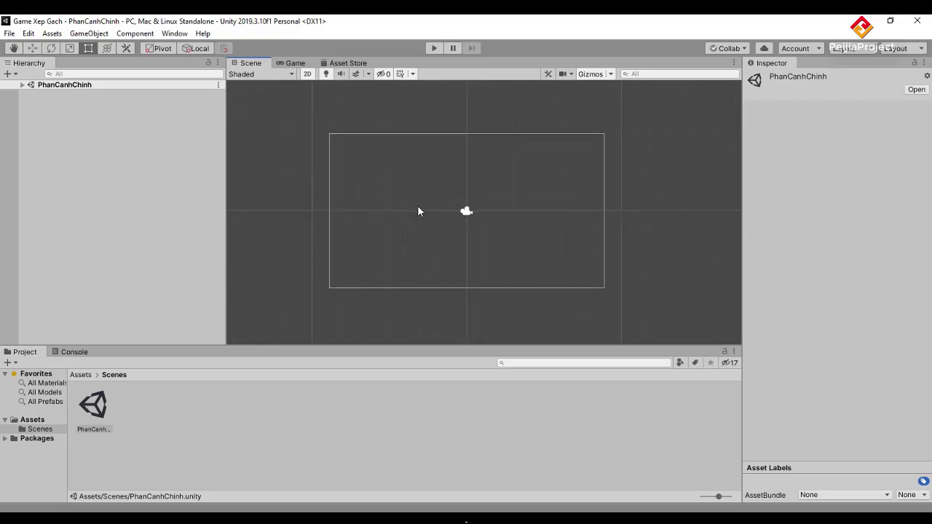
scroll(418, 207, "up", 1)
scroll(417, 207, "down", 1)
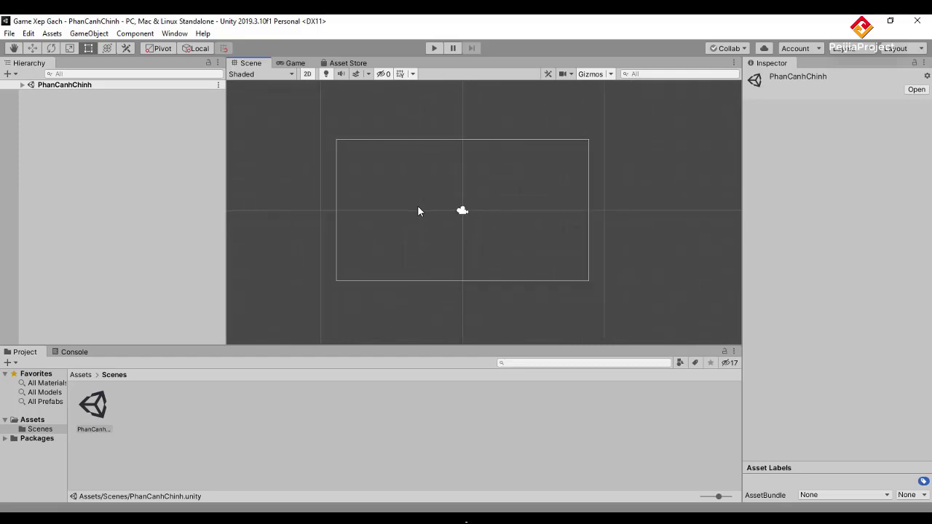
scroll(418, 207, "down", 1)
scroll(417, 207, "down", 1)
scroll(418, 207, "up", 1)
scroll(418, 210, "up", 1)
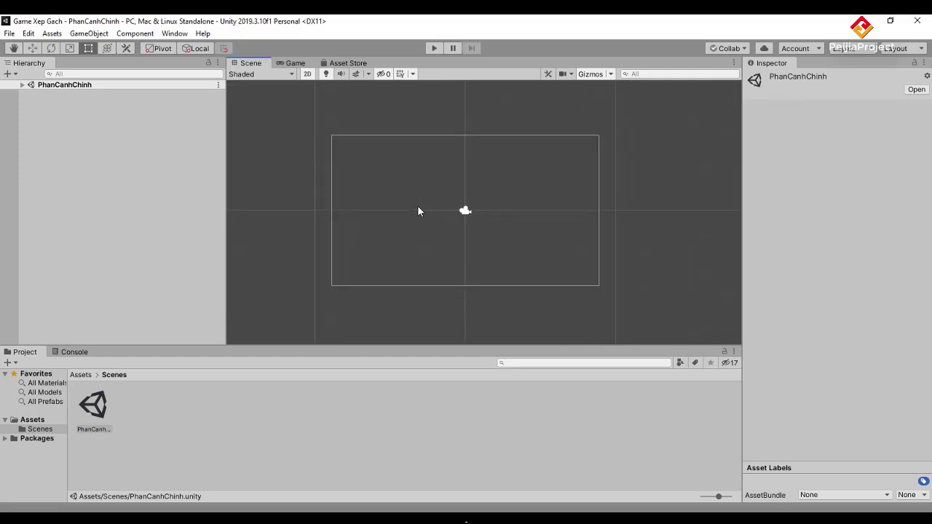
scroll(418, 210, "up", 1)
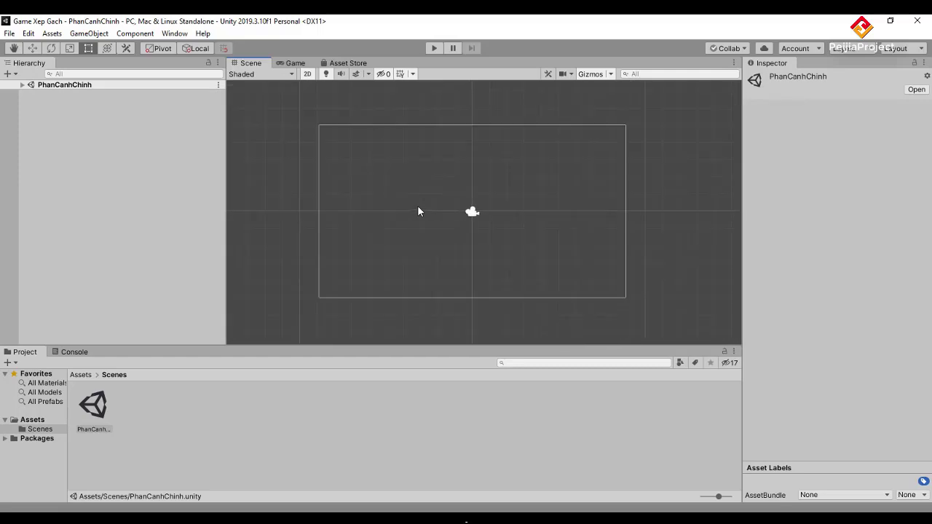
Step: Rename the Scenes folder to 'PhanCanh' and widen the Project folder tree
left_click(39, 431)
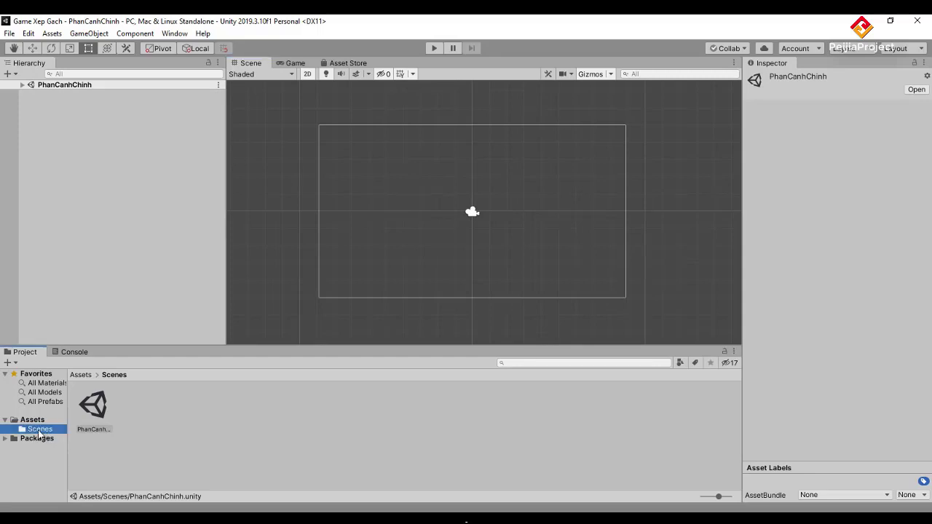
right_click(40, 434)
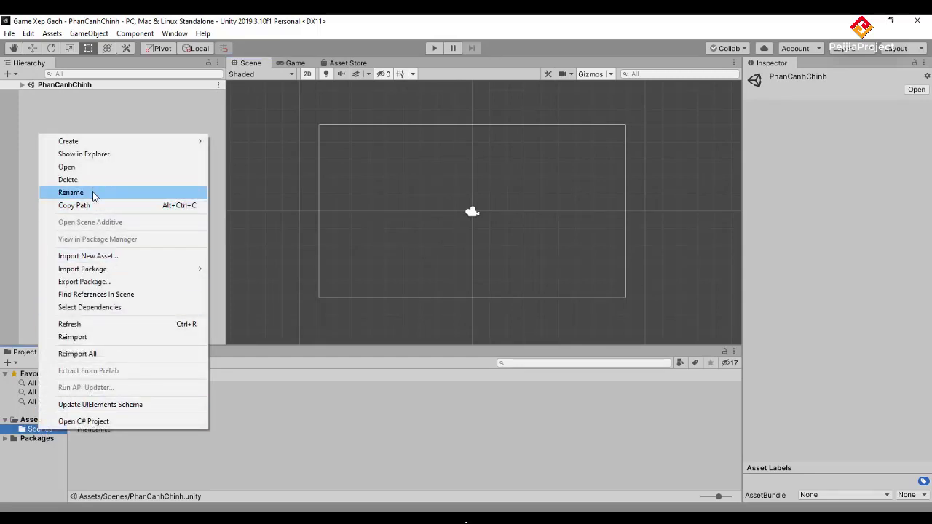
left_click(95, 193)
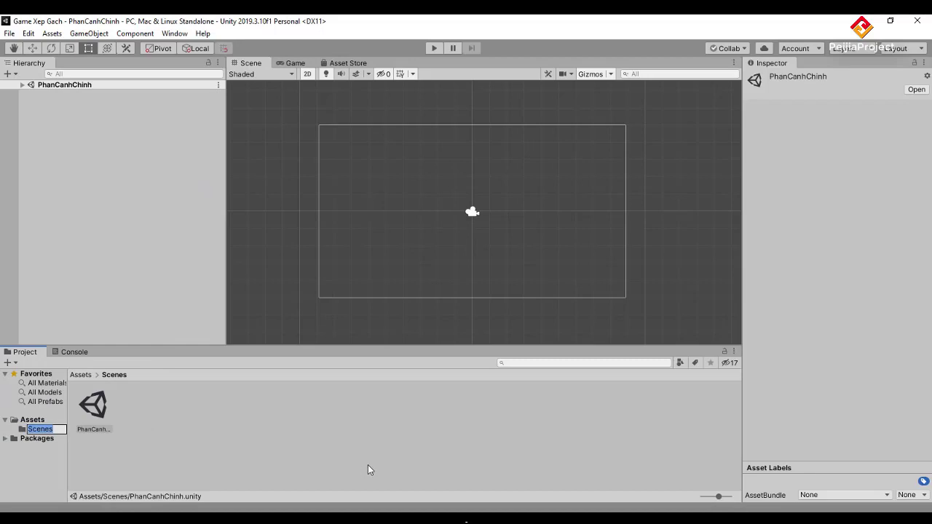
type("Phan")
type("Canh")
key("Return")
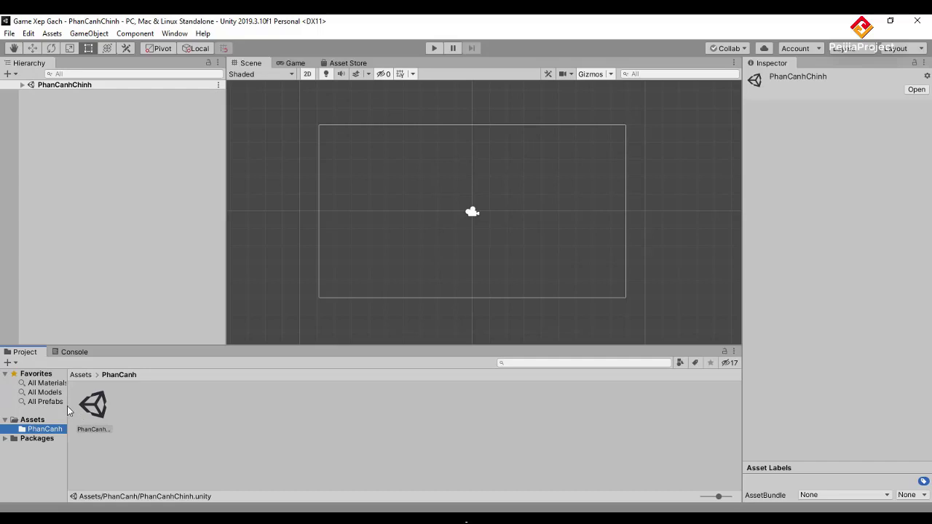
left_click_drag(67, 405, 149, 405)
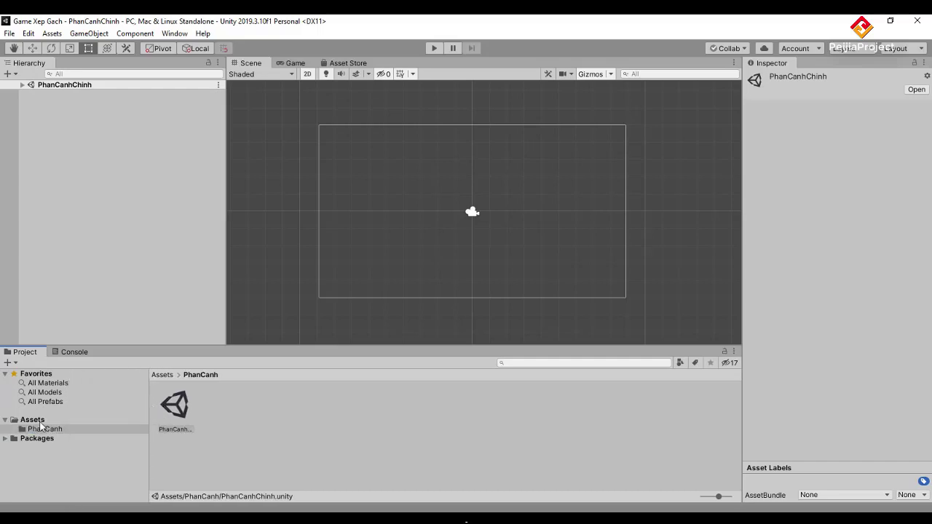
Step: Create a folder named 'ThuVien' in the Assets root
left_click(32, 420)
right_click(32, 421)
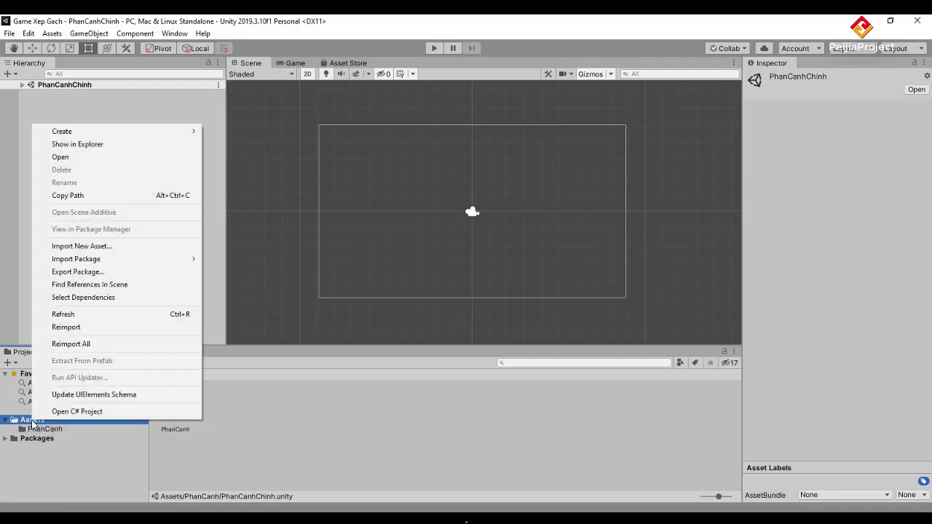
mouse_move(129, 132)
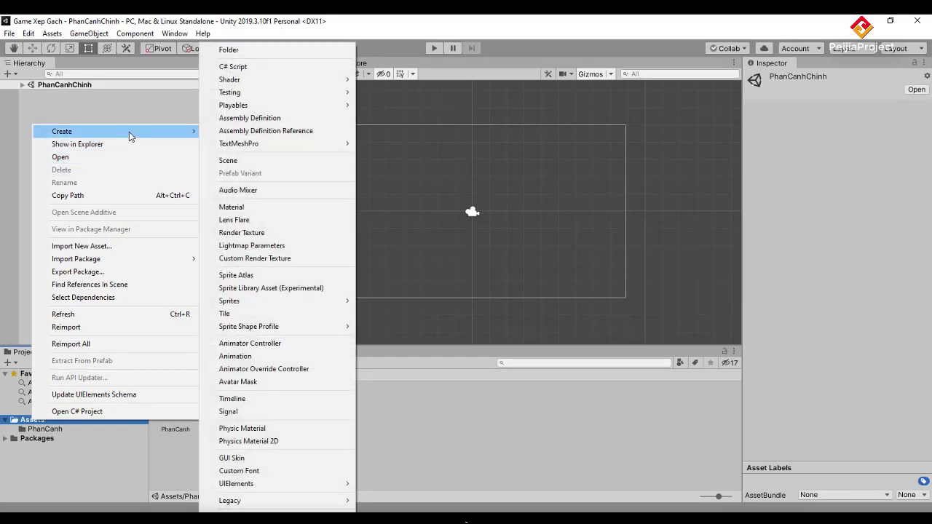
left_click(260, 50)
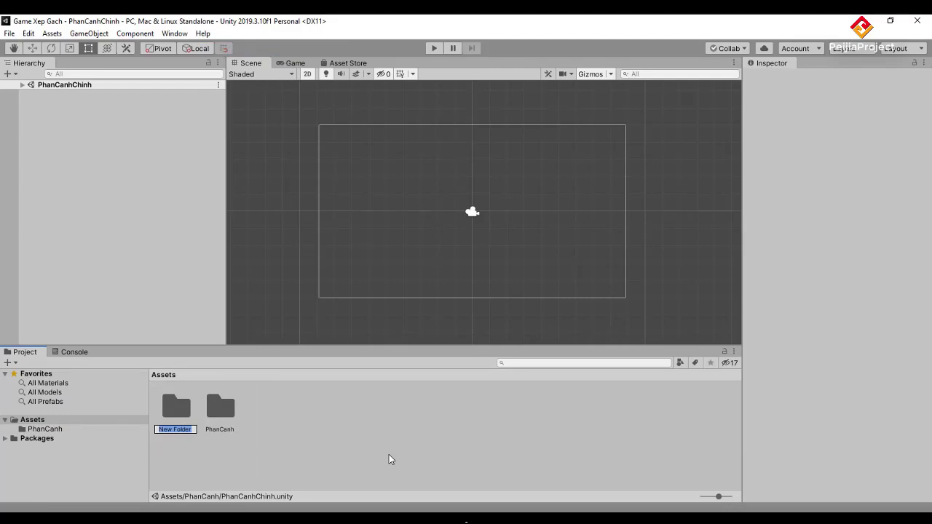
type("T")
type("huVien")
key("Return")
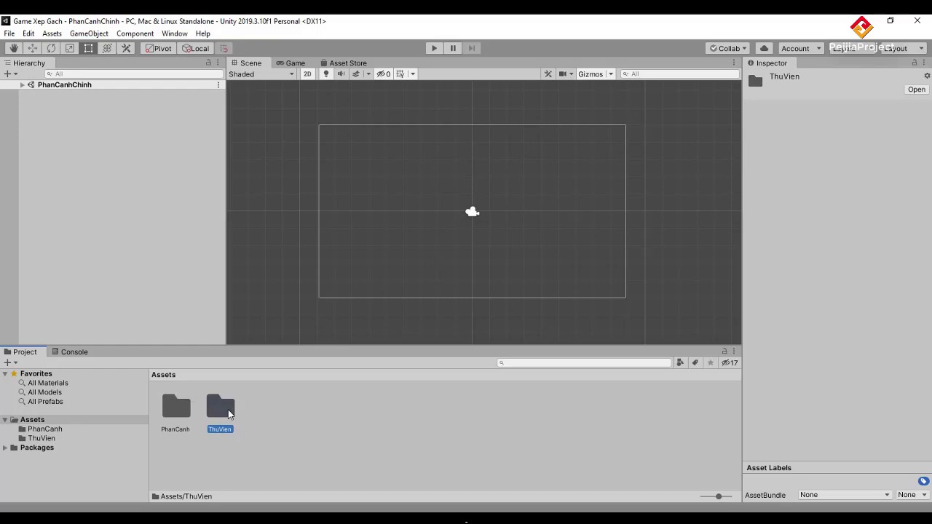
Step: Inside the ThuVien folder, create a new folder named HinhAnh
double_click(228, 409)
right_click(255, 422)
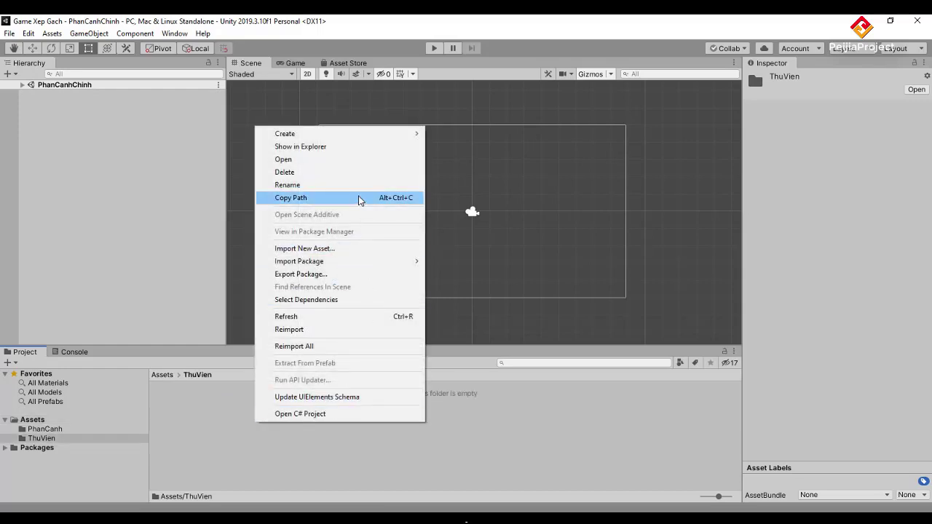
mouse_move(383, 133)
left_click(478, 50)
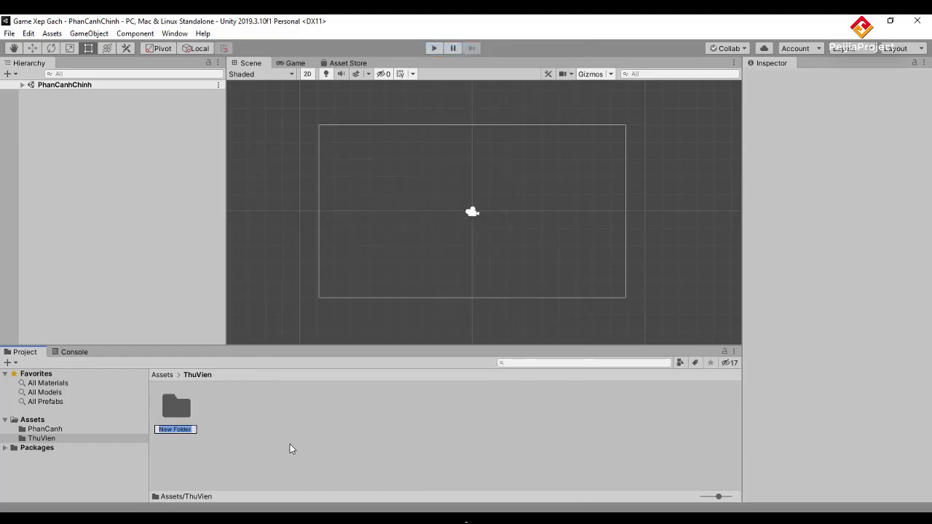
type("HinhA")
type("nh")
key("Return")
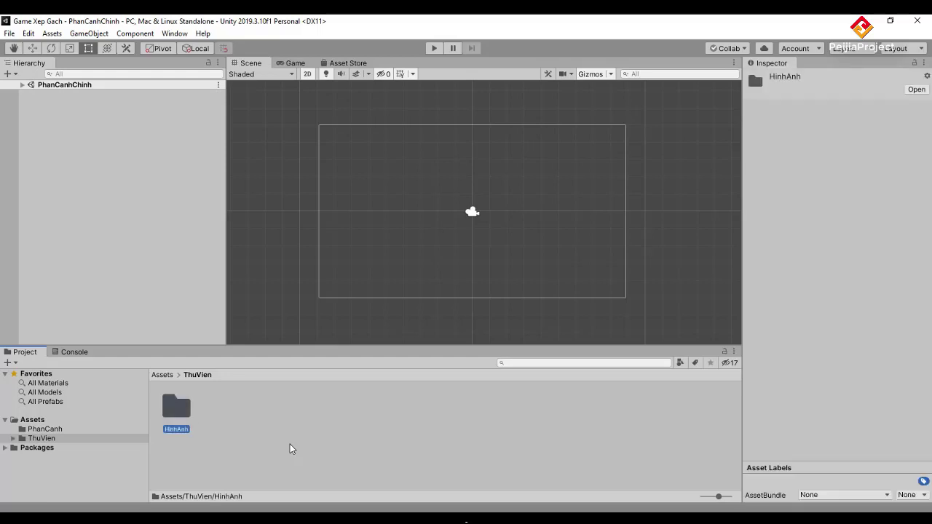
Step: Open the new, still-empty HinhAnh folder
double_click(182, 412)
right_click(239, 414)
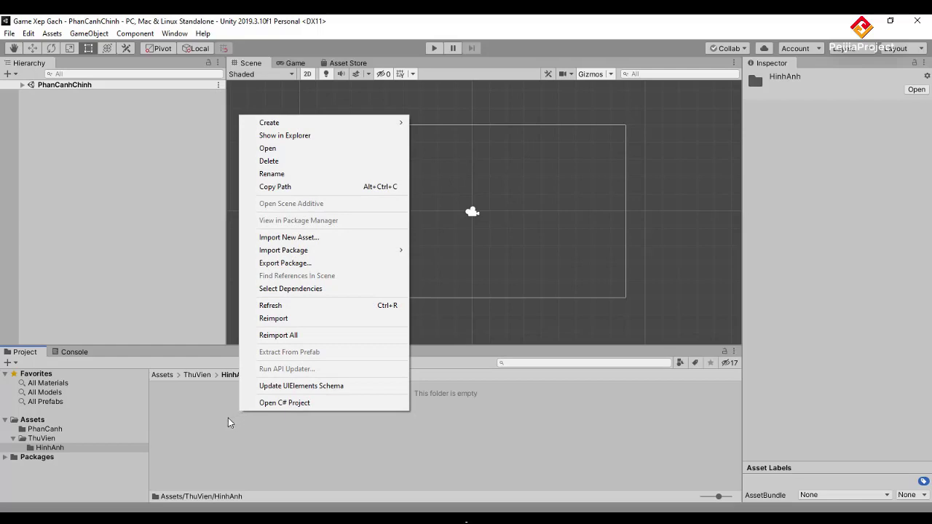
left_click(207, 425)
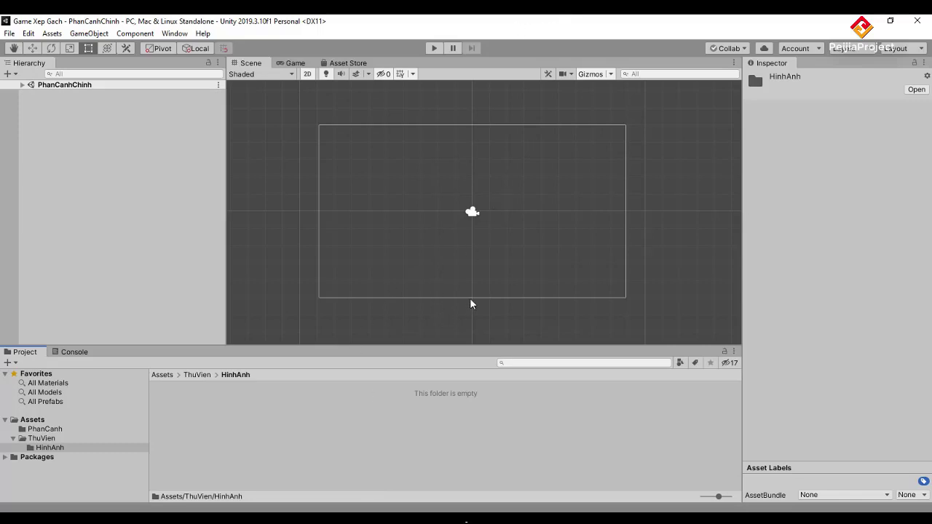
Step: Drag the Nen_game and Khoi_hinh images from the desktop into the HinhAnh folder
double_click(479, 23)
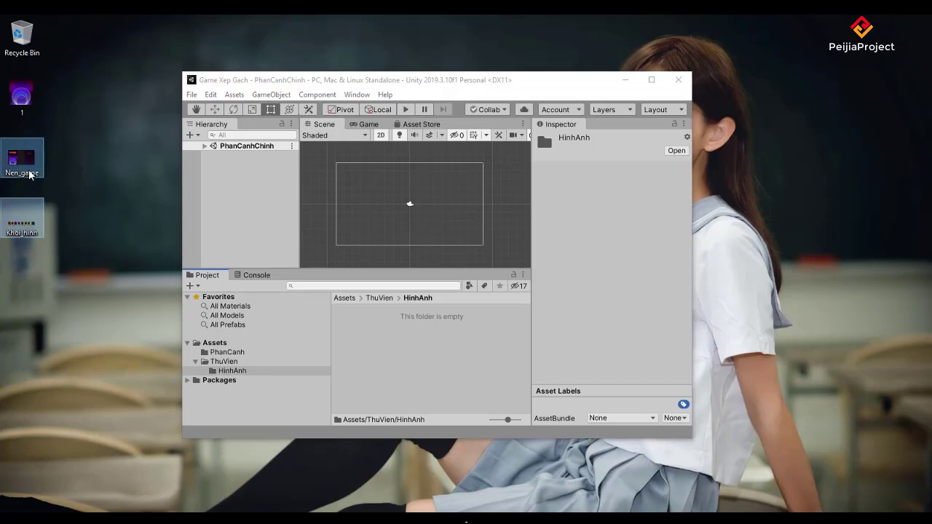
mouse_move(20, 161)
left_mouse_down()
mouse_move(430, 344)
mouse_move(426, 349)
left_mouse_up()
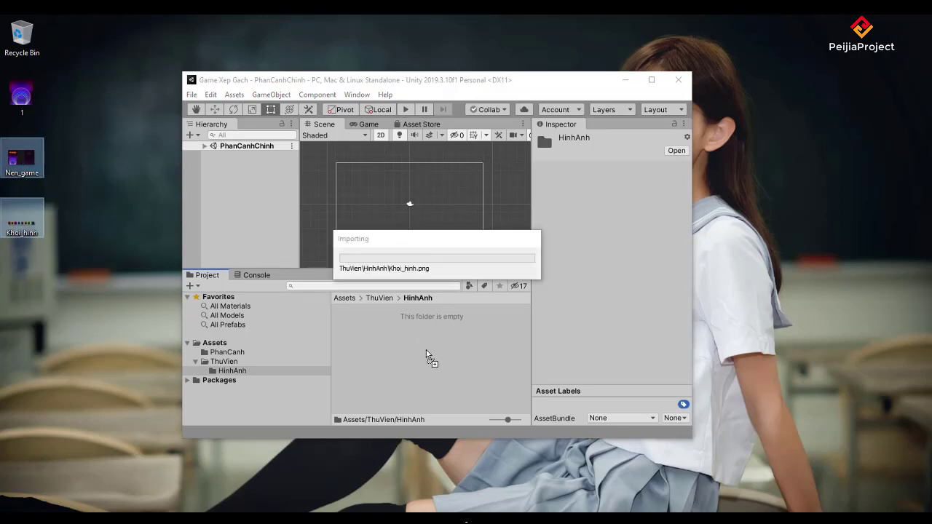
left_click(652, 84)
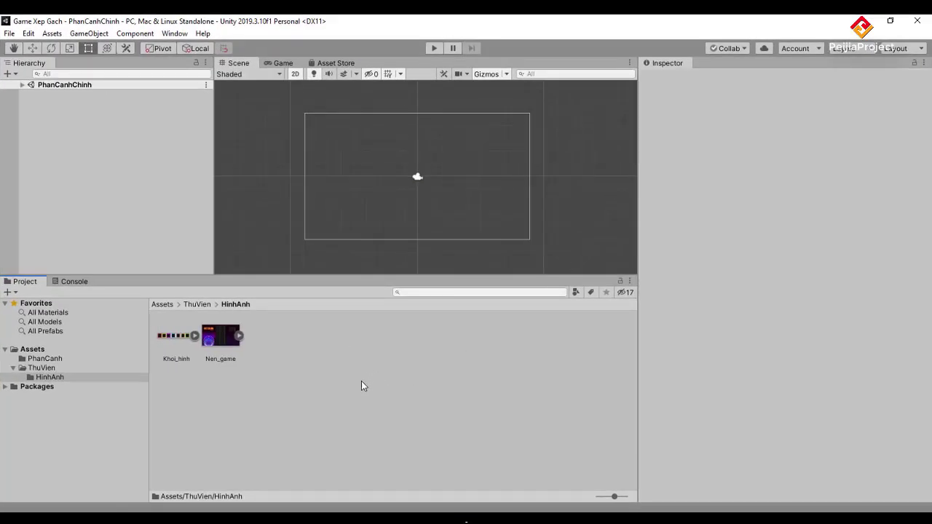
Step: View Nen_game in Photos, then open Khoi_hinh to see its eight coloured block squares
double_click(217, 339)
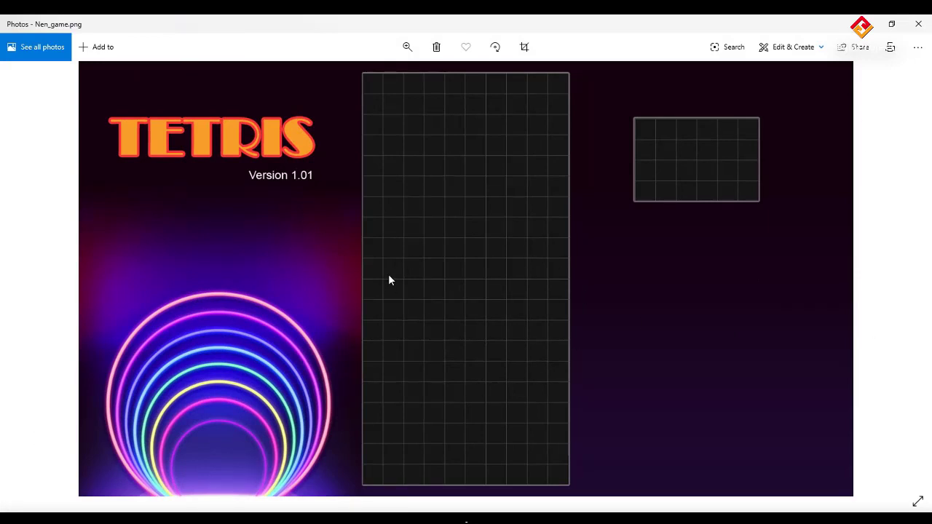
left_click(917, 24)
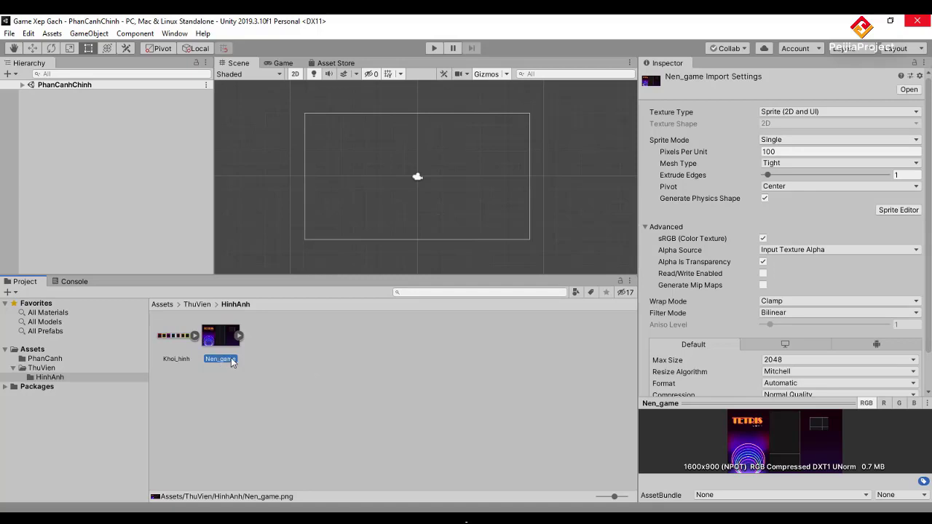
left_click(402, 391)
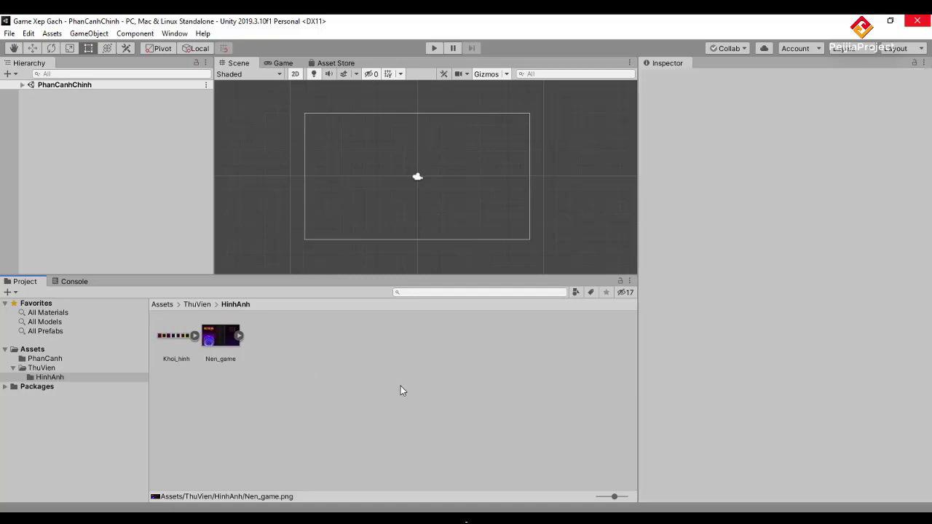
left_click(173, 339)
double_click(173, 333)
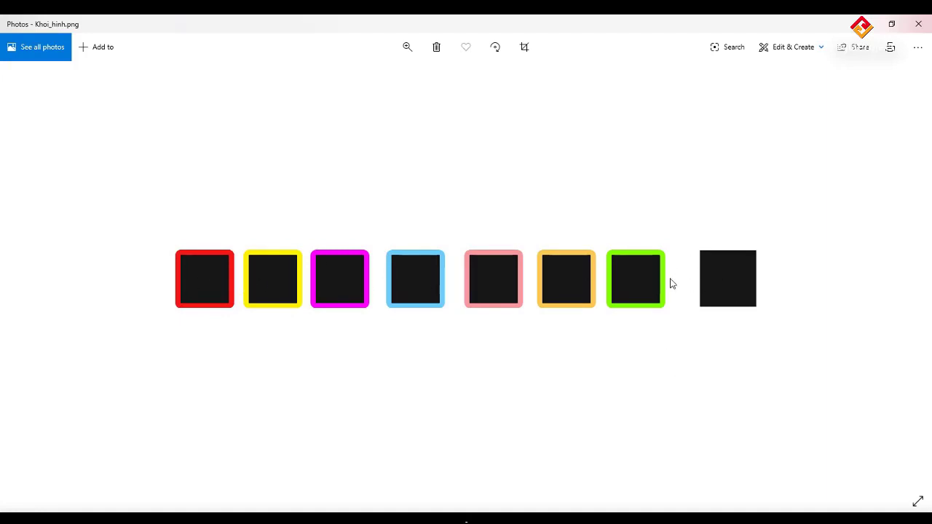
Step: Set Khoi_hinh's Sprite Mode to Multiple and launch the Sprite Editor
left_click(918, 24)
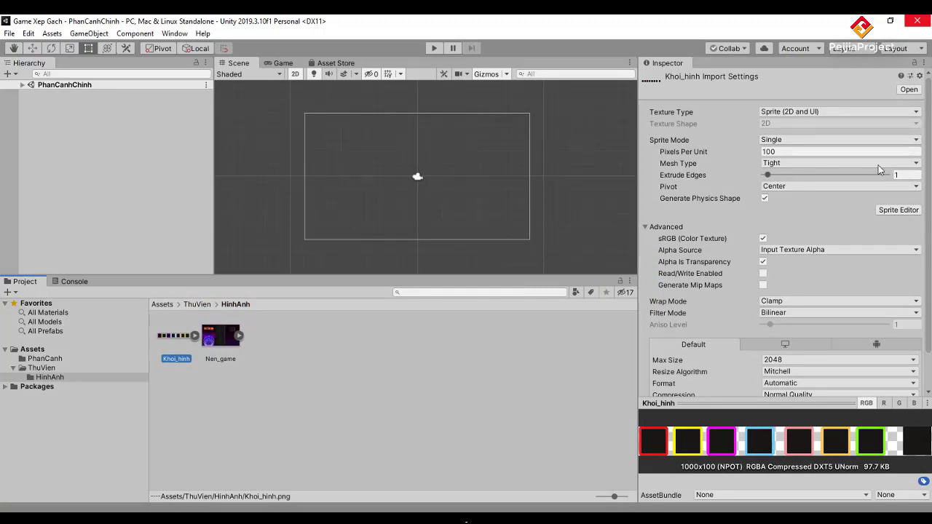
left_click(856, 136)
left_click(793, 163)
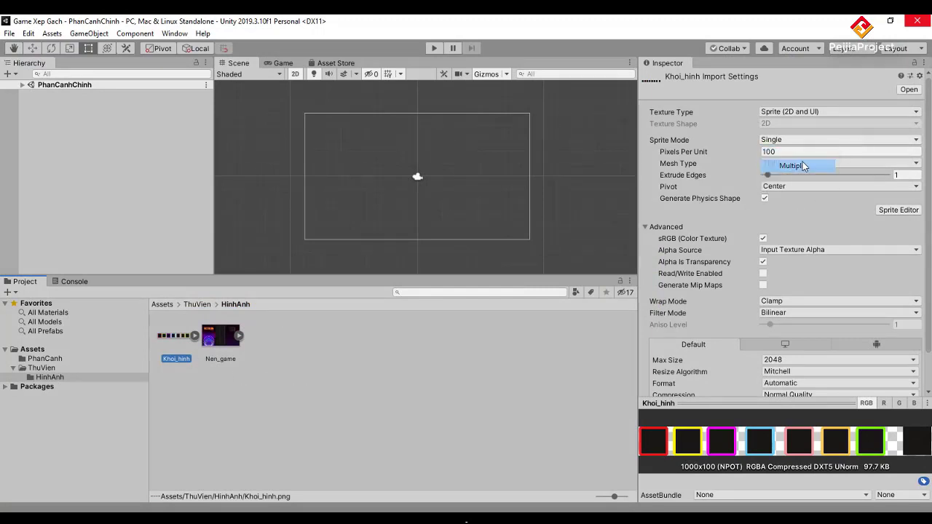
left_click(165, 337)
left_click(195, 335)
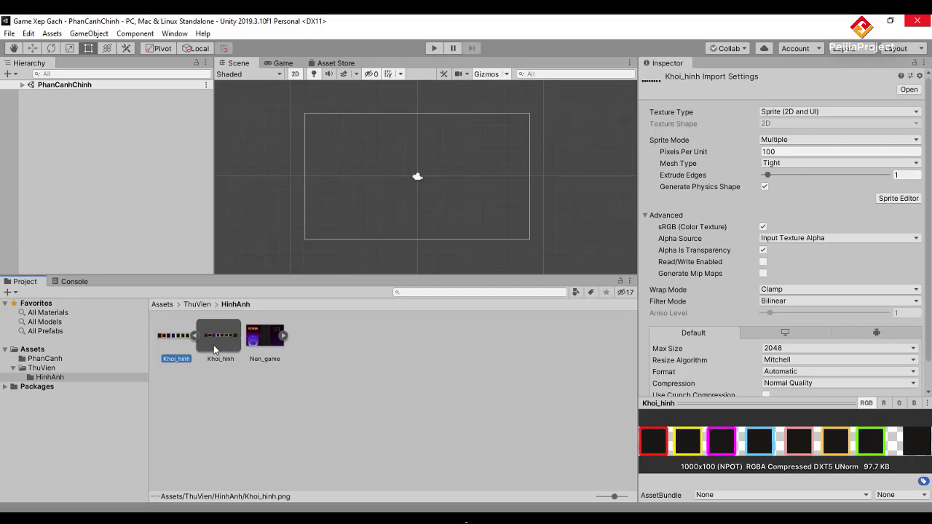
left_click(900, 200)
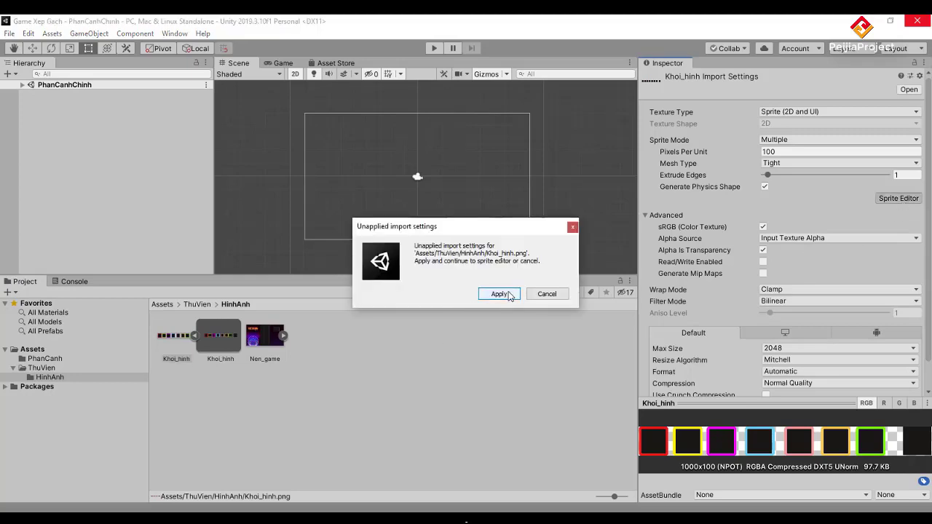
Step: Apply the import settings and automatically slice the Khoi_hinh sheet into block sprites
left_click(492, 294)
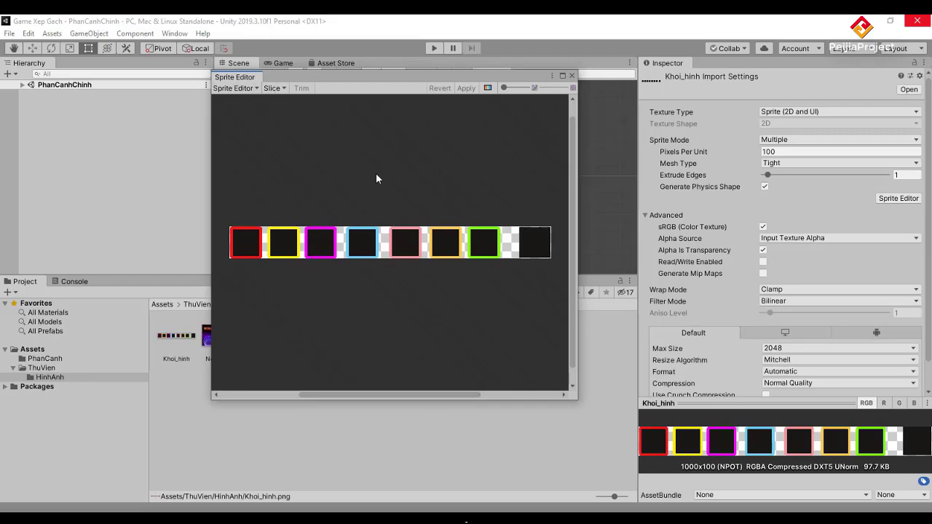
left_click(274, 88)
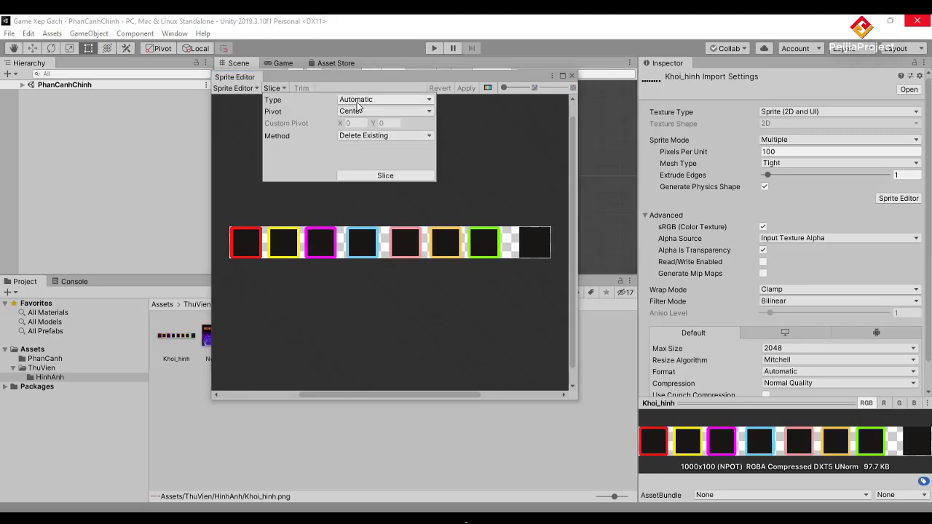
left_click(385, 175)
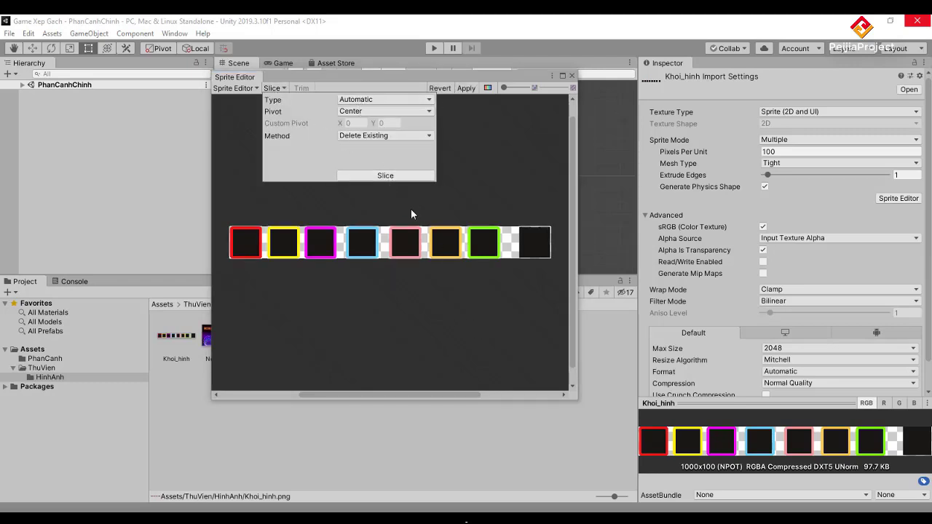
left_click(471, 197)
Step: Check each sliced sprite, from the red Khoi_hinh_0 to the orange Khoi_hinh_5
left_click(242, 242)
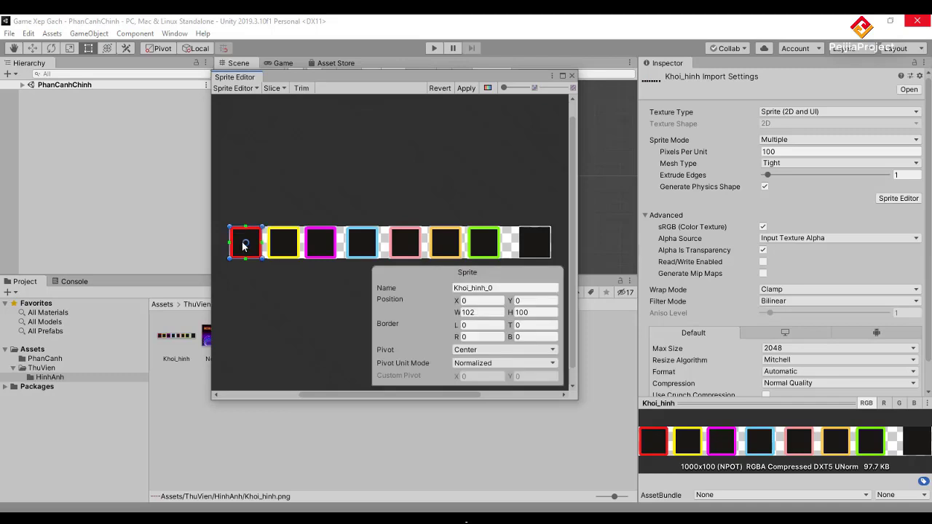
left_click(288, 243)
left_click(328, 248)
left_click(369, 253)
left_click(410, 253)
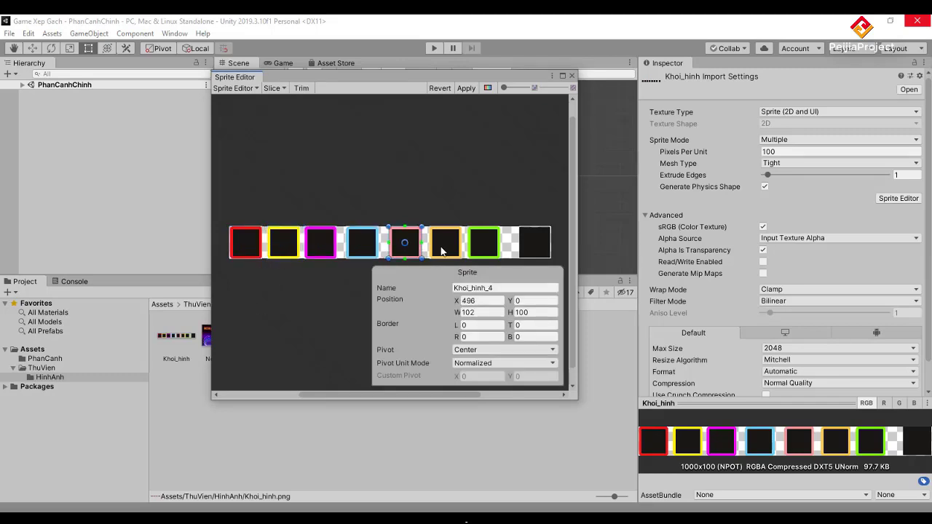
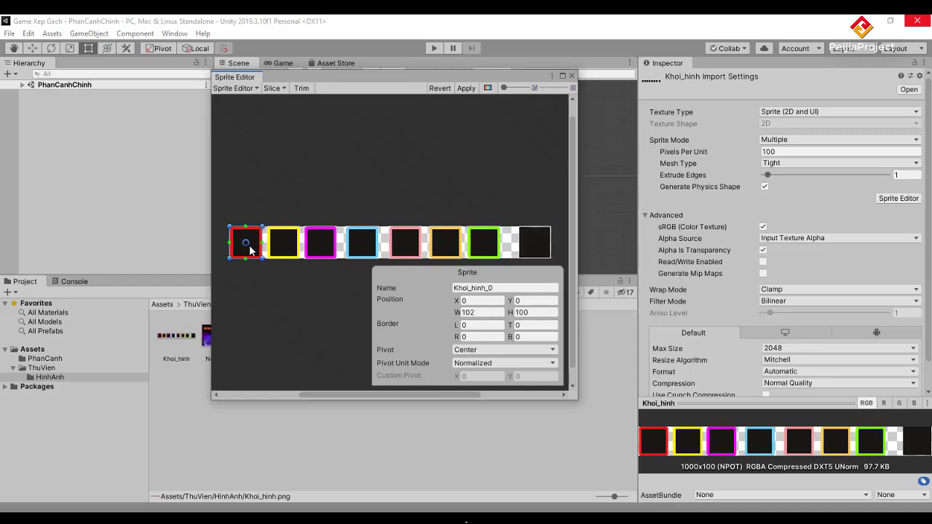
Step: Replace the number suffixes of the red, yellow and magenta block sprites, naming yellow Khoi_hinh_J
left_click(490, 288)
left_click(510, 287)
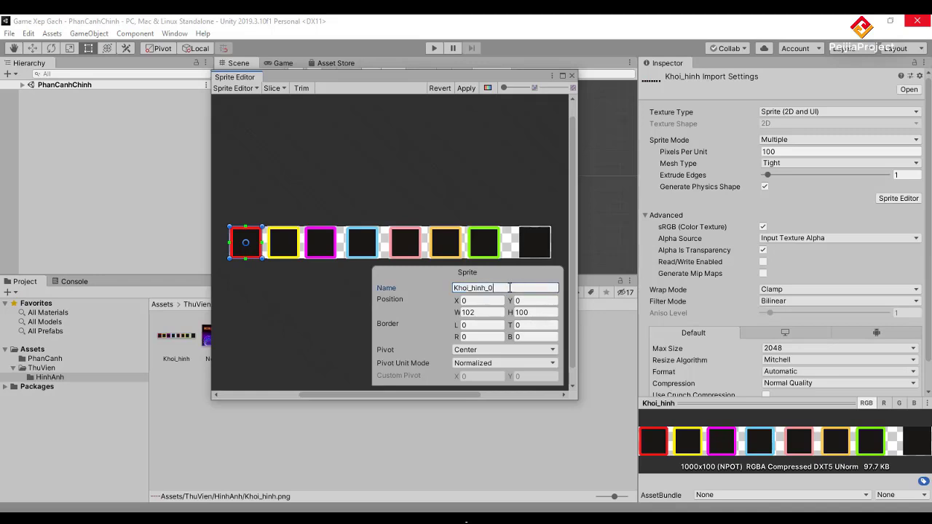
key("BackSpace")
left_click(290, 244)
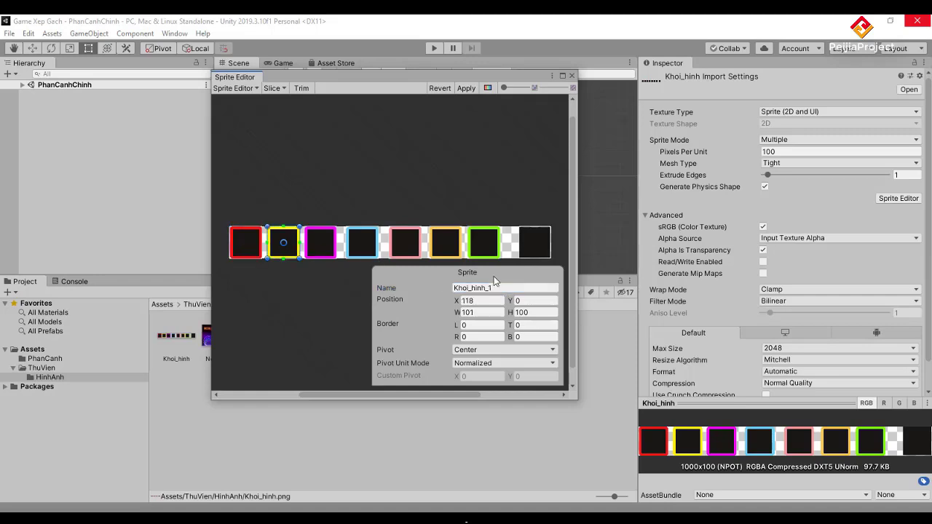
left_click(504, 287)
left_click(504, 287)
type("J")
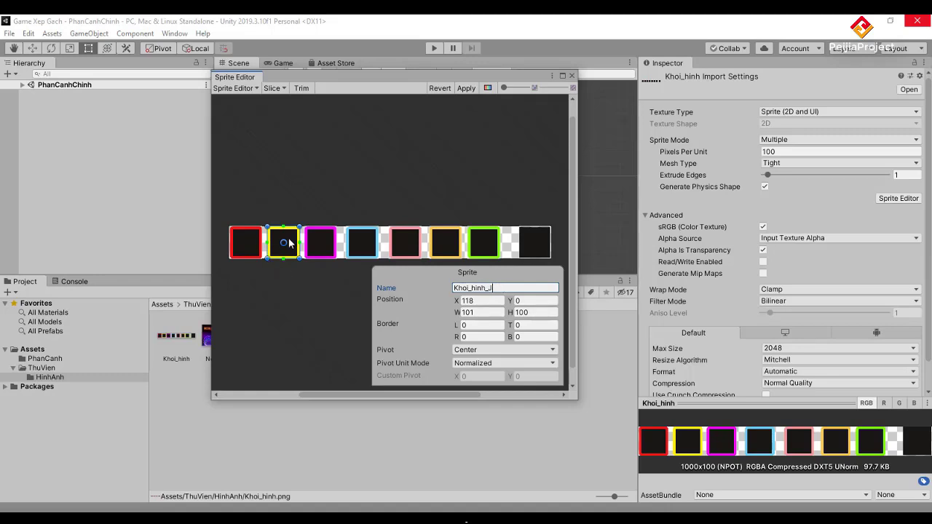
left_click(320, 243)
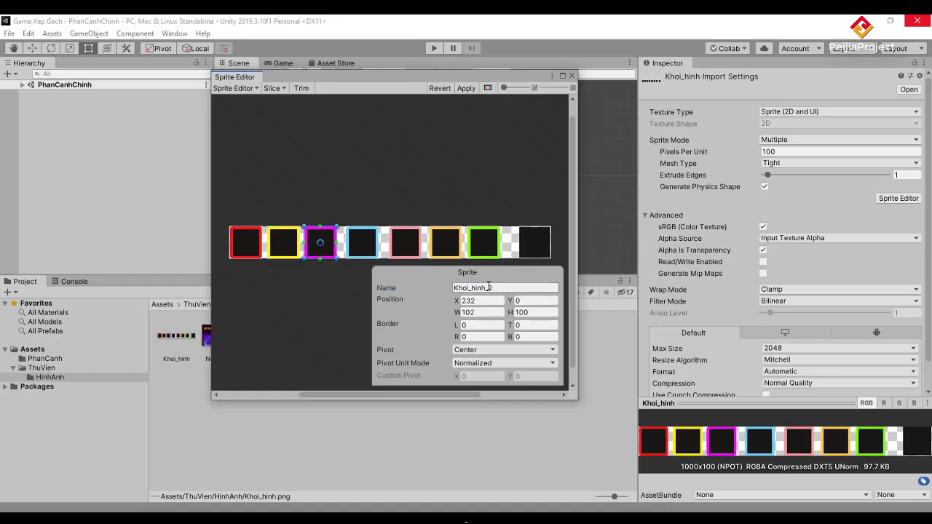
left_click(489, 286)
key("BackSpace")
Step: Give the blue, pink, orange and green block sprites letter suffixes, with blue as Khoi_hinh_S
left_click(367, 250)
left_click(499, 287)
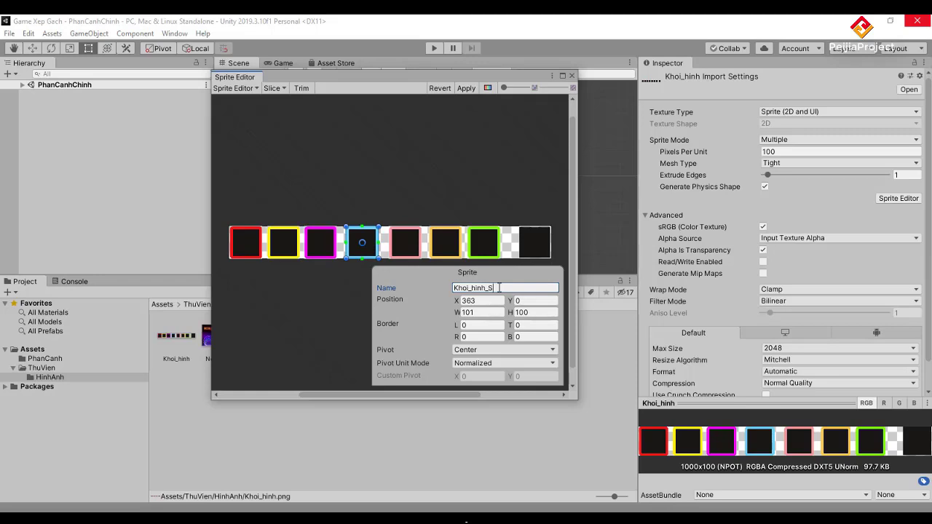
left_click(415, 250)
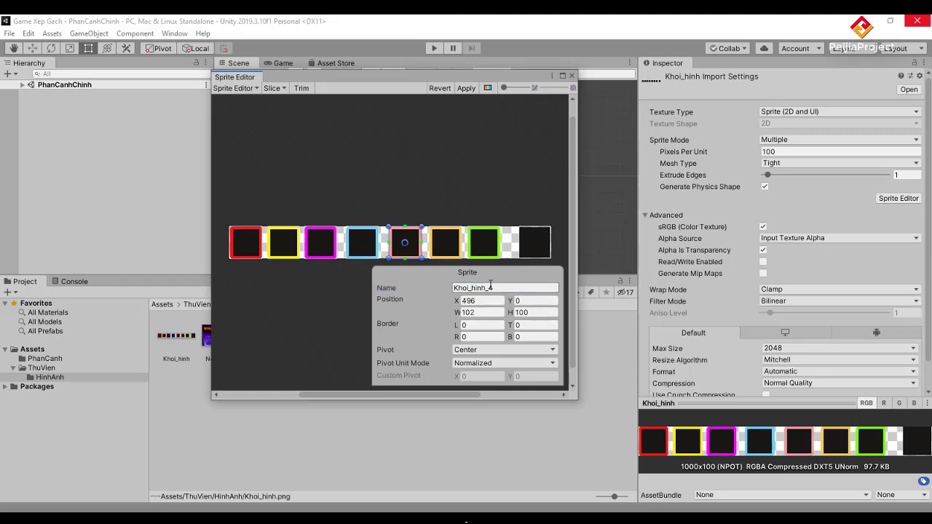
left_click(500, 287)
key("BackSpace")
type("0")
left_click(444, 242)
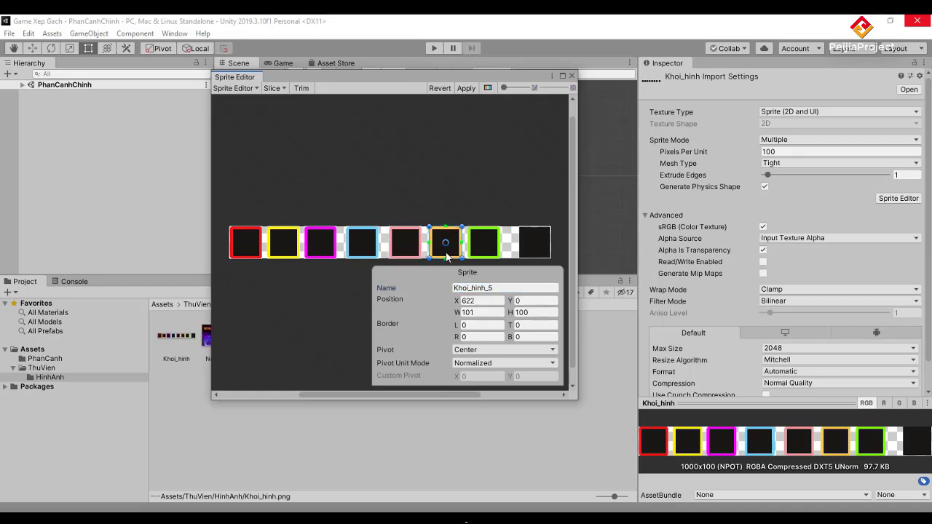
left_click(491, 288)
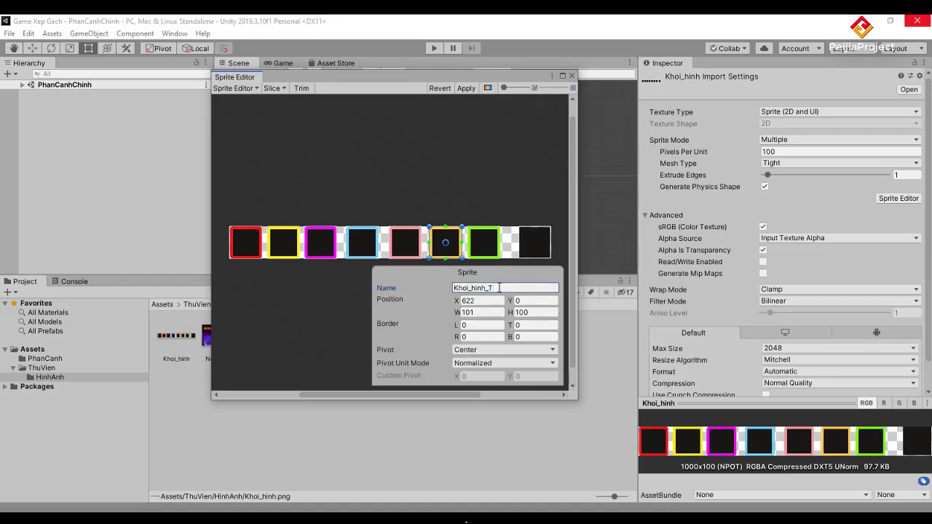
left_click(483, 241)
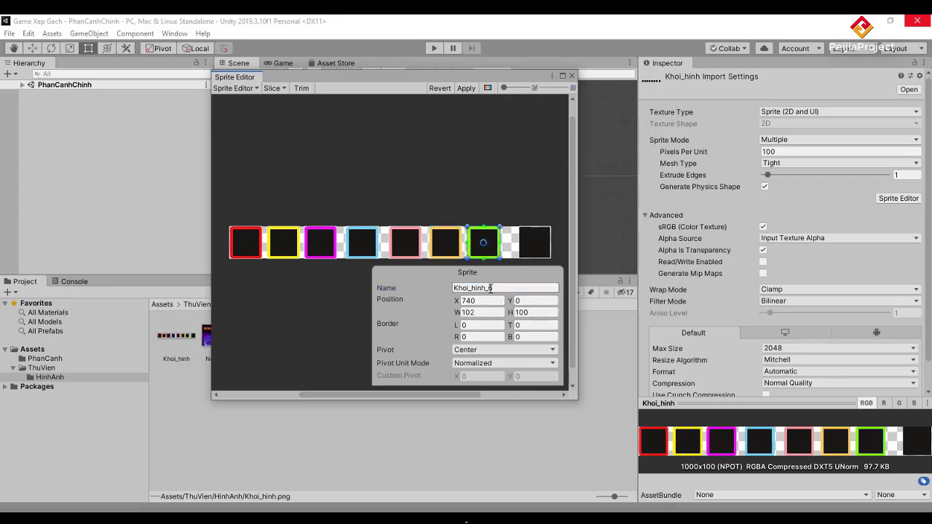
left_click(490, 288)
left_click(249, 249)
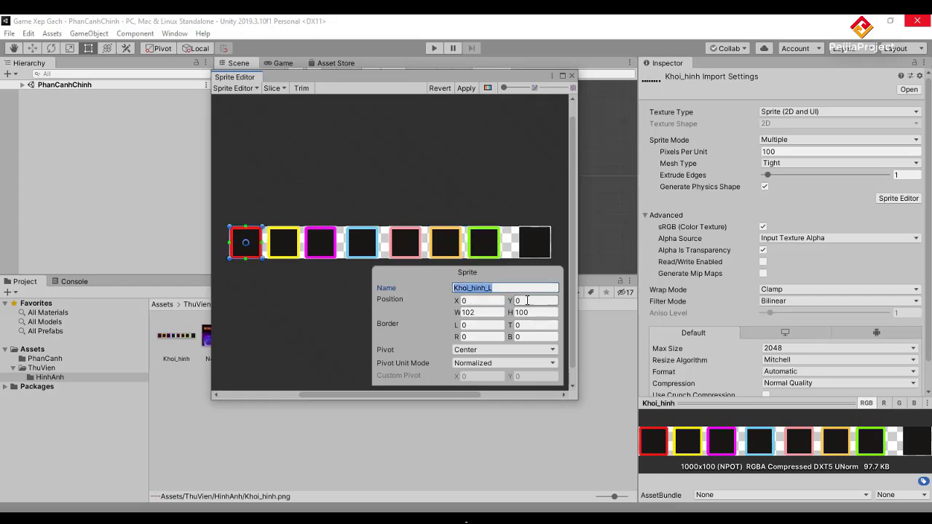
key("Right")
key("Left")
key("Left")
key("BackSpace")
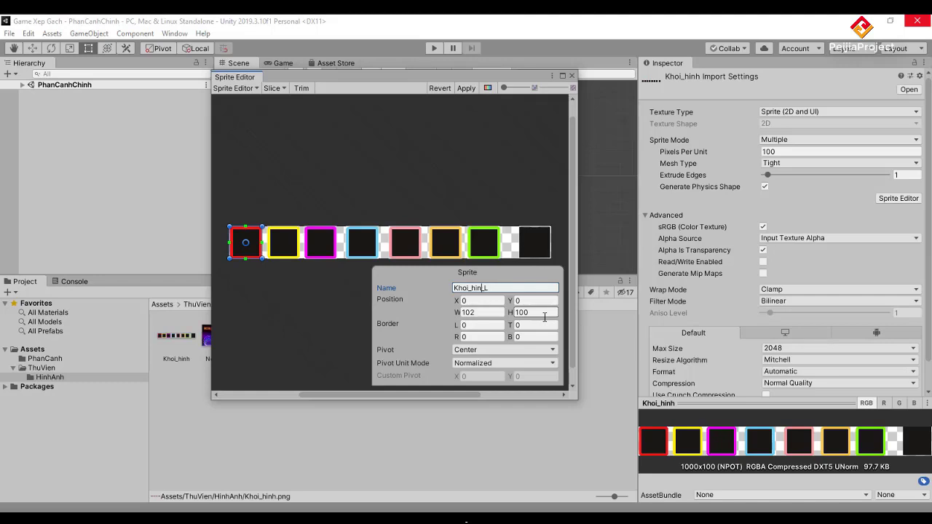
key("BackSpace")
key("BackSpace")
key("BackSpace")
key("BackSpace")
left_click(284, 253)
left_click(480, 289)
left_click(480, 289)
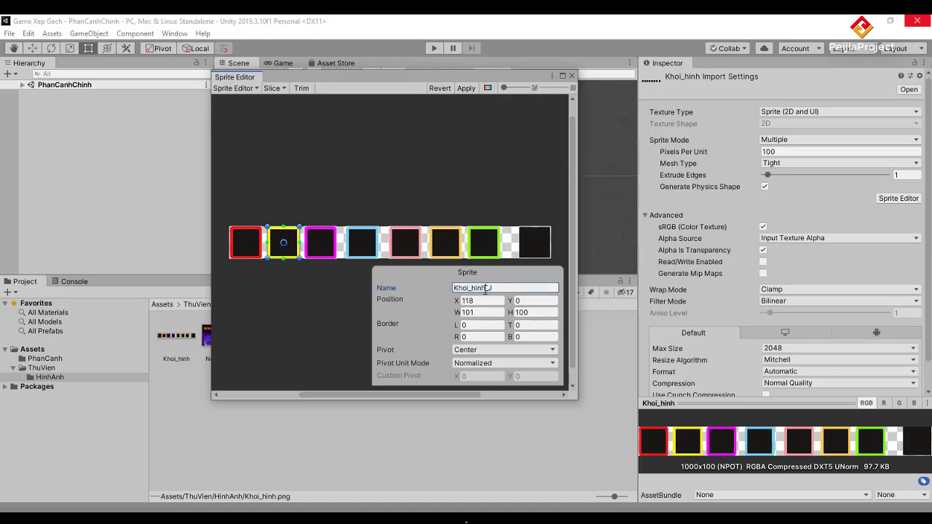
key("BackSpace")
key("BackSpace")
key("BackSpace")
key("BackSpace")
left_click(321, 245)
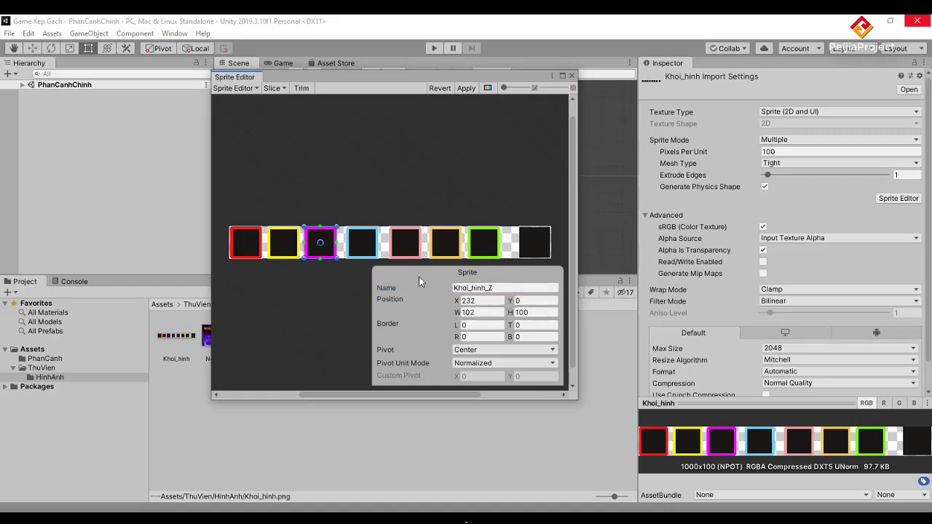
left_click(487, 289)
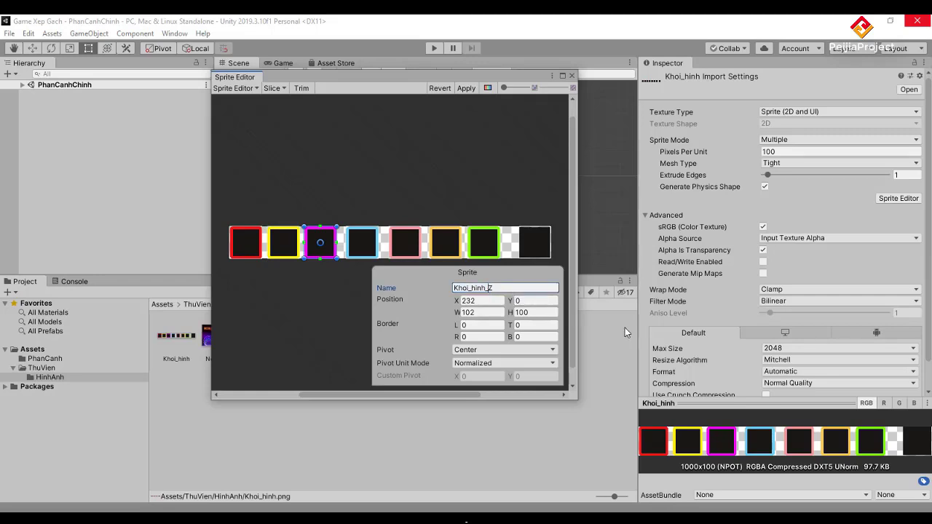
Step: Shorten the purple, blue and pink slice names to Khoi_Z, Khoi_S and Khoi_O
key("BackSpace")
key("BackSpace")
key("BackSpace")
key("BackSpace")
key("BackSpace")
left_click(362, 242)
left_click(486, 288)
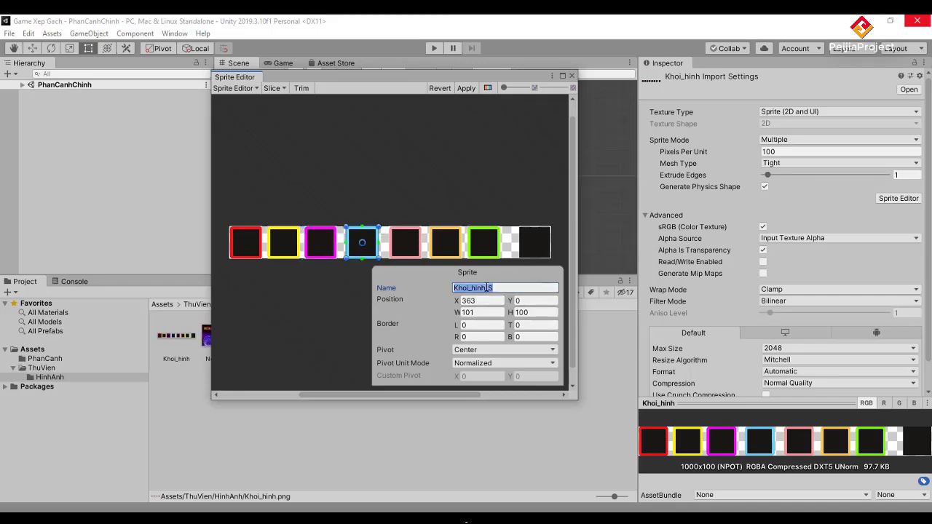
left_click(485, 290)
key("BackSpace")
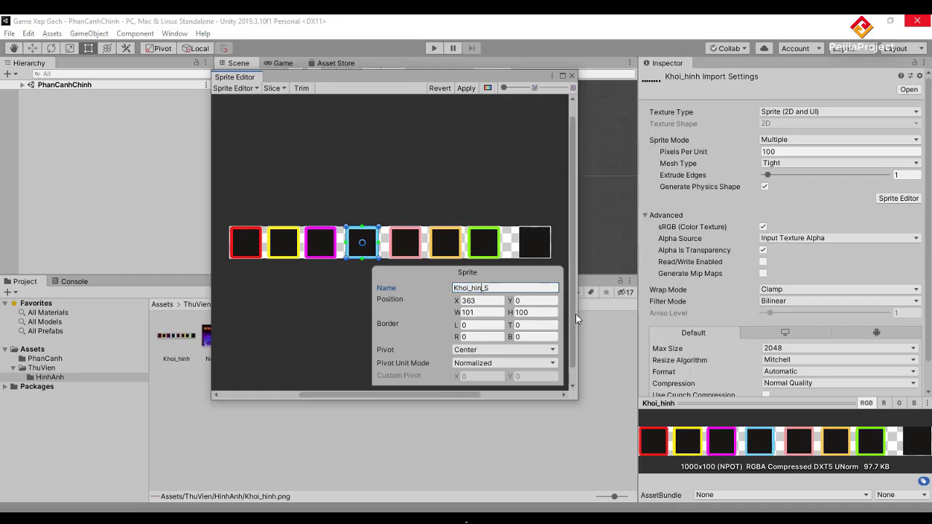
key("BackSpace")
key("BackSpace")
key("BackSpace")
left_click(420, 245)
left_click(486, 289)
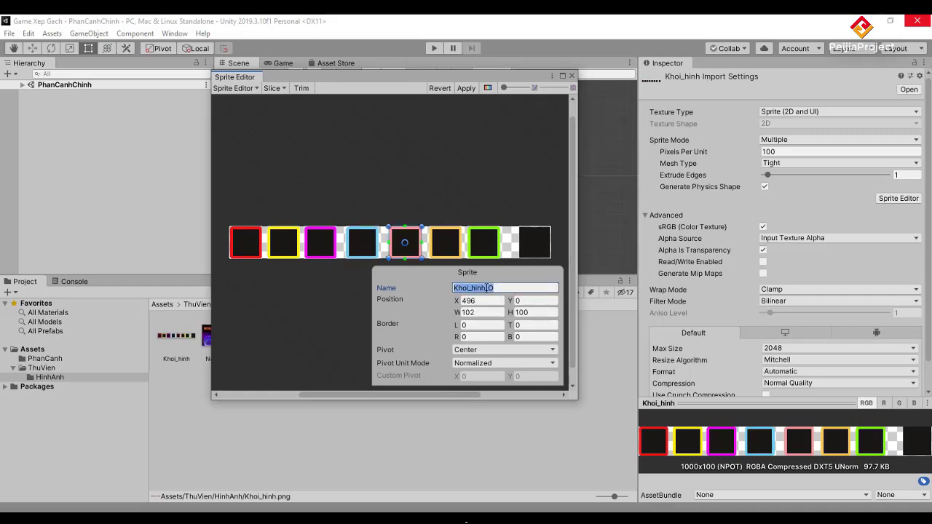
left_click(485, 288)
key("BackSpace")
key("BackSpace")
key("BackSpace")
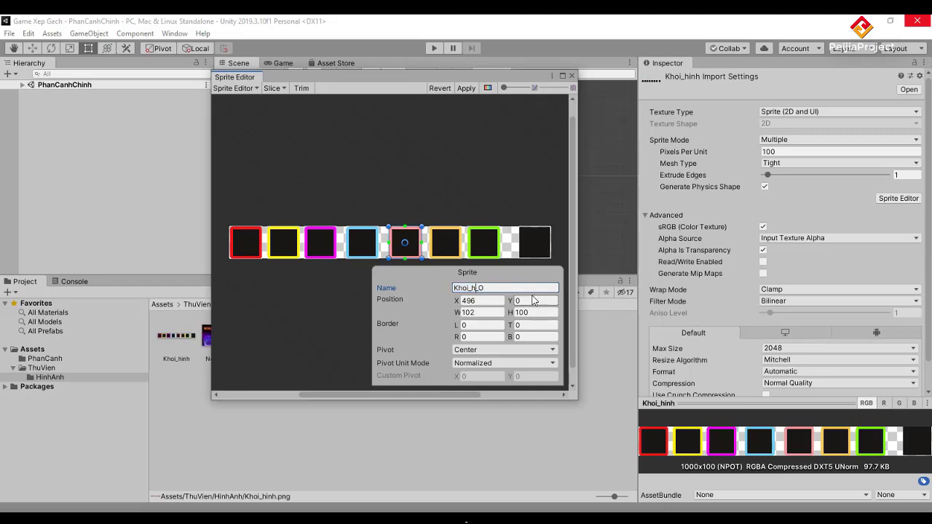
key("BackSpace")
Step: Rename the orange slice Khoi_T and remove 'hinh' from the green slice's name
left_click(444, 240)
left_click(485, 289)
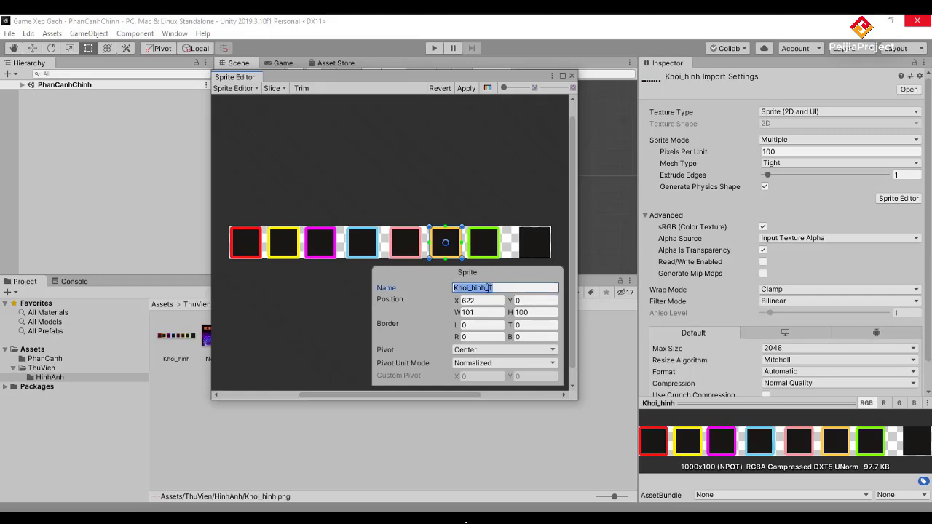
left_click(485, 288)
key("BackSpace")
key("BackSpace")
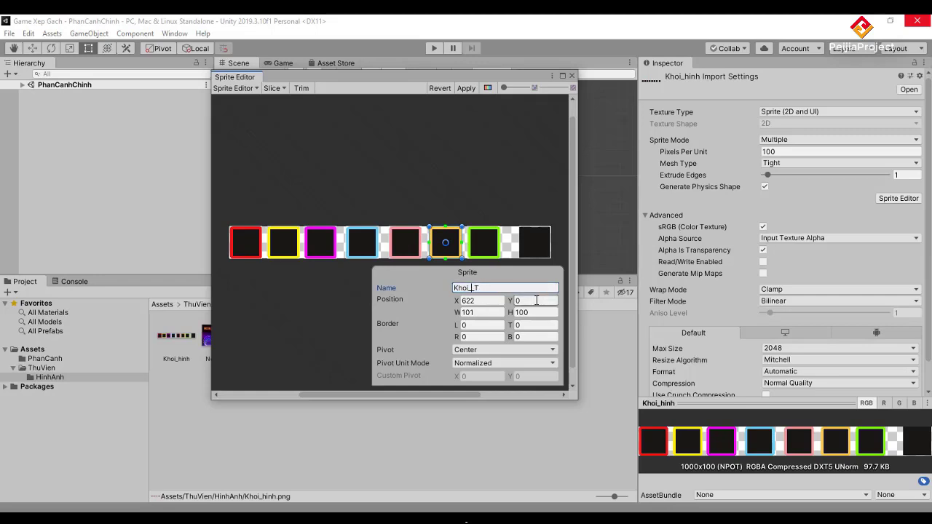
key("BackSpace")
left_click(487, 238)
left_click(485, 288)
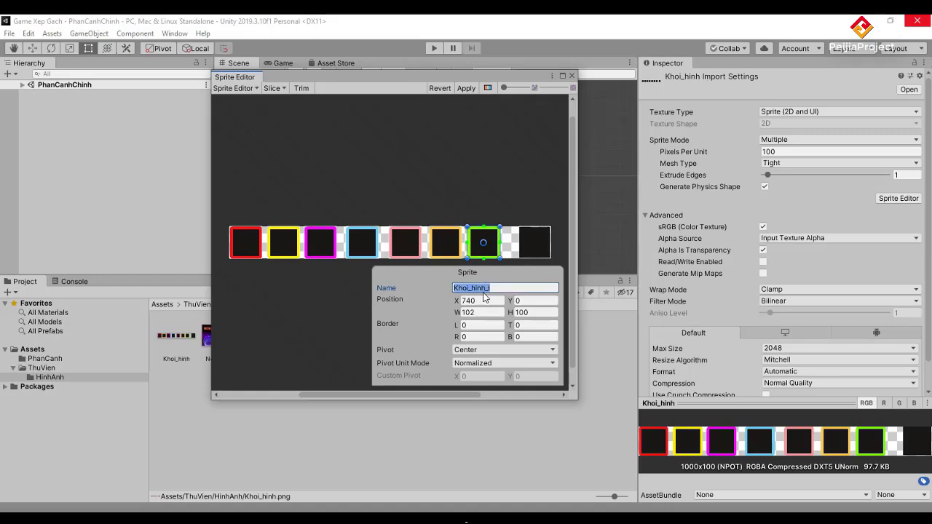
key("Right")
key("BackSpace")
key("BackSpace")
key("BackSpace")
key("BackSpace")
Step: Rename the black slice Khoi_bien and apply the slice changes
left_click(534, 246)
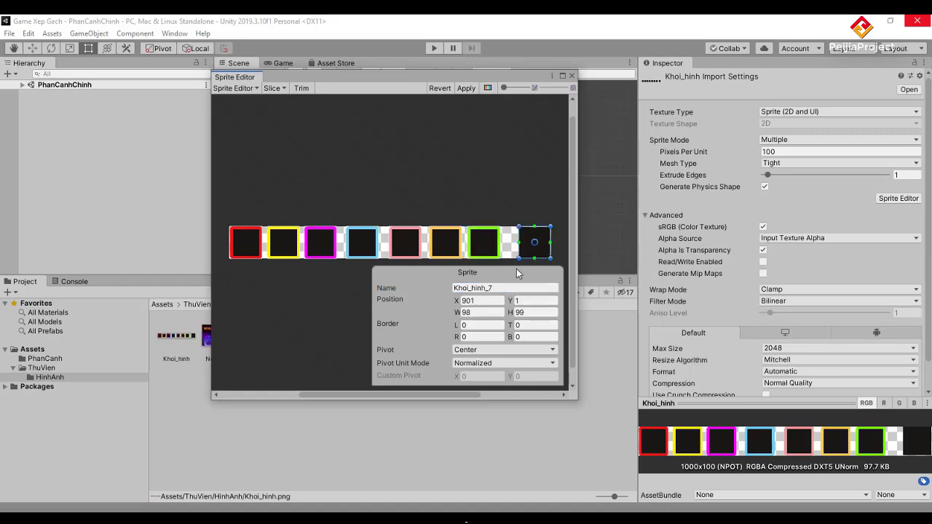
left_click(495, 288)
left_click(510, 292)
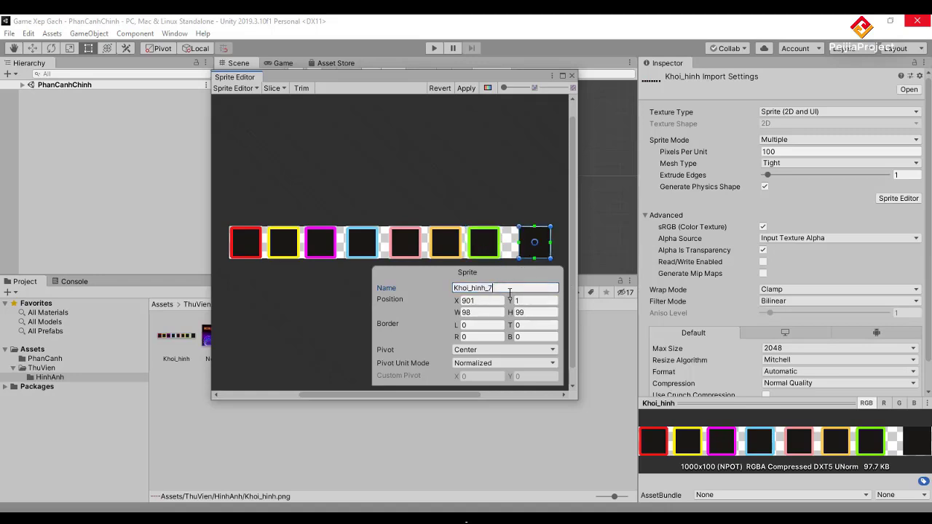
key("BackSpace")
key("BackSpace")
key("BackSpace")
key("BackSpace")
key("BackSpace")
key("BackSpace")
type("vien")
key("BackSpace")
key("BackSpace")
key("BackSpace")
key("BackSpace")
type("bien")
left_click(465, 88)
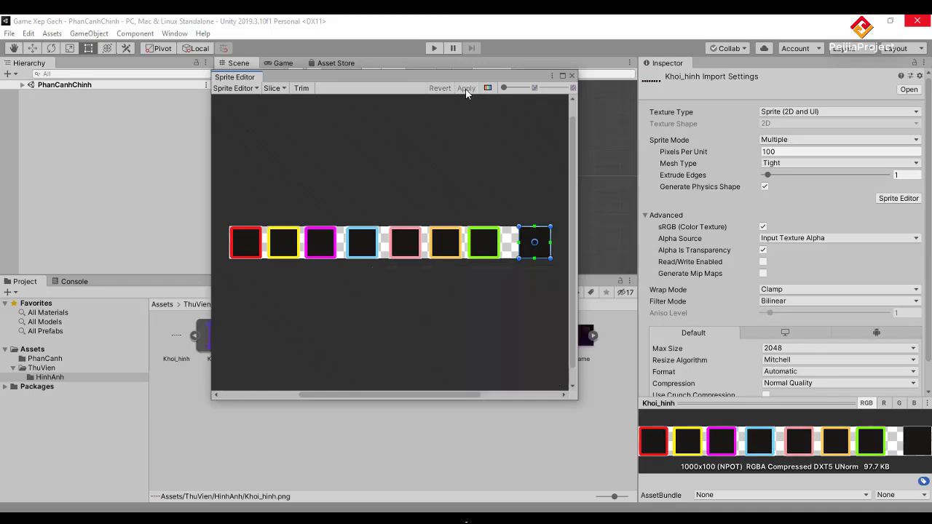
Step: Close the Sprite Editor and collapse Khoi_hinh's sprite list
left_click(572, 76)
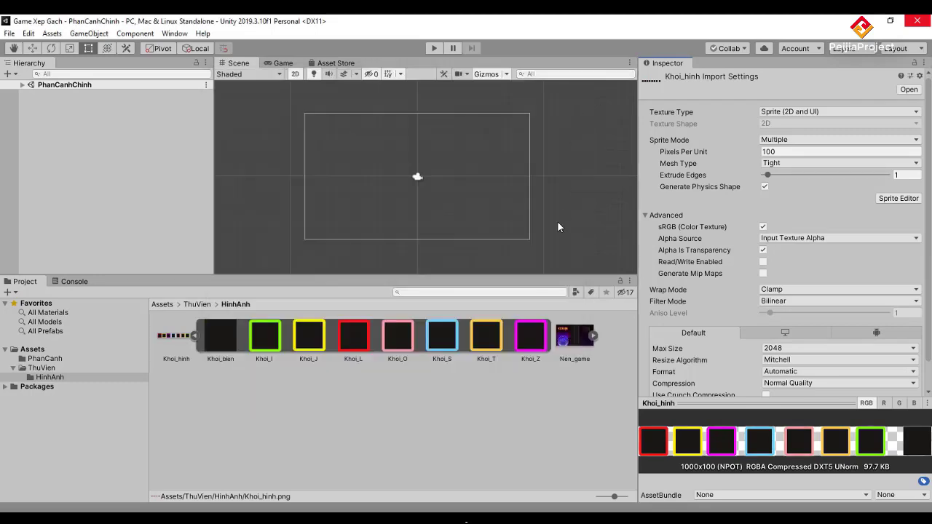
left_click(193, 336)
left_click(194, 336)
left_click(195, 337)
Step: Enlarge the Scene view and reselect Khoi_hinh to show its import settings
left_click(284, 415)
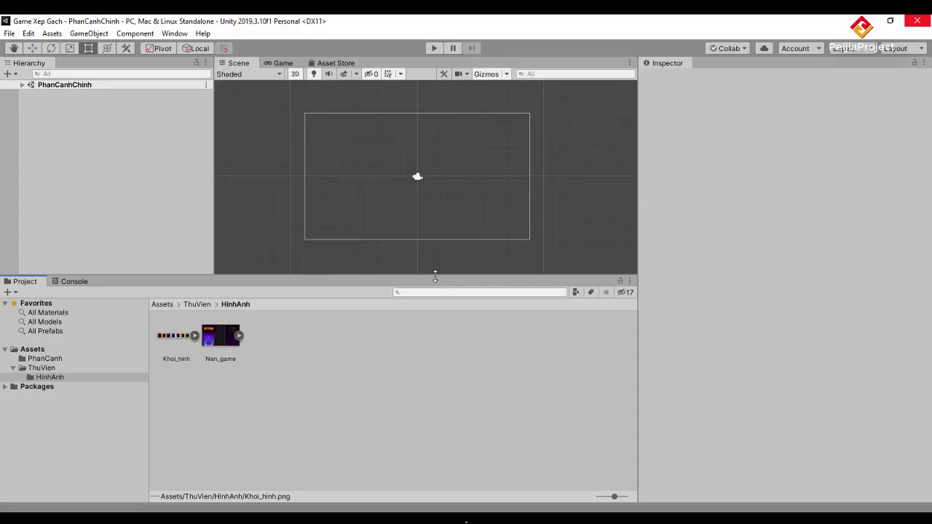
left_click_drag(434, 276, 444, 347)
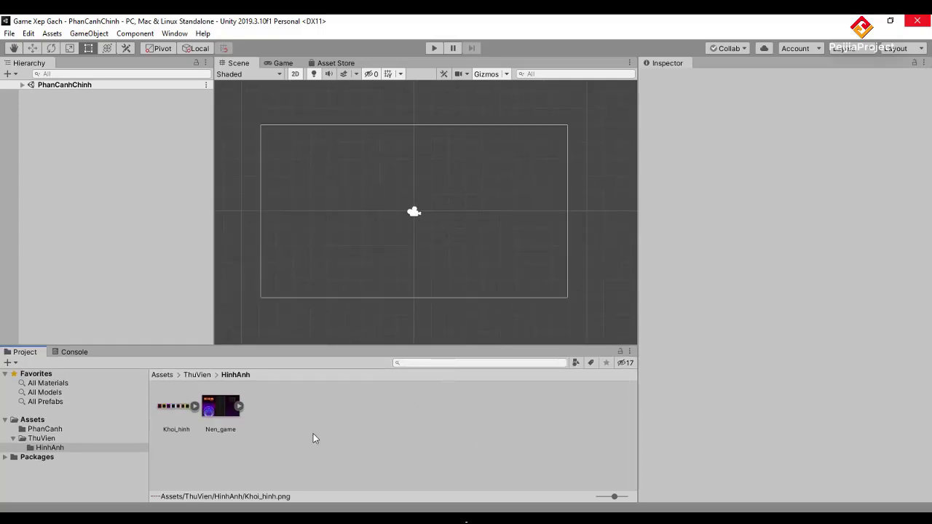
left_click(174, 407)
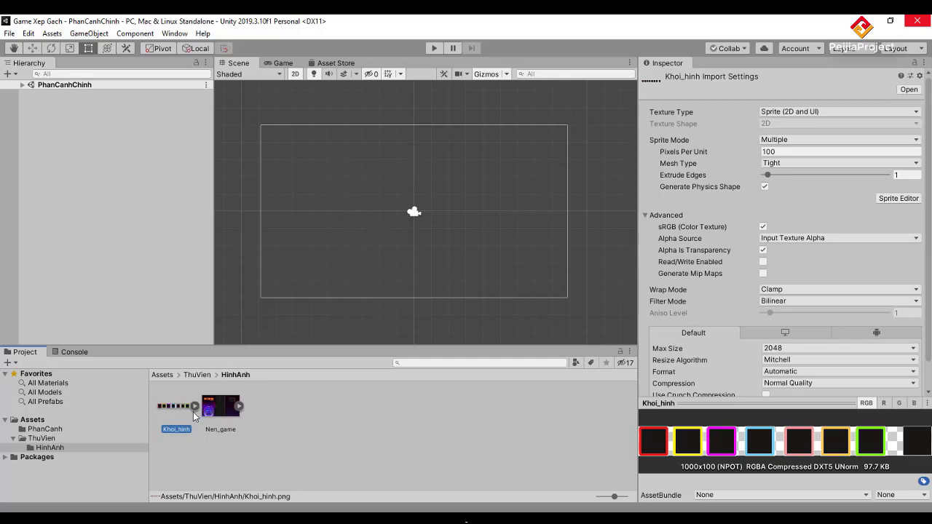
Step: Set Khoi_hinh's compression to High Quality and apply it
left_click(837, 385)
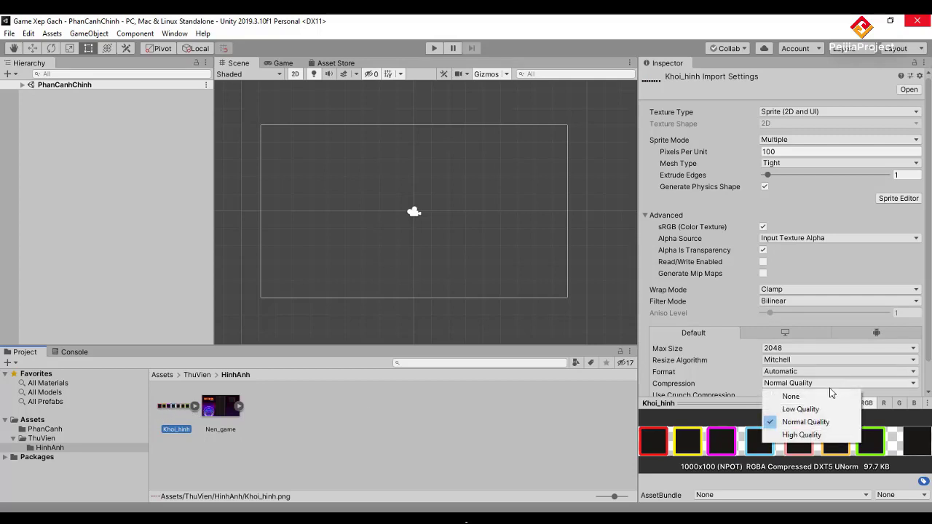
left_click(801, 434)
left_click(233, 412)
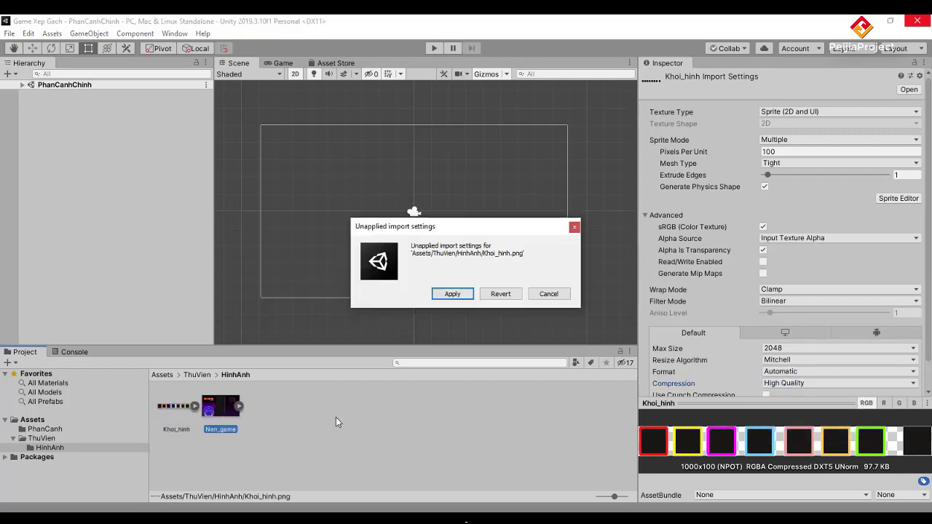
left_click(454, 293)
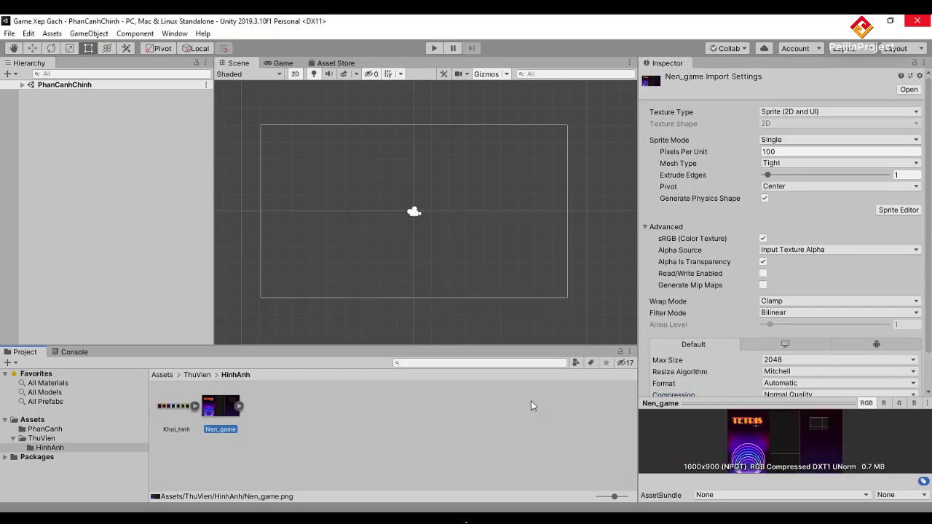
Step: Set Nen_game's compression to High Quality and apply it
scroll(793, 361, "down", 2)
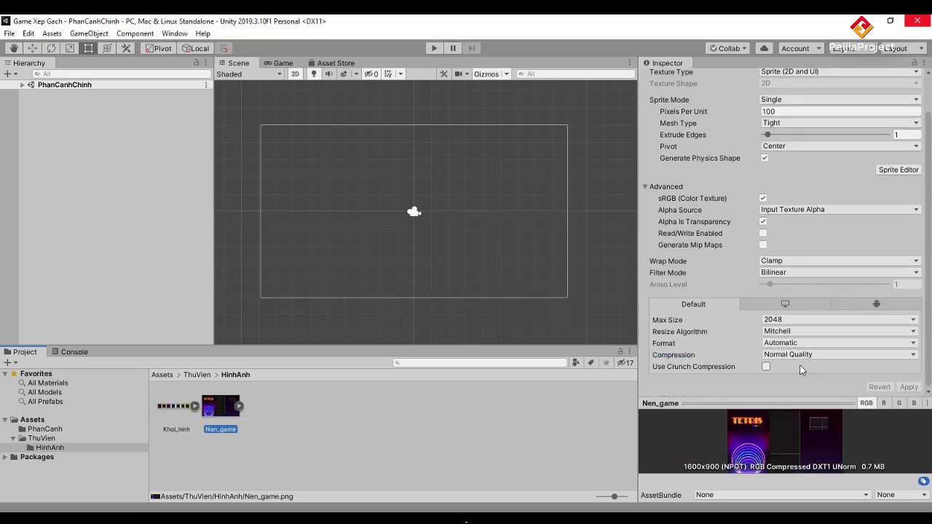
left_click(805, 355)
left_click(787, 408)
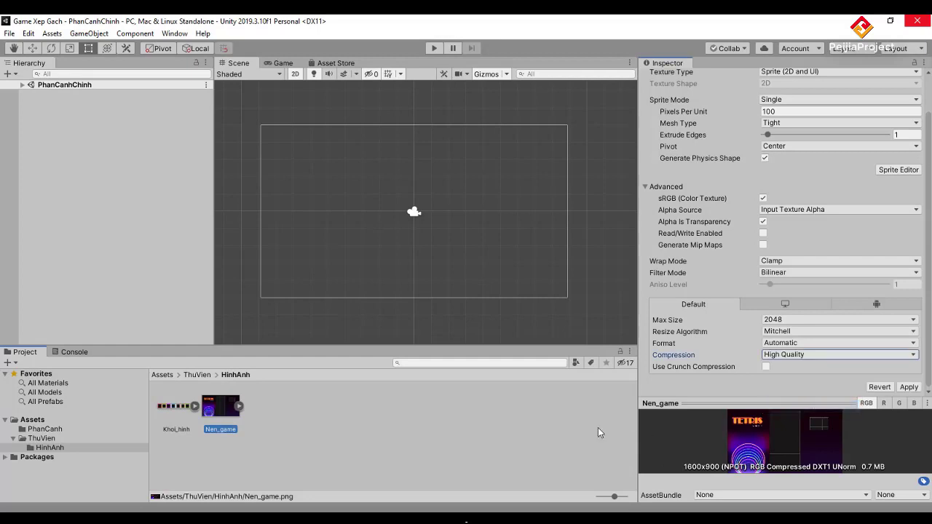
left_click(906, 387)
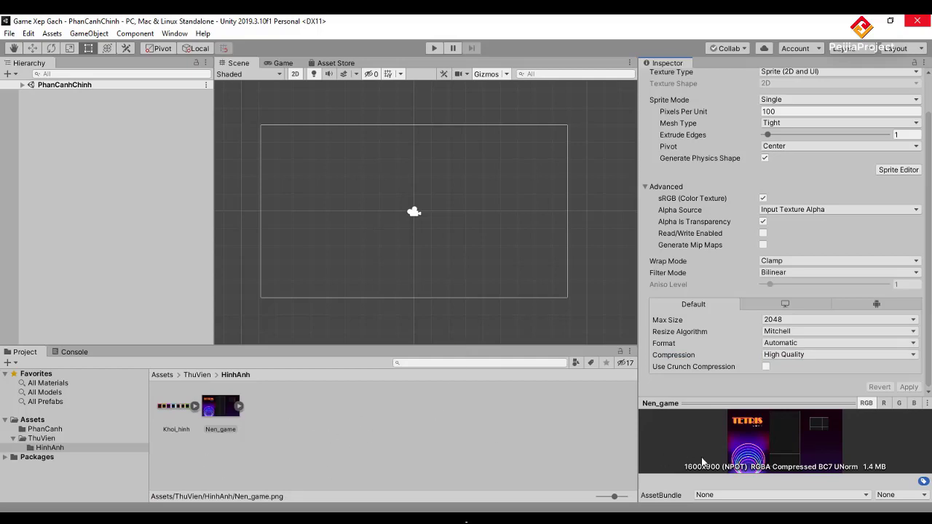
Step: Reselect the Khoi_hinh sheet and expand it to show its sprites
left_click(222, 403)
left_click(171, 408)
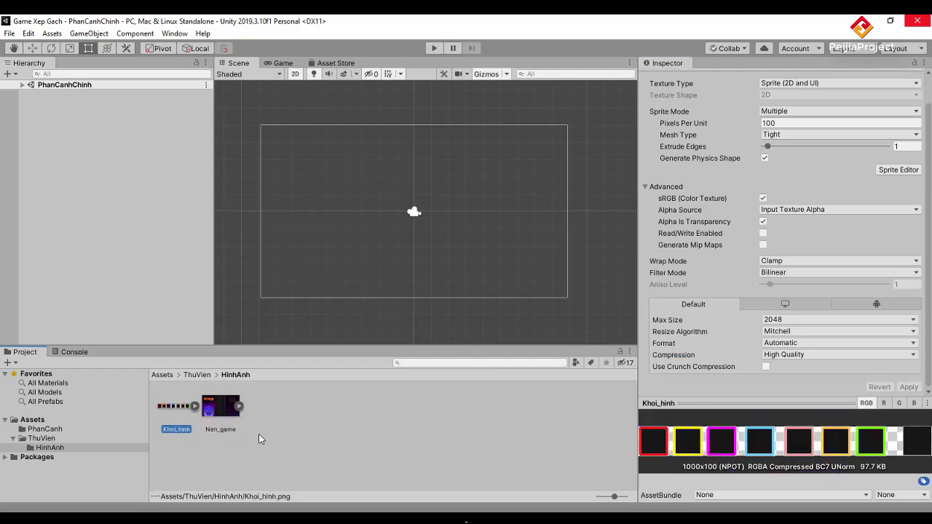
left_click(195, 406)
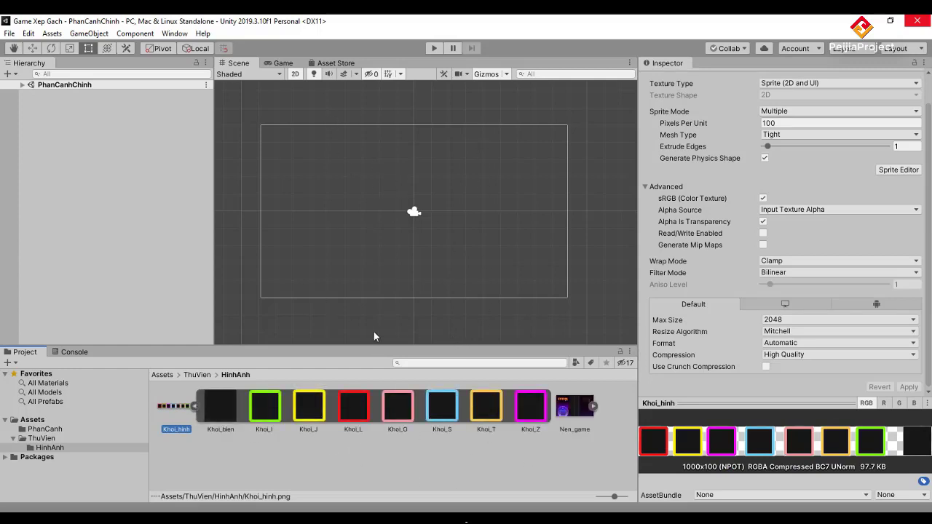
Step: Drag the Khoi_bien sprite into the scene and set its position X and Y to 0
left_click_drag(224, 415, 379, 298)
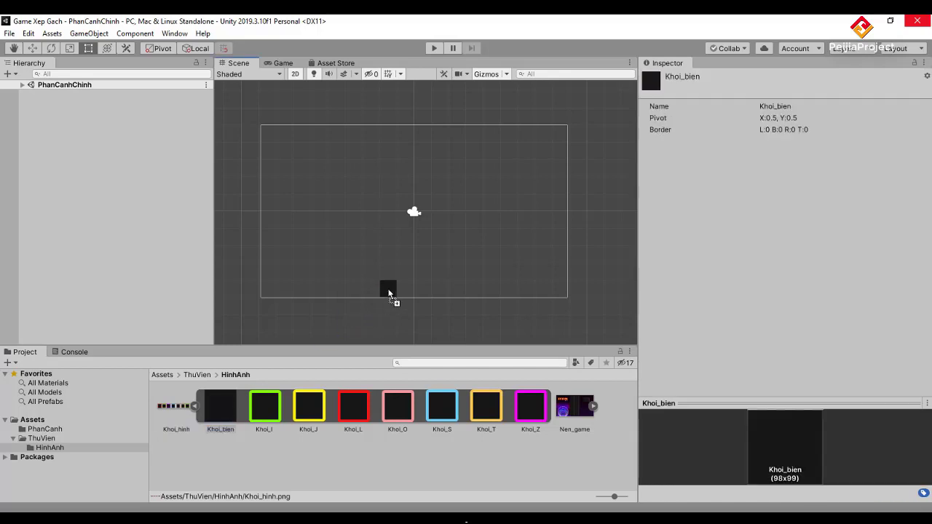
left_click_drag(389, 293, 390, 294)
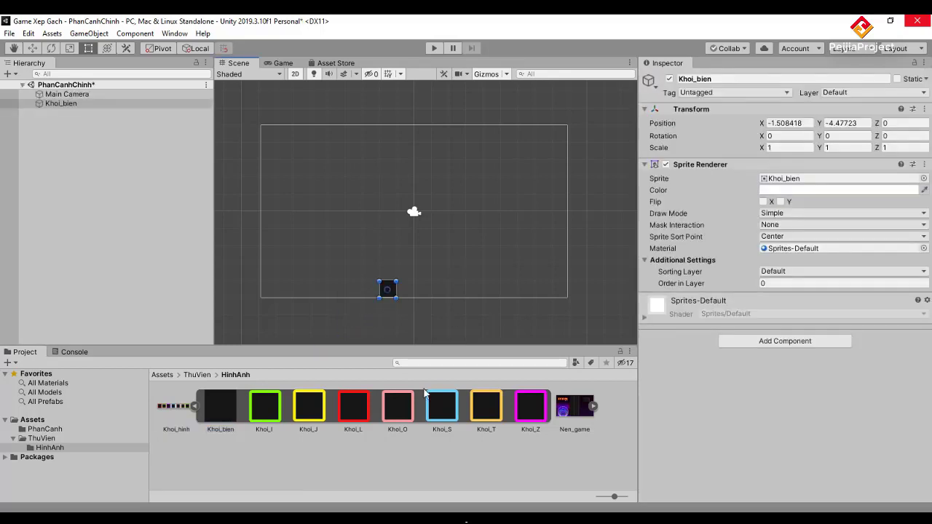
left_click(724, 124)
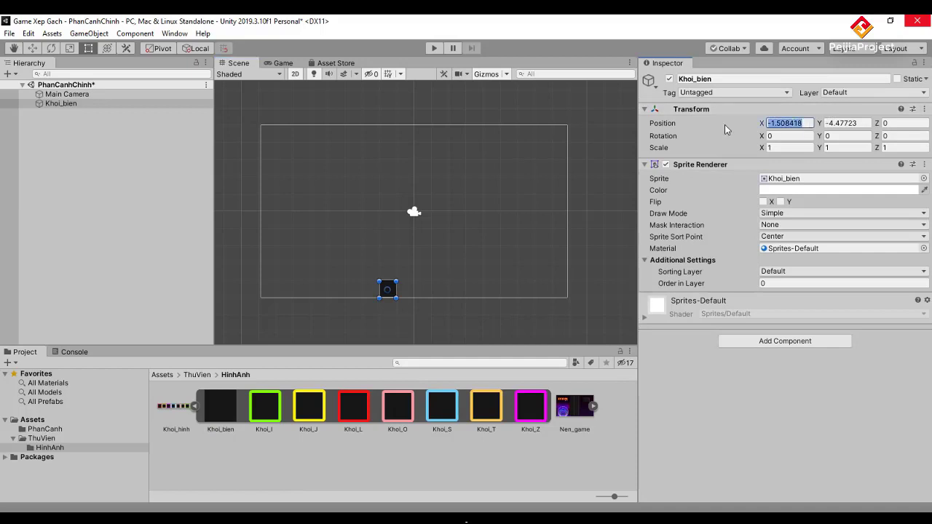
type("0")
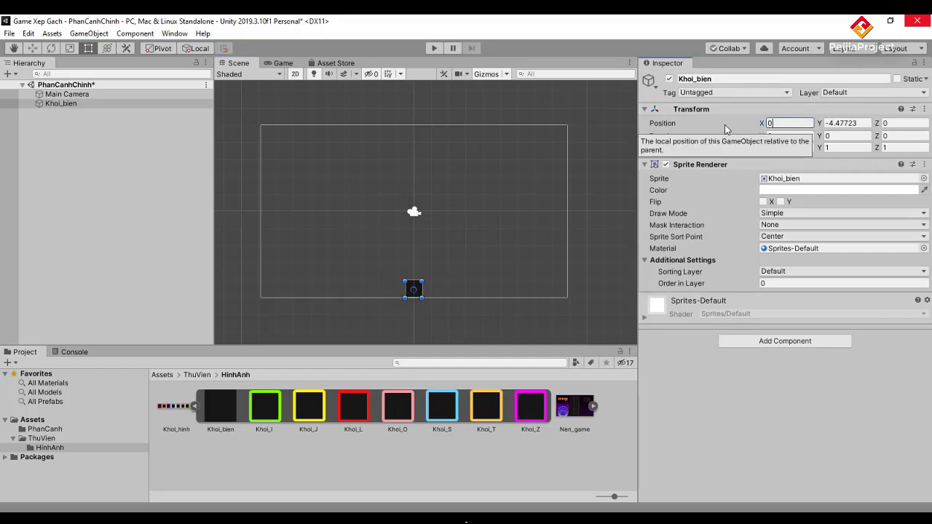
key("Tab")
type("0")
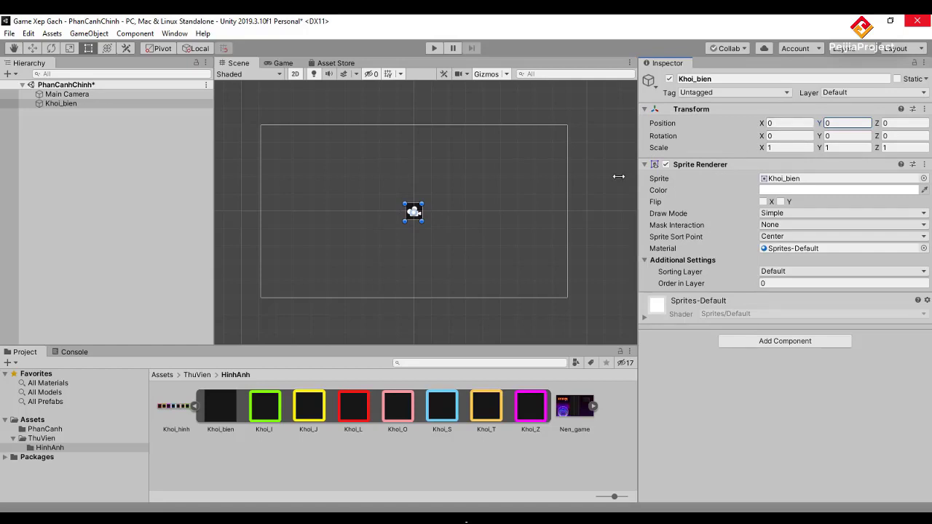
Step: Create an empty object named BienGioi and nest the Khoi_bien block under it
right_click(59, 133)
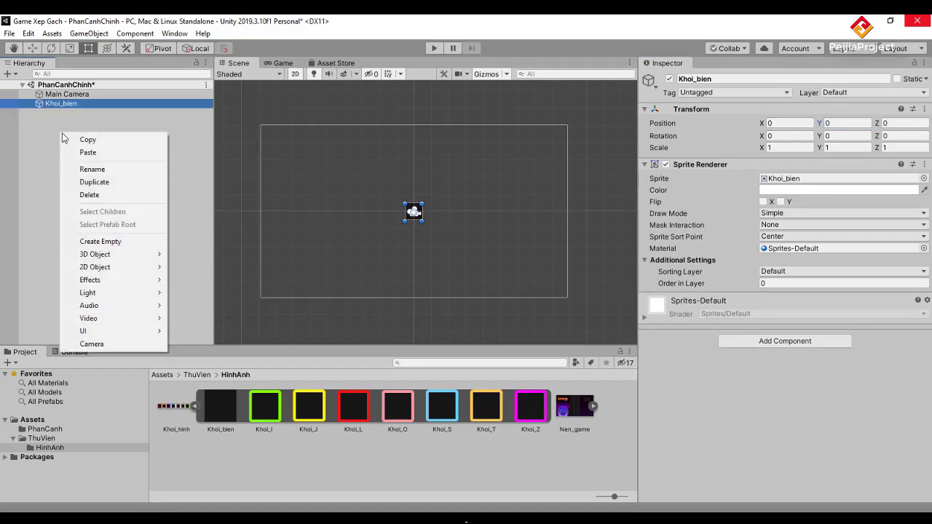
left_click(97, 245)
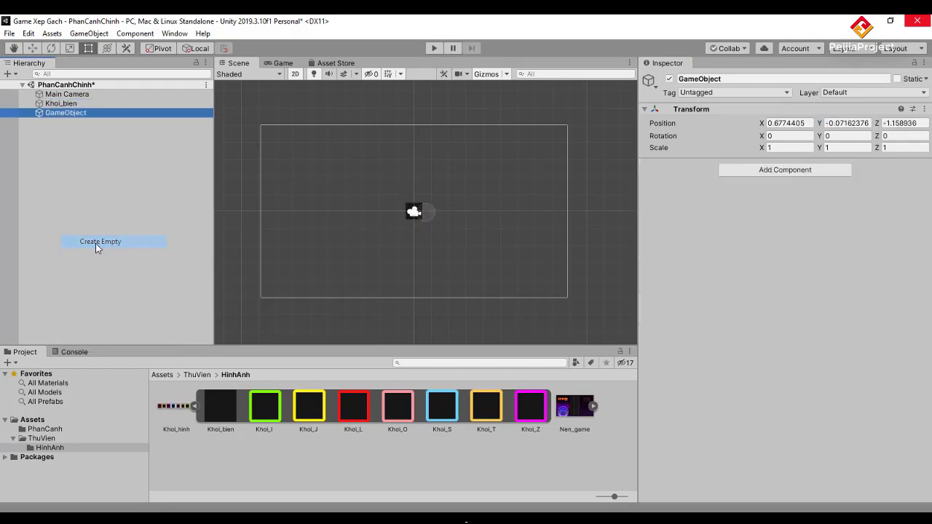
left_click(78, 112)
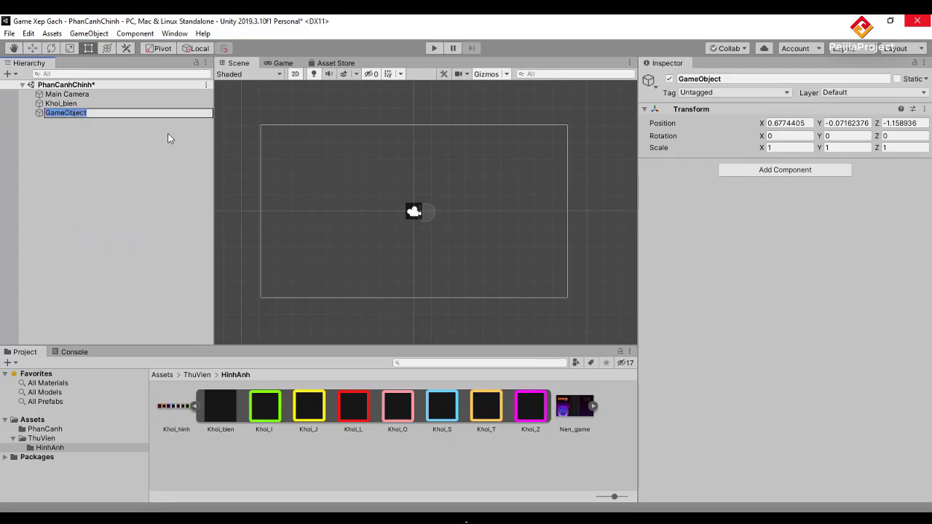
type("Bien")
type("Gioi")
key("Return")
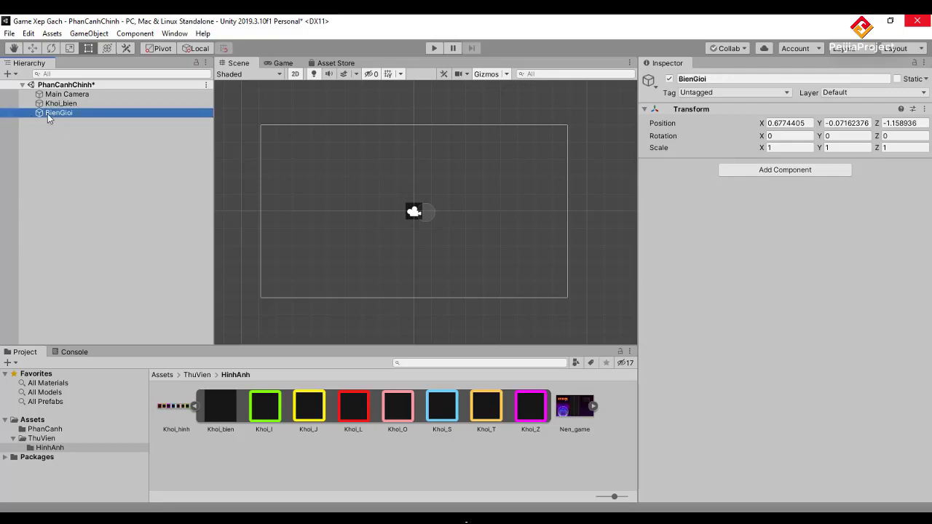
mouse_move(42, 113)
left_mouse_down()
mouse_move(40, 101)
mouse_move(60, 104)
left_mouse_up()
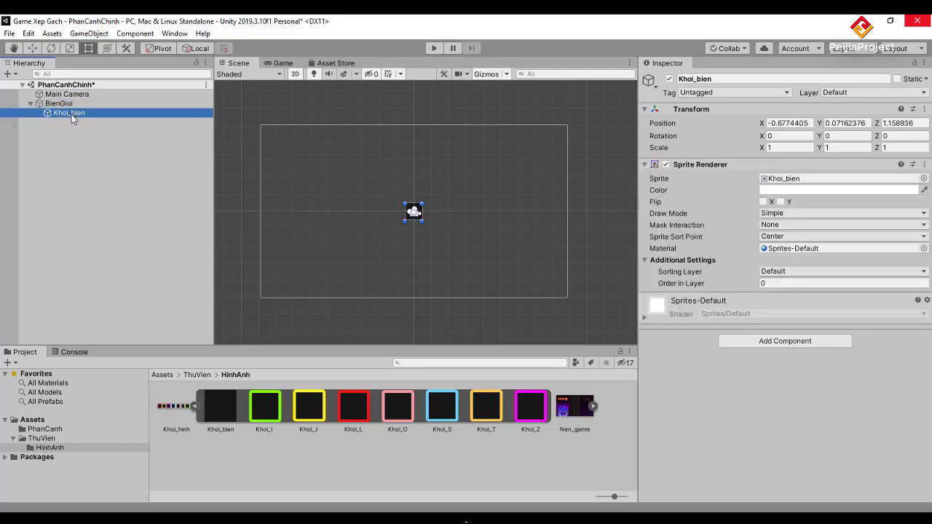
Step: Set BienGioi's position X, Y and Z to 0
left_click(58, 103)
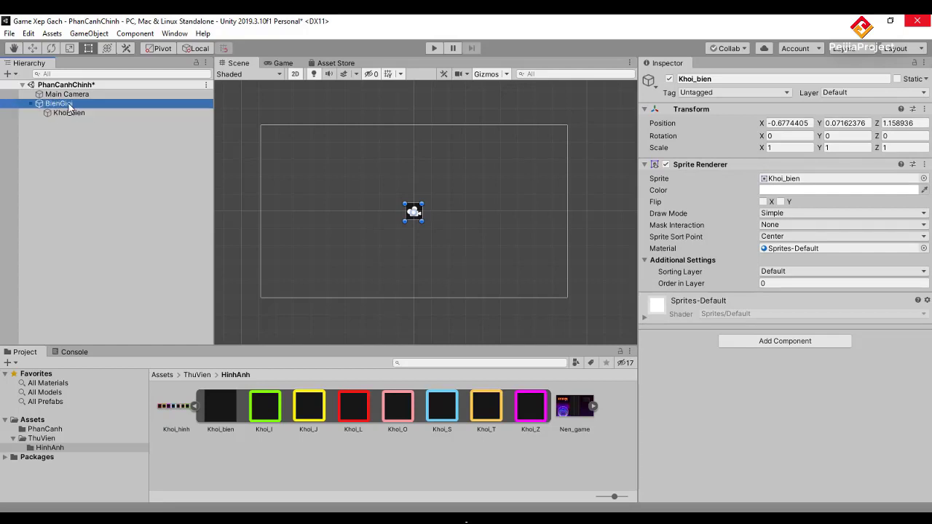
left_click(776, 122)
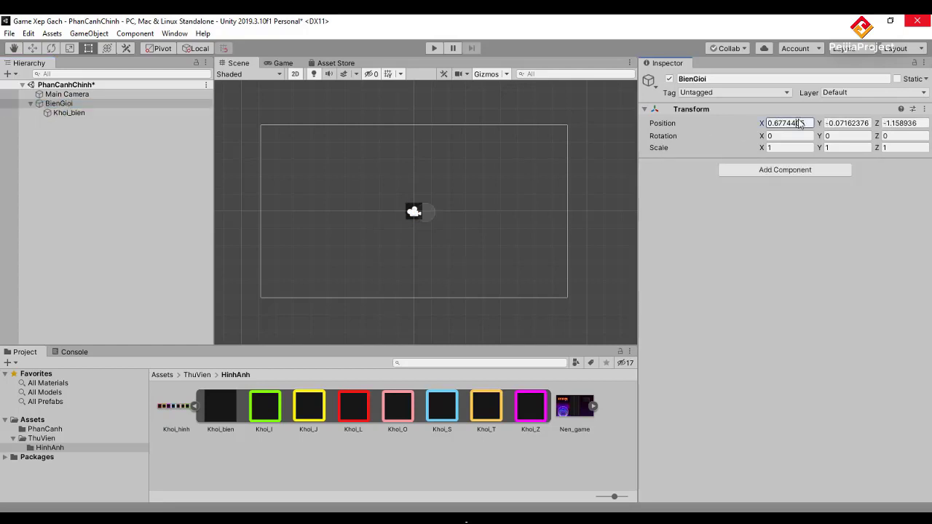
type("0")
key("Tab")
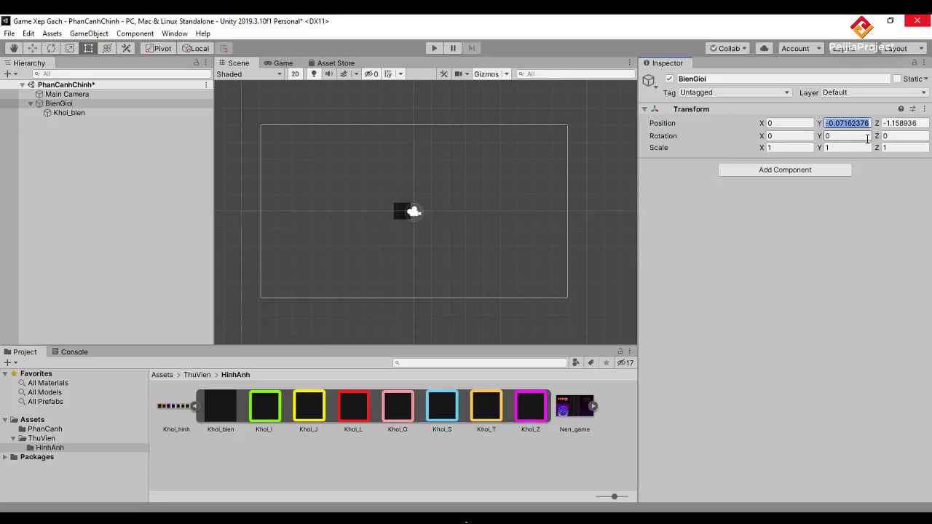
type("0")
key("Tab")
type("0")
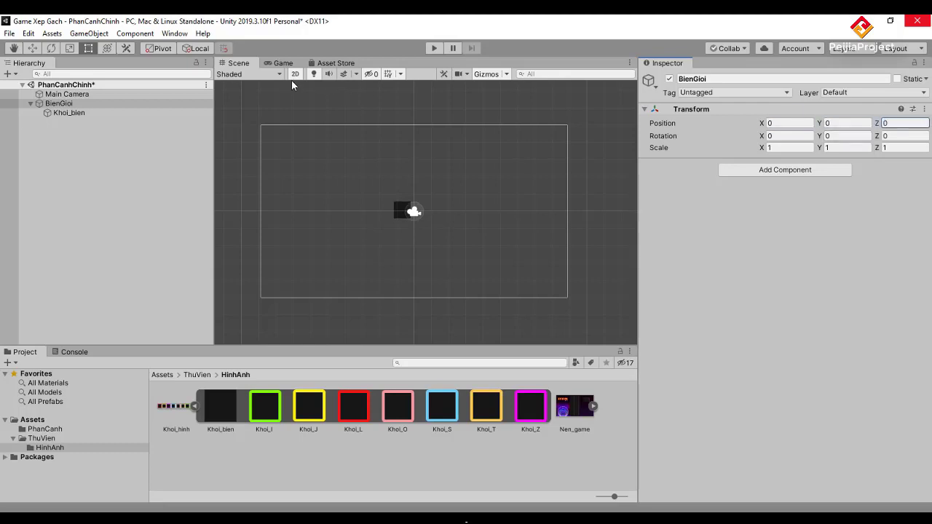
Step: Zero the Khoi_bien child's position, then minimise Unity to reach the desktop
left_click(69, 113)
left_click(808, 126)
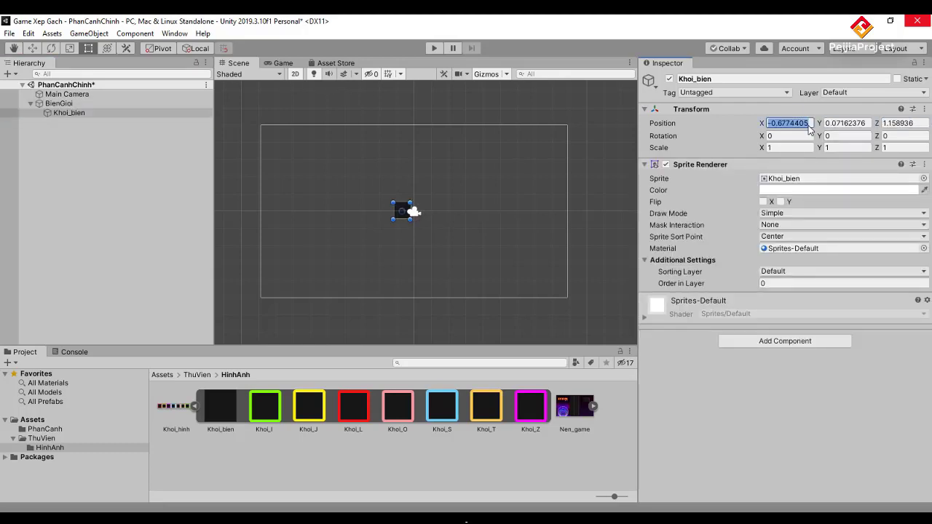
type("0")
key("Tab")
type("0")
key("Tab")
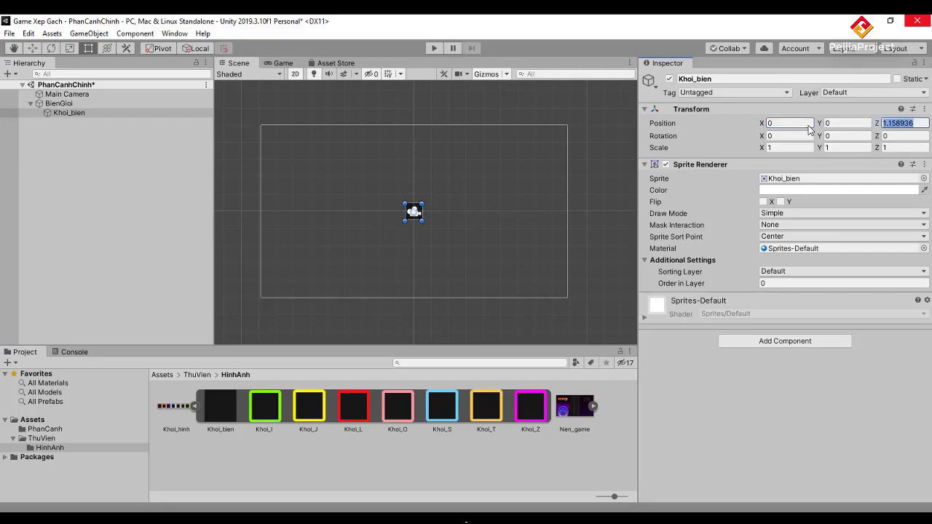
type("0")
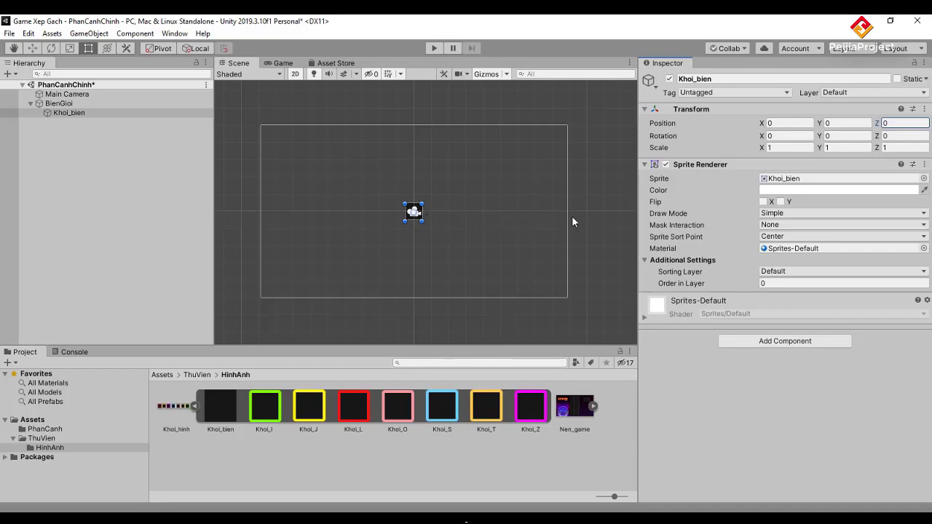
left_click(861, 21)
double_click(17, 171)
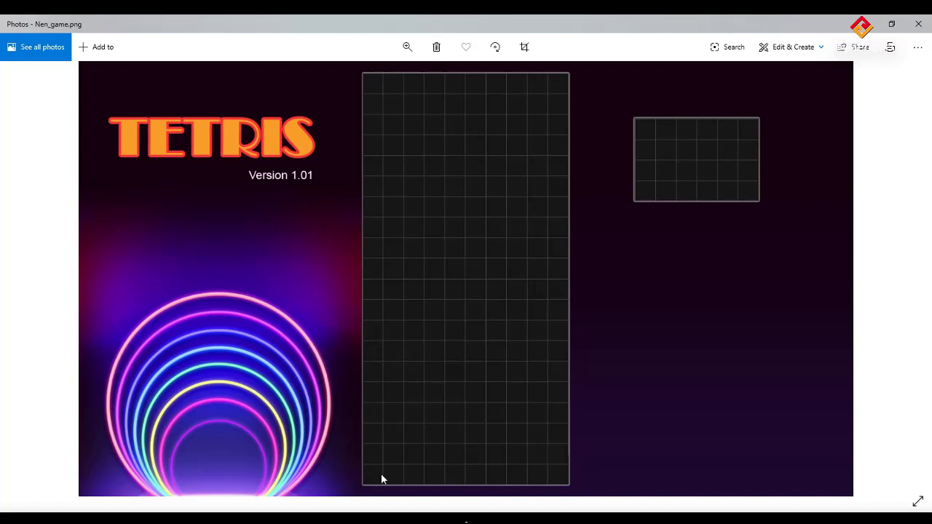
left_click(927, 25)
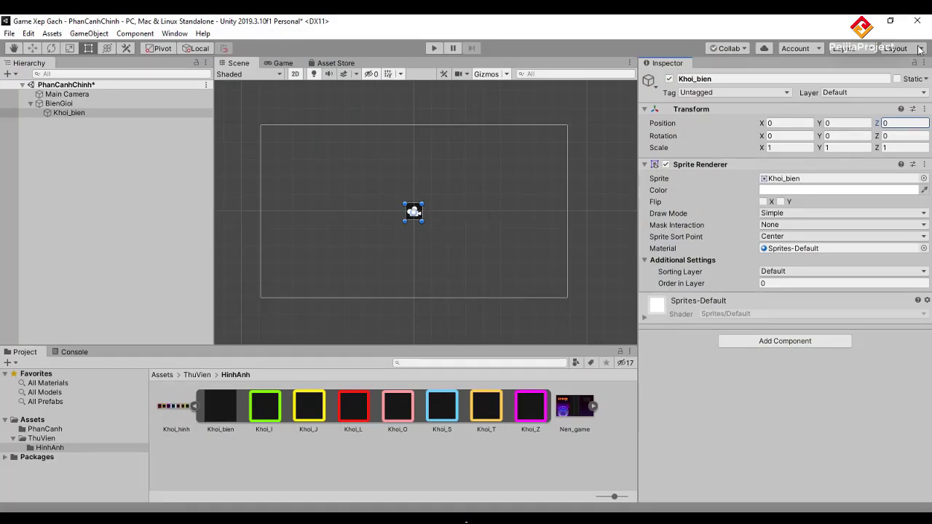
key("super+d")
double_click(40, 171)
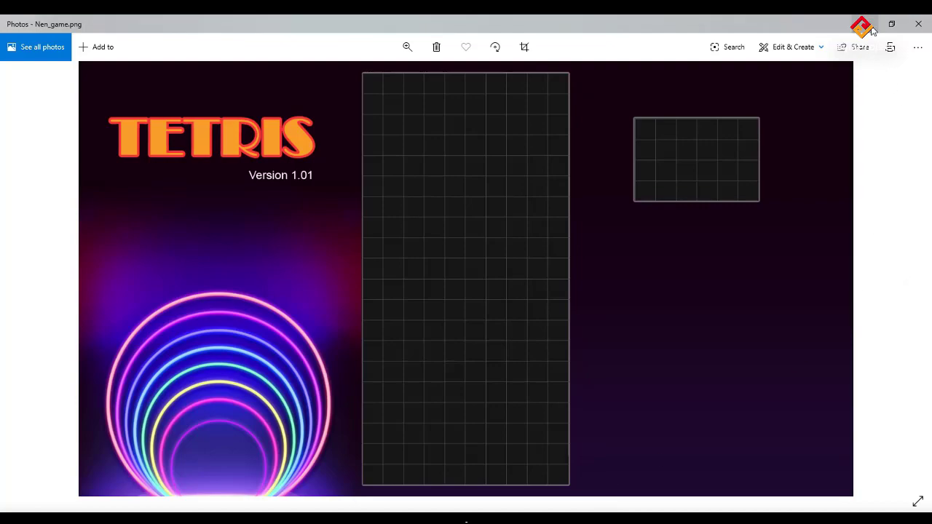
left_click(918, 24)
key("alt+Tab")
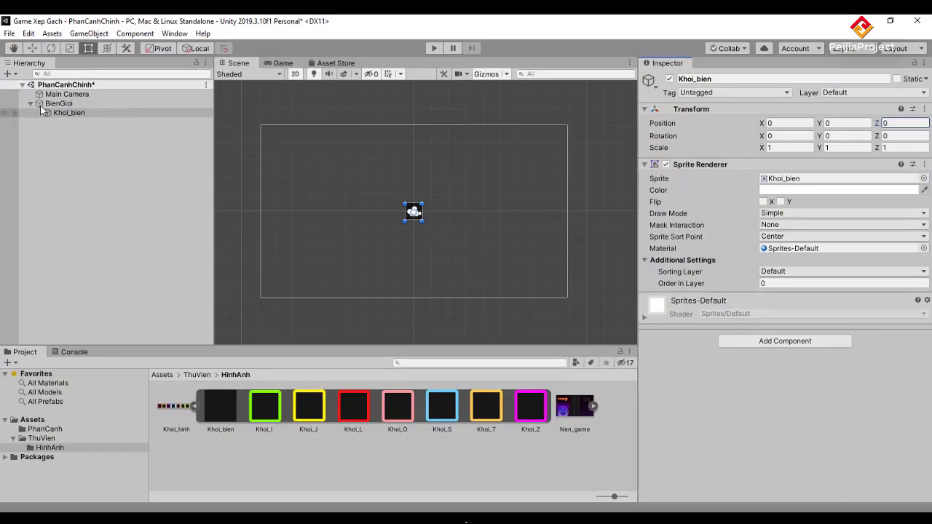
Step: Duplicate Khoi_bien into copies (1) to (11), deleting the extra copy (12)
left_click(64, 111)
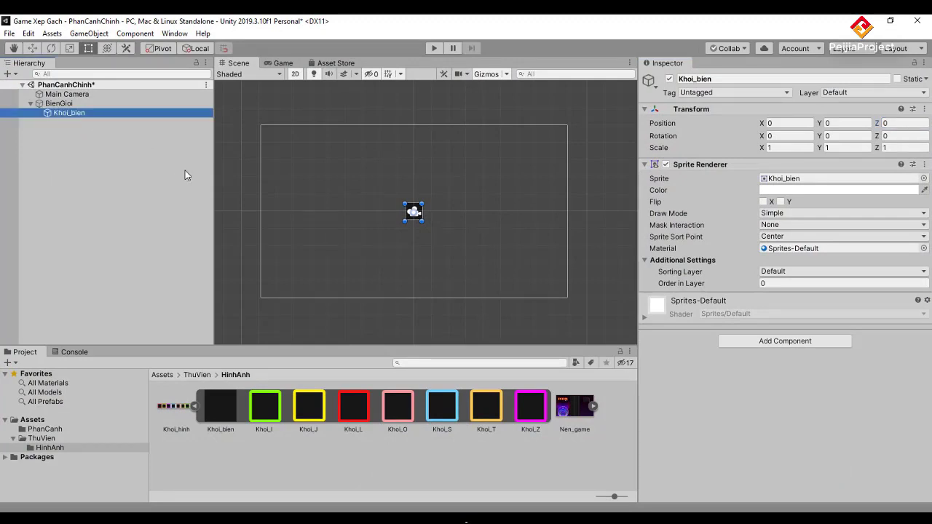
key("ctrl+d")
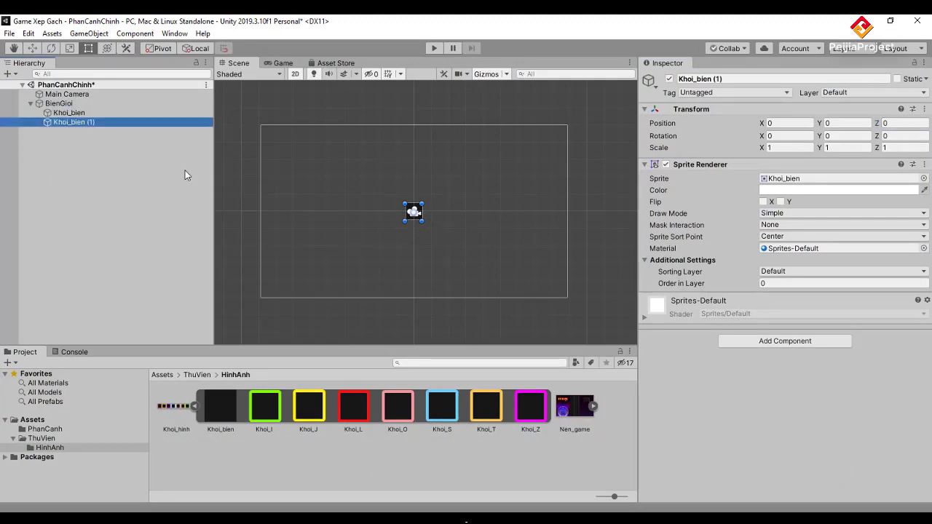
key("ctrl+d")
key("ctrl+d")
key("ctrl+d")
key("ctrl+d")
key("ctrl+d")
key("ctrl+d")
key("ctrl+d")
key("ctrl+d")
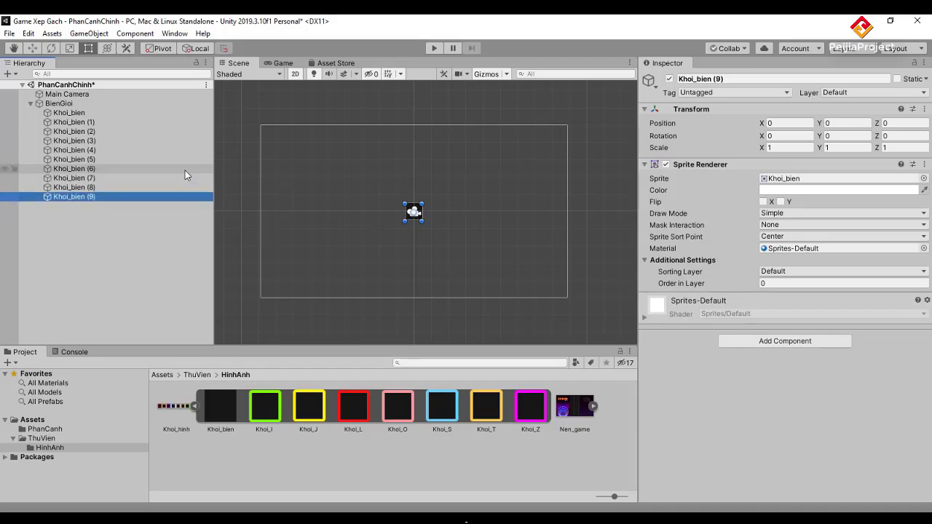
key("ctrl+d")
key("ctrl+d")
key("ctrl+d")
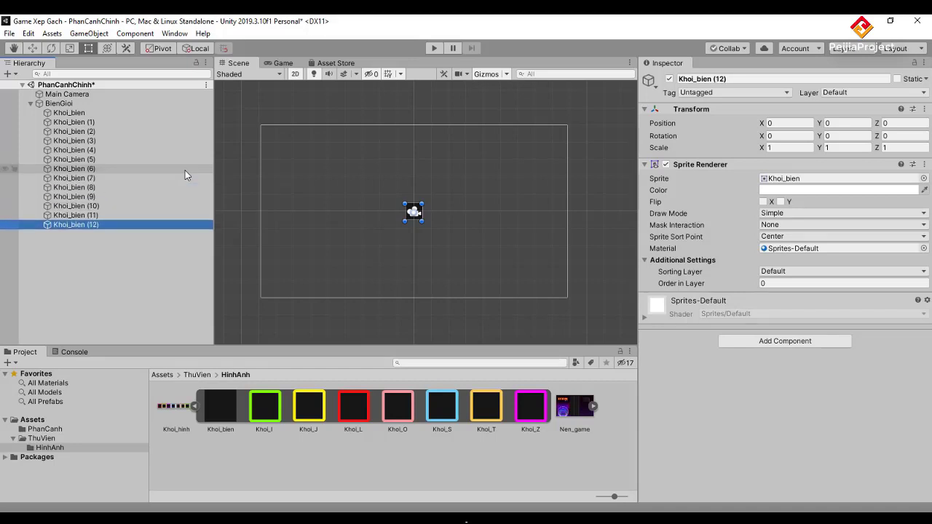
key("Delete")
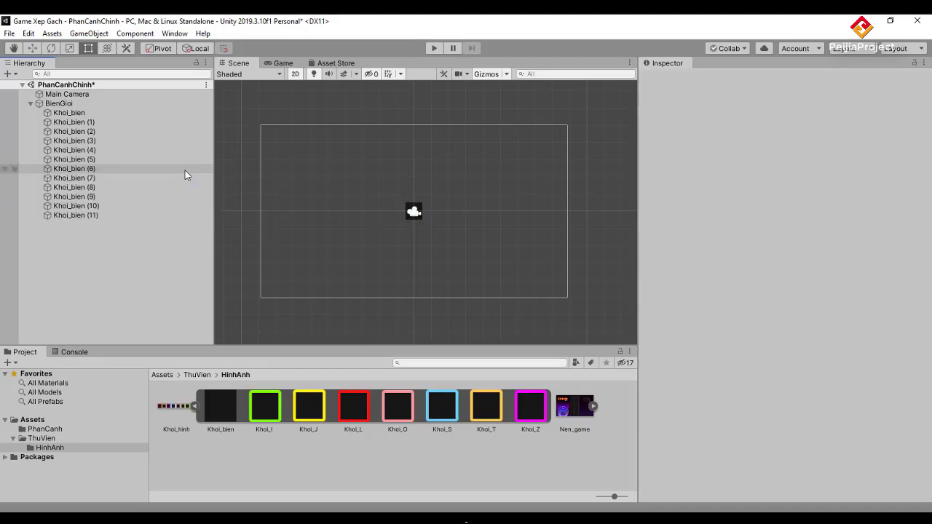
Step: Check the original, copy (11) and copy (1) in the Hierarchy
left_click(72, 114)
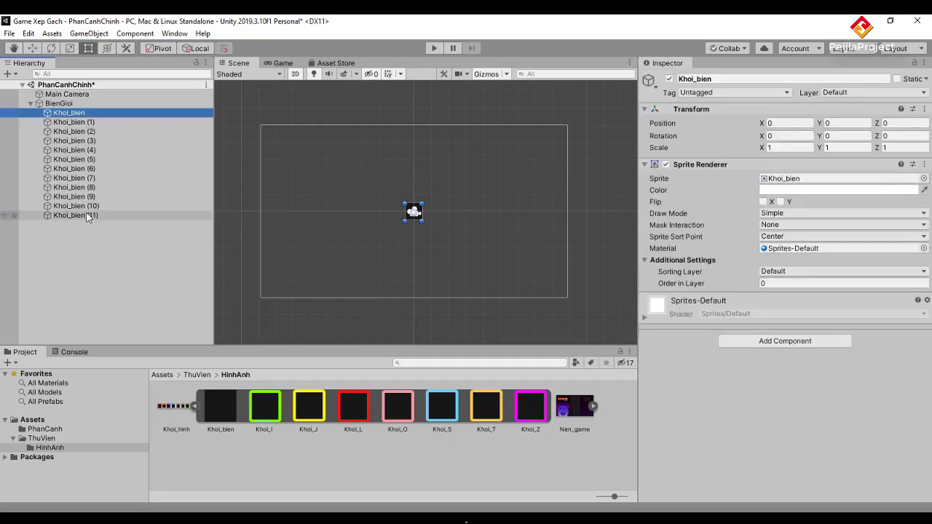
left_click(86, 214)
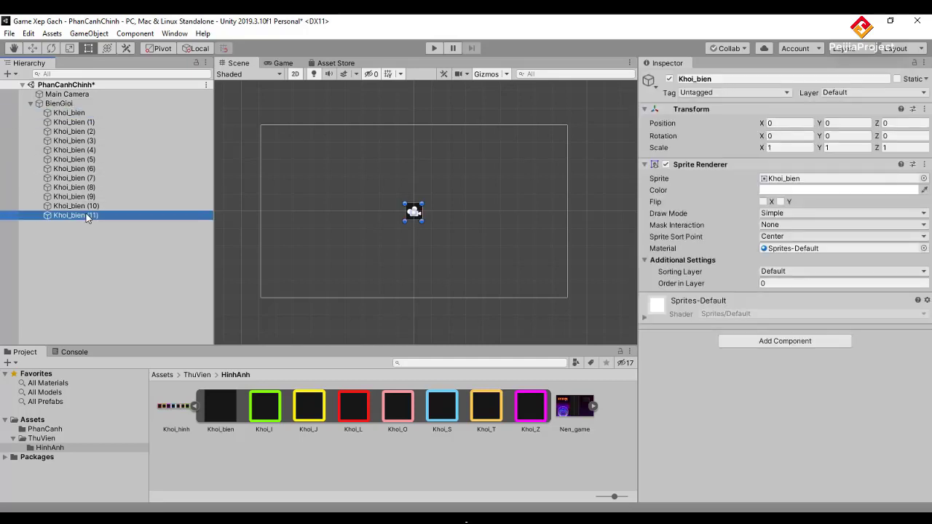
left_click(89, 112)
left_click(93, 123)
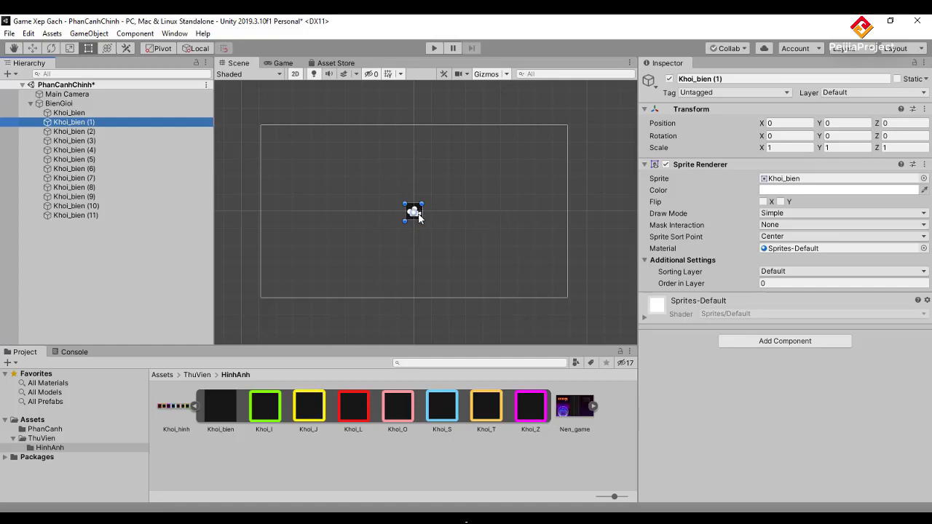
Step: Set the X positions of Khoi_bien (1) through (5) to 1, 2, 3, 4 and 5
left_click(789, 123)
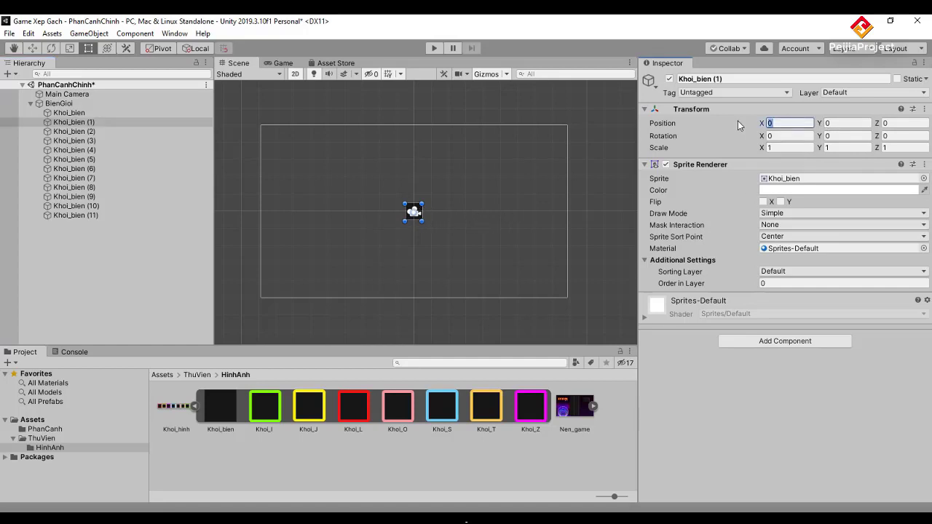
type("1")
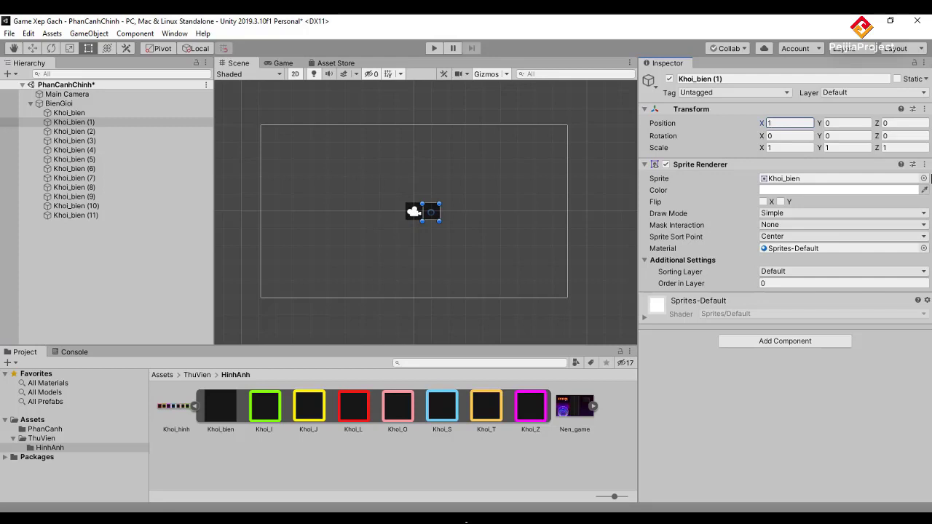
left_click(104, 130)
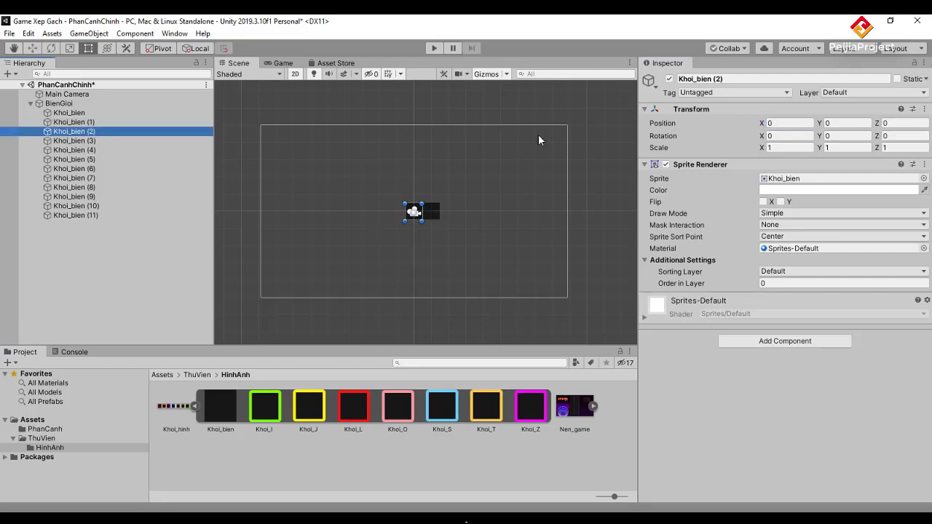
left_click(804, 123)
type("2")
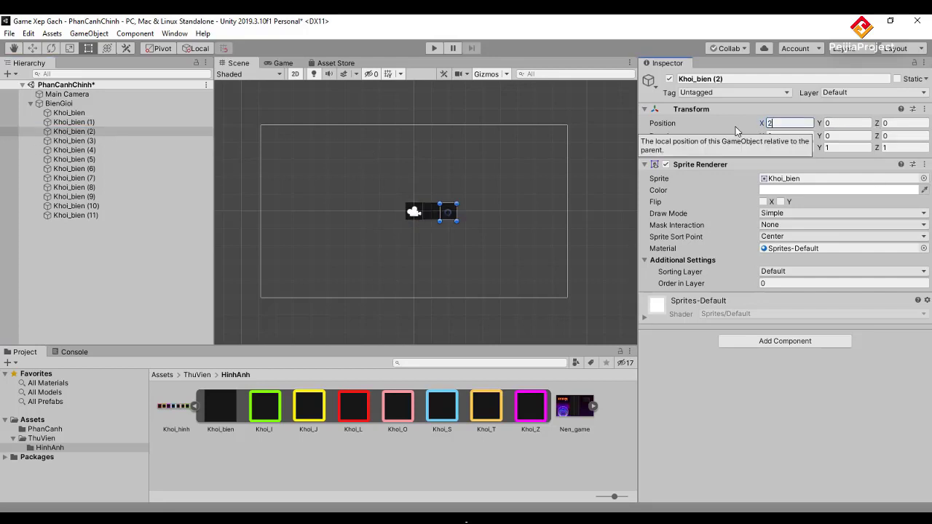
left_click(73, 141)
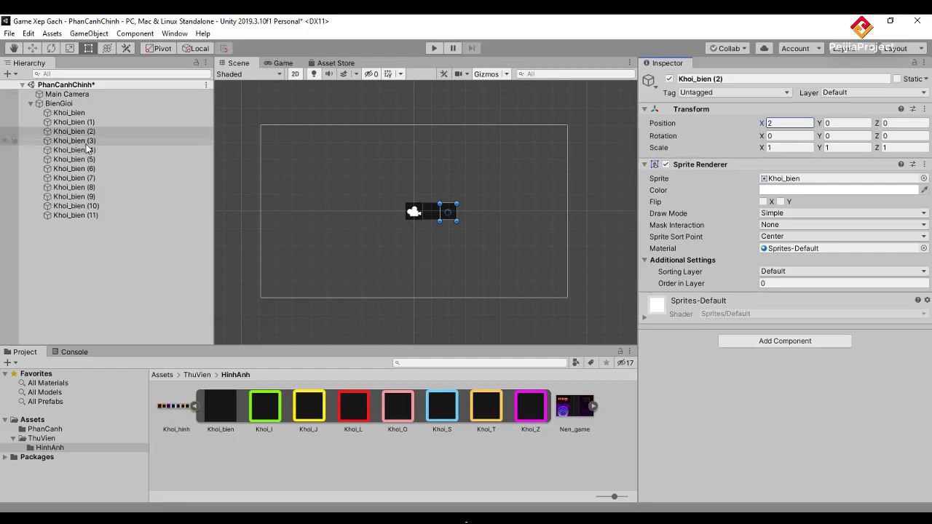
left_click(789, 123)
type("3")
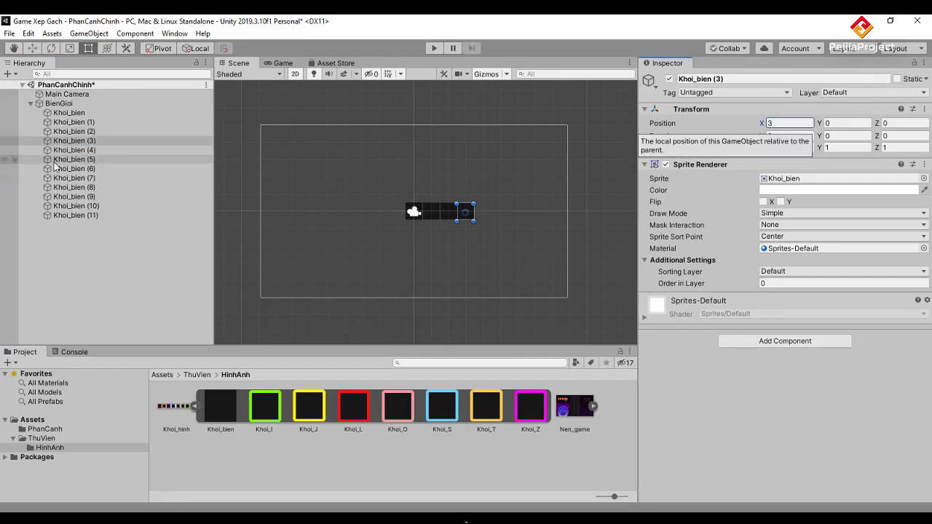
left_click(72, 149)
left_click(790, 123)
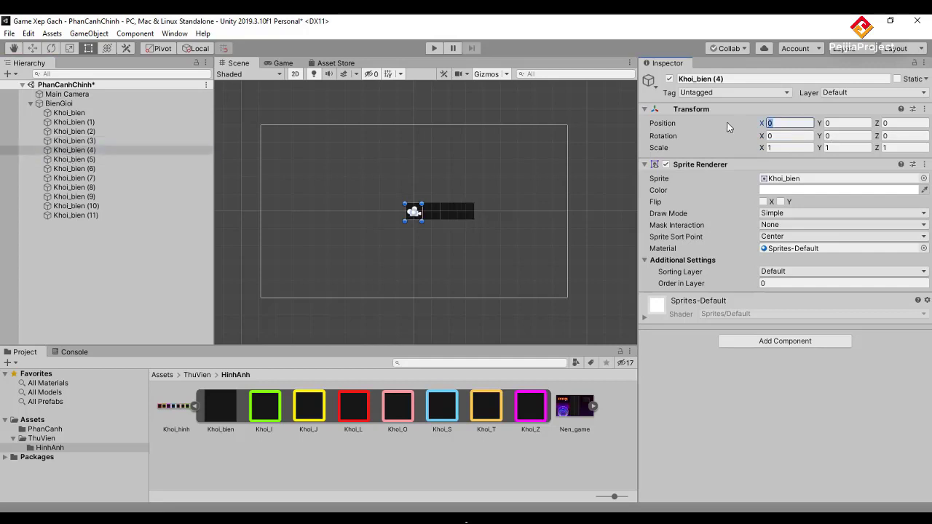
type("4")
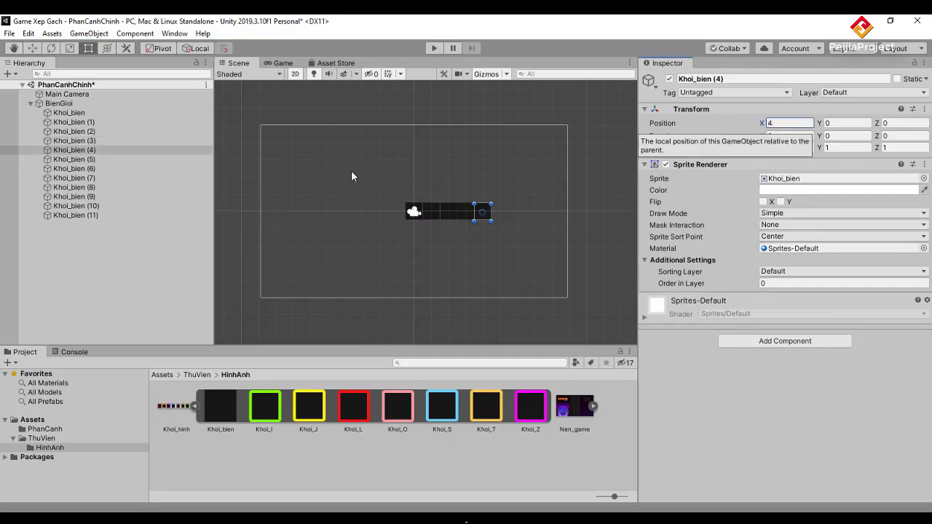
left_click(119, 159)
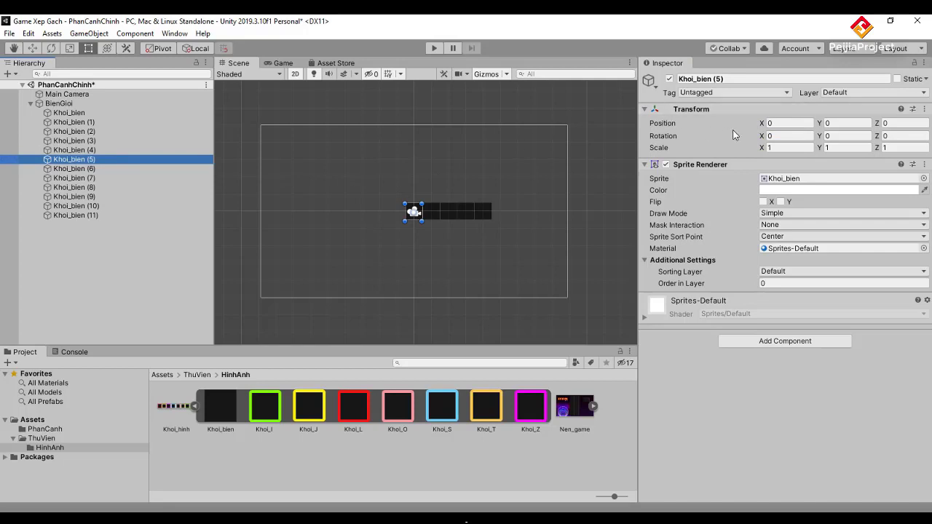
left_click(787, 123)
type("5")
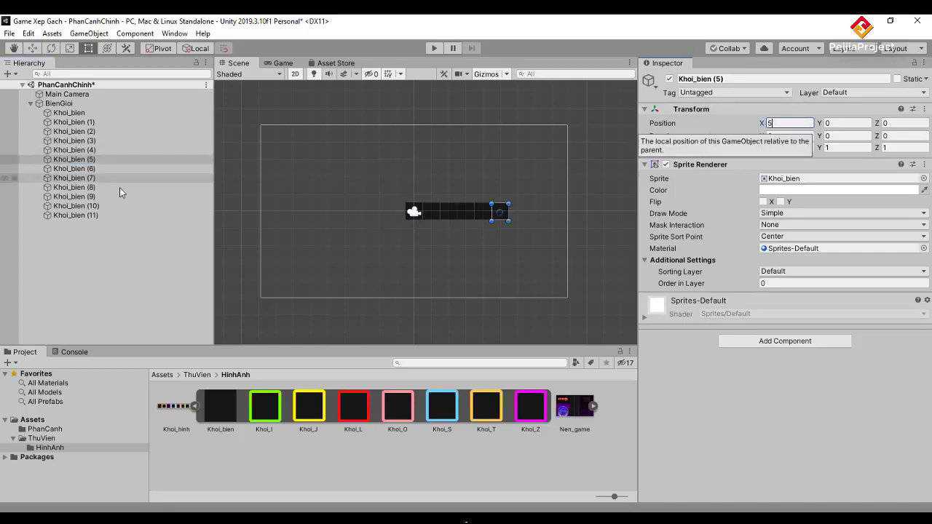
Step: Set the X positions of Khoi_bien (6) through (10) to 6, 7, 8, 9 and 10
left_click(80, 168)
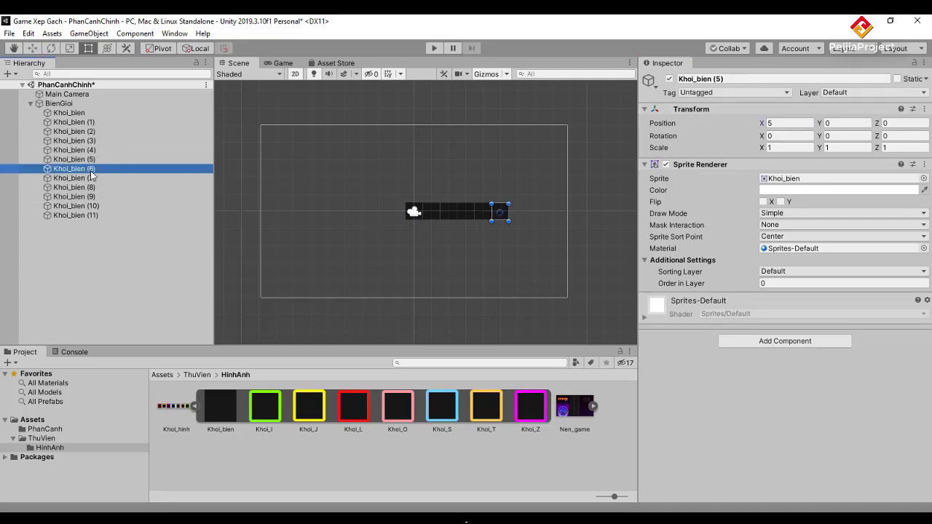
left_click(785, 124)
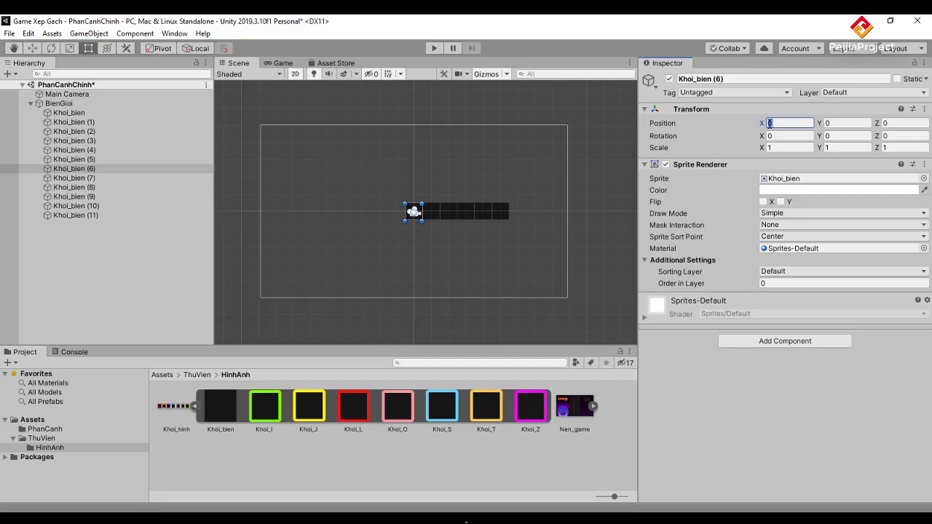
type("6")
left_click(80, 178)
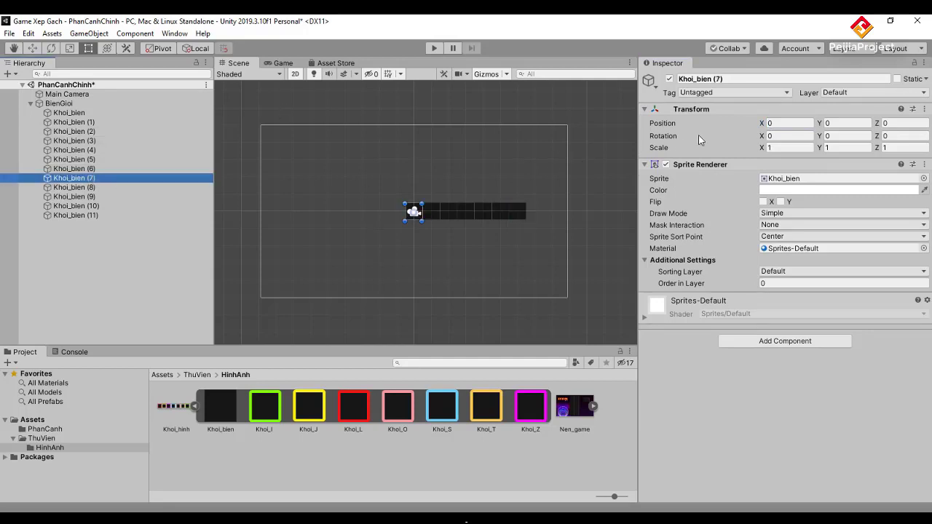
left_click(780, 122)
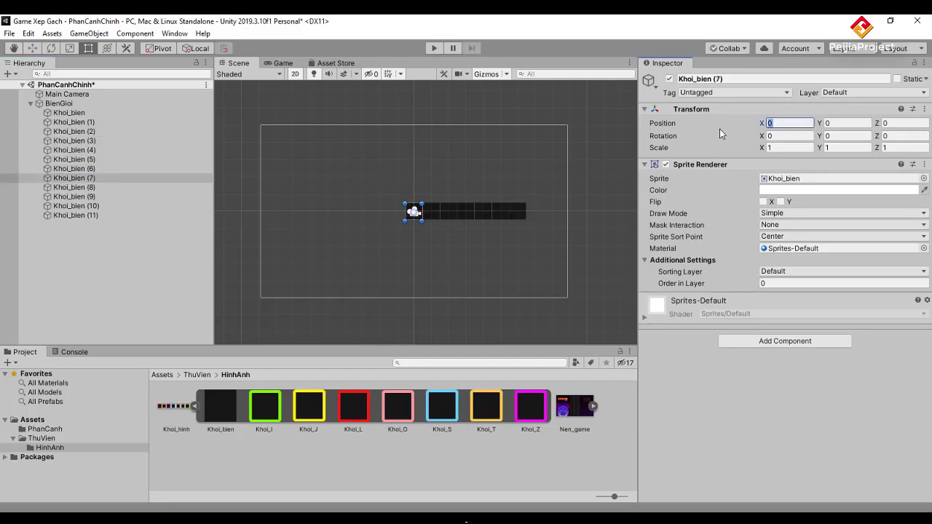
type("7")
left_click(109, 188)
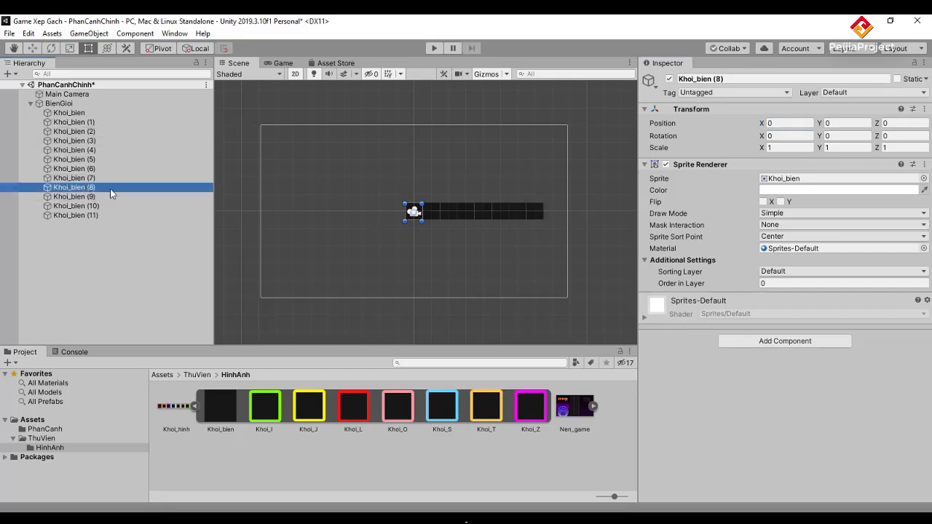
left_click(776, 123)
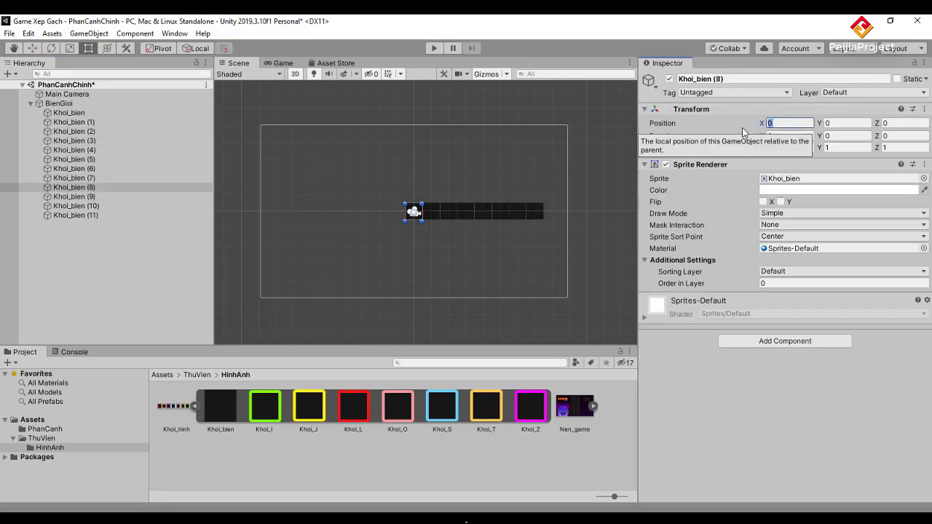
type("8")
left_click(73, 197)
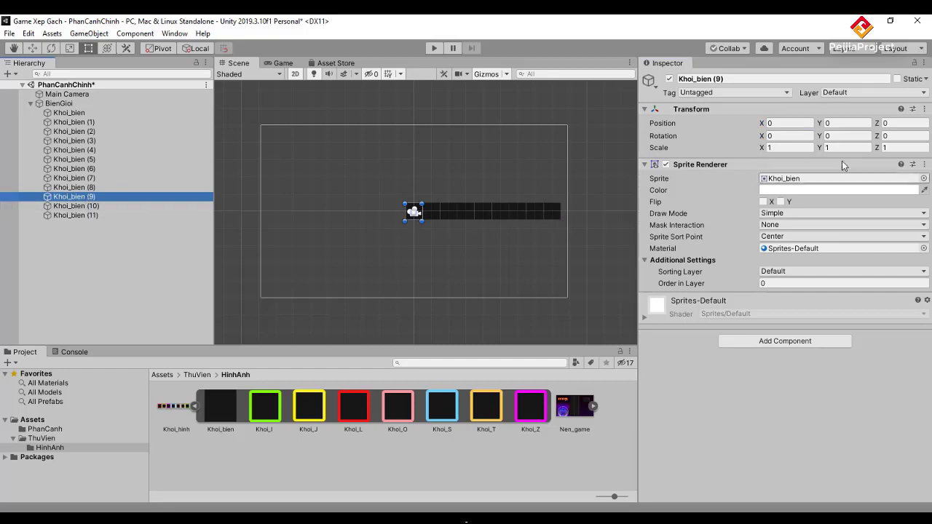
left_click(786, 123)
type("9")
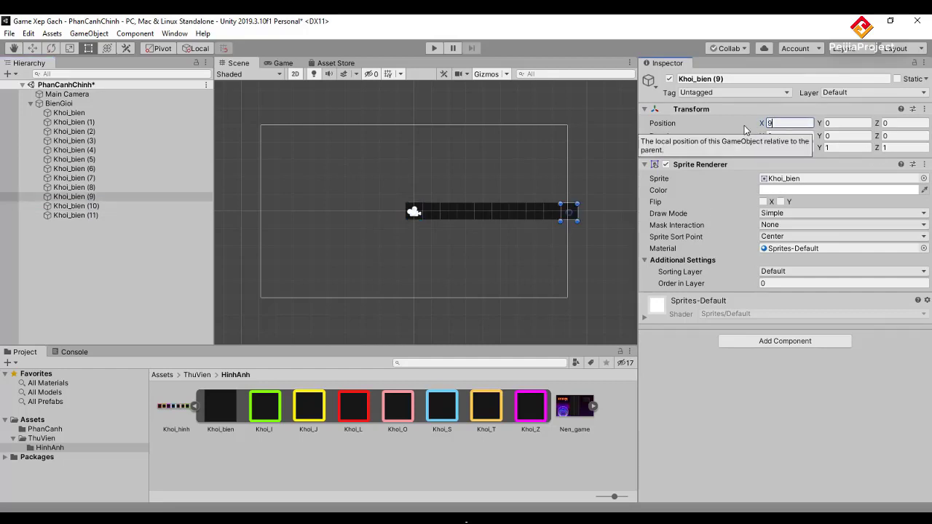
left_click(80, 206)
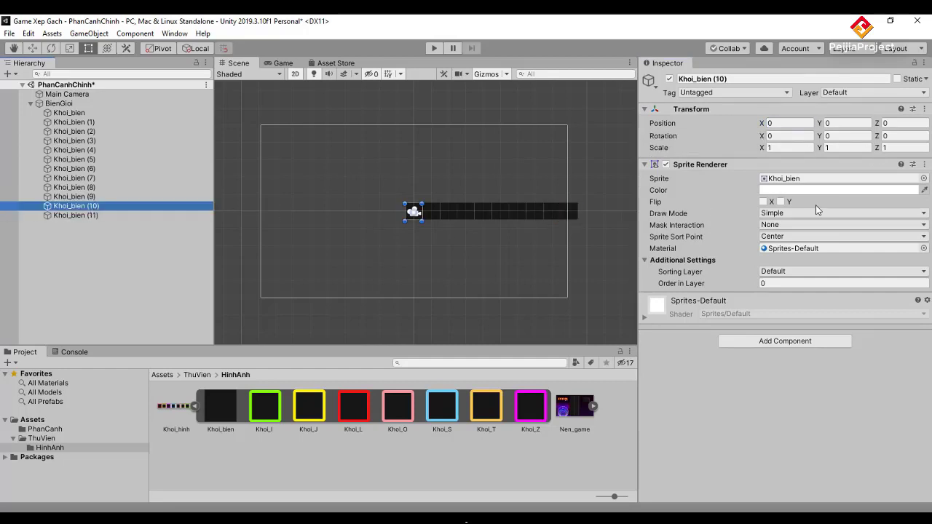
left_click(778, 124)
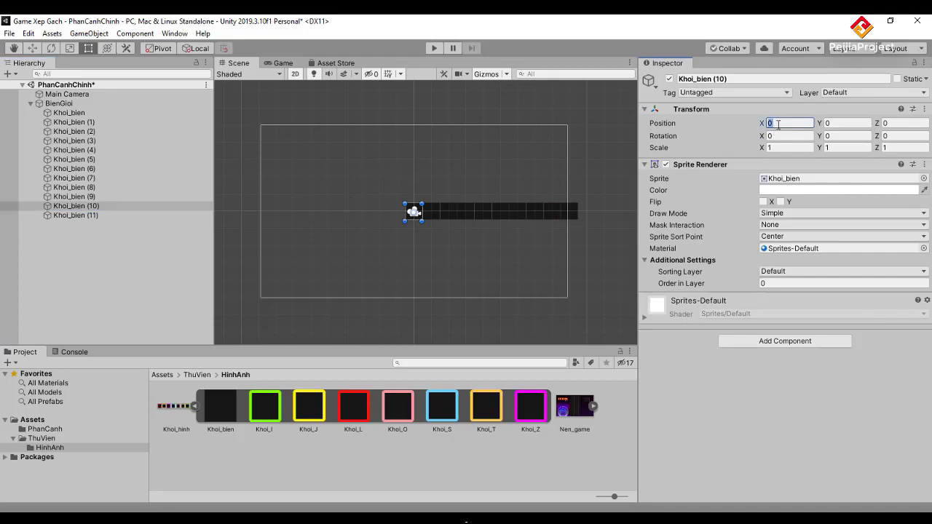
type("10")
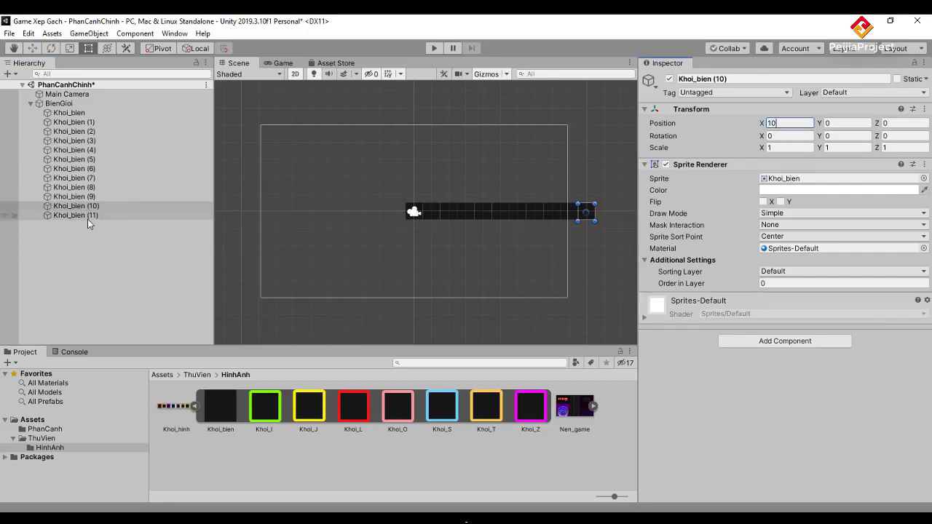
Step: Move Khoi_bien (11) to X -1 and check the finished row
left_click(88, 216)
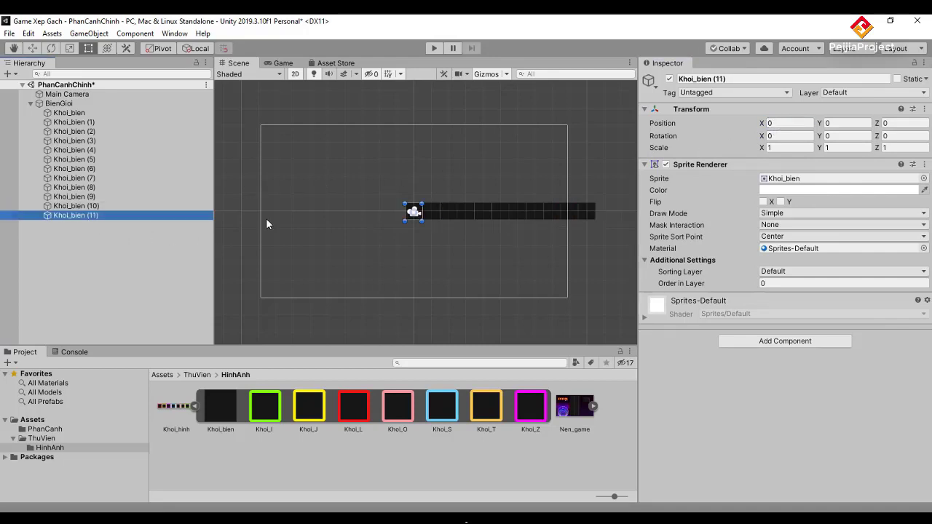
left_click(779, 123)
type("-")
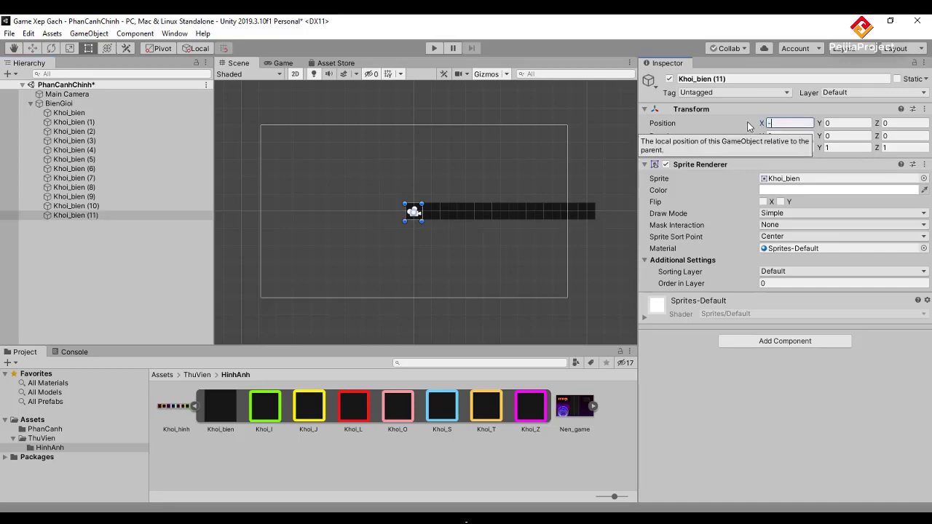
type("1")
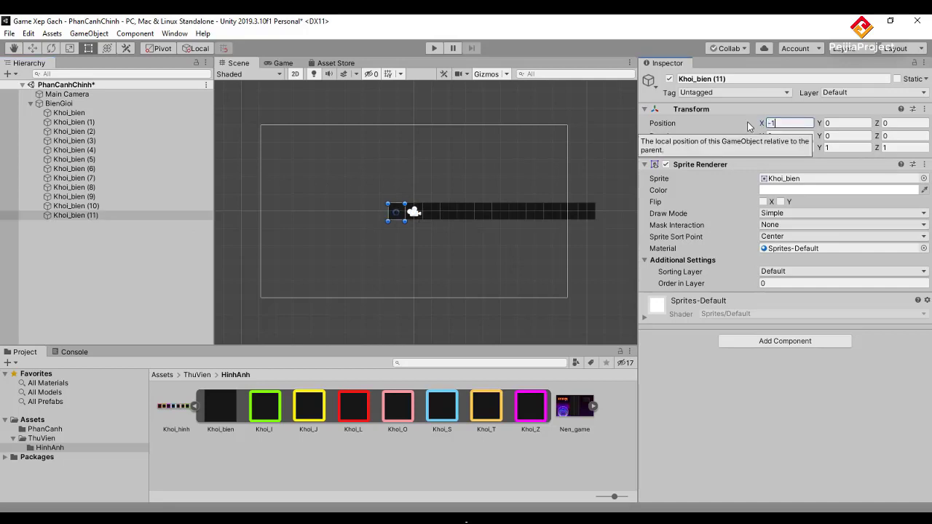
left_click(504, 263)
left_click(397, 212)
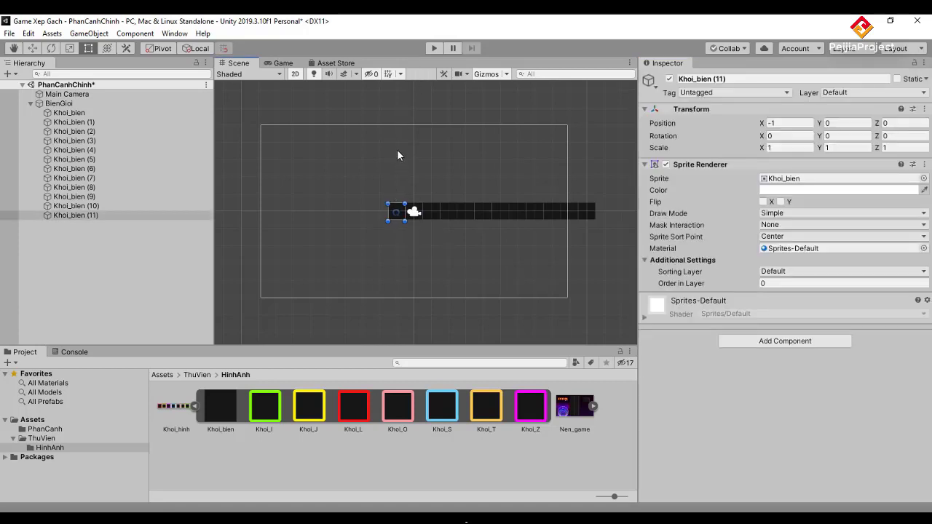
Step: Pan the scene so the block row sits lower and reselect Khoi_bien (11)
scroll(428, 177, "up", 1)
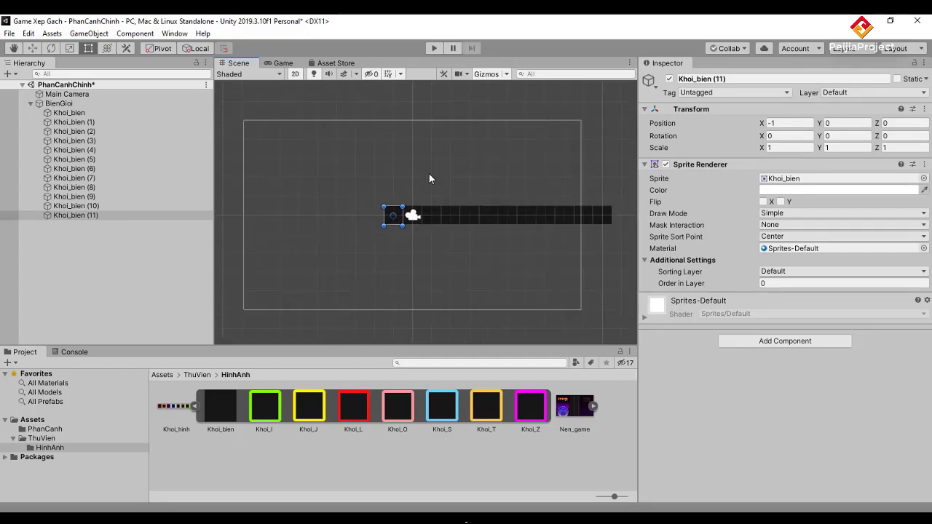
scroll(429, 177, "down", 3)
key("q")
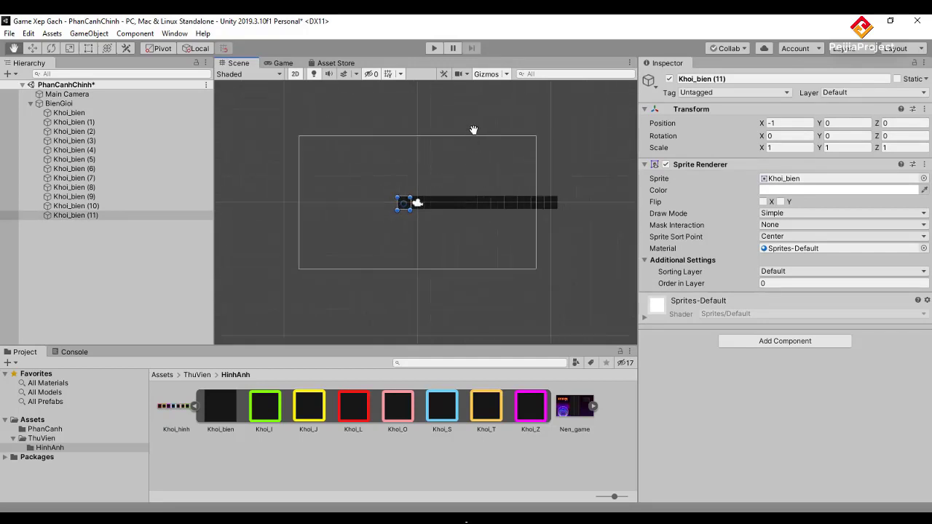
left_click_drag(474, 128, 431, 239)
key("t")
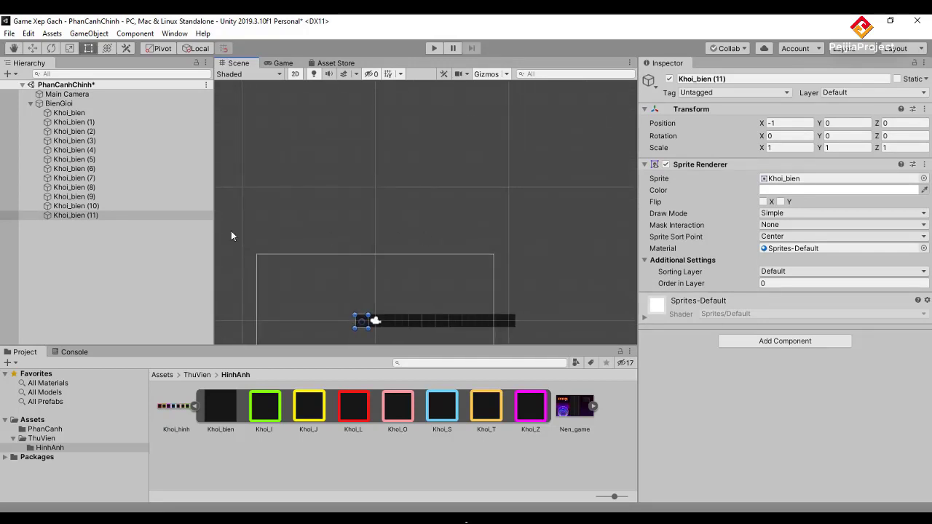
left_click(68, 215)
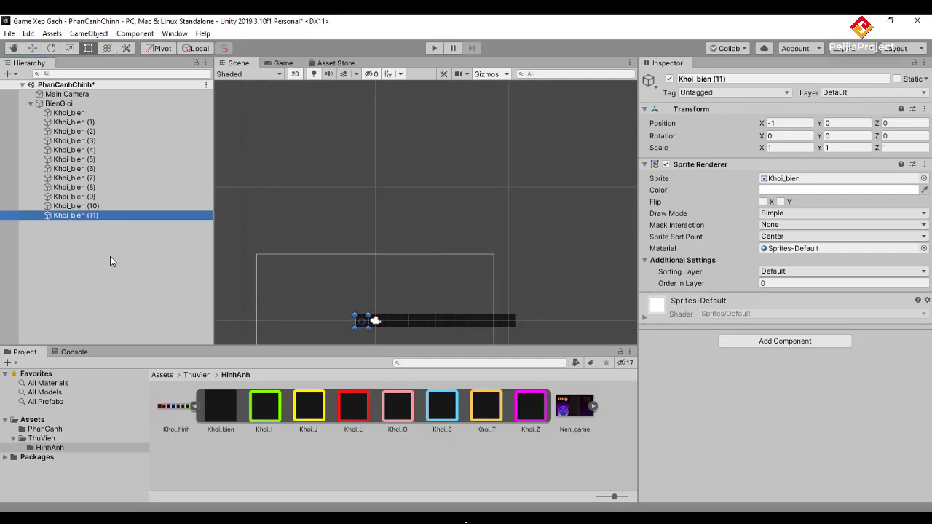
Step: Duplicate Khoi_bien (11) into many more copies and delete the surplus Khoi_bien (33)
key("ctrl+d")
key("ctrl+d")
key("ctrl+d")
key("ctrl+d")
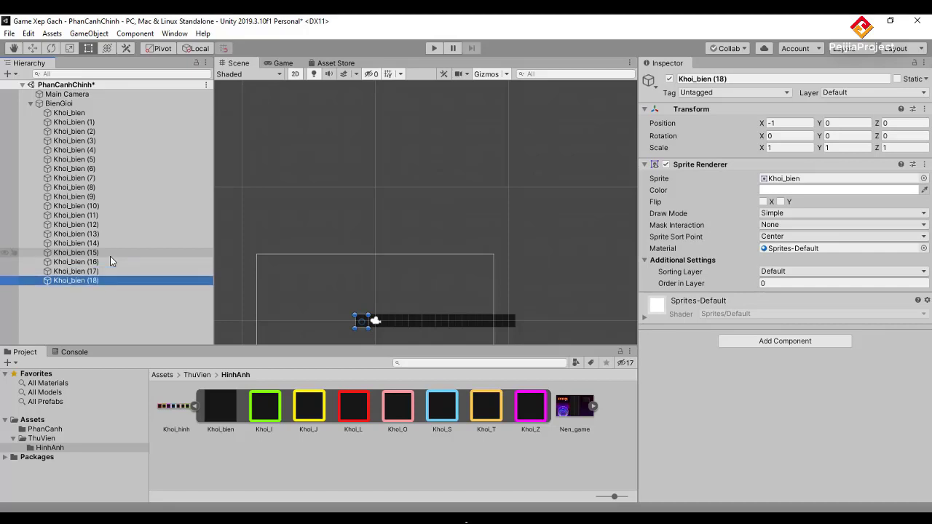
key("ctrl+d")
key("ctrl+d")
key("ctrl+d")
key("ctrl+d")
key("ctrl+d")
key("ctrl+d")
key("ctrl+d")
key("ctrl+d")
key("ctrl+d")
key("ctrl+d")
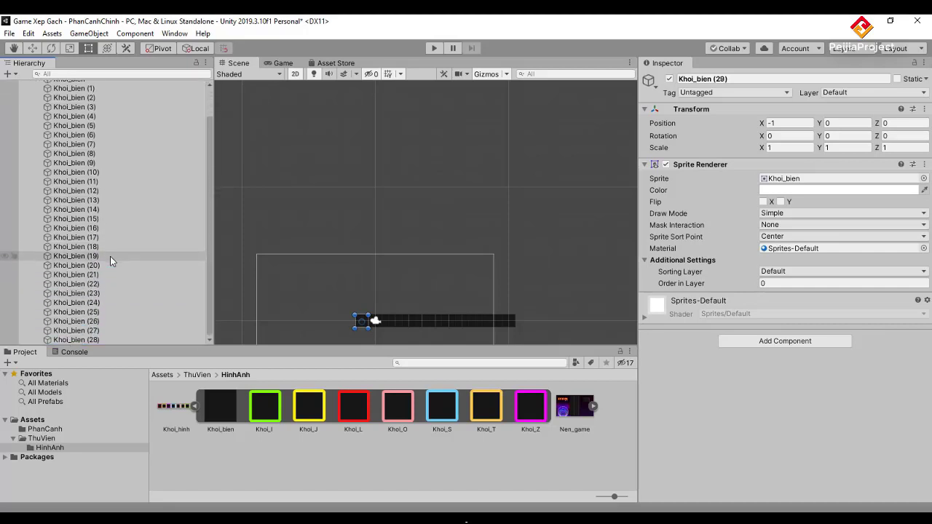
key("ctrl+d")
key("ctrl+d")
key("ctrl+d")
key("ctrl+d")
key("ctrl+d")
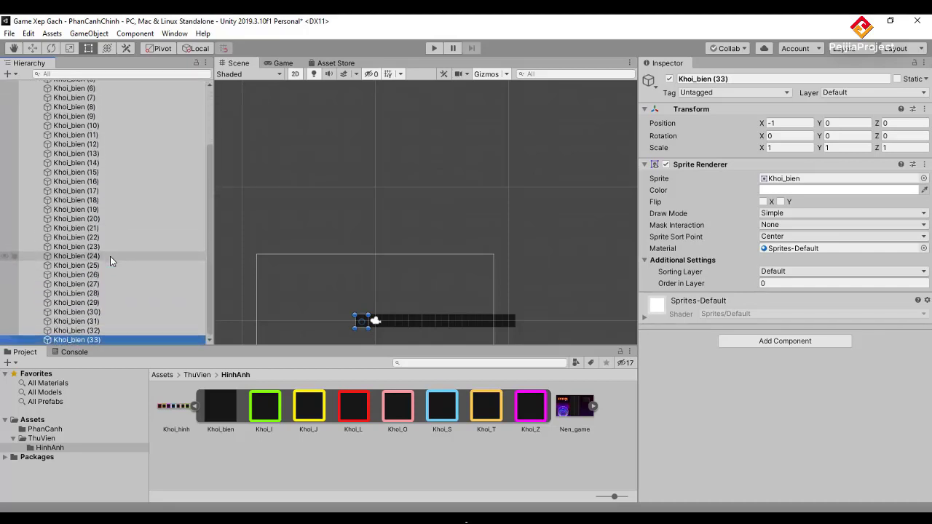
key("Delete")
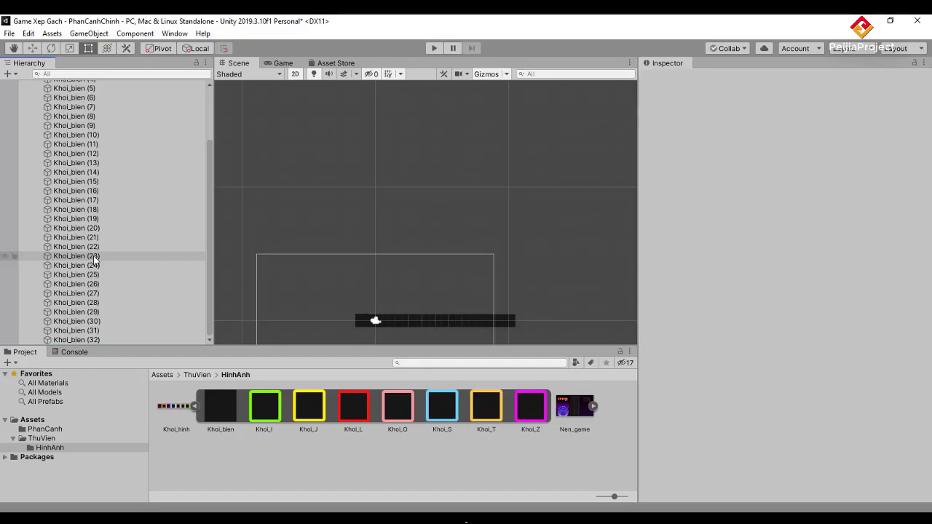
scroll(96, 258, "up", 2)
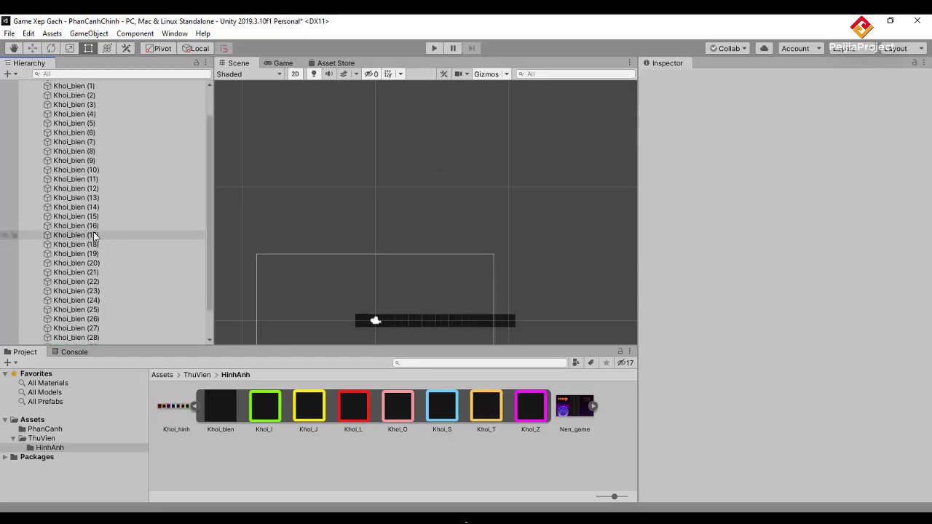
Step: Raise Khoi_bien (12) through (16) to Y positions 1–5 in the left column
left_click(91, 191)
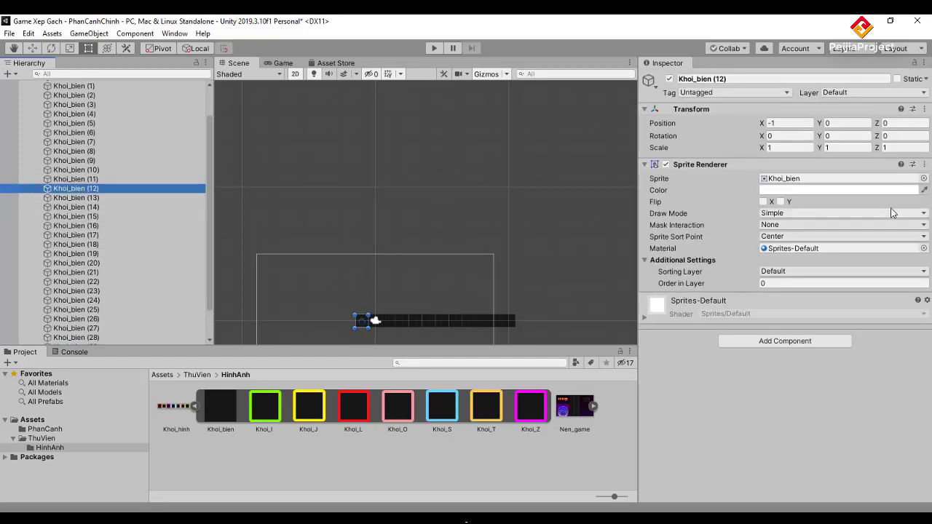
left_click(829, 123)
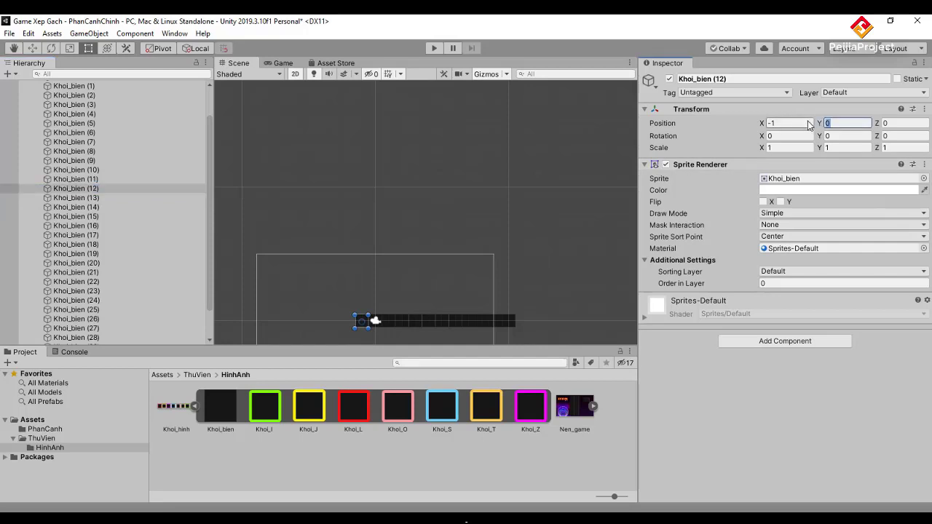
type("1")
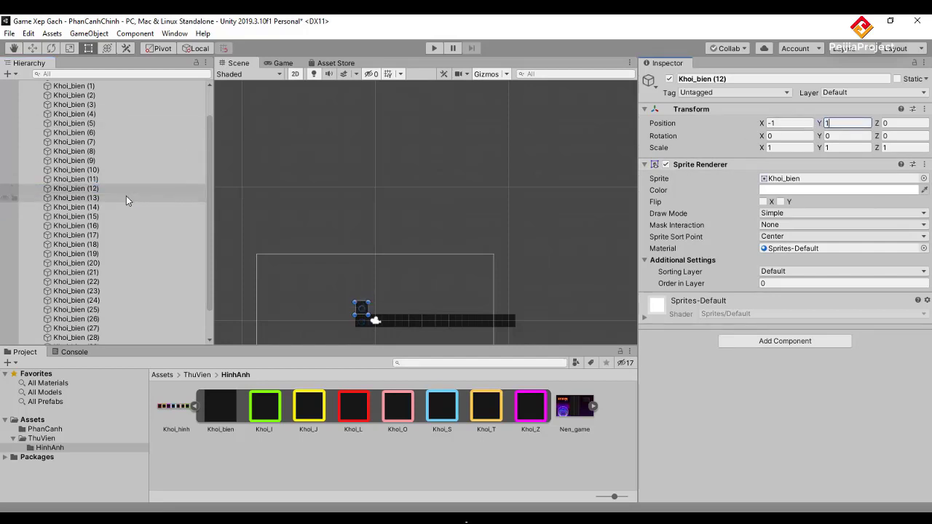
left_click(105, 197)
left_click(830, 123)
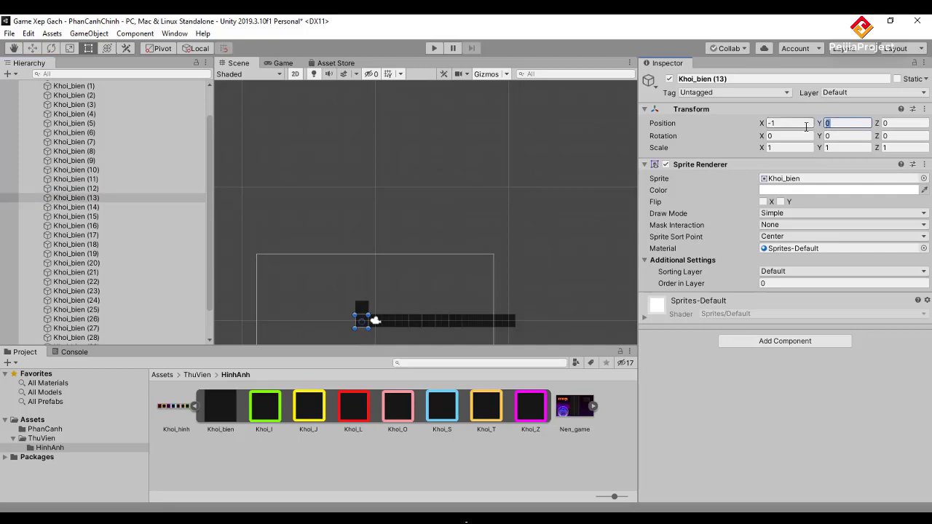
type("2")
left_click(162, 208)
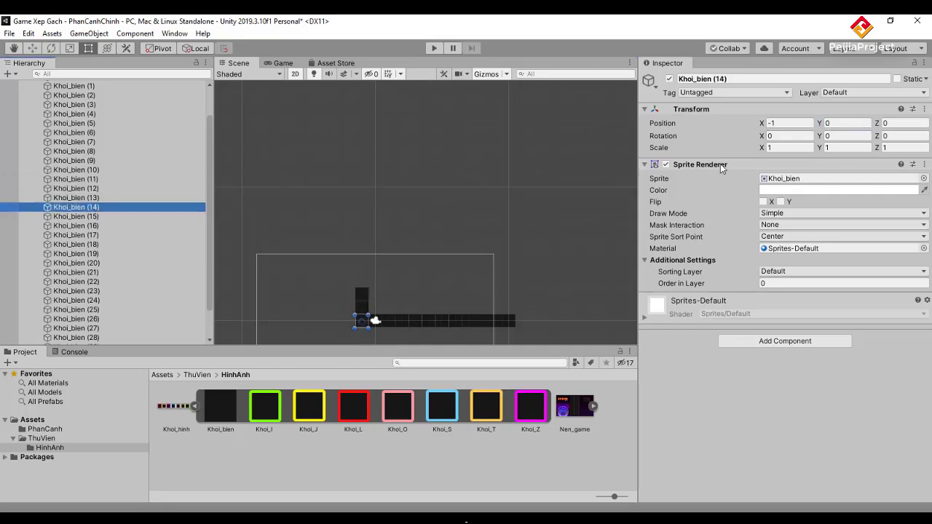
left_click(835, 123)
type("1")
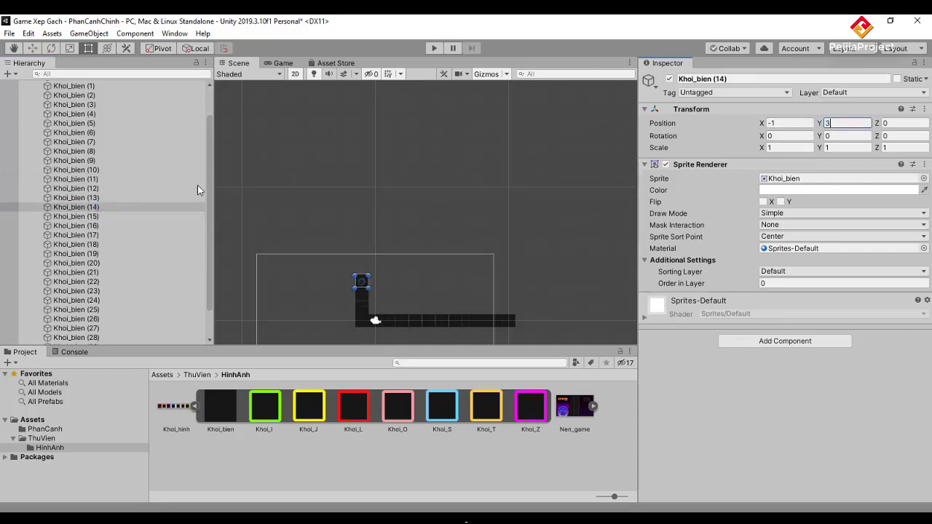
left_click(97, 216)
left_click(837, 123)
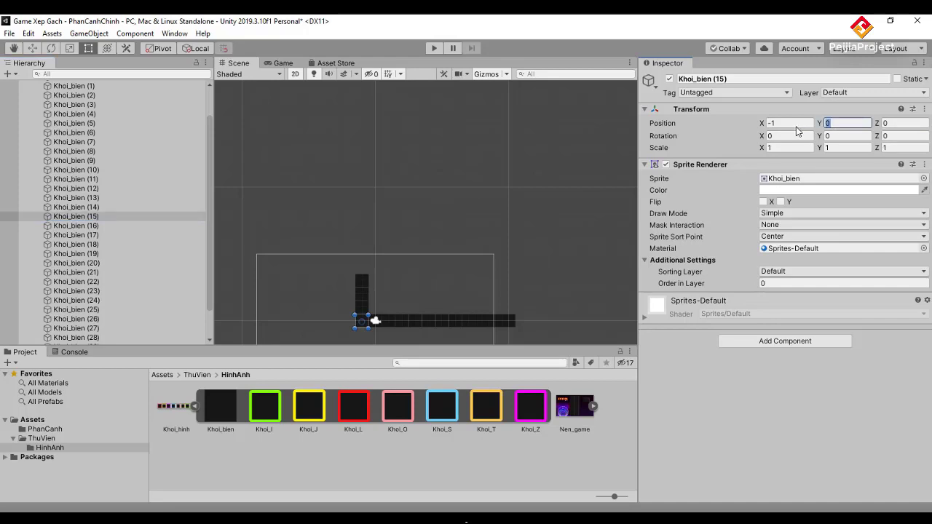
type("4")
left_click(95, 226)
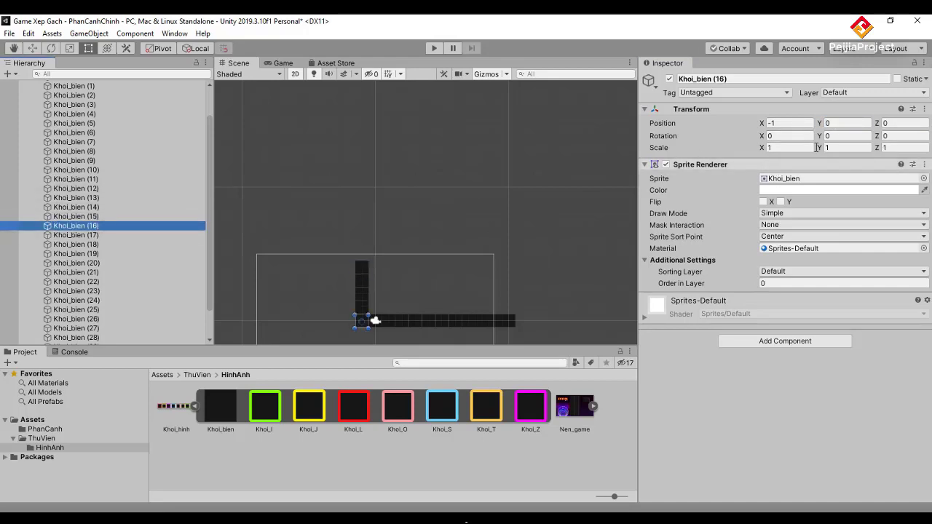
left_click(837, 123)
type("5")
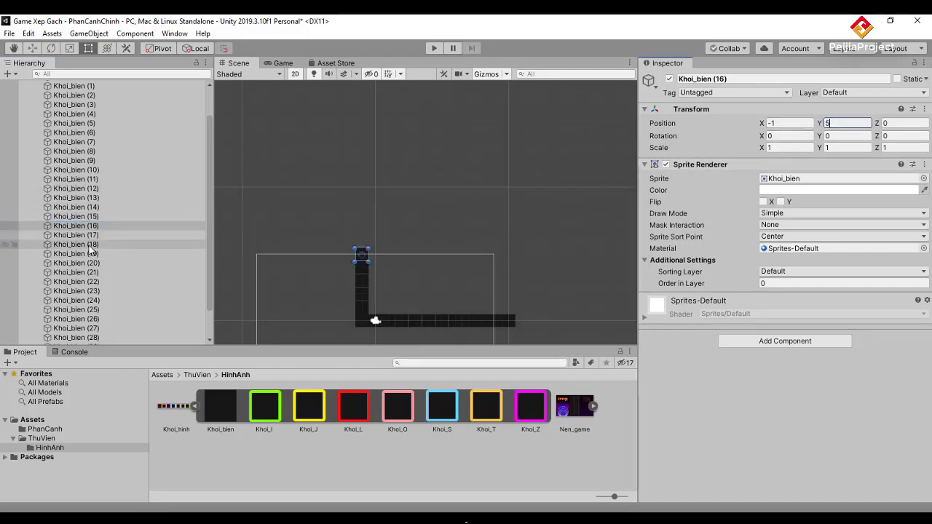
Step: Raise Khoi_bien (17) through (22) to Y positions 6–11, continuing the column
left_click(91, 235)
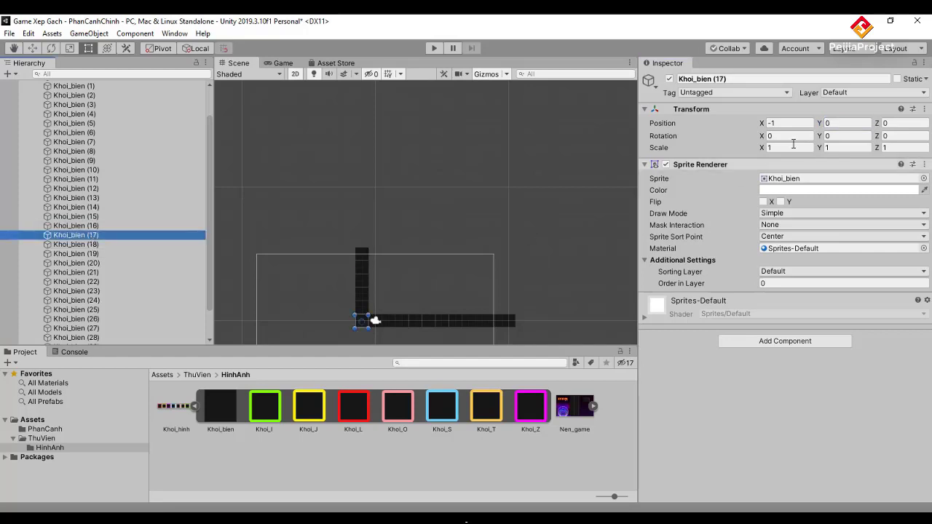
left_click(830, 123)
type("6")
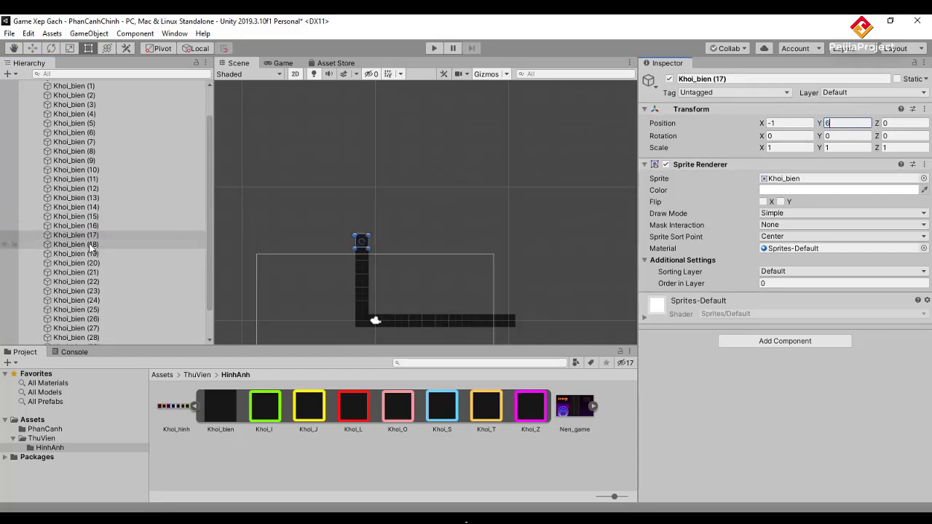
left_click(80, 244)
left_click(852, 123)
type("7")
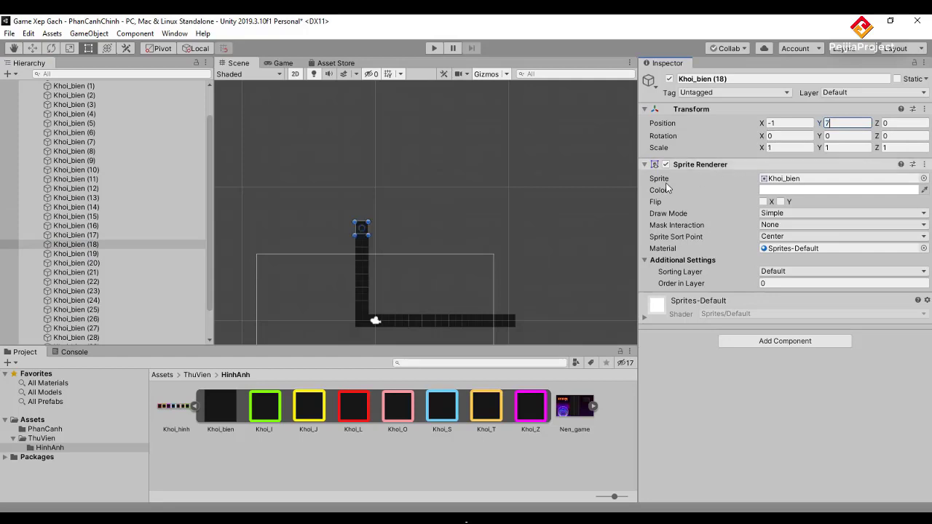
left_click(80, 253)
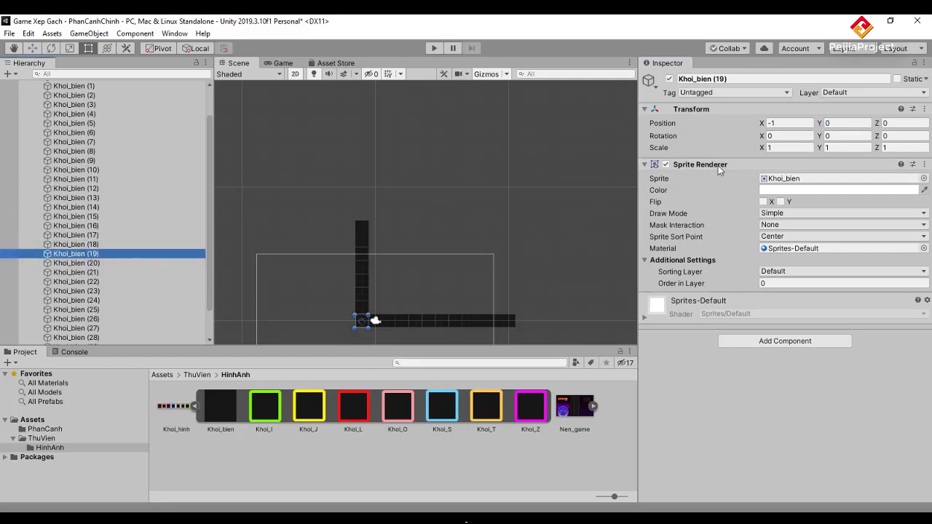
left_click(845, 123)
type("8")
left_click(80, 262)
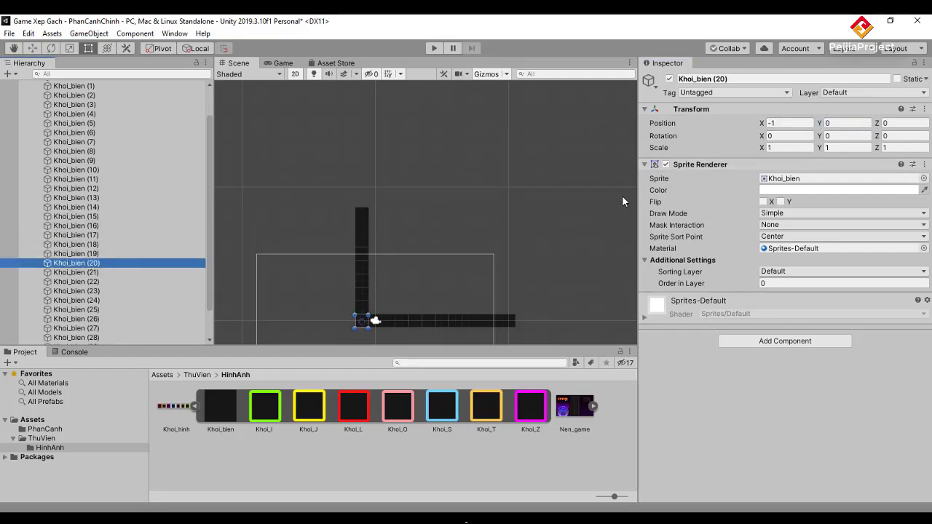
left_click(841, 123)
type("9")
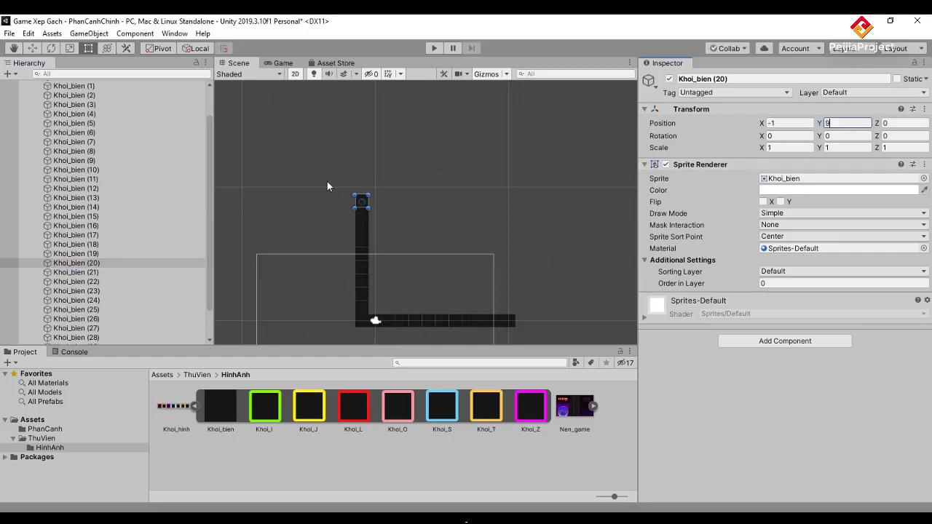
left_click(83, 271)
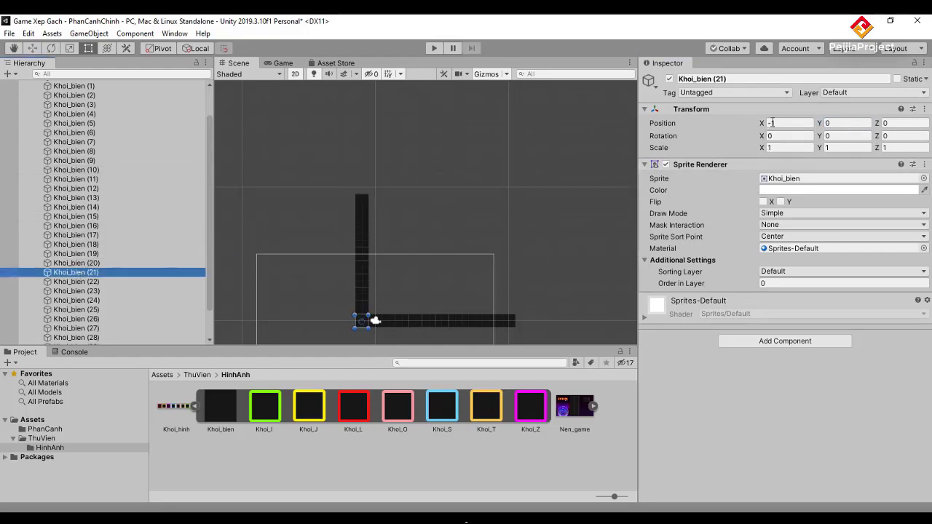
left_click(841, 123)
type("10")
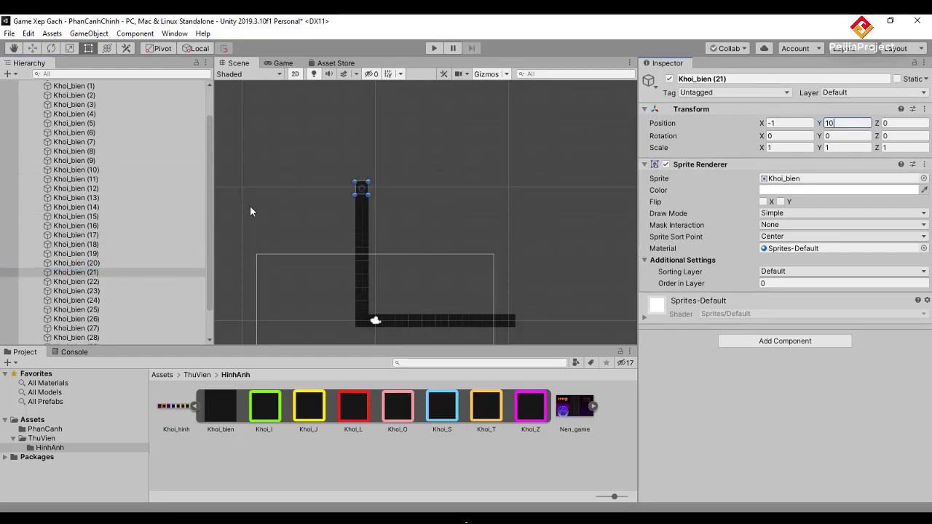
left_click(194, 285)
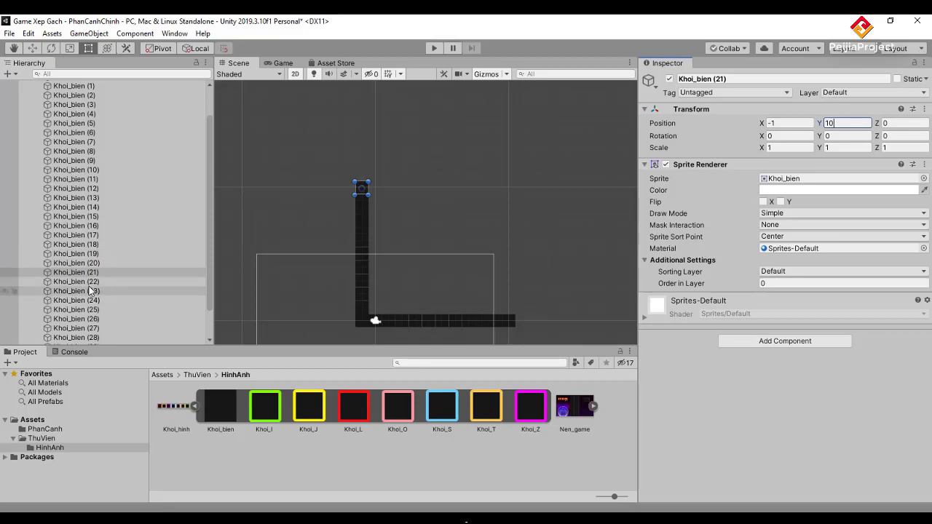
left_click(844, 123)
type("11")
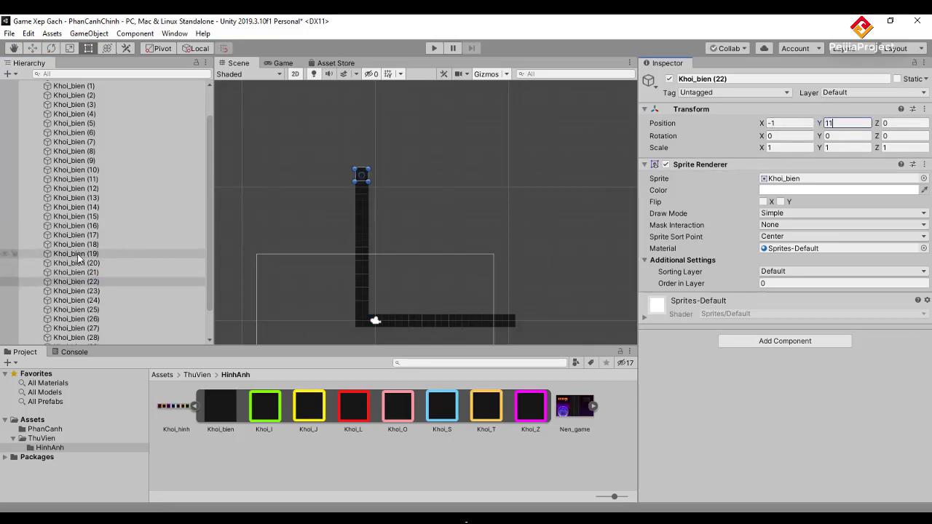
left_click(80, 254)
Step: Review blocks (20)–(22), then set Khoi_bien (23) to Y 12 and (24) to Y 13
left_click(80, 263)
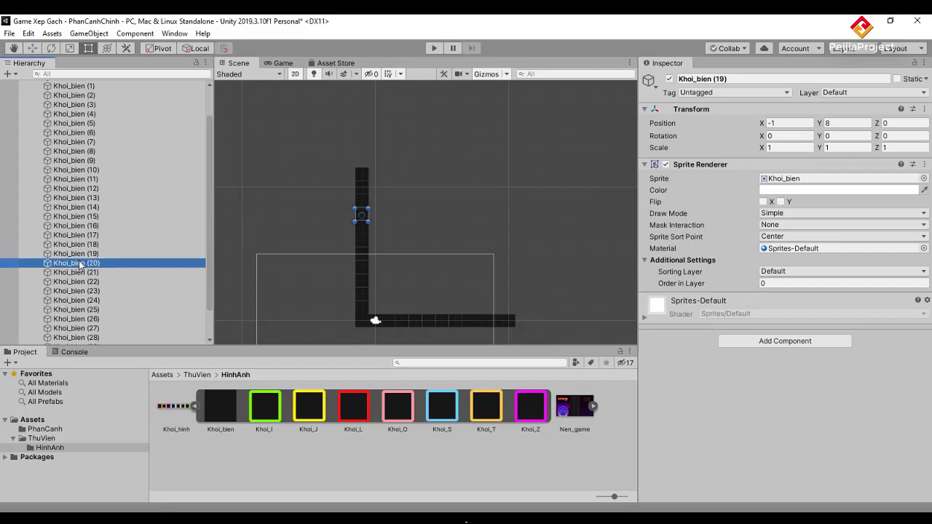
left_click(85, 273)
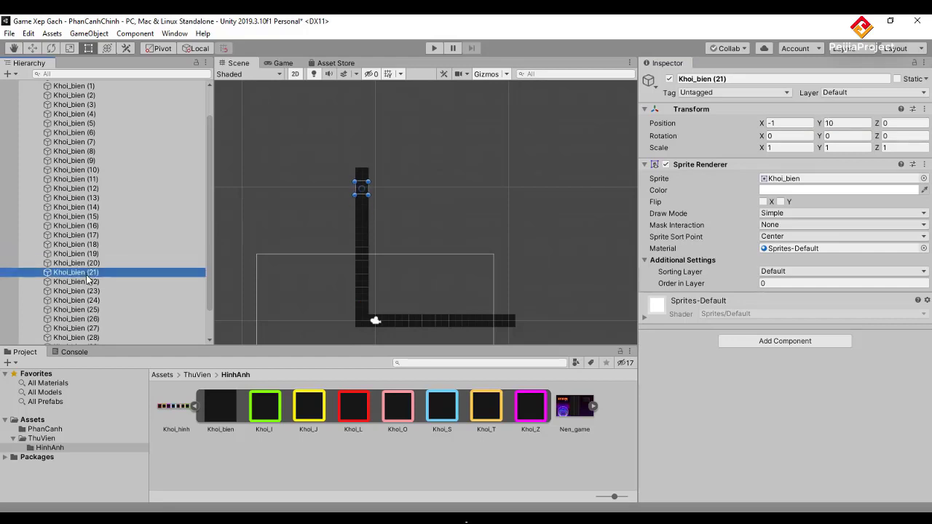
left_click(86, 282)
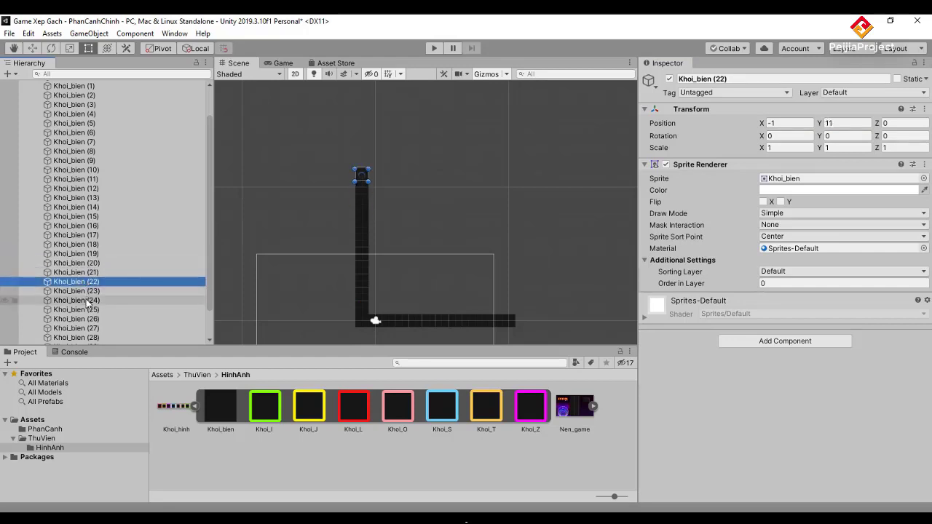
left_click(87, 291)
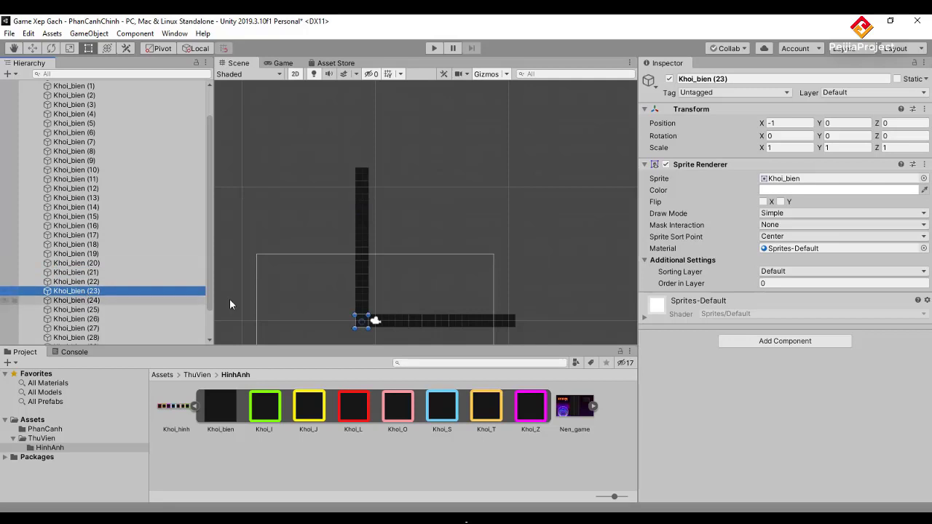
left_click(844, 123)
type("12")
left_click(178, 300)
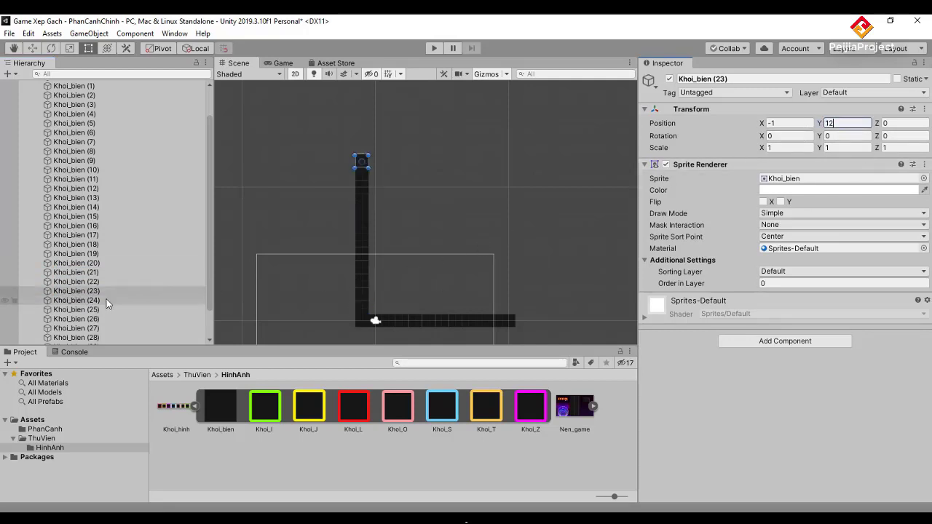
left_click(845, 123)
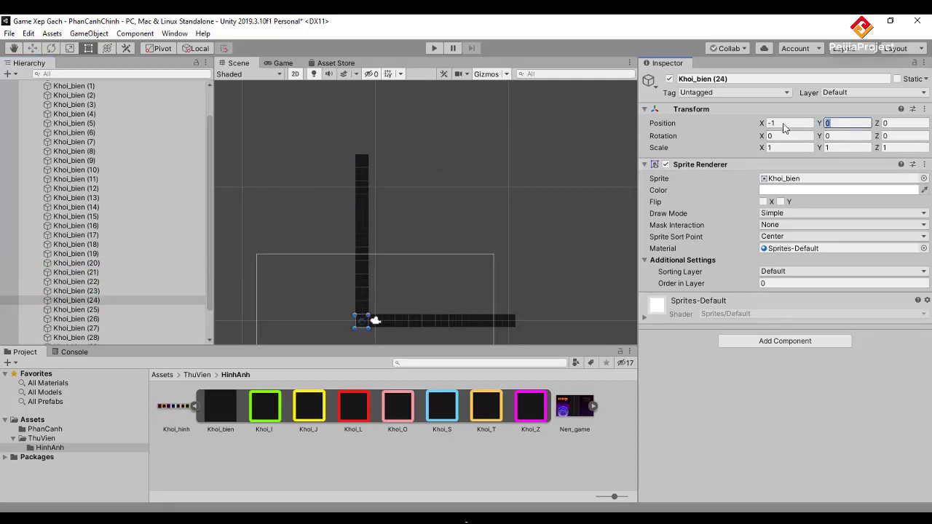
type("13")
Step: Set Khoi_bien (25)'s Y position to 15, fixing a mistyped value
left_click(98, 309)
left_click(833, 123)
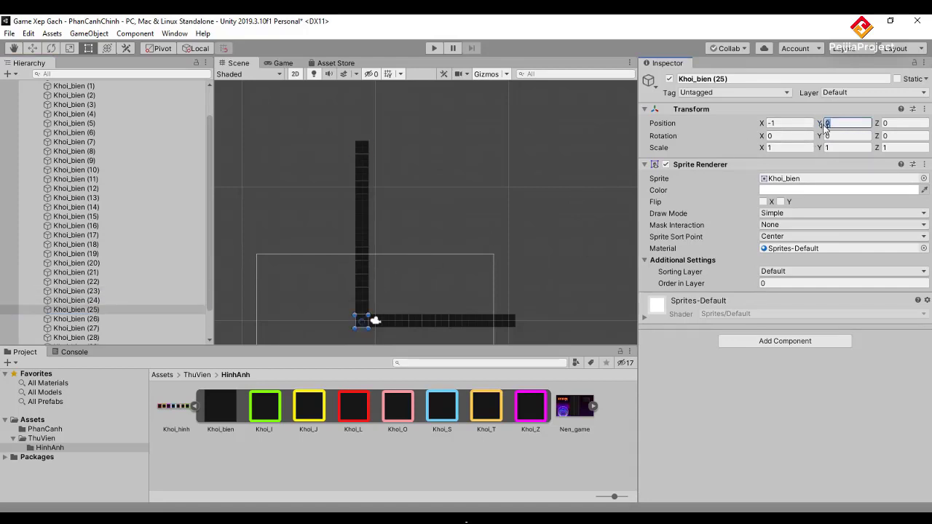
type("45")
key("BackSpace")
type("15")
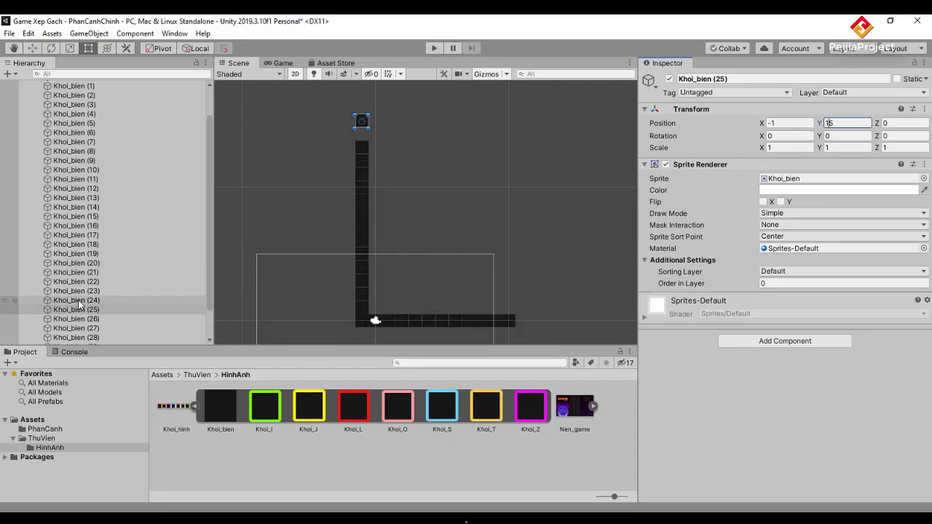
left_click(75, 318)
left_click(849, 124)
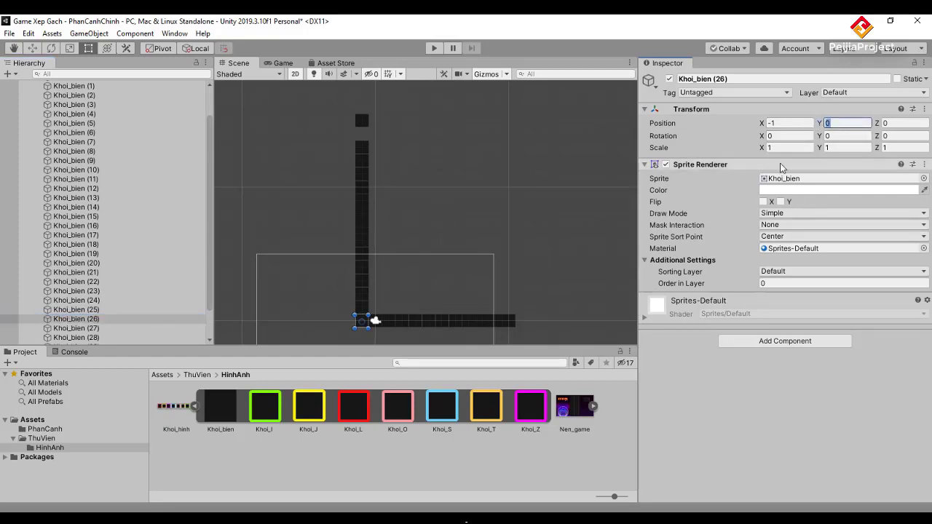
left_click(92, 311)
Step: Correct Khoi_bien (25) to Y 14, then set (26) to Y 15 and (27) to Y 16
left_click(100, 300)
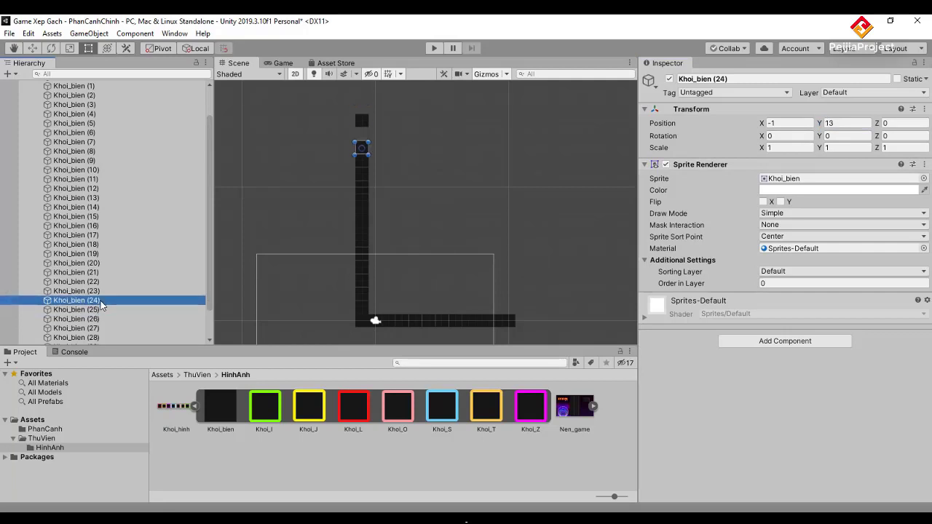
left_click(100, 311)
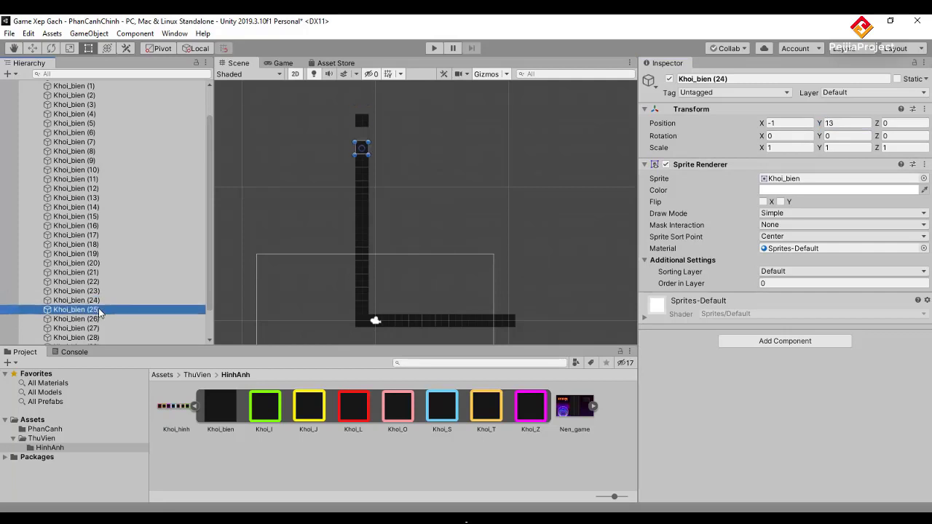
left_click(844, 124)
key("BackSpace")
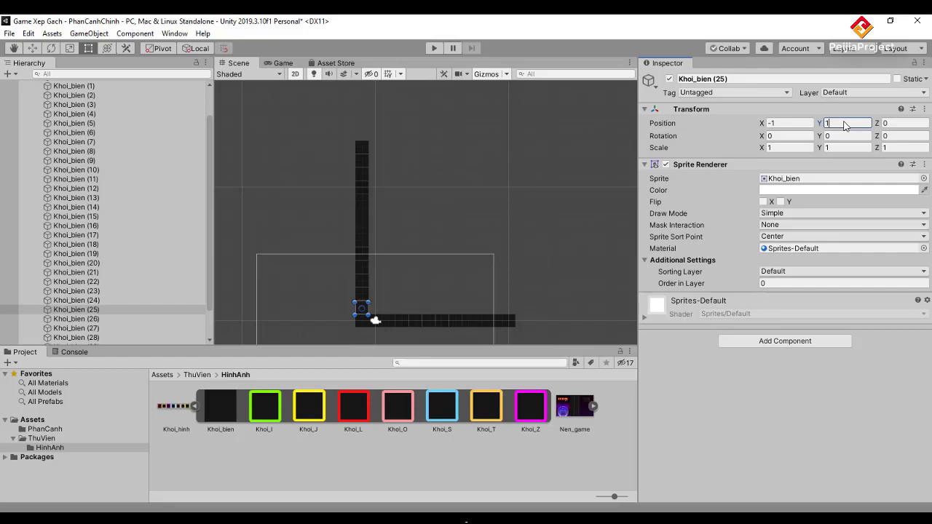
type("4")
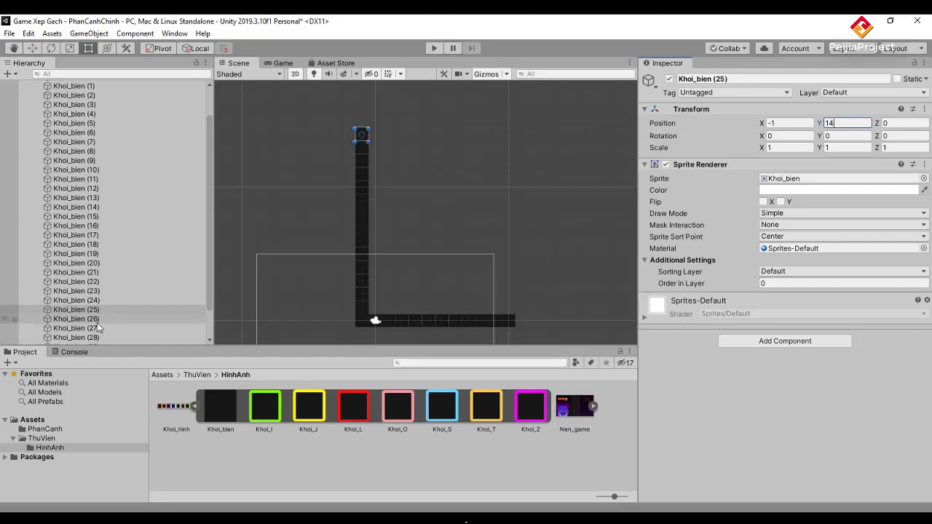
left_click(97, 320)
left_click(839, 125)
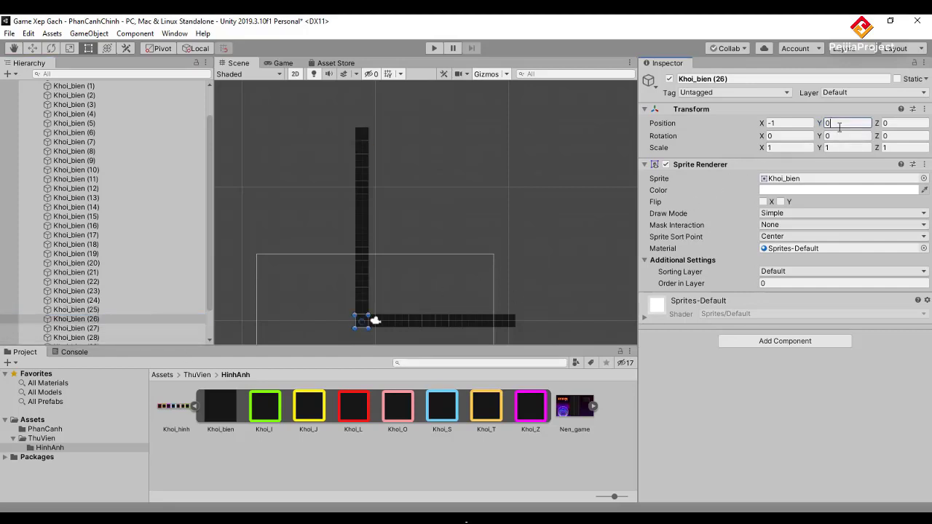
left_click_drag(823, 123, 871, 135)
type("15")
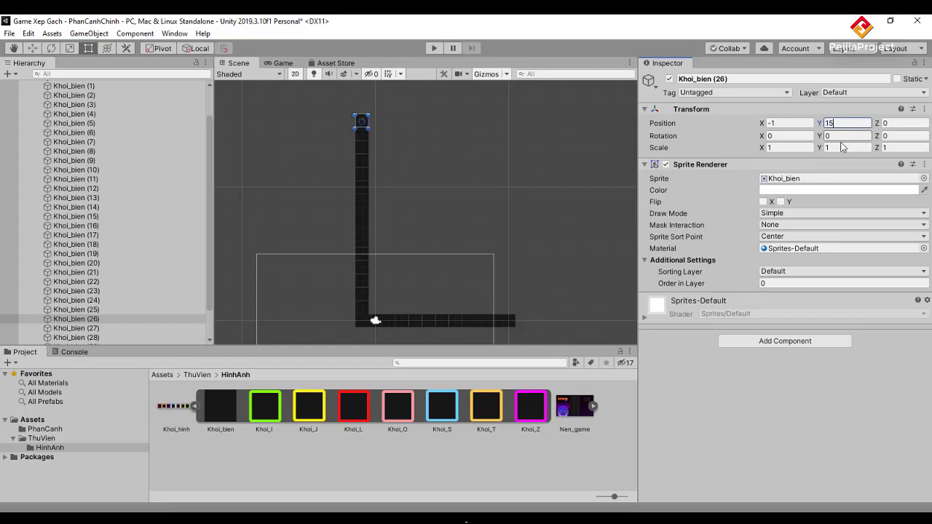
left_click(91, 328)
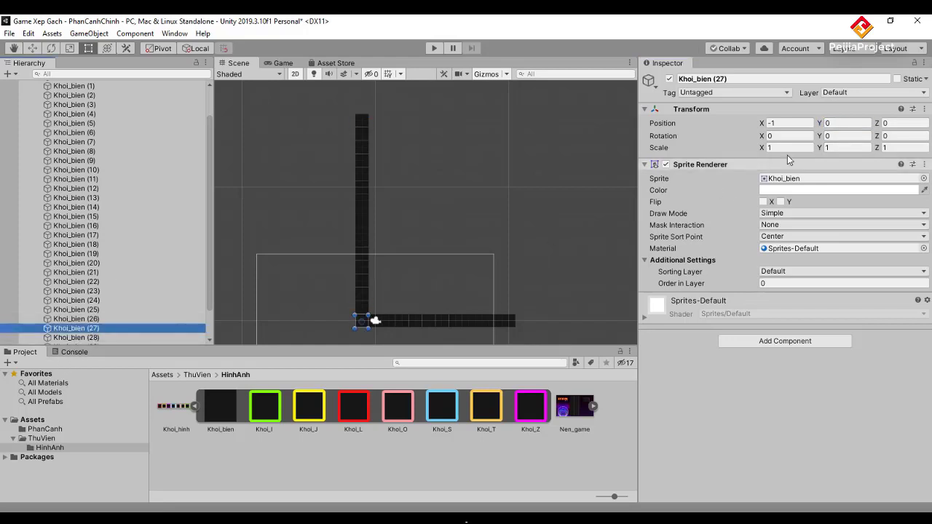
left_click_drag(837, 123, 814, 126)
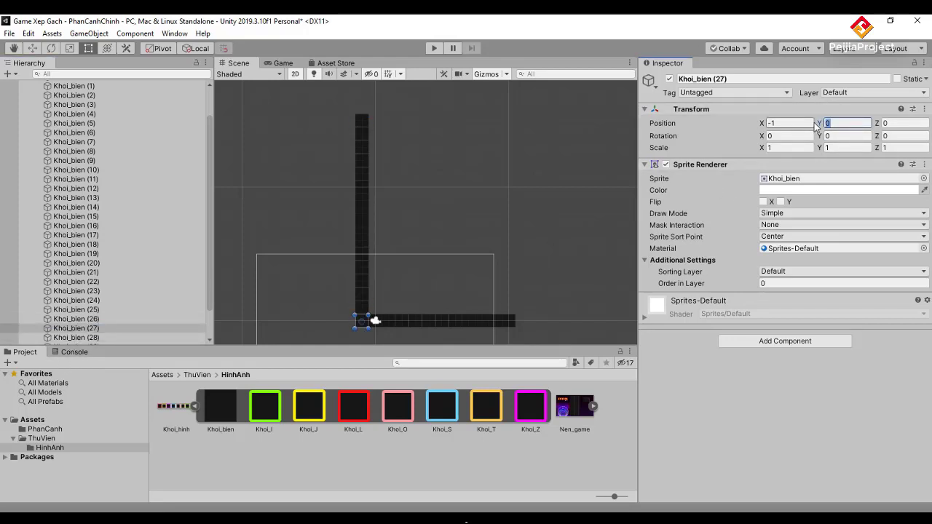
type("16")
Step: Set Khoi_bien (28) through (31) to Y positions 17–20
left_click(92, 337)
left_click(837, 124)
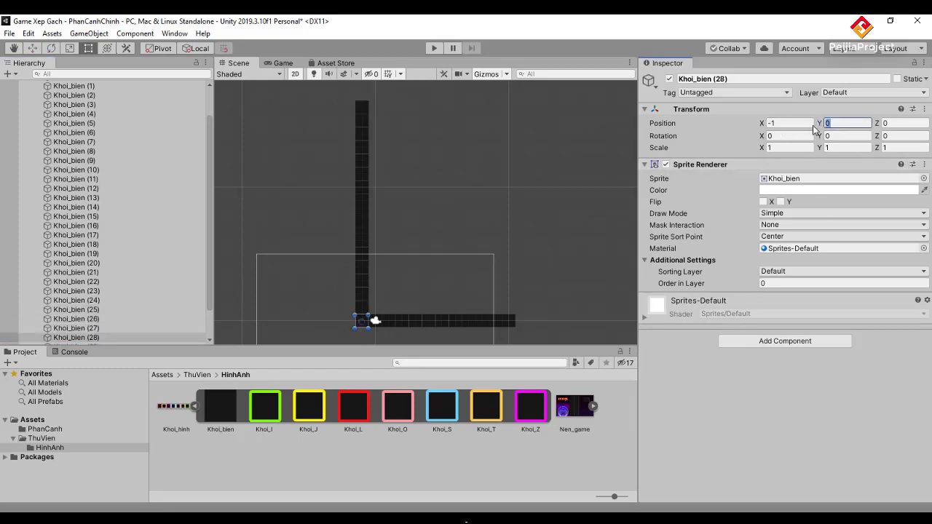
type("17")
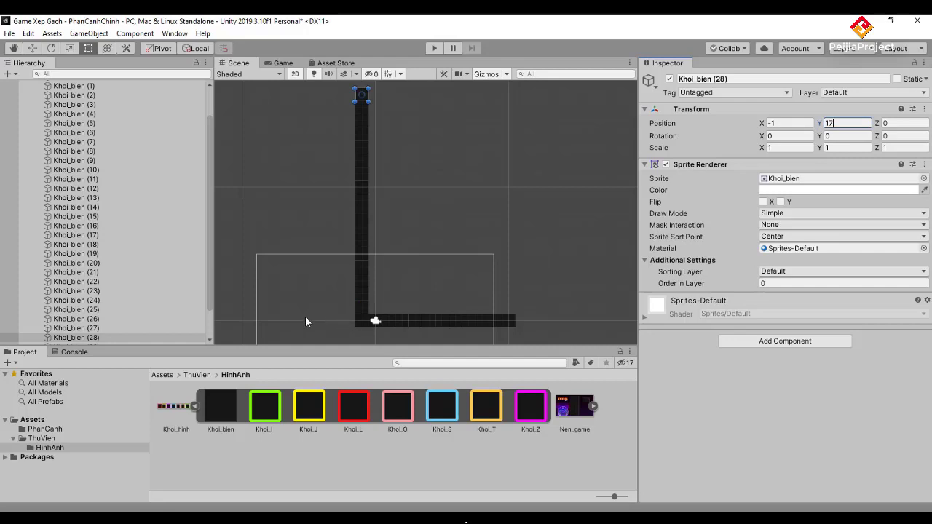
scroll(139, 320, "down", 2)
left_click(91, 321)
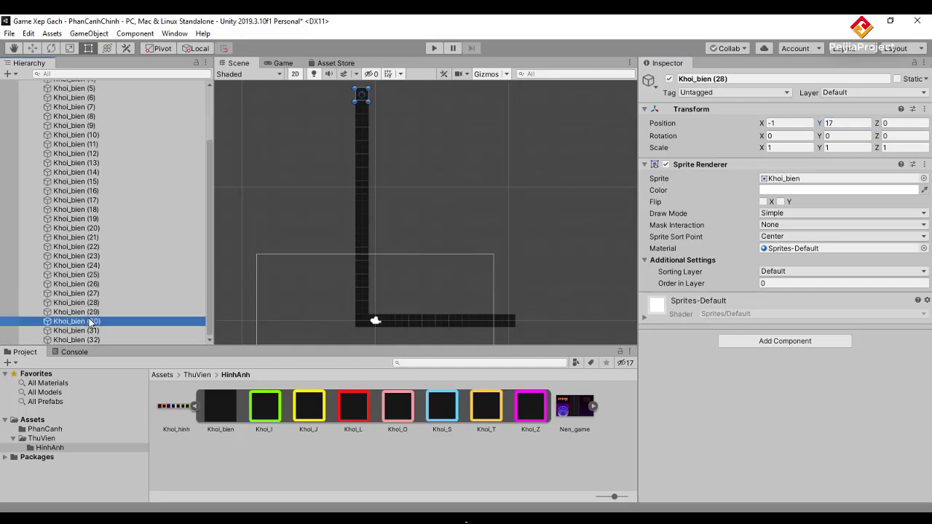
left_click(89, 311)
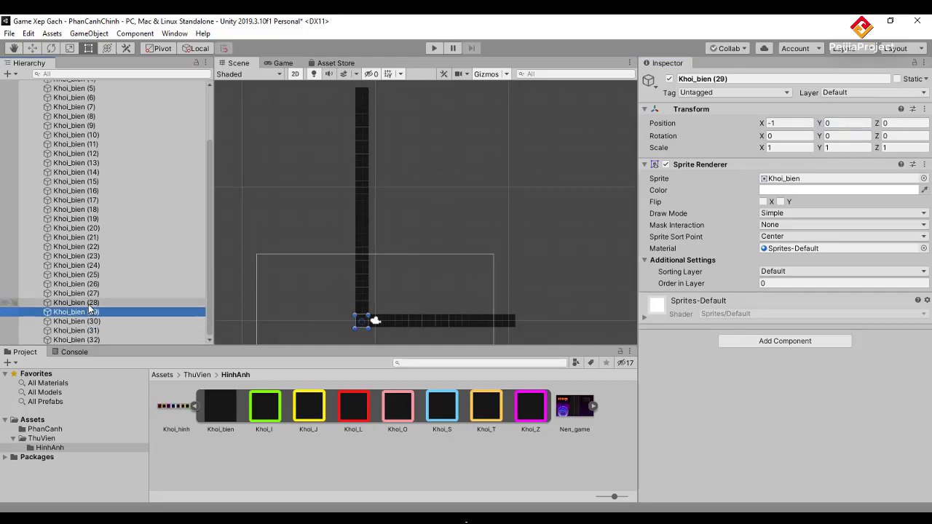
left_click(848, 123)
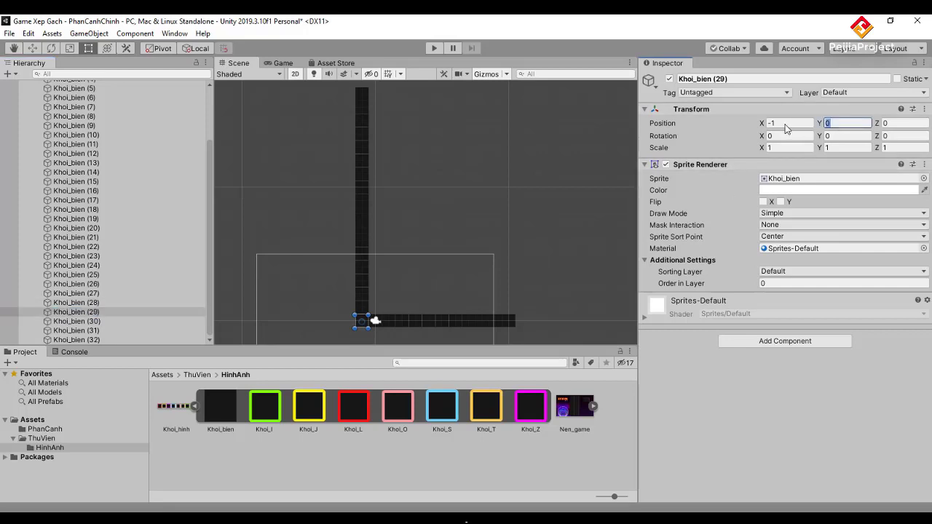
type("18")
left_click(89, 321)
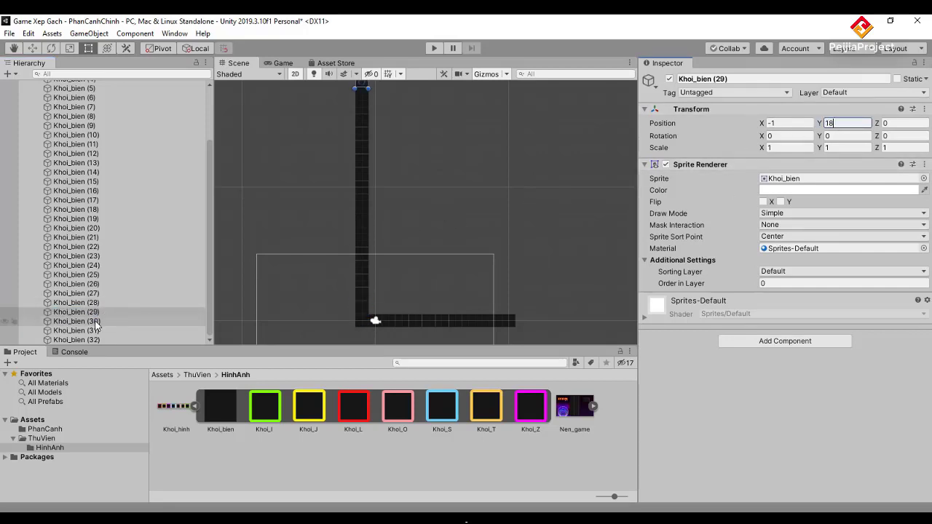
left_click(837, 123)
type("19")
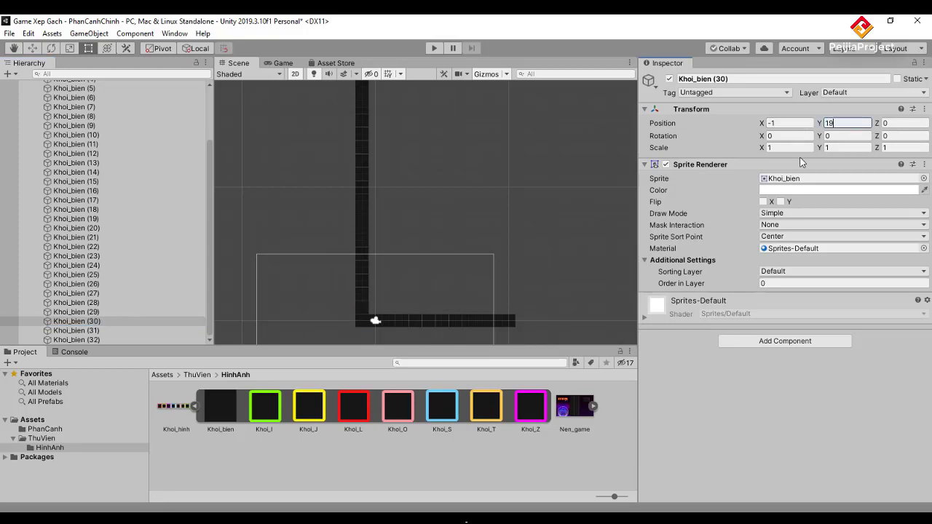
left_click(110, 330)
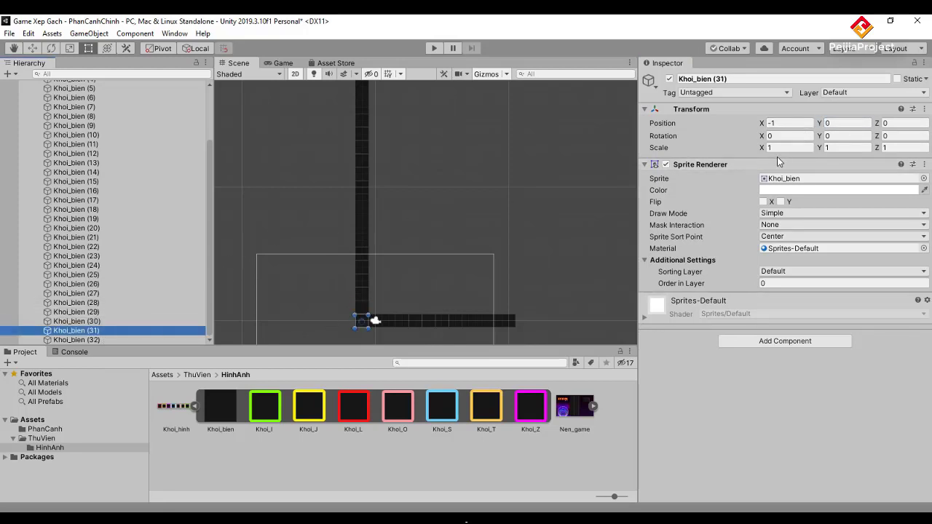
left_click(834, 123)
type("20")
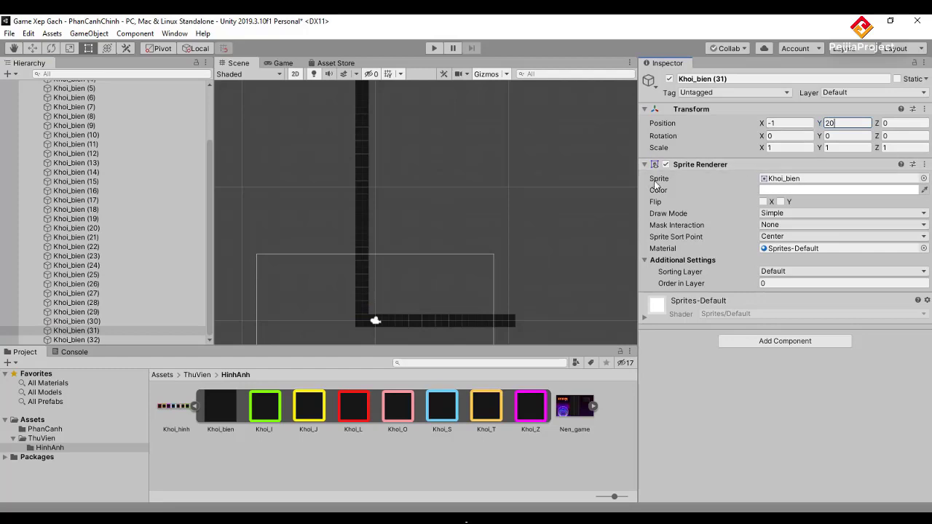
Step: Set Khoi_bien (32) to Y 21, zoom out the Scene view, and deselect everything
left_click(80, 338)
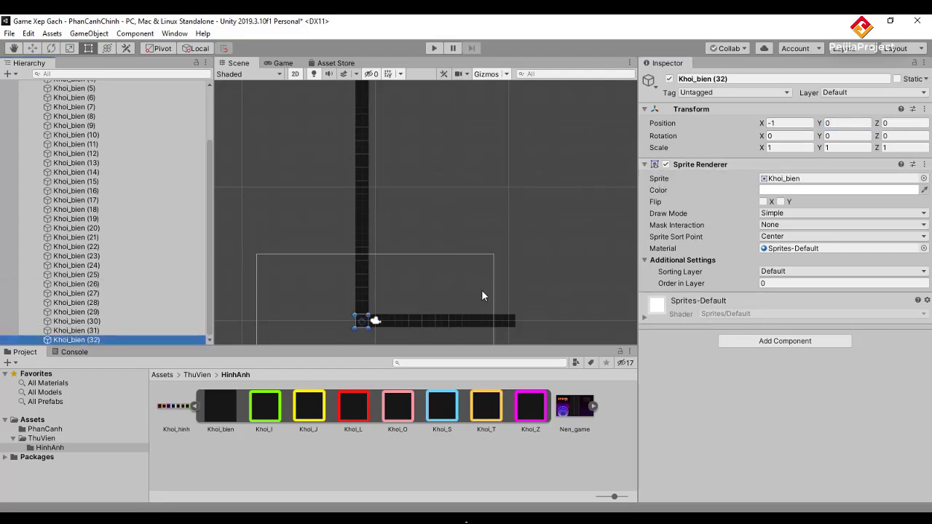
left_click(835, 124)
left_click(835, 124)
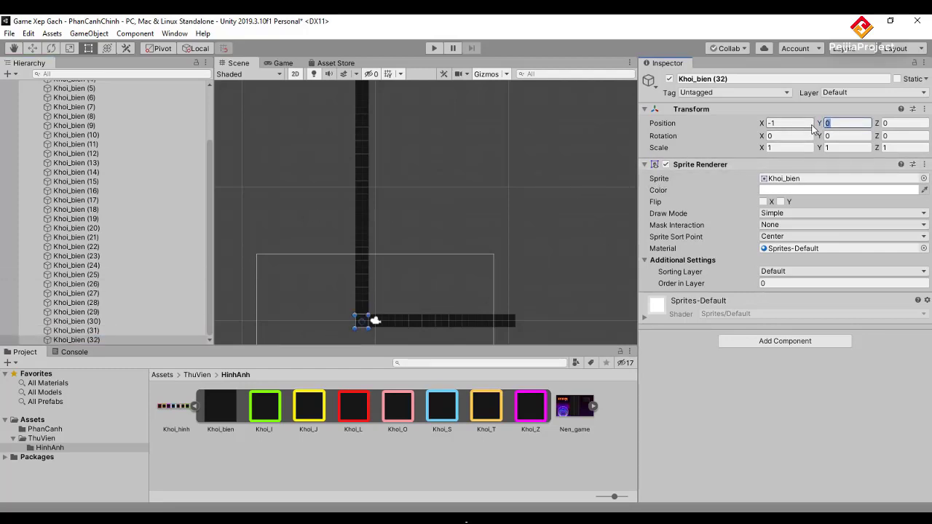
type("21")
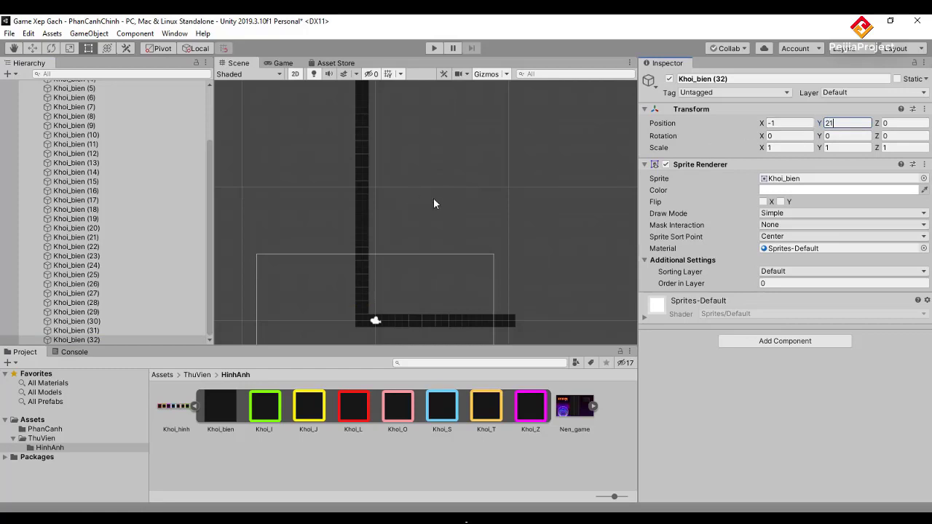
scroll(481, 233, "down", 1)
scroll(481, 233, "down", 1)
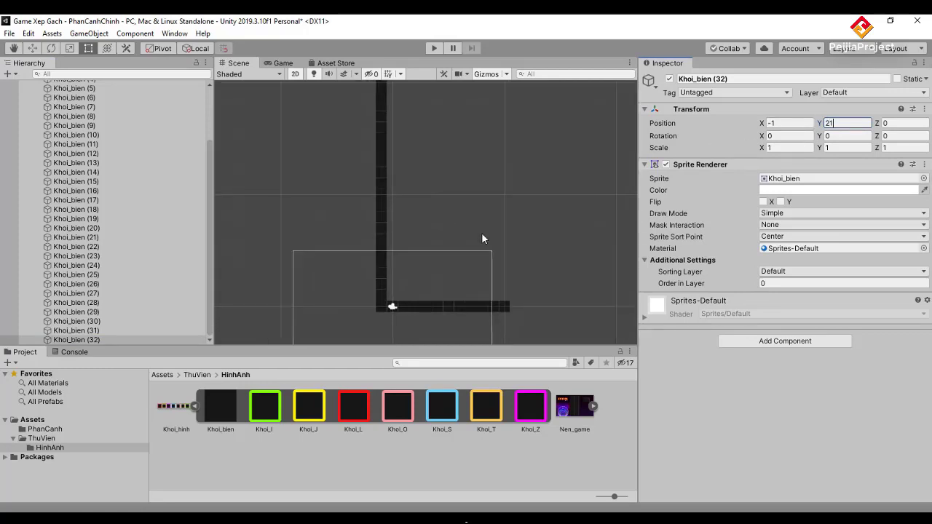
scroll(481, 233, "down", 1)
left_click(556, 213)
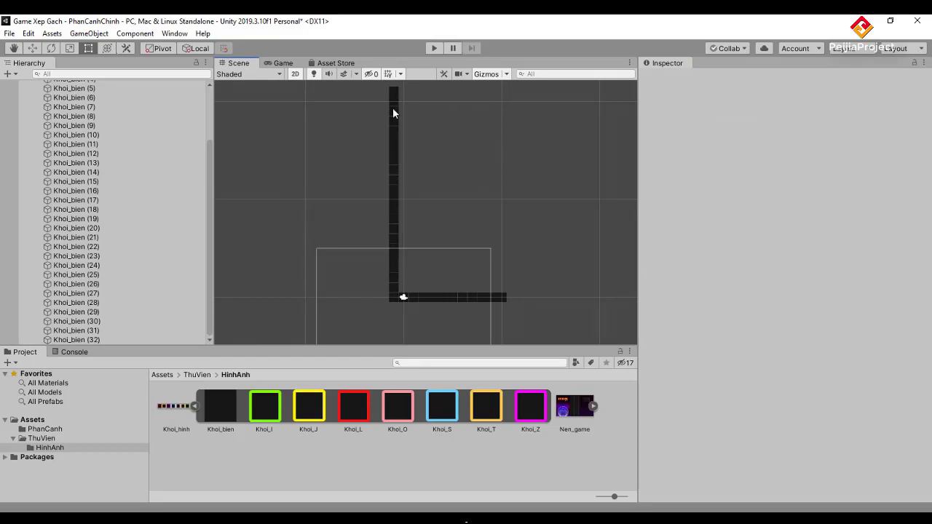
left_click_drag(372, 83, 432, 293)
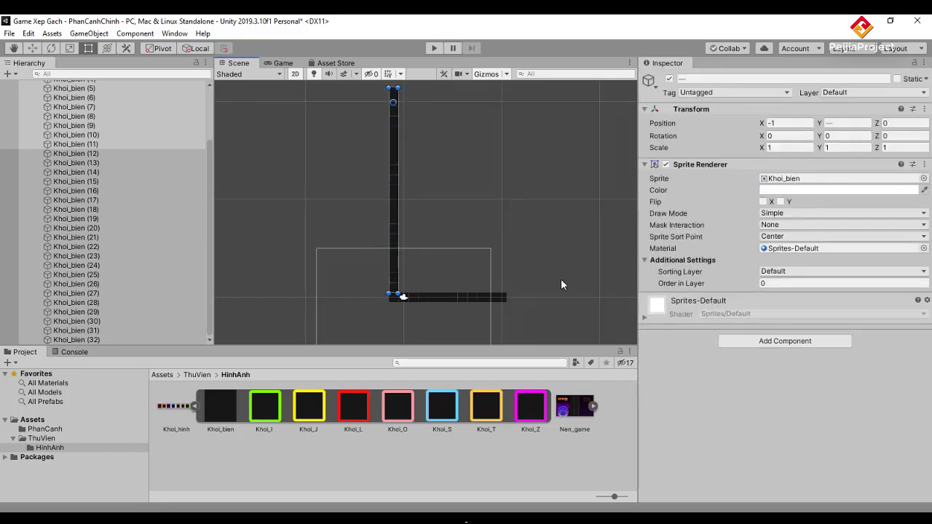
key("ctrl+d")
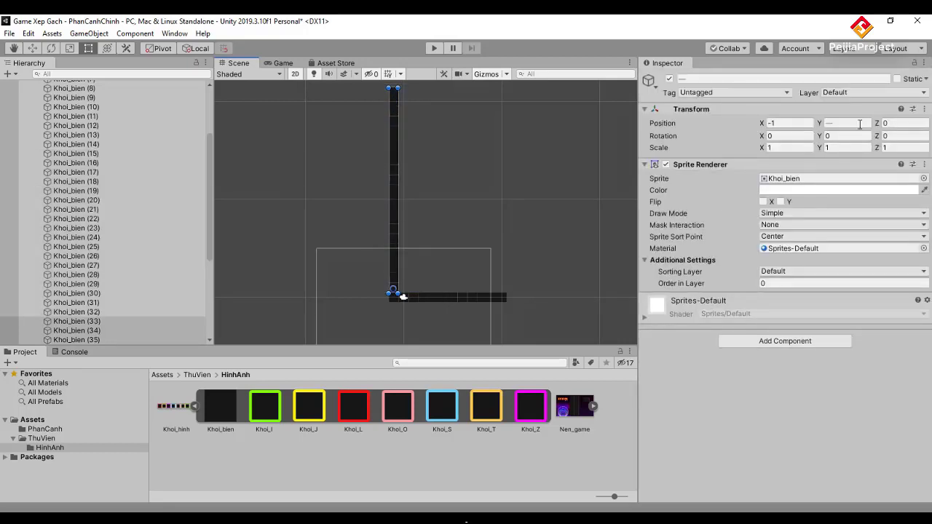
left_click(776, 123)
left_click_drag(776, 123, 761, 125)
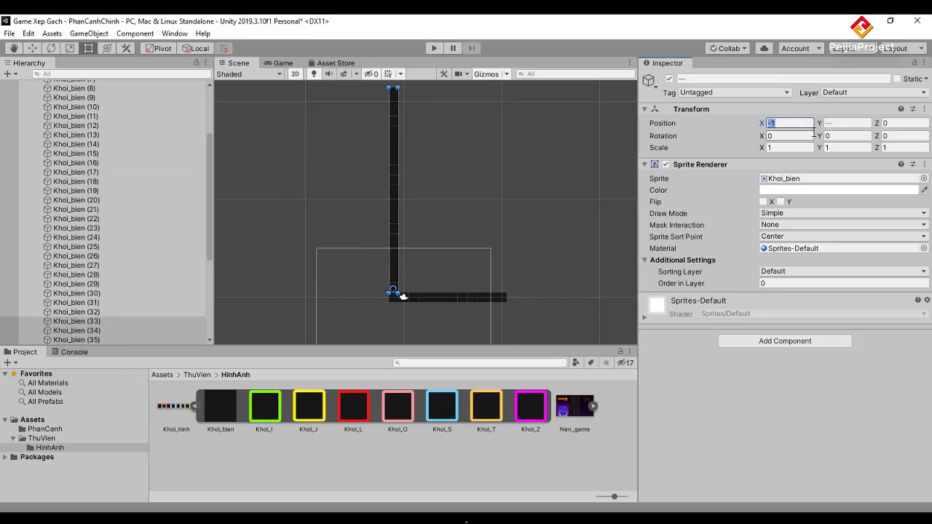
type("1")
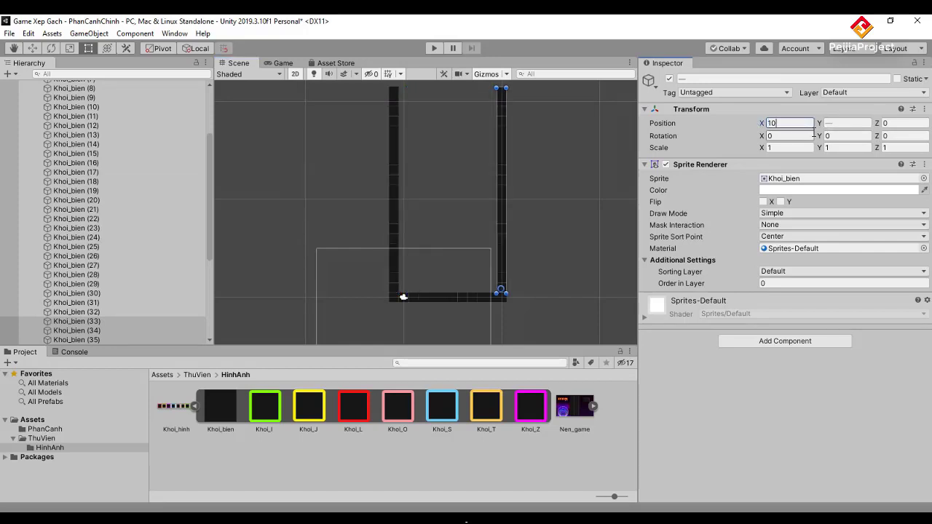
left_click(546, 179)
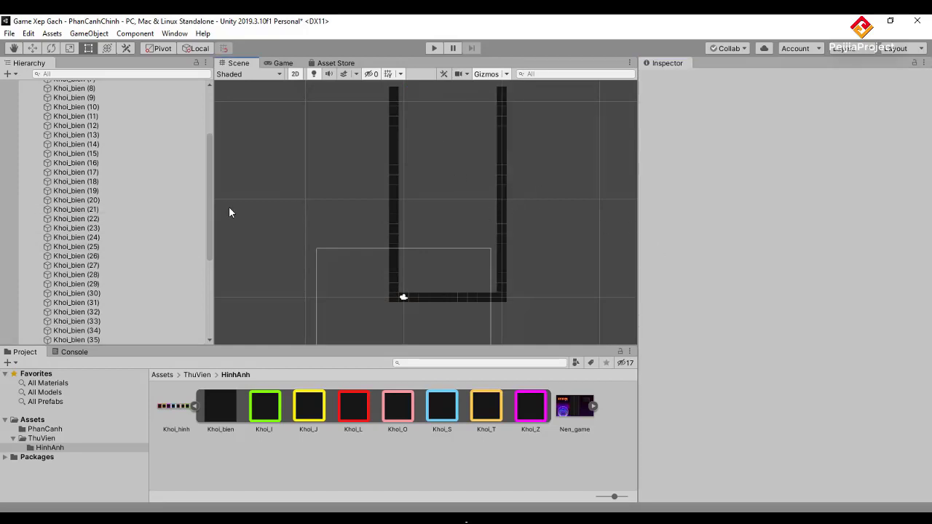
left_click_drag(209, 194, 215, 143)
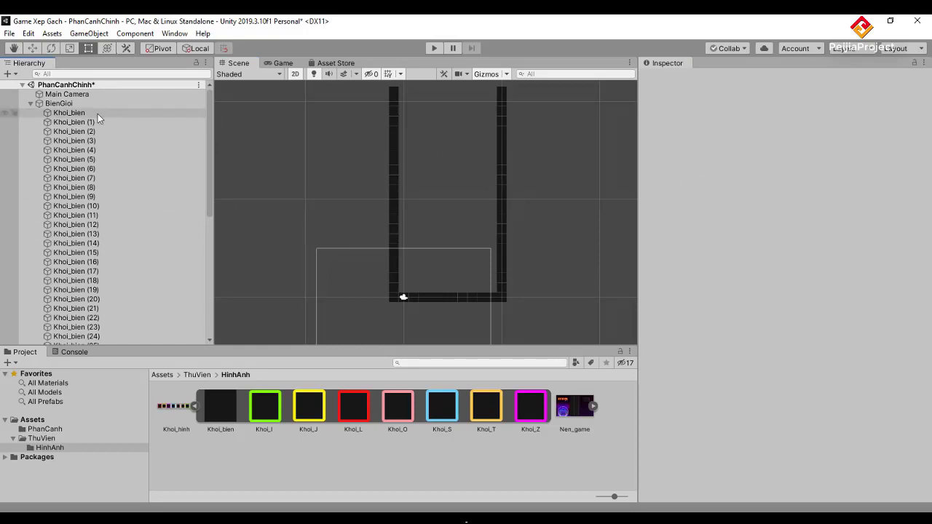
Step: Collapse BienGioi's children, add a folder named MauVat inside Assets, and open it
left_click(31, 103)
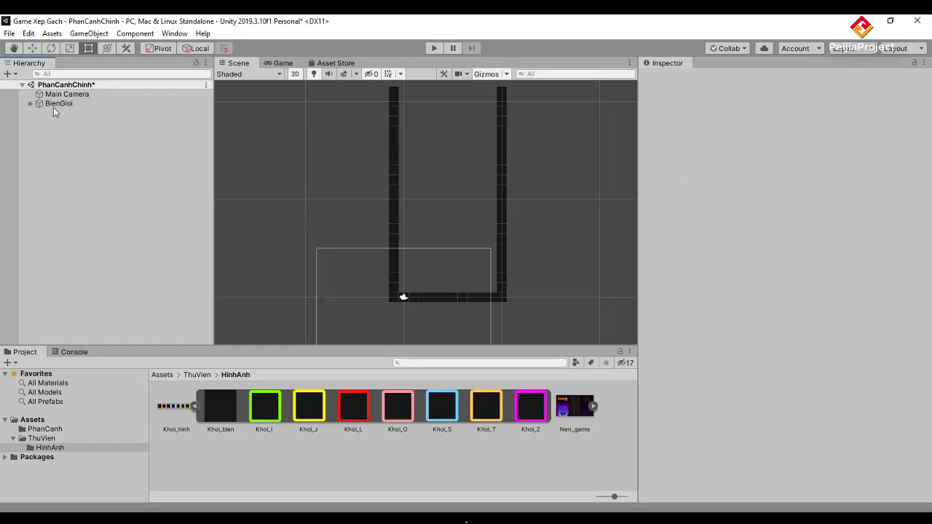
left_click(34, 420)
right_click(316, 442)
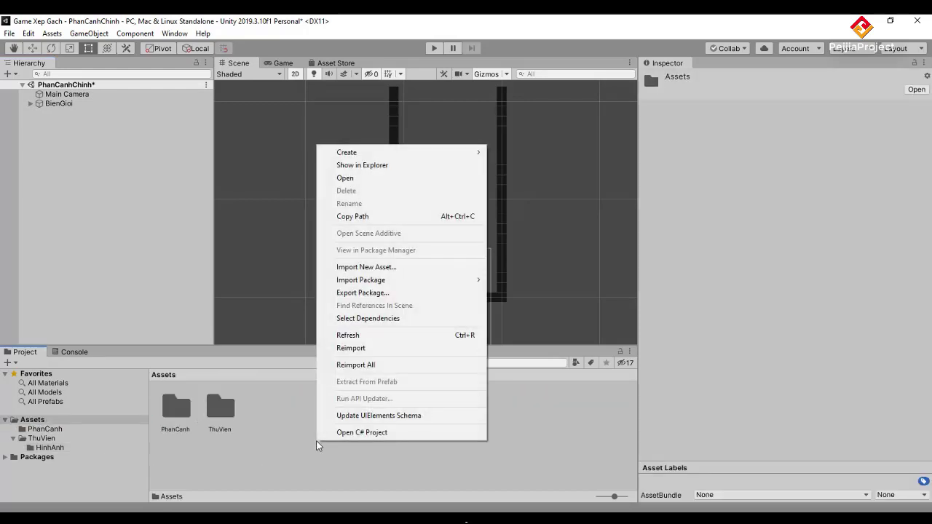
mouse_move(406, 156)
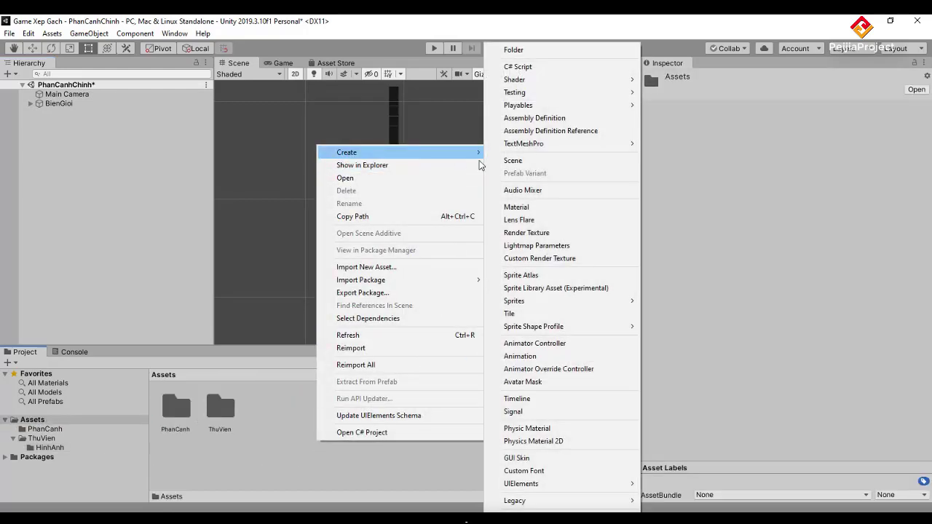
left_click(516, 48)
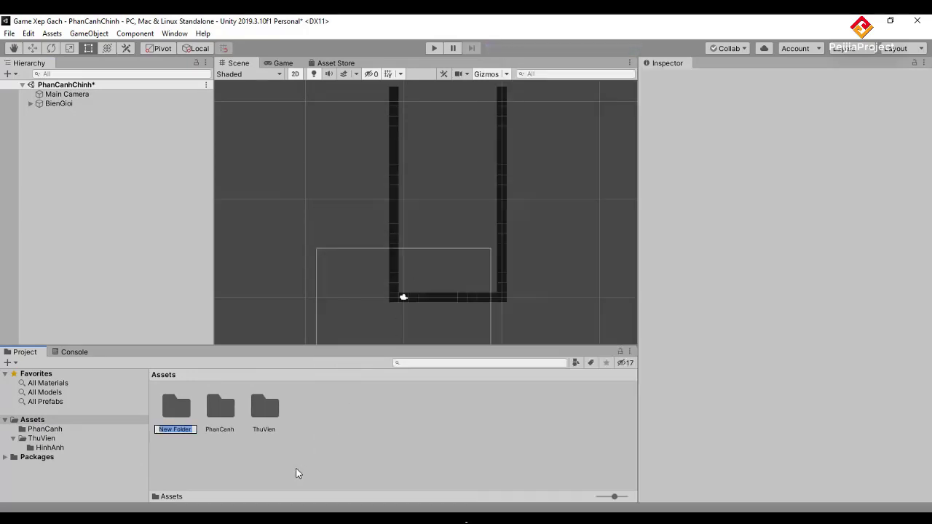
type("Mau")
type("Vat")
key("Return")
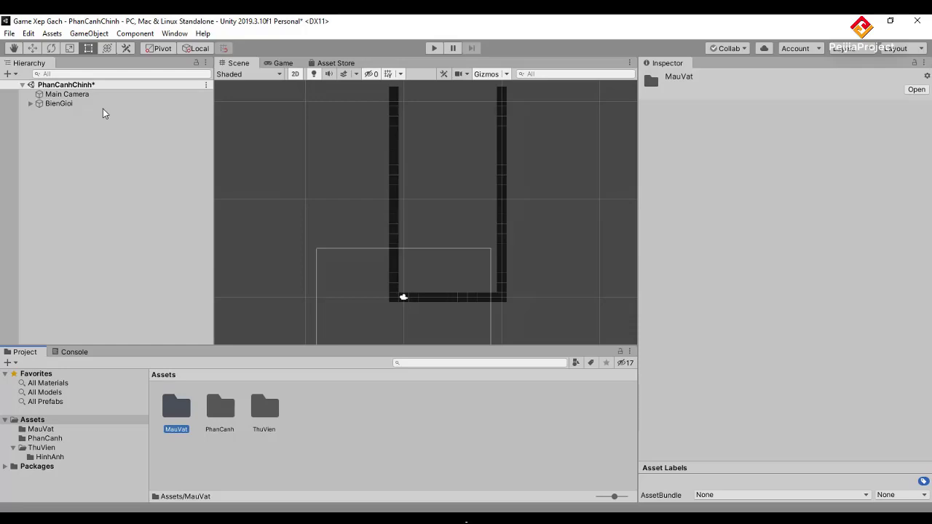
double_click(181, 407)
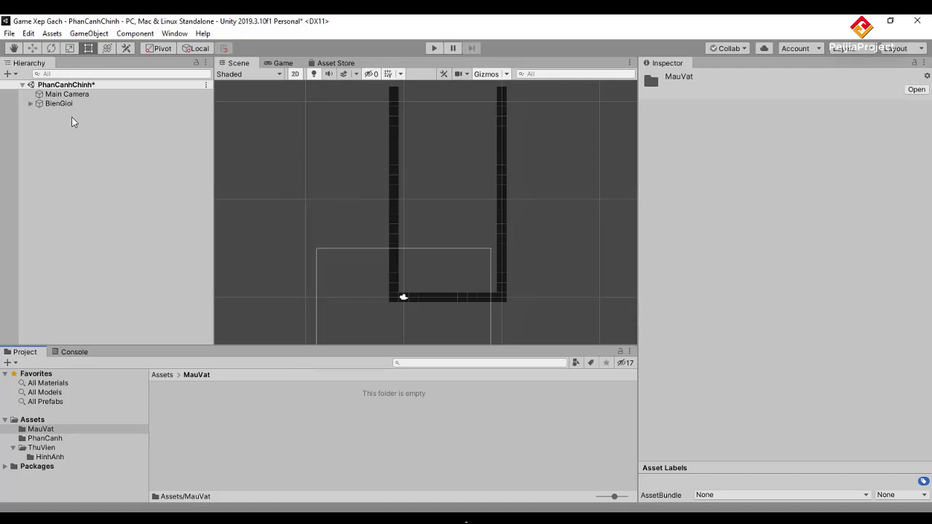
Step: Save BienGioi as a prefab in MauVat and delete the original from the scene
left_click_drag(50, 104, 195, 428)
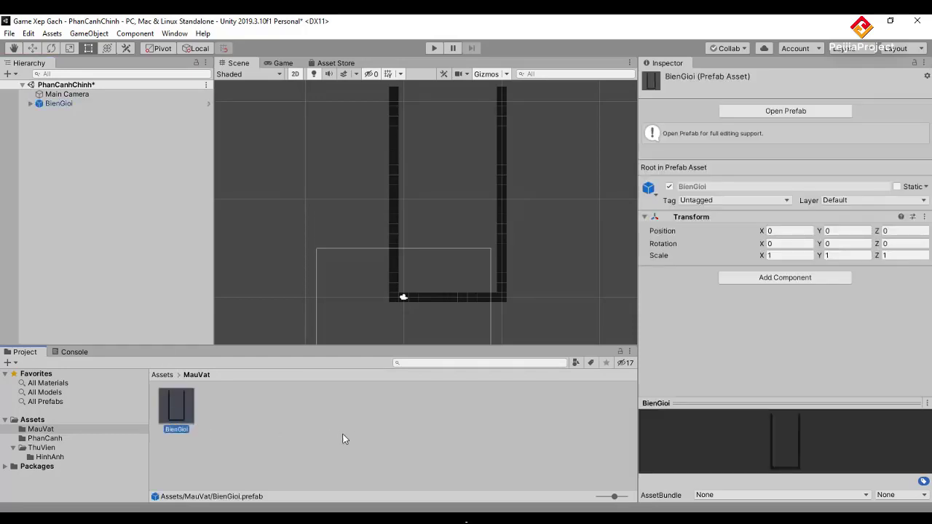
left_click(105, 168)
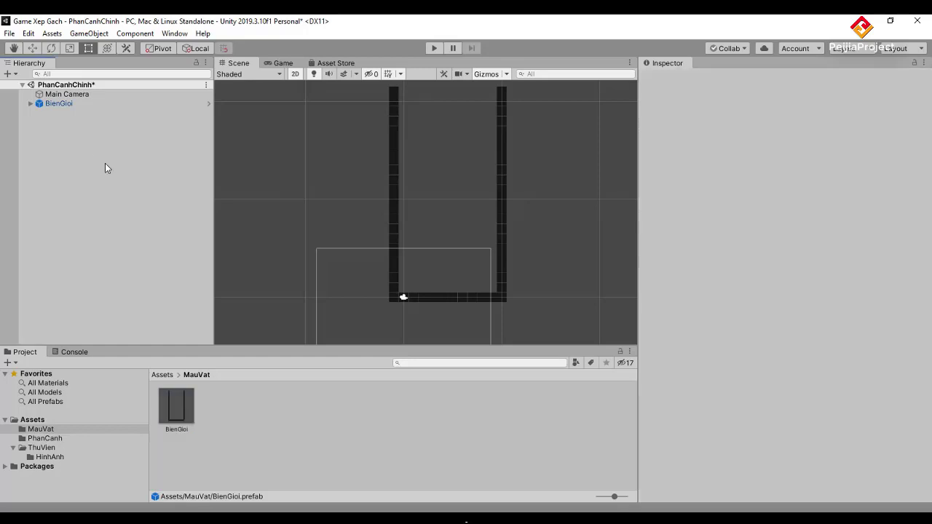
left_click(49, 105)
key("Delete")
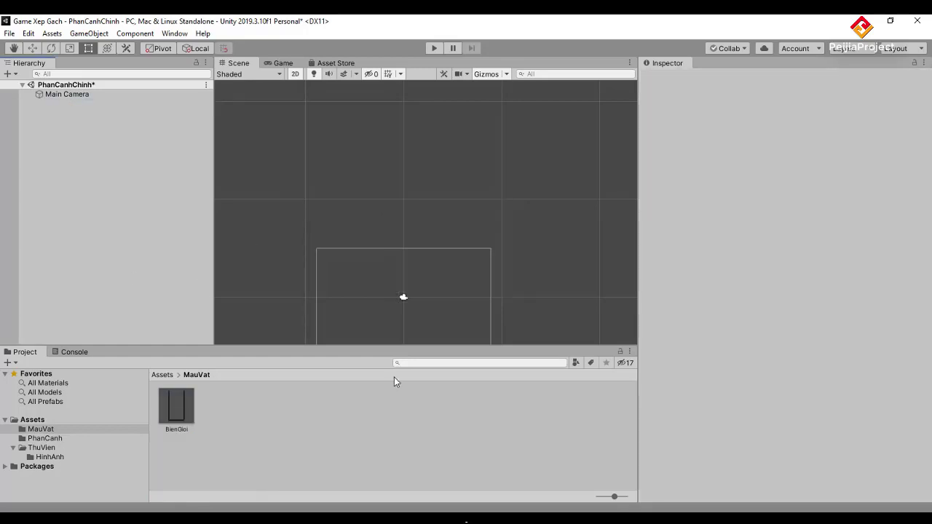
Step: Place three BienGioi prefab instances at different spots in the scene
left_click_drag(178, 406, 292, 238)
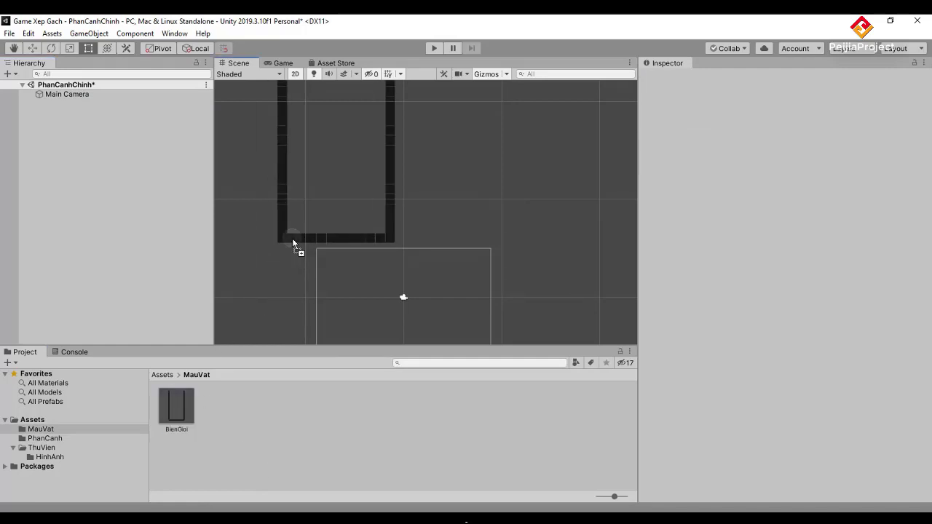
left_click_drag(182, 420, 480, 286)
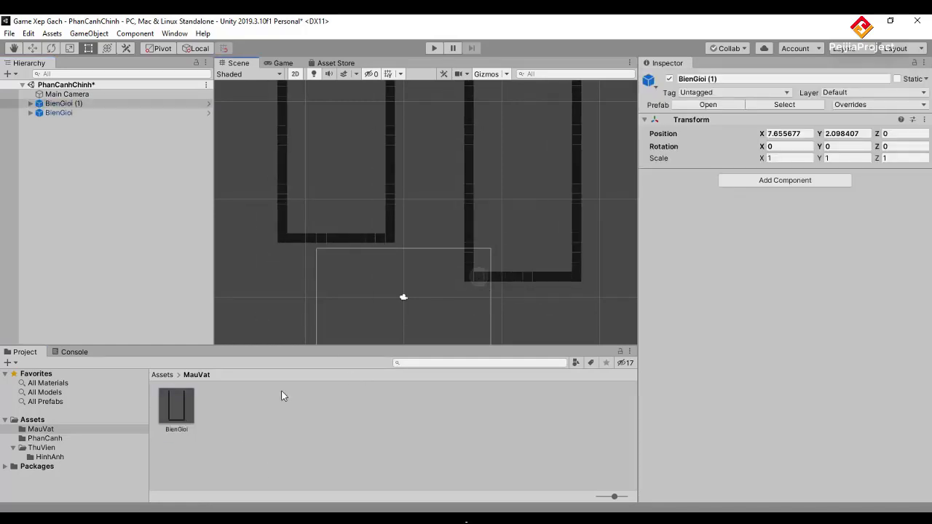
mouse_move(179, 412)
left_mouse_down()
mouse_move(401, 324)
mouse_move(369, 323)
left_mouse_up()
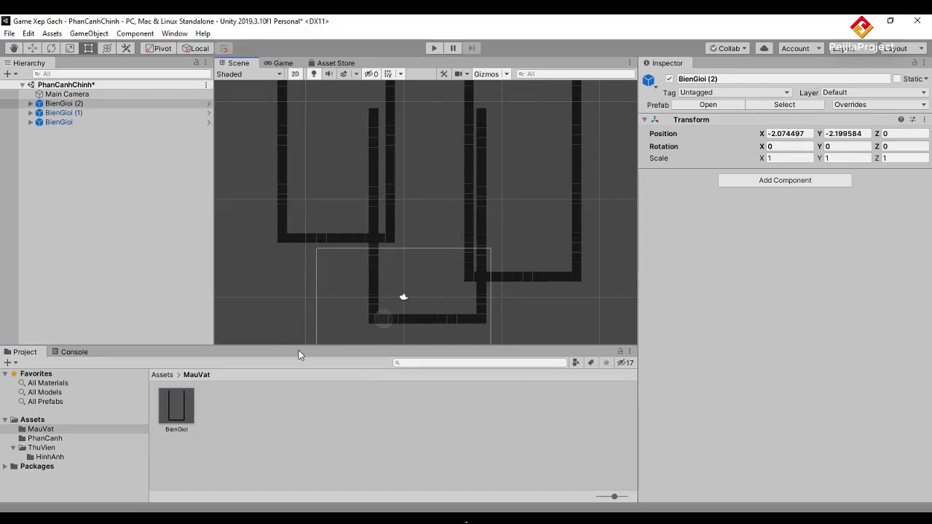
left_click(177, 408)
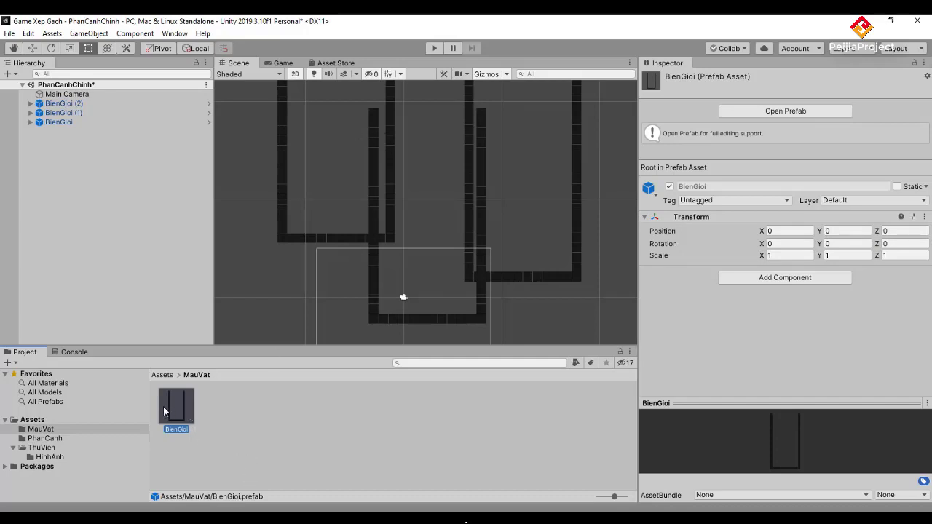
Step: In Prefab Mode, give the BienGioi prefab root a Z rotation of 90, then return to PhanCanhChinh
left_click(897, 254)
left_click(901, 243)
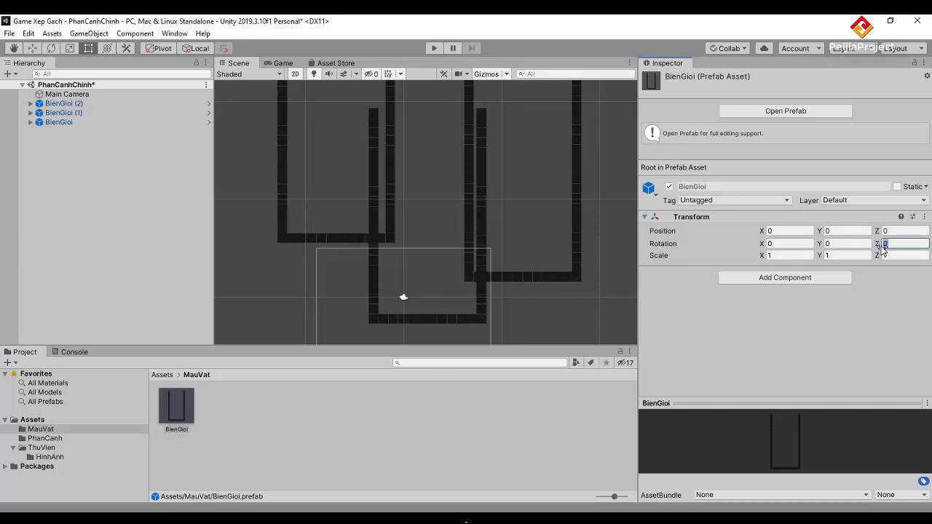
type("90")
double_click(888, 243)
type("0")
double_click(175, 406)
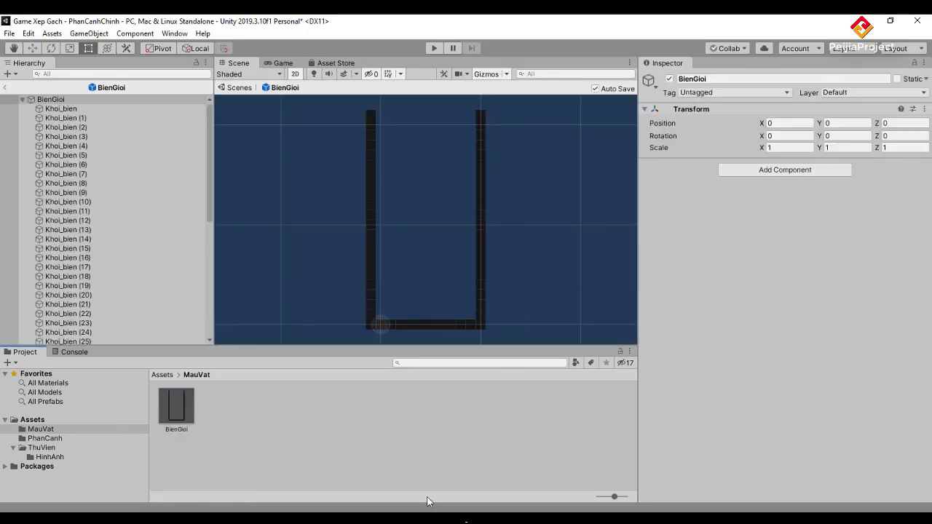
left_click(894, 136)
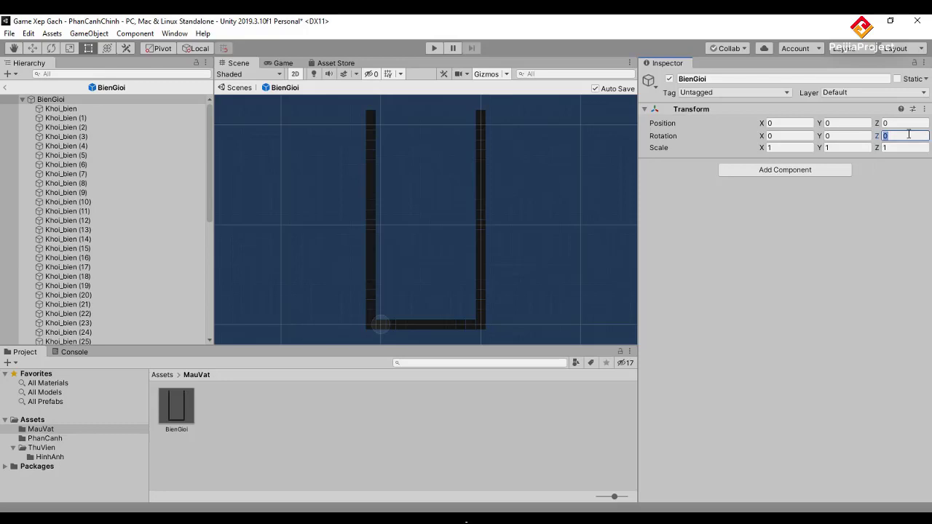
type("90")
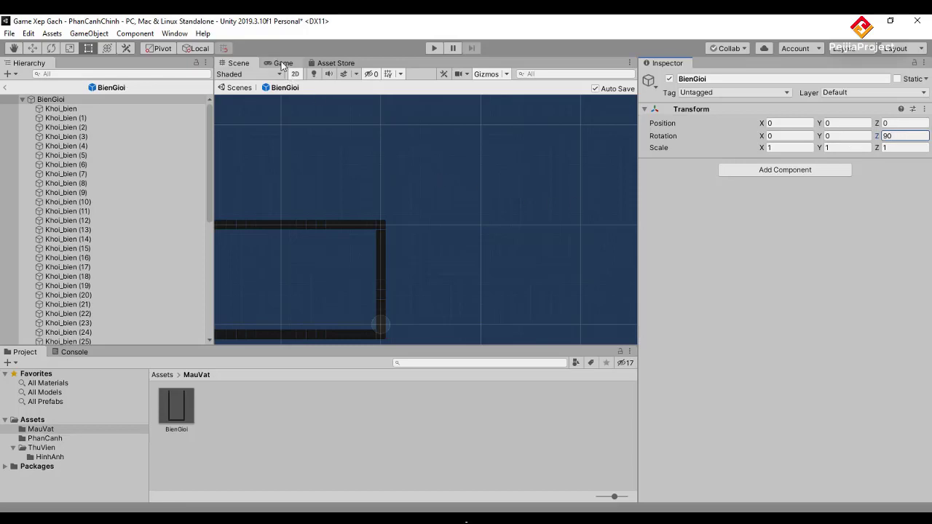
left_click(7, 88)
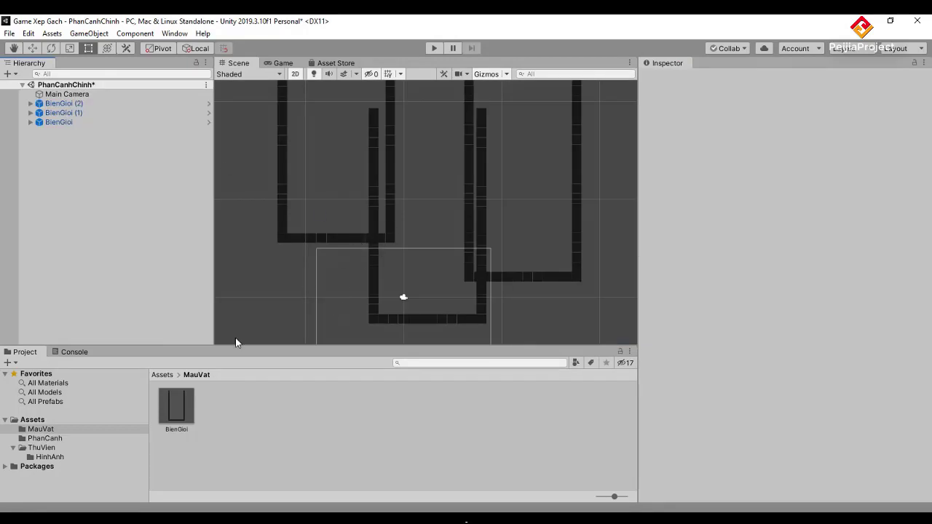
Step: Drop a fourth, sideways BienGioi instance, then box-select and delete every object, including Main Camera
mouse_move(177, 408)
left_mouse_down()
mouse_move(338, 294)
mouse_move(415, 315)
mouse_move(557, 314)
left_mouse_up()
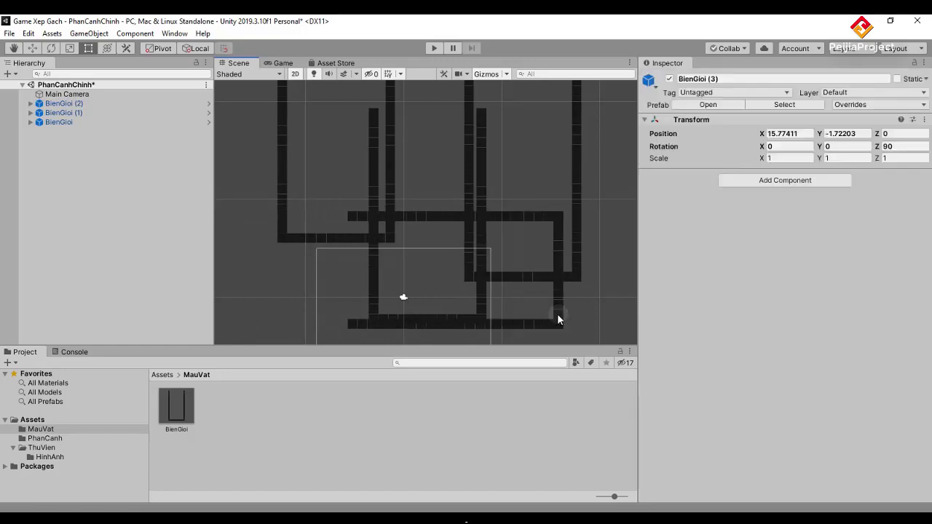
left_click(579, 189)
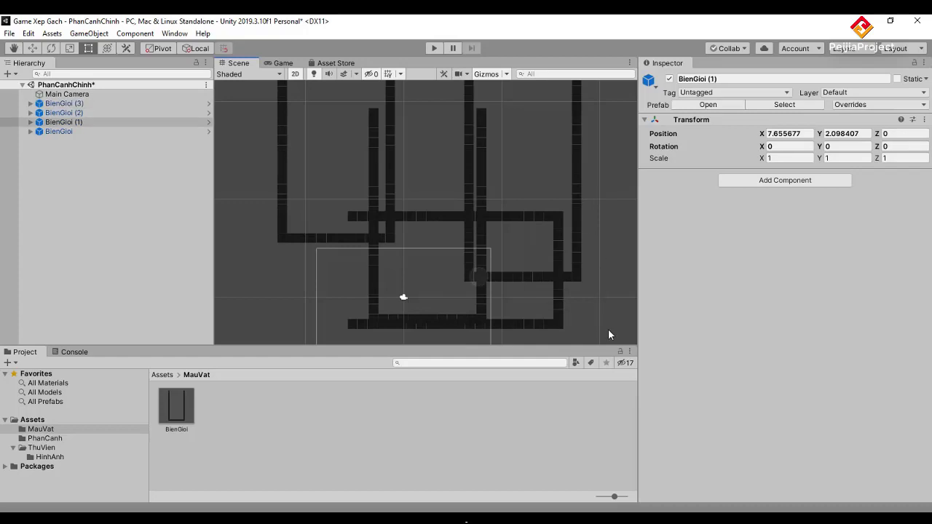
left_click_drag(607, 329, 258, 82)
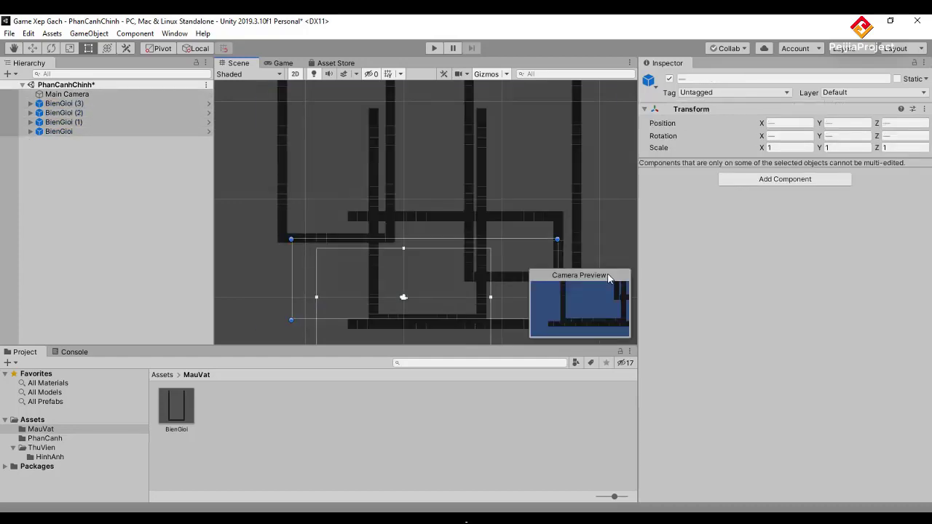
key("Delete")
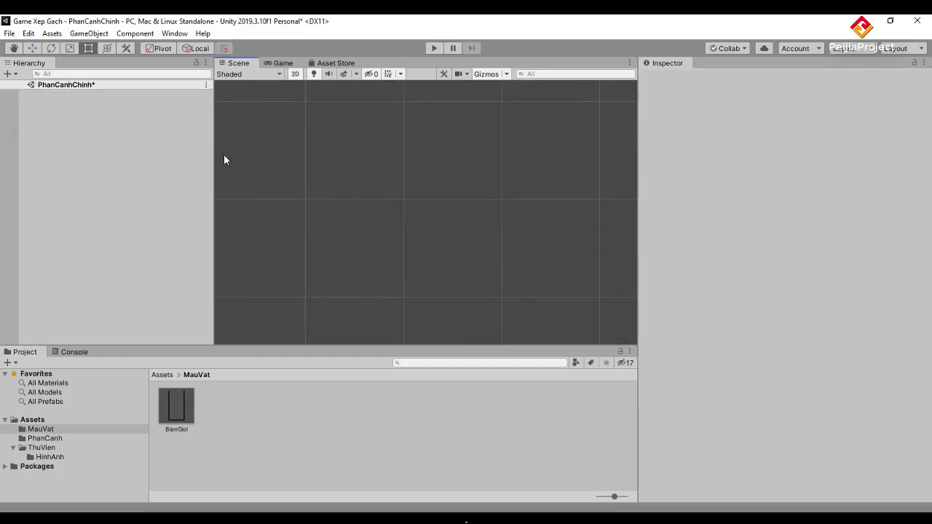
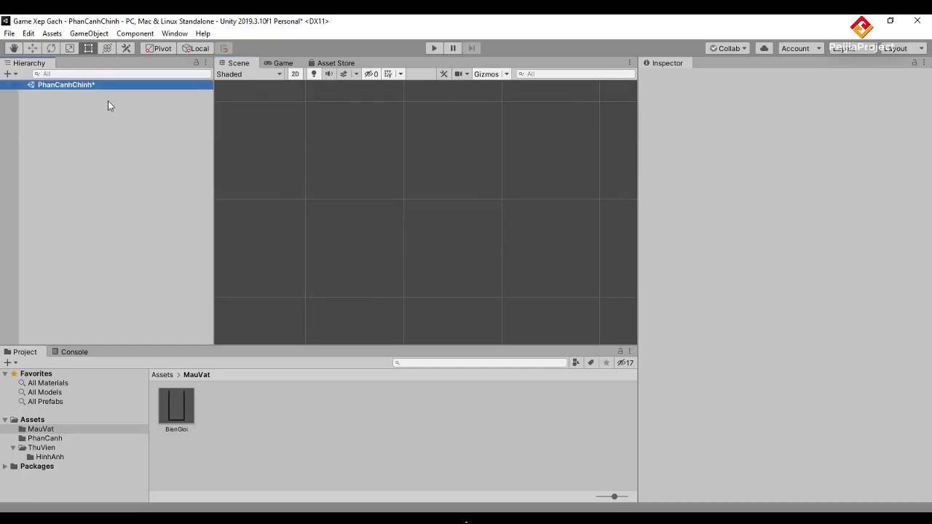
Step: Save the scene and delete the four BienGioi border objects
key("ctrl+s")
key("ctrl+z")
key("ctrl+z")
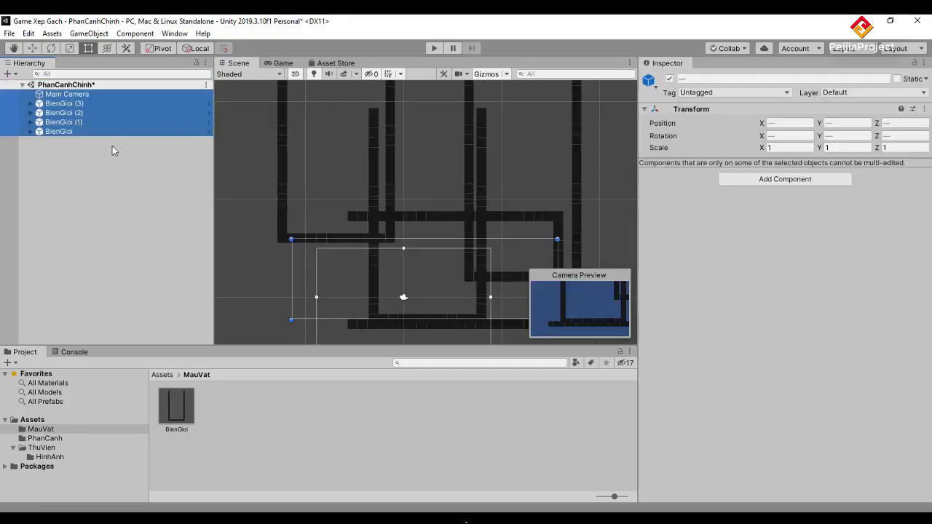
left_click(113, 151)
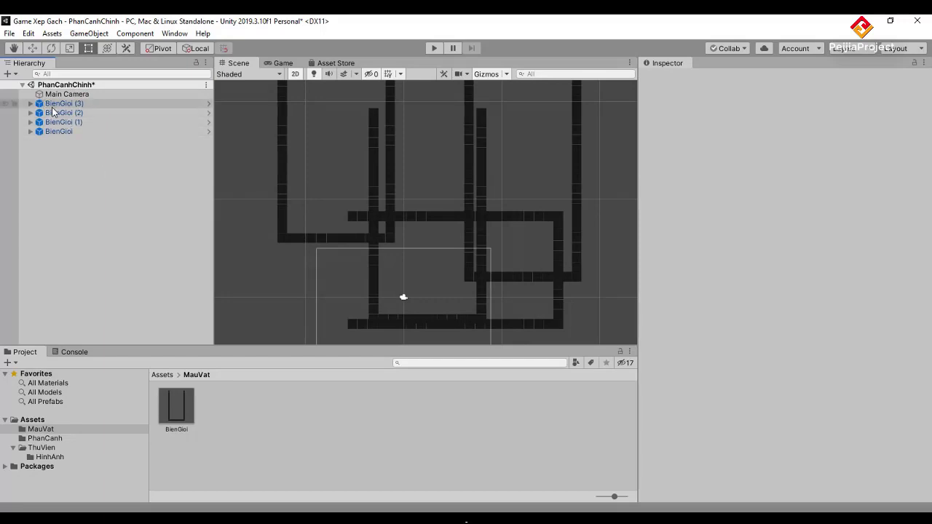
left_click(53, 104)
left_click(58, 131, "shift")
key("h")
left_click(134, 188)
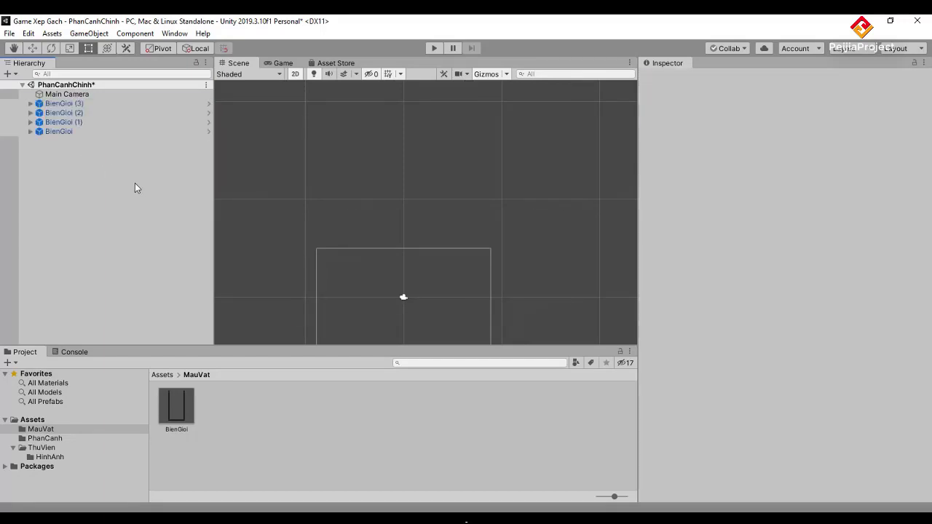
key("ctrl+z")
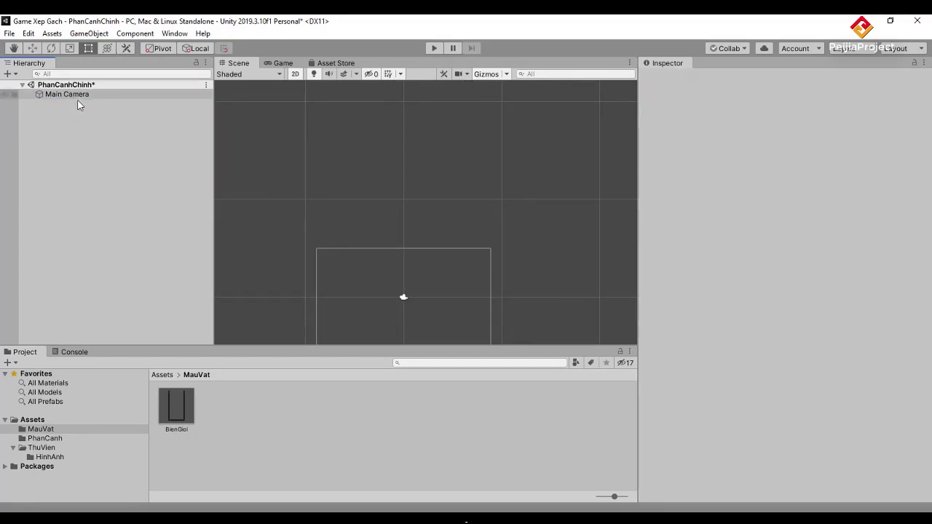
Step: Rename the Main Camera to CamChinh
left_click(79, 97)
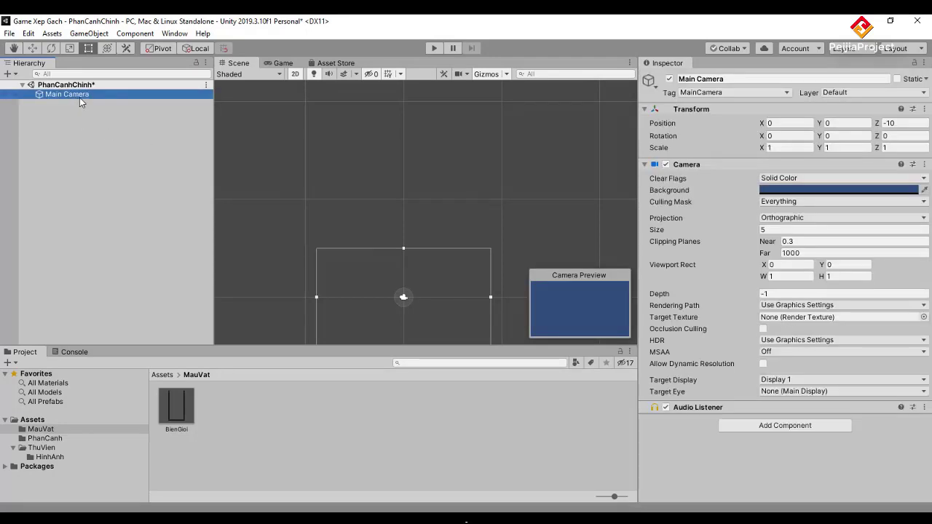
right_click(77, 94)
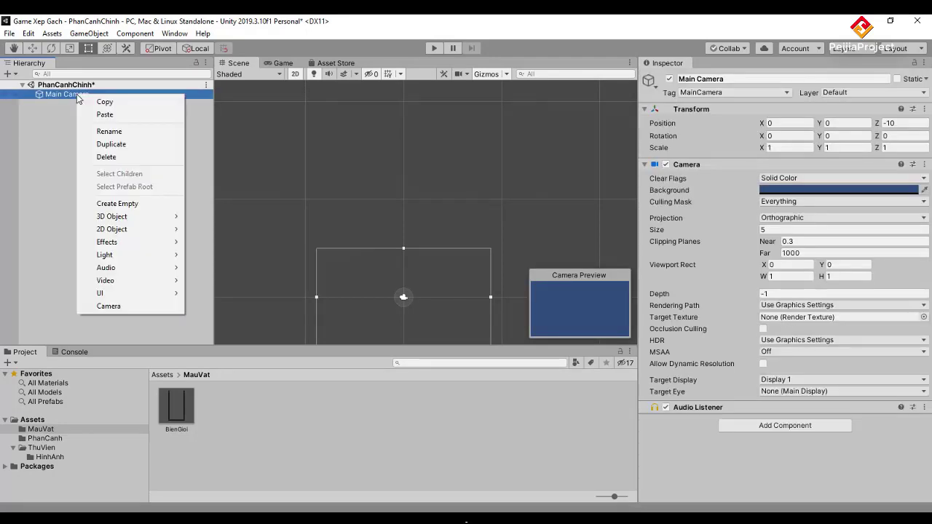
left_click(111, 131)
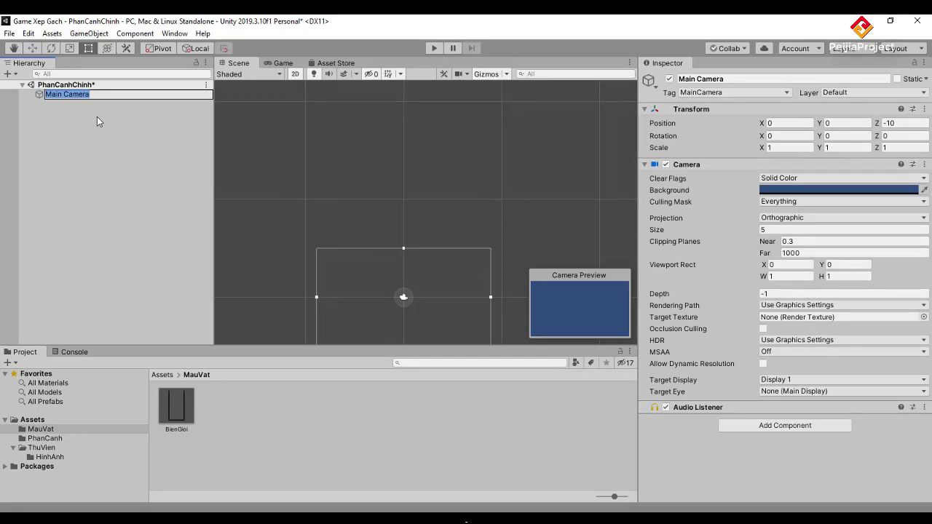
type("Cam")
type("Chinh")
key("Return")
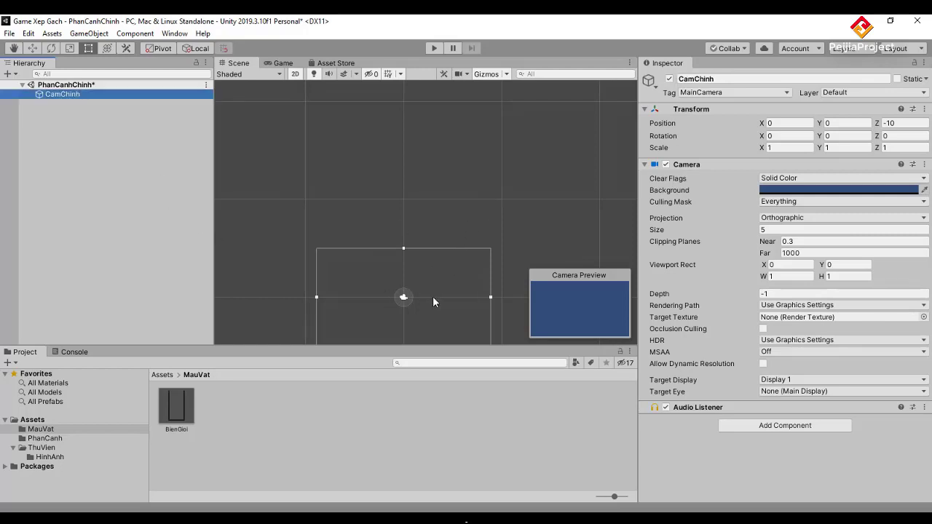
middle_click_drag(432, 301, 445, 222)
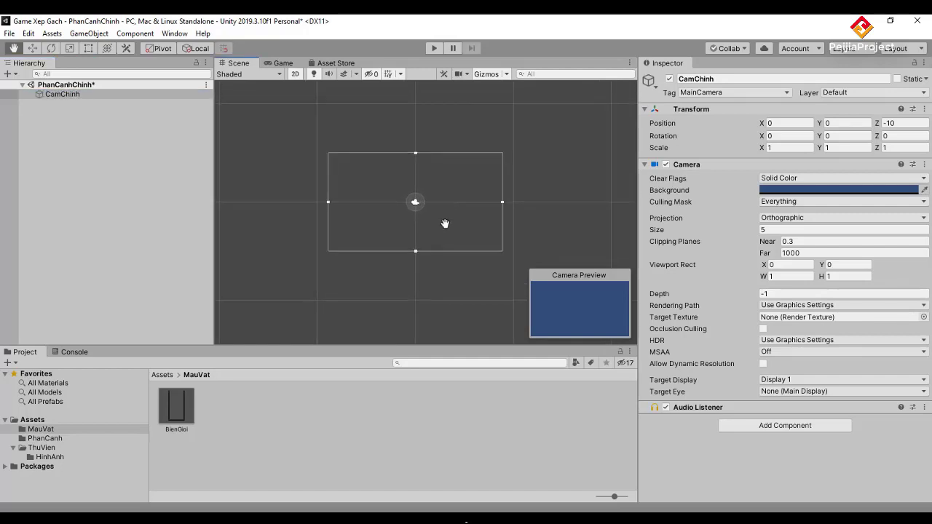
scroll(425, 232, "up", 1)
scroll(425, 231, "up", 1)
scroll(425, 232, "up", 1)
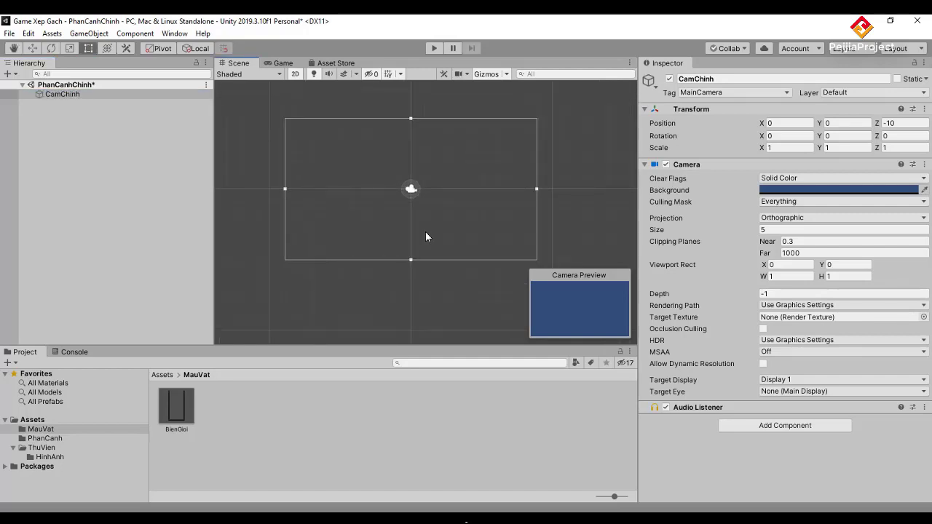
scroll(425, 234, "up", 1)
scroll(426, 234, "up", 1)
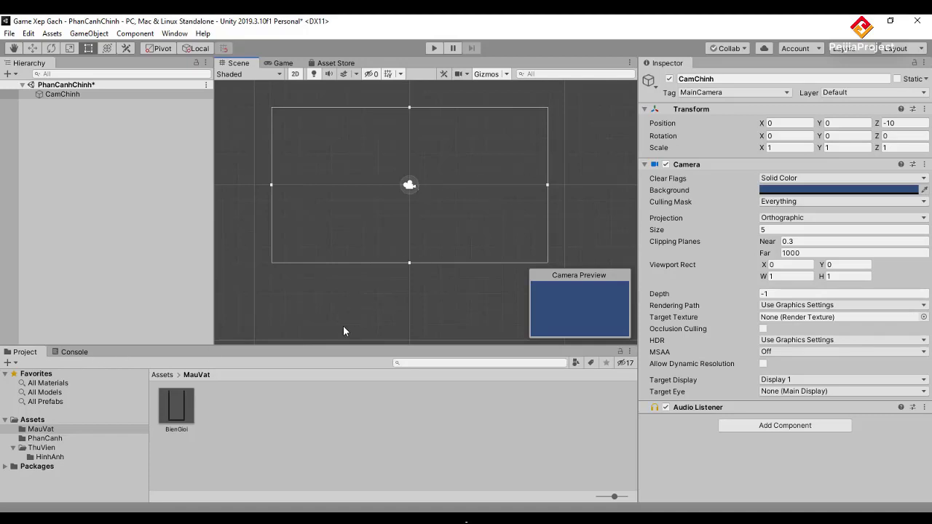
Step: Place the green Khoi_I sprite from HinhAnh into the scene at position X 0, Y 0
left_click(49, 456)
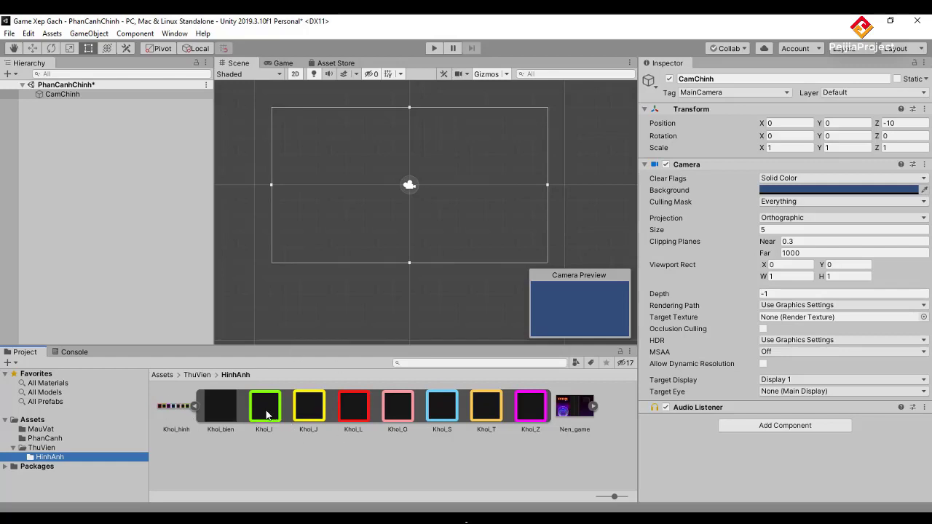
left_click_drag(267, 415, 371, 216)
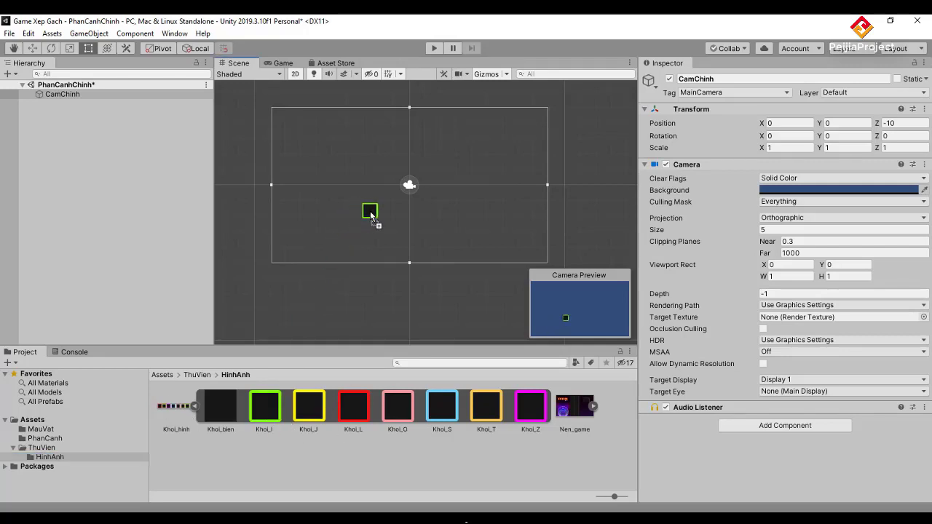
left_click(810, 123)
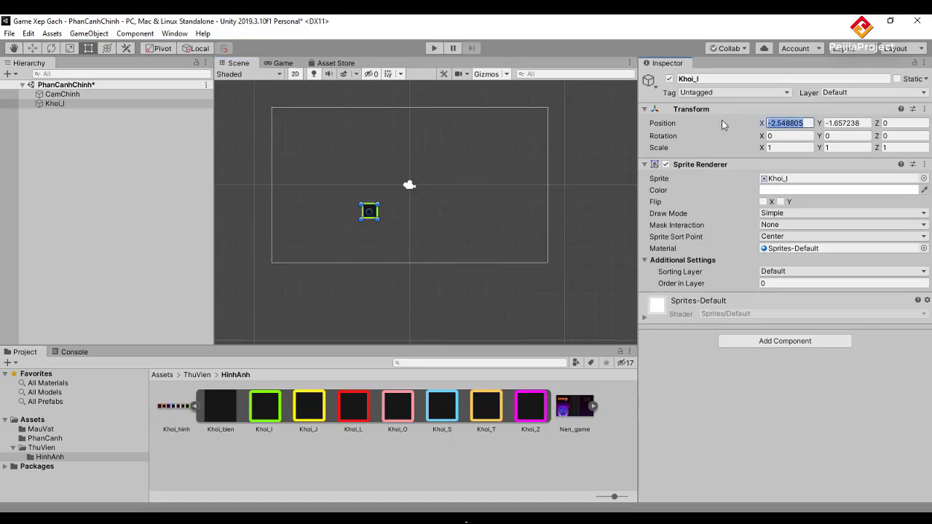
type("0")
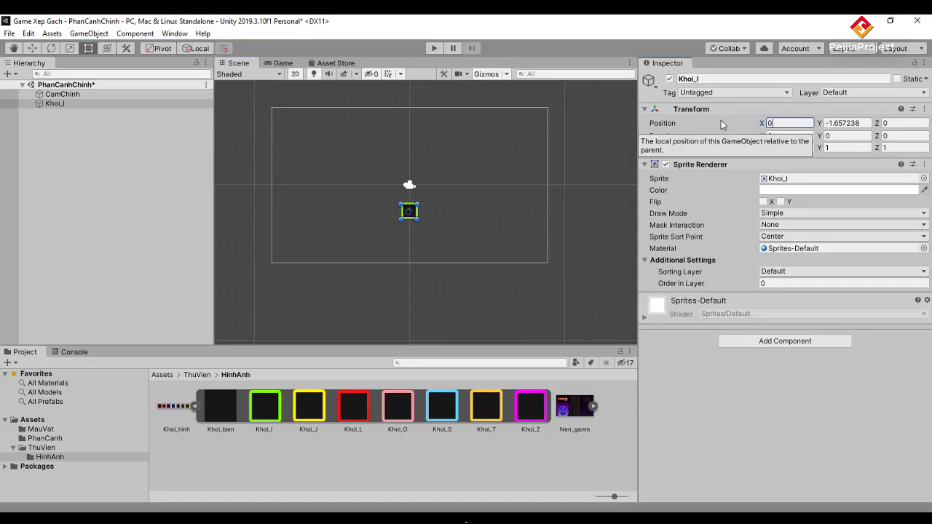
key("Tab")
type("0")
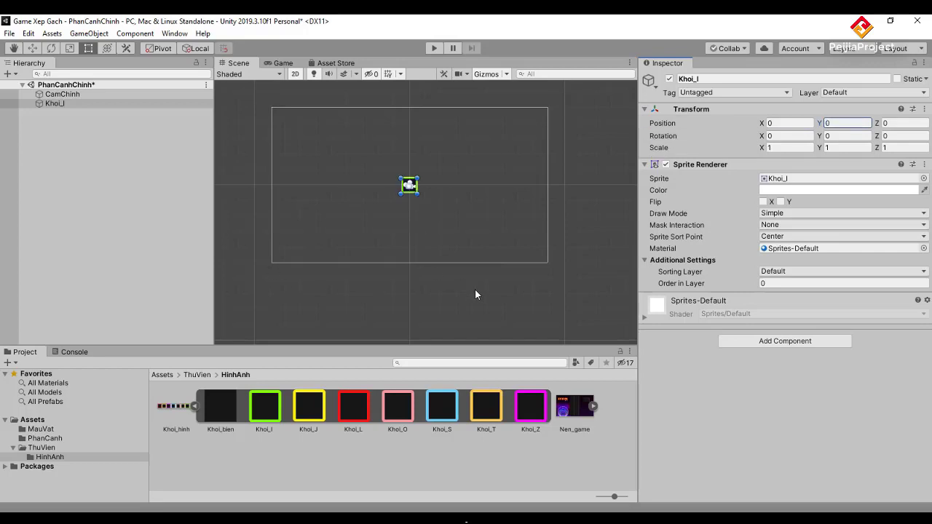
left_click(431, 270)
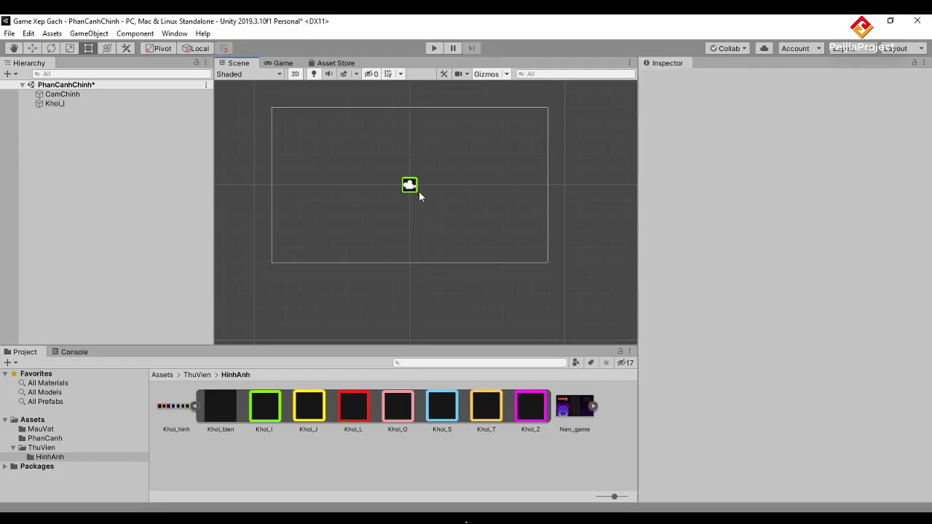
Step: Create an empty object named Khoi_I and make the green square its child
right_click(94, 176)
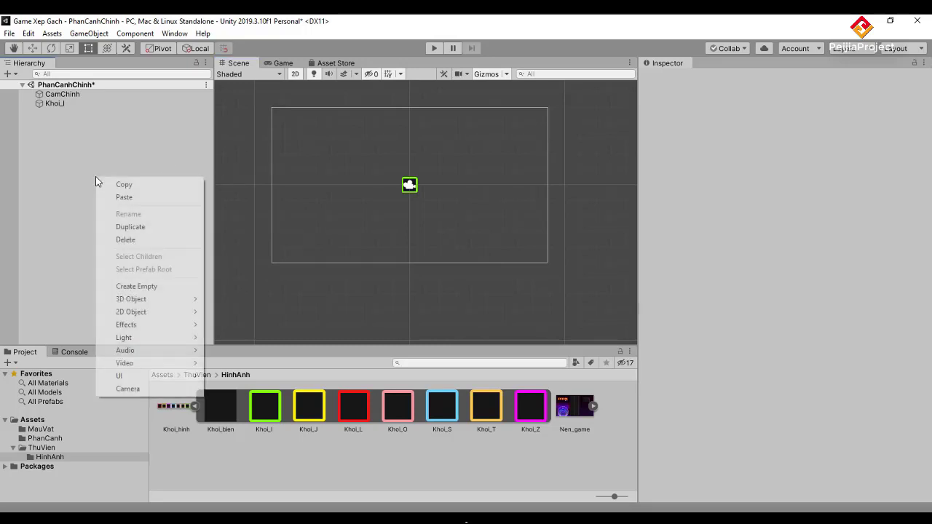
left_click(137, 287)
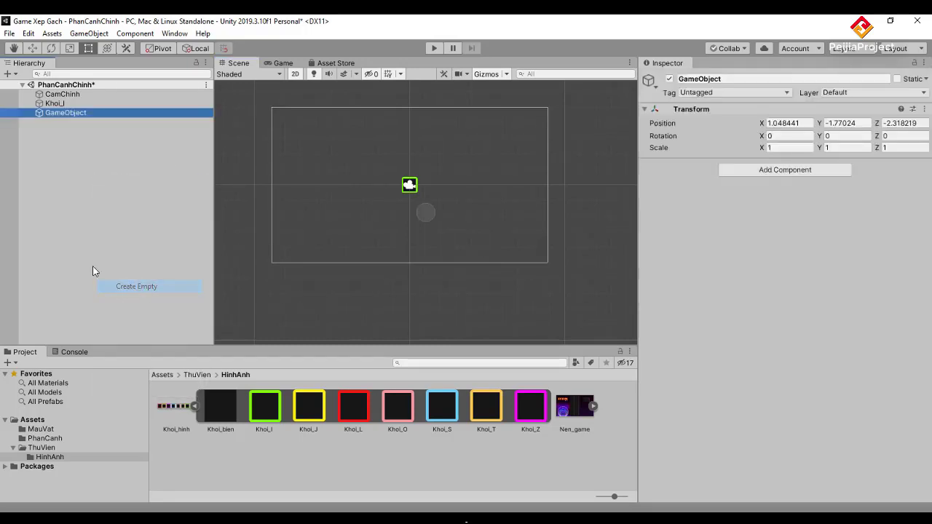
left_click(91, 113)
type("Khoi_I")
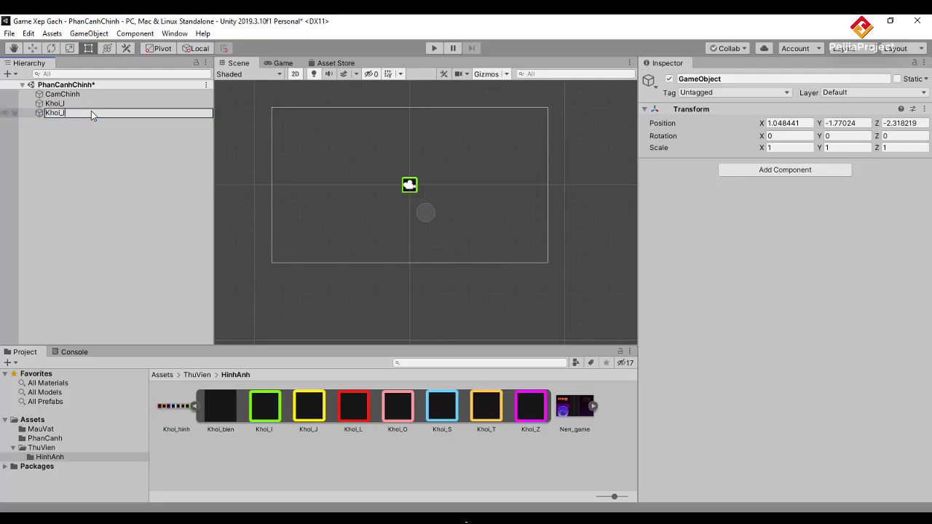
key("Return")
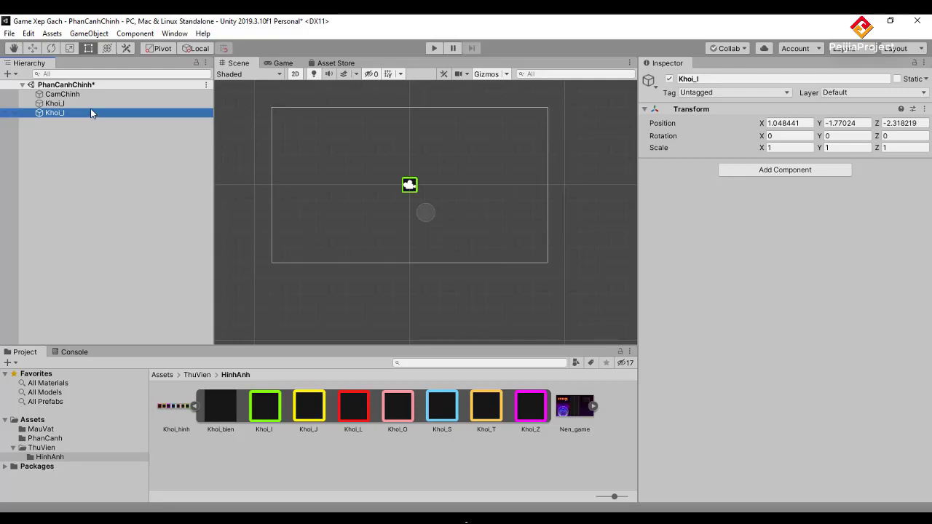
left_click_drag(40, 106, 58, 112)
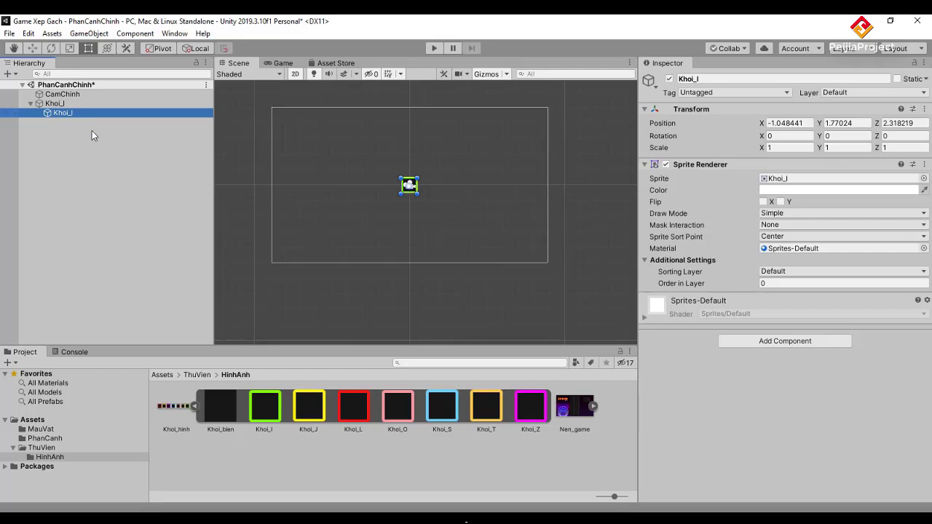
Step: Duplicate the green Khoi_I square to make copies up to Khoi_I (3)
key("ctrl+d")
key("ctrl+d")
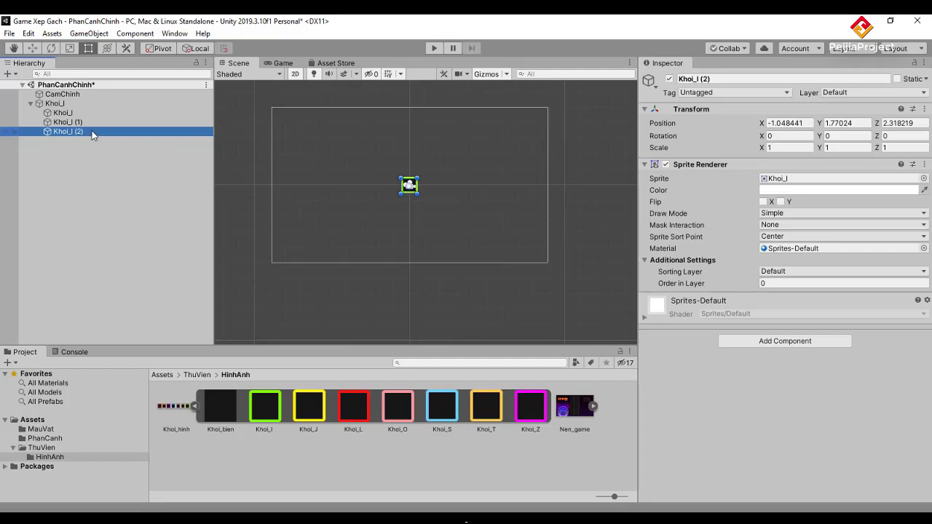
key("ctrl+d")
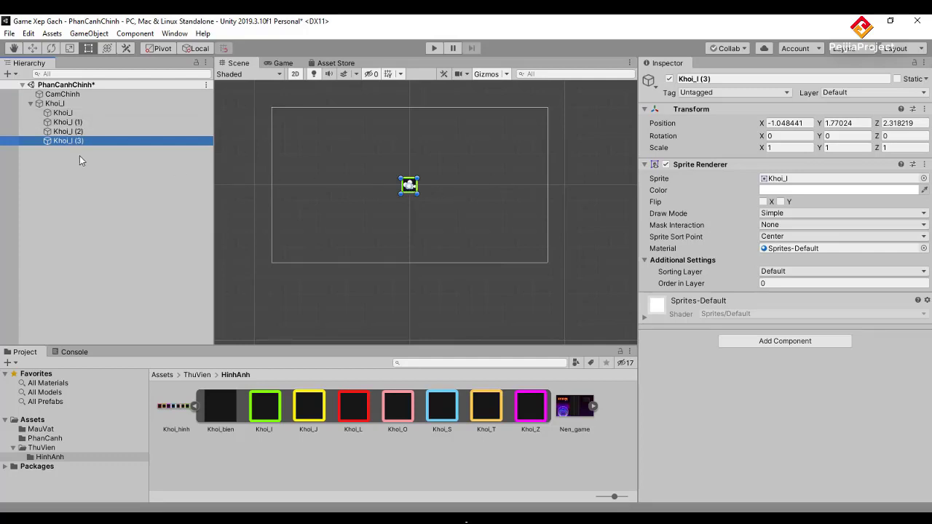
left_click(83, 122)
left_click(81, 141)
left_click(80, 123)
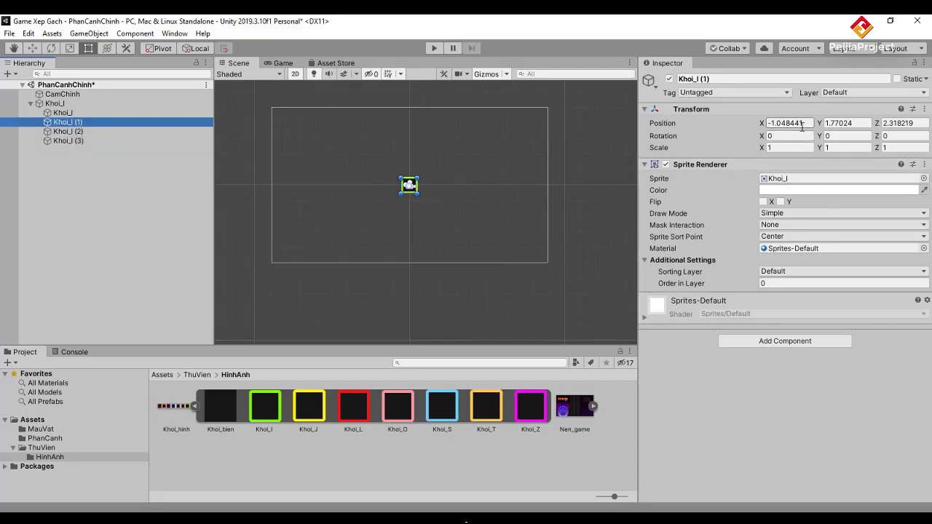
Step: Set the original child square Khoi_I's position to 0, 0, 0
left_click(154, 114)
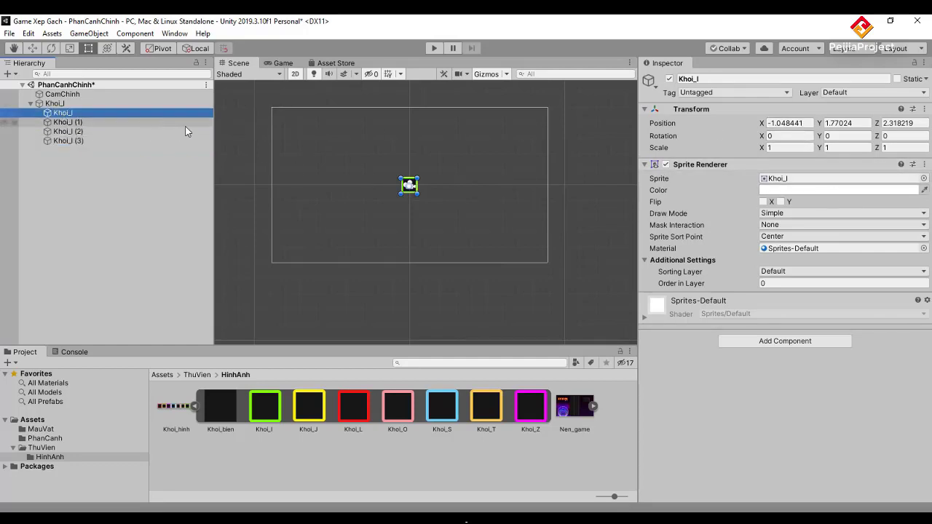
left_click(807, 123)
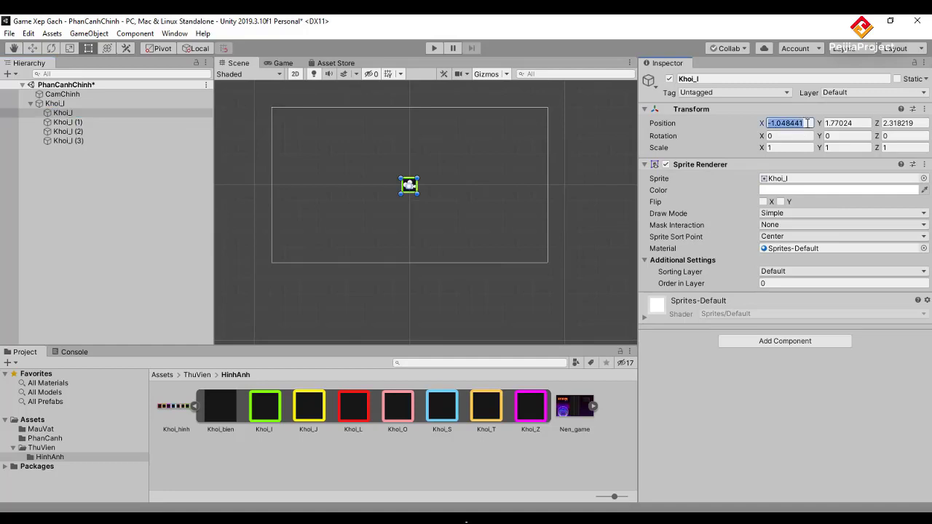
type("0")
key("Tab")
type("0")
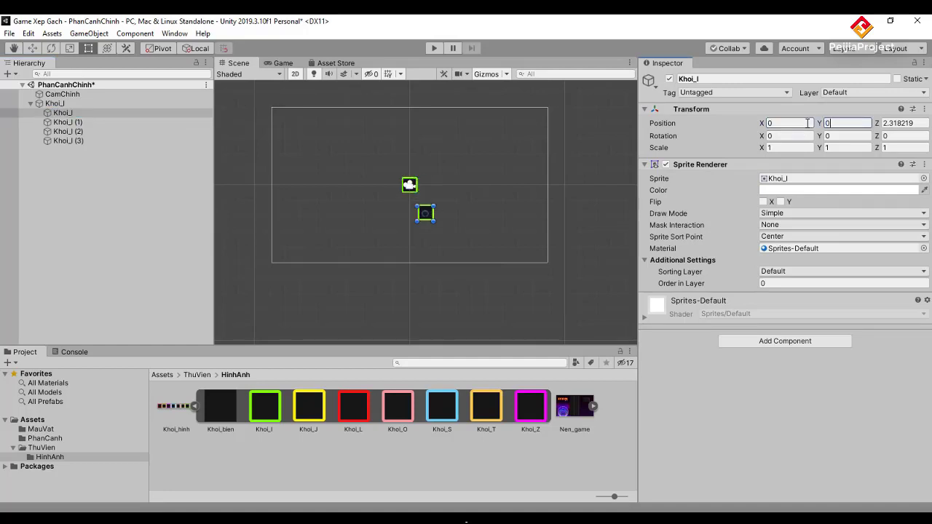
key("Tab")
type("0")
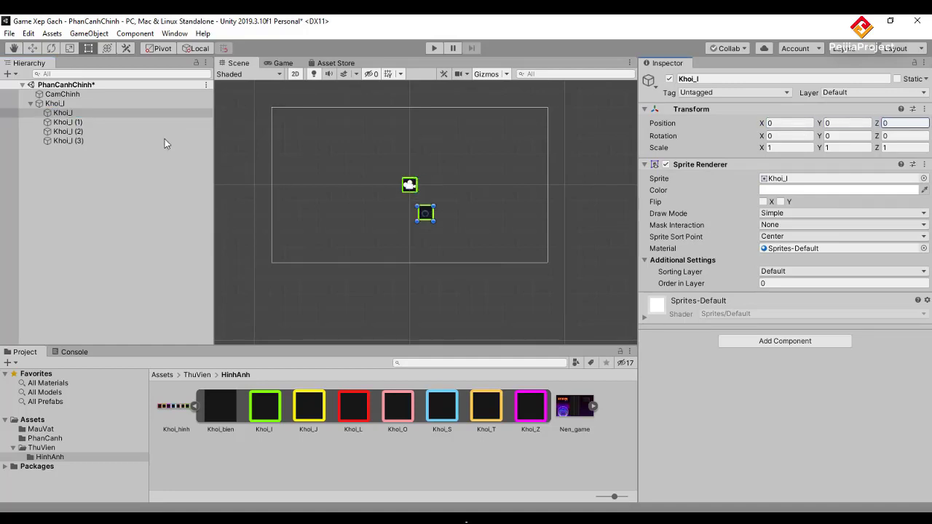
Step: Set the parent Khoi_I group's position to 0, 0, 0
left_click(55, 103)
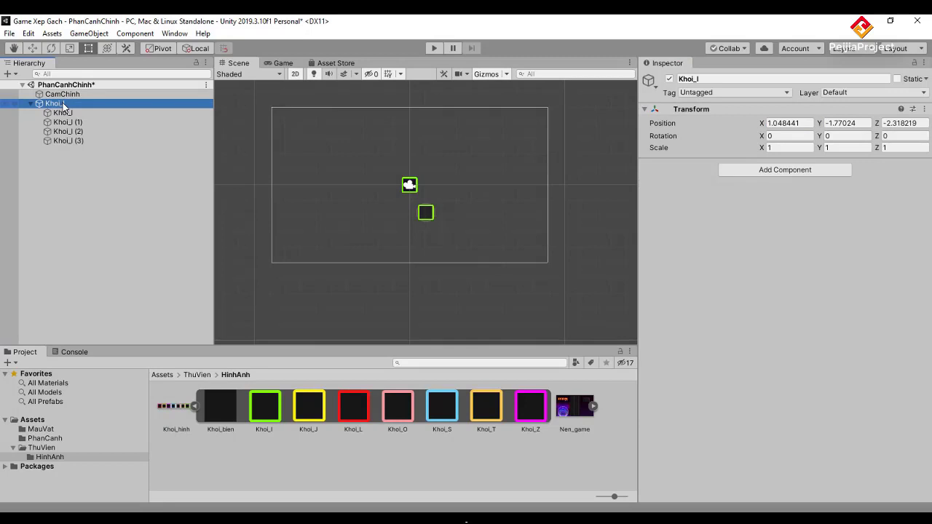
left_click(801, 123)
type("0")
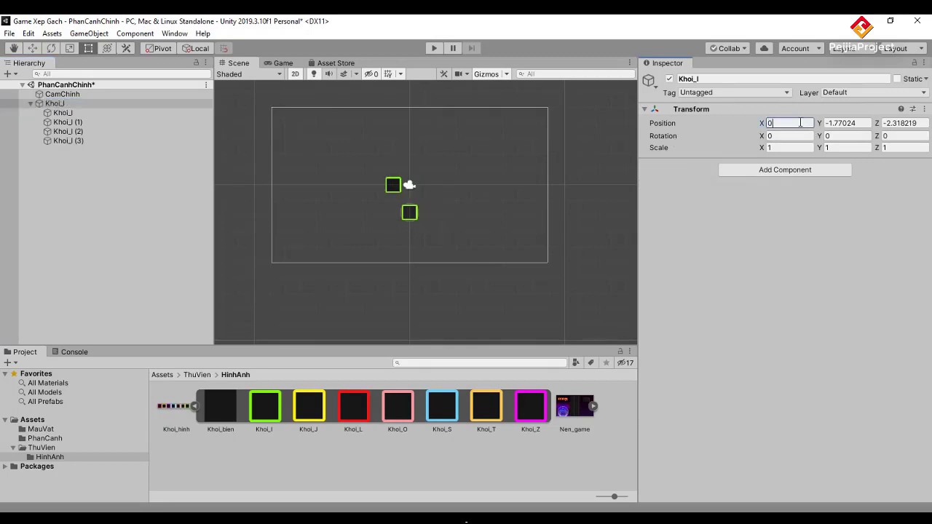
key("Tab")
type("0")
key("Tab")
type("0")
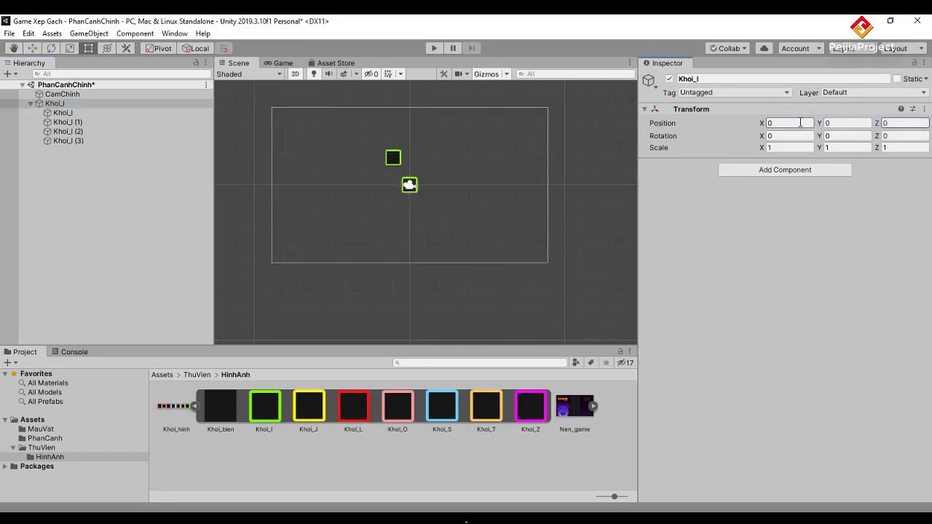
left_click(69, 115)
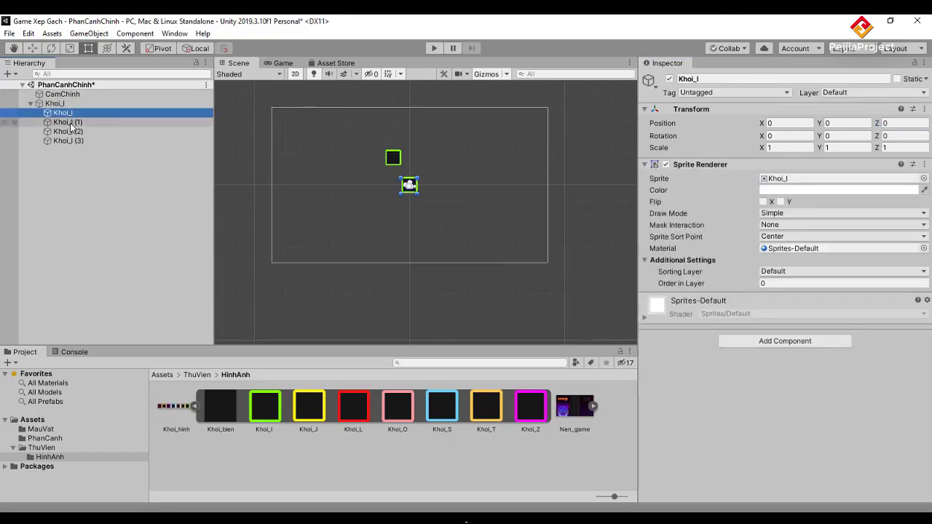
Step: Move square Khoi_I (1) to position 1, 0, 0
left_click(70, 124)
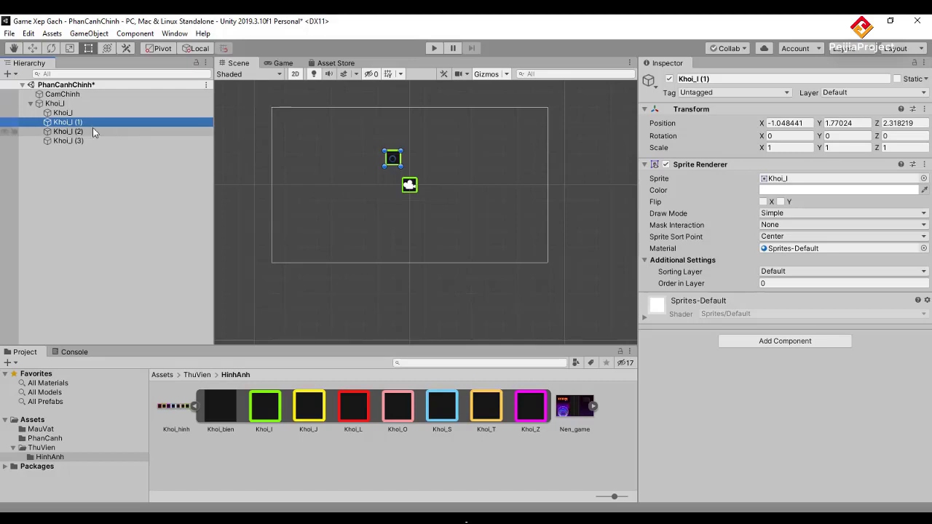
left_click(802, 124)
type("0")
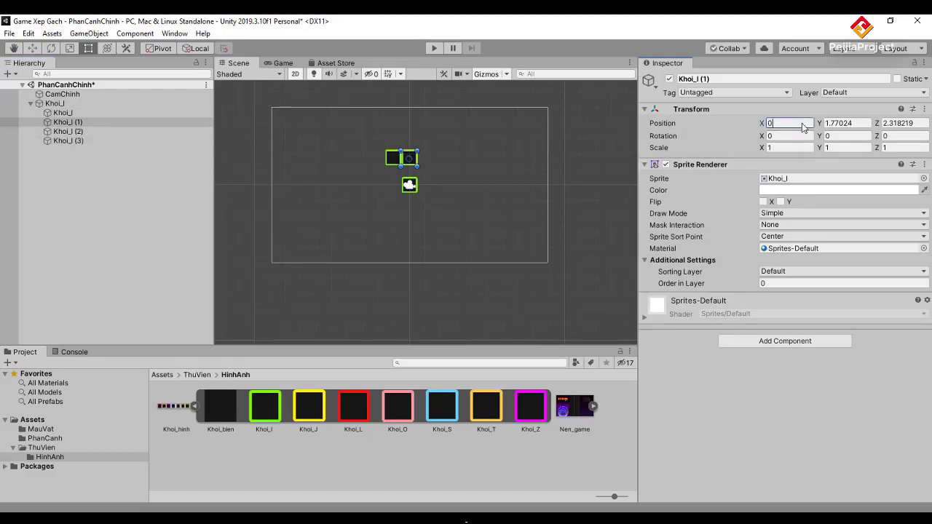
key("BackSpace")
type("1")
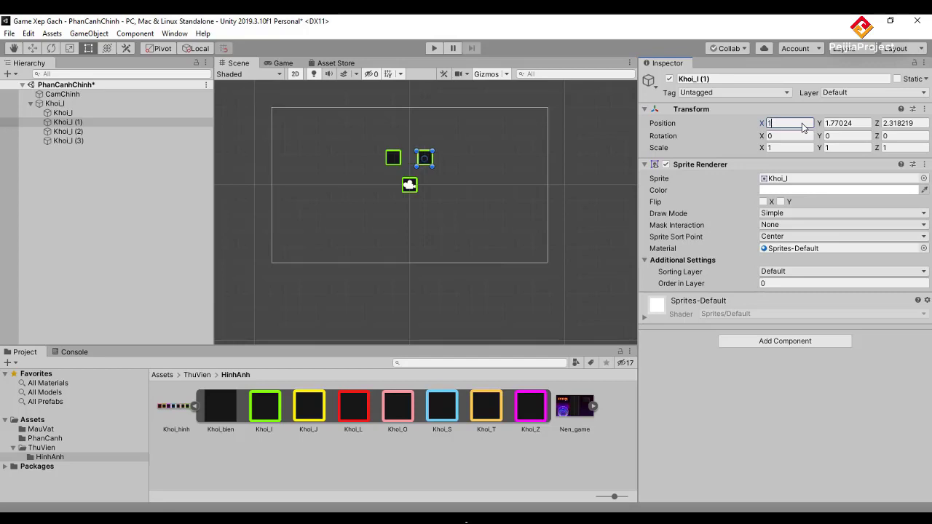
key("Tab")
type("0")
key("Tab")
type("0")
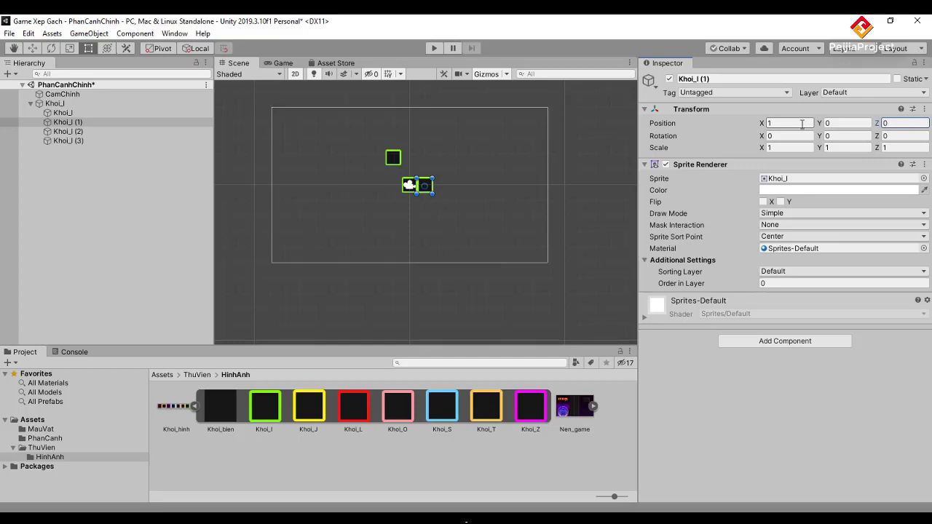
Step: Move square Khoi_I (2) to position -1, 0, 0
left_click(68, 131)
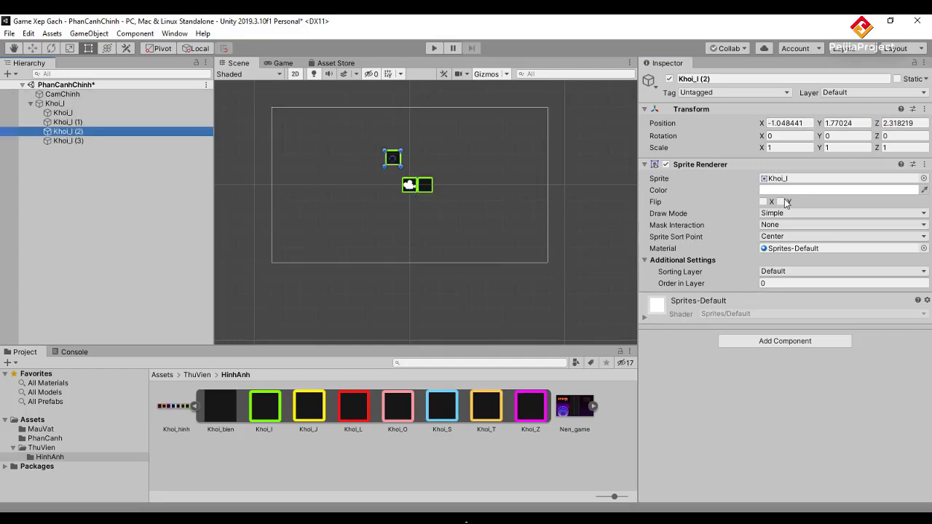
left_click(790, 123)
type("2")
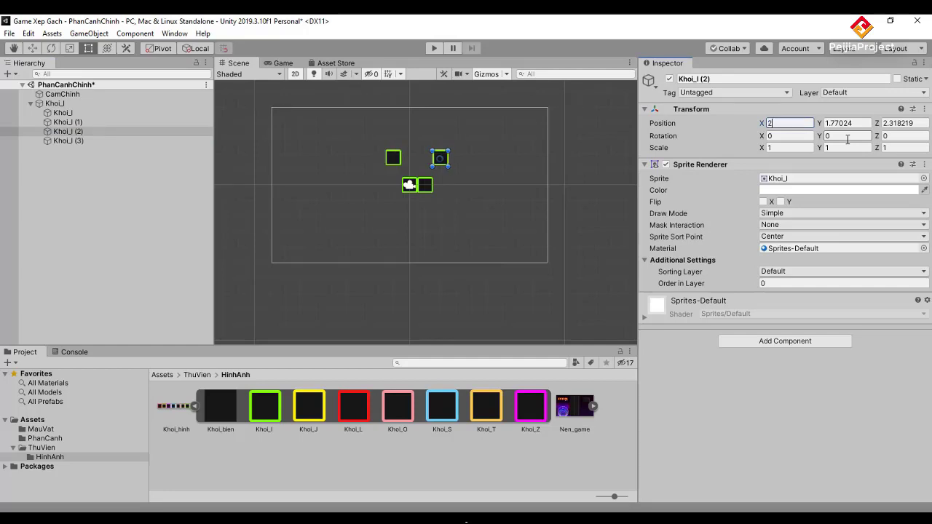
key("Tab")
type("0")
key("Tab")
type("0")
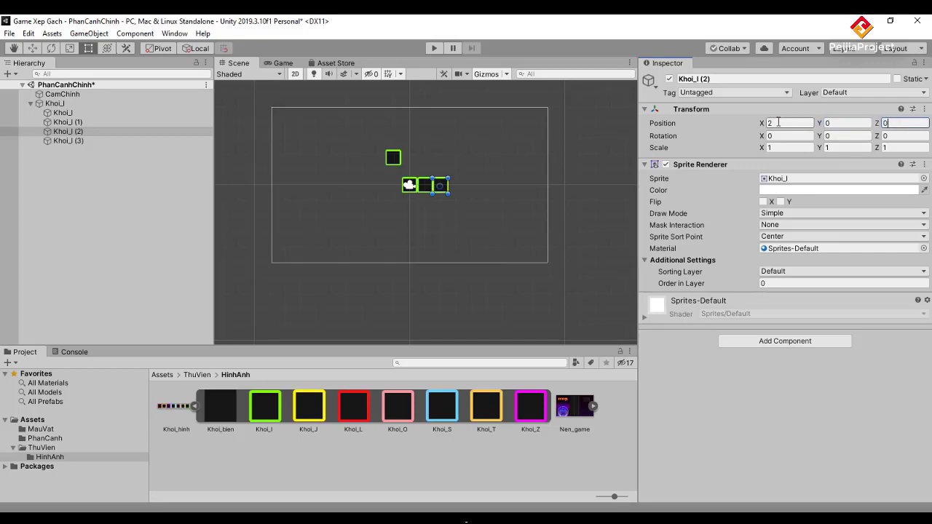
key("shift+Tab")
key("shift+Tab")
type("-")
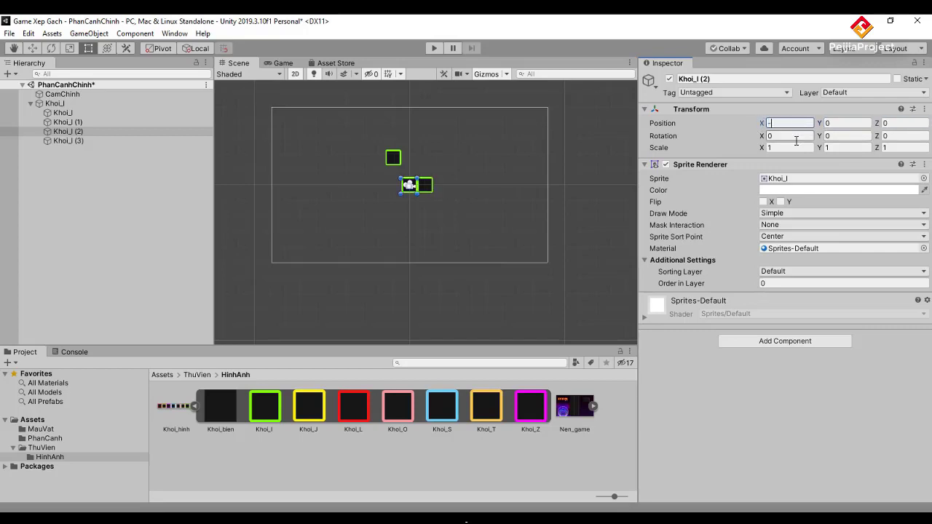
type("1")
Step: Move square Khoi_I (3) to position 2, 0, 0
left_click(73, 141)
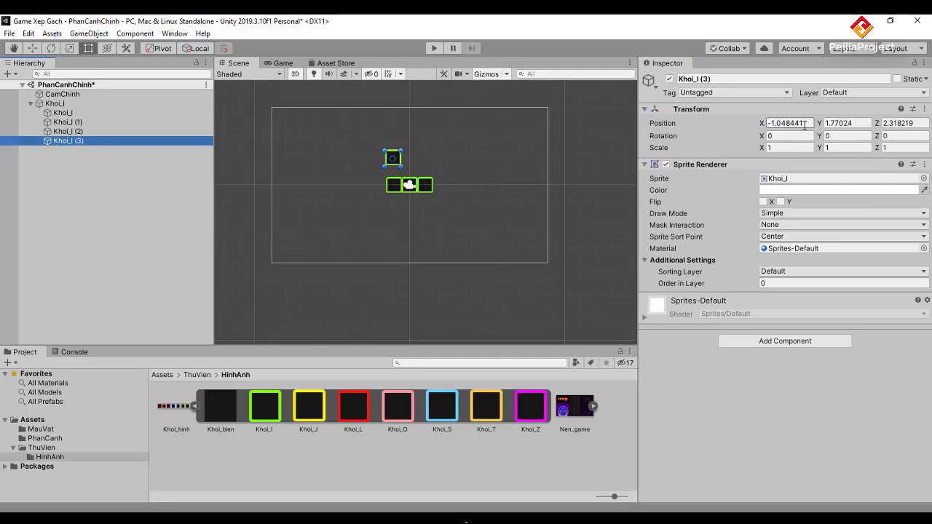
left_click(803, 125)
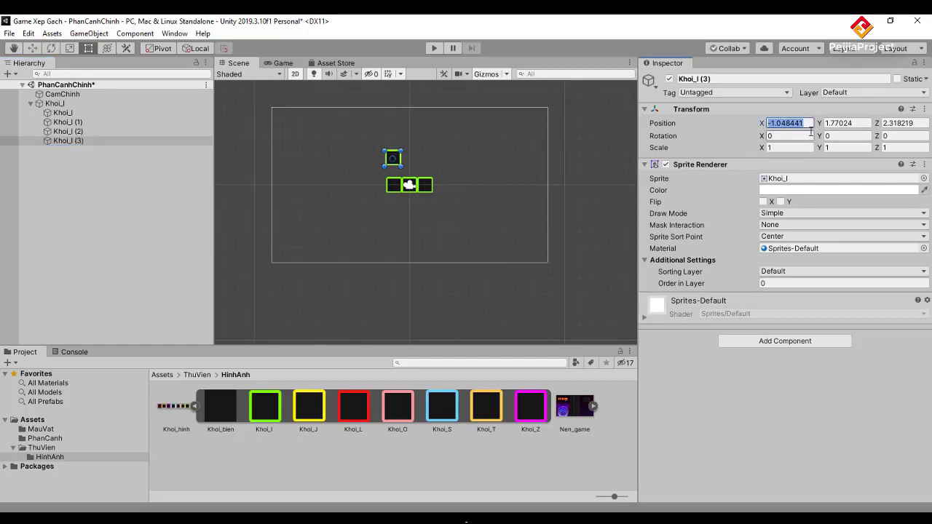
type("2")
key("Tab")
type("0")
key("Tab")
type("0")
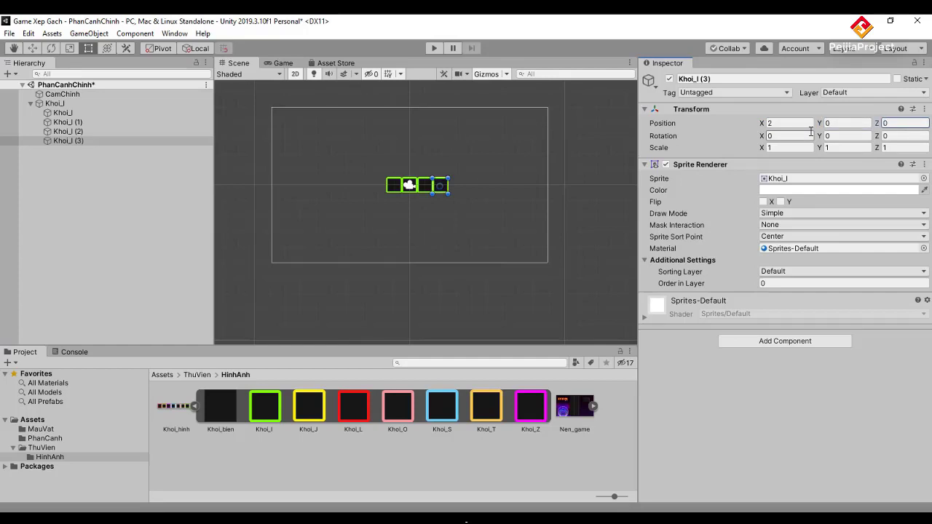
left_click(441, 293)
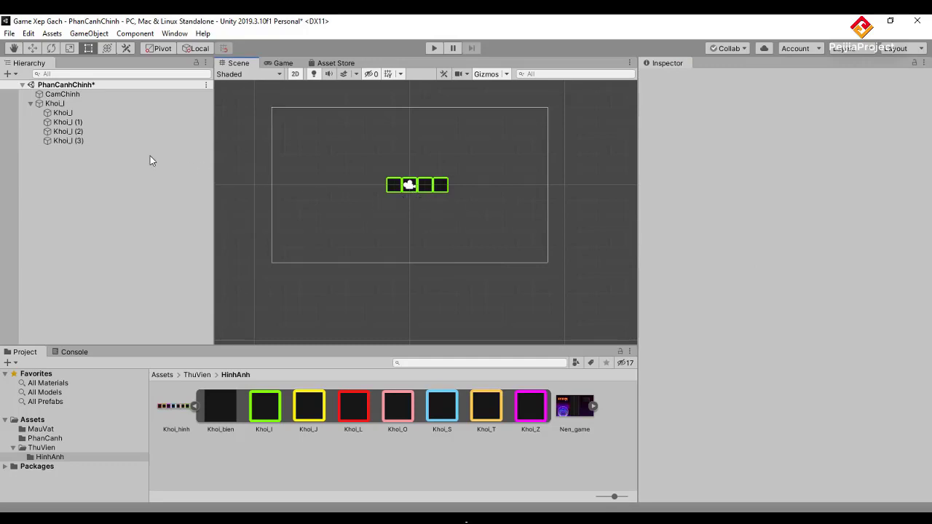
Step: Drag the Khoi_I group into MauVat to save it as a prefab, then select its Z rotation value
left_click(56, 104)
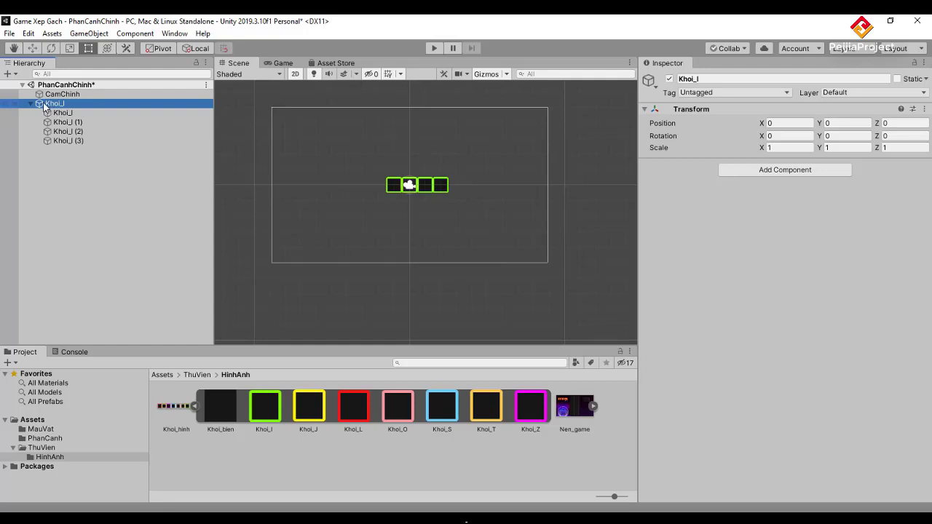
mouse_move(44, 105)
left_mouse_down()
mouse_move(55, 442)
mouse_move(46, 429)
left_mouse_up()
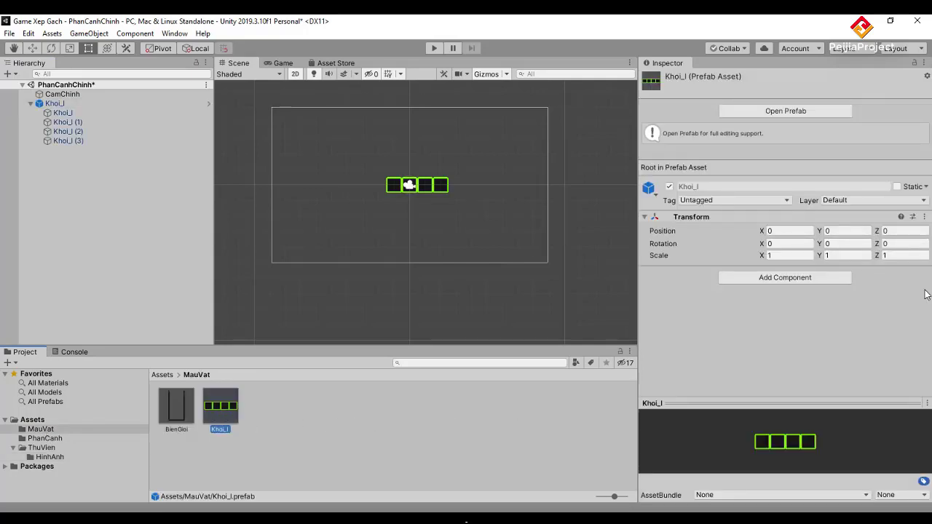
left_click(896, 244)
key("ctrl+a")
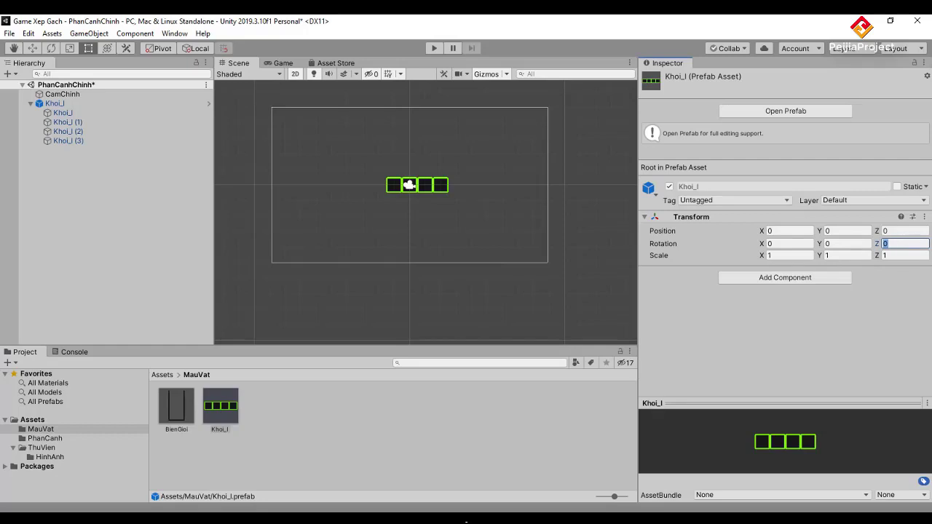
Step: Open the Khoi_I prefab in Prefab Mode and set its Z rotation to 0
type("90")
double_click(223, 401)
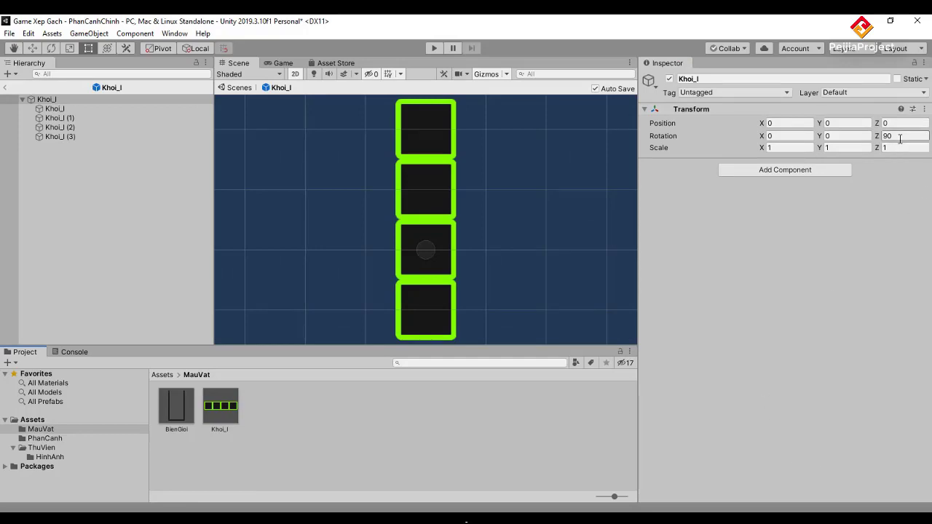
left_click(903, 135)
type("0")
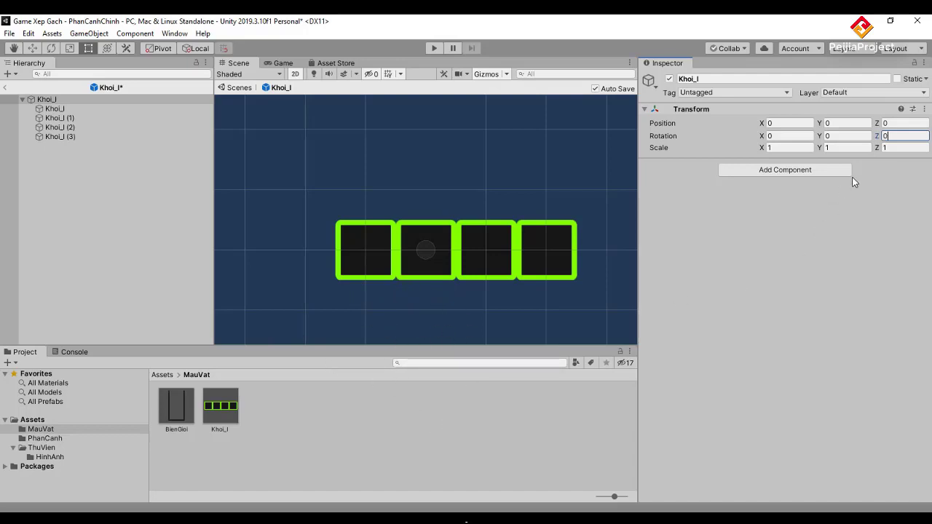
Step: Set the Khoi_I prefab's Z rotation to 90, then return to the PhanCanhChinh scene
type("90")
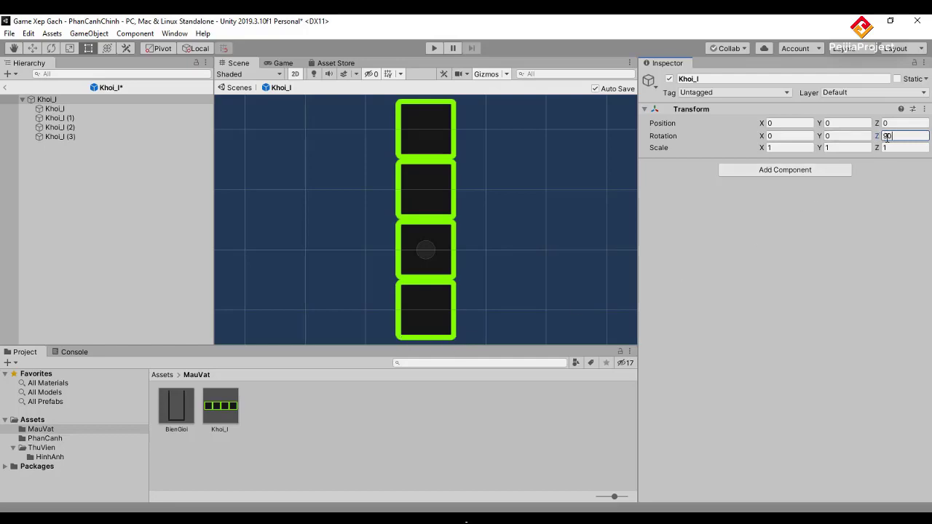
type("-")
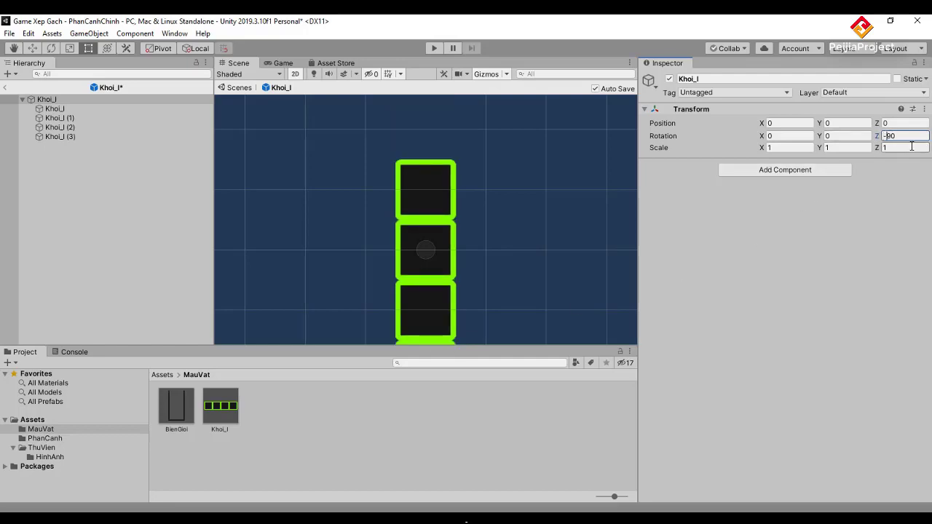
type("q")
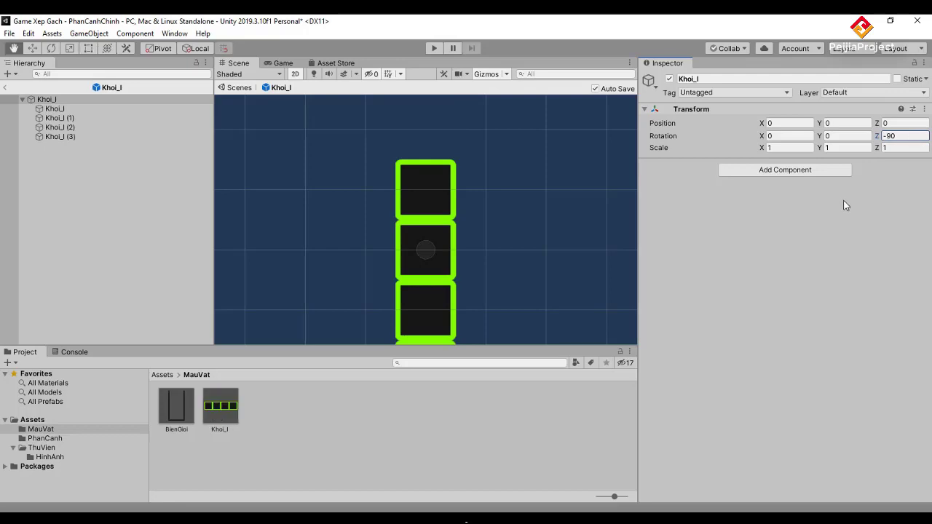
scroll(491, 235, "down", 2)
scroll(495, 255, "down", 2)
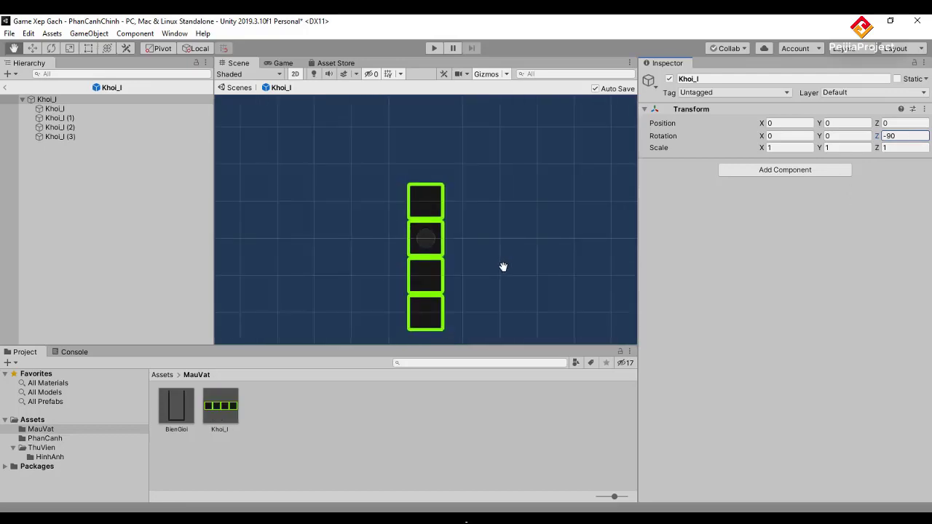
key("t")
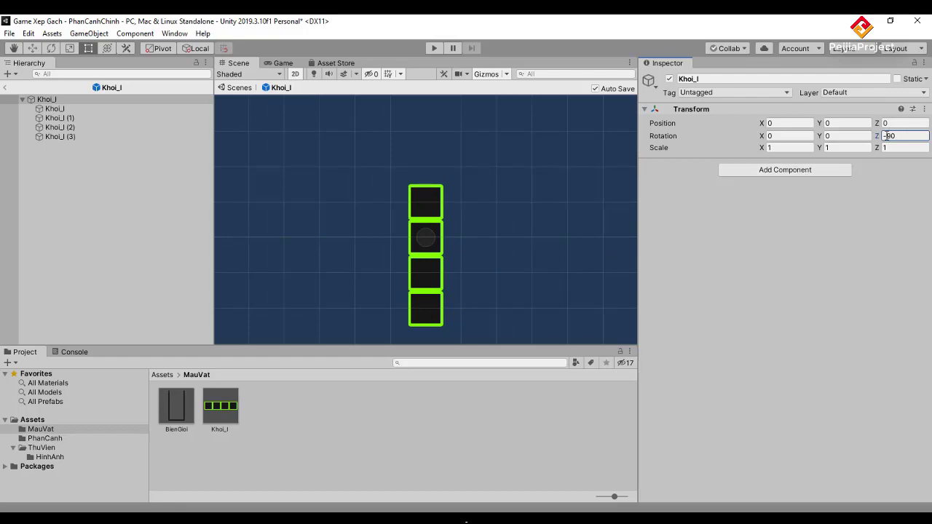
type("-")
key("Delete")
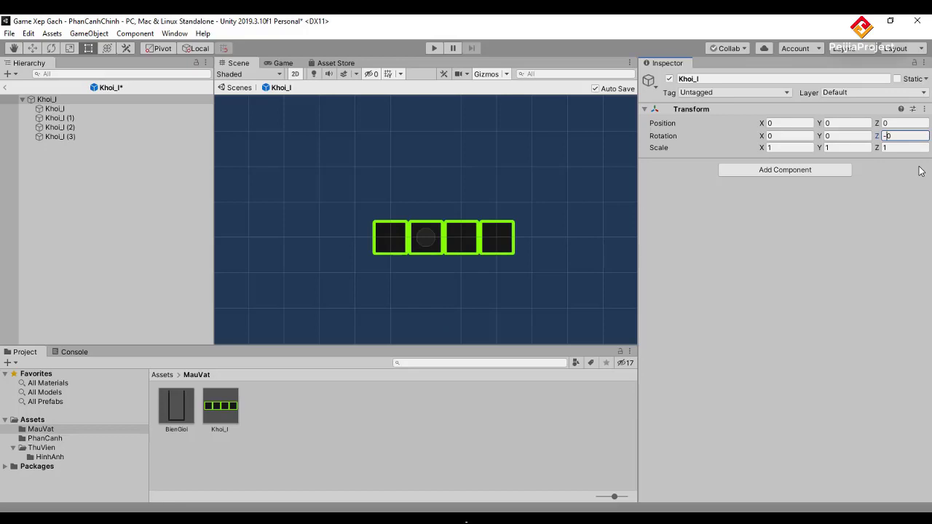
type("9")
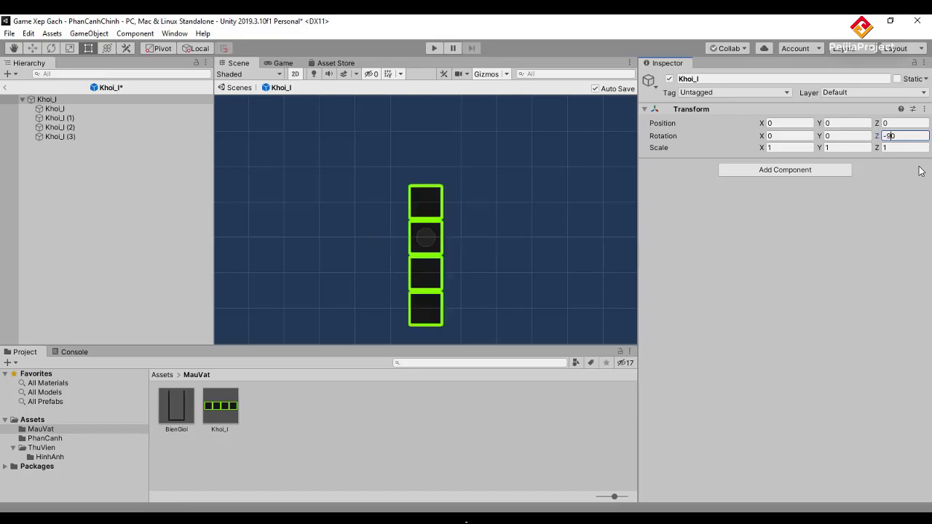
key("BackSpace")
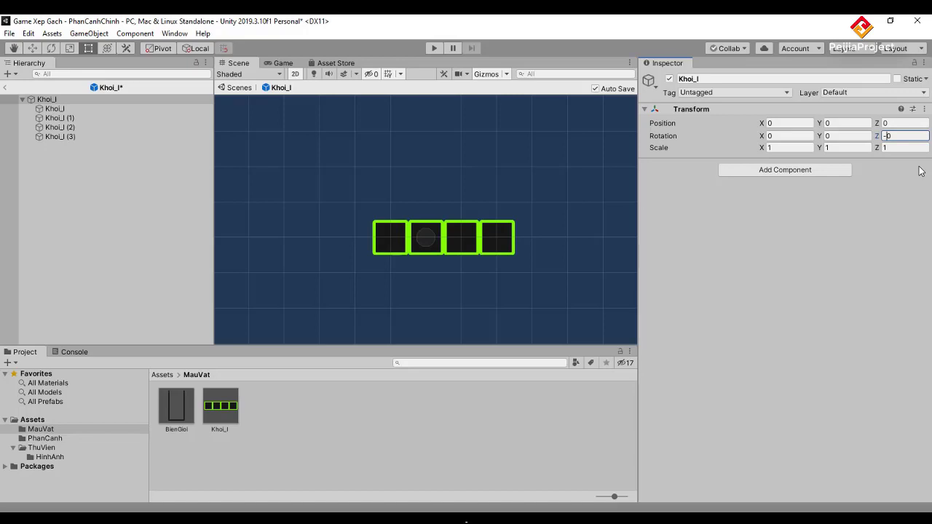
key("BackSpace")
type("9")
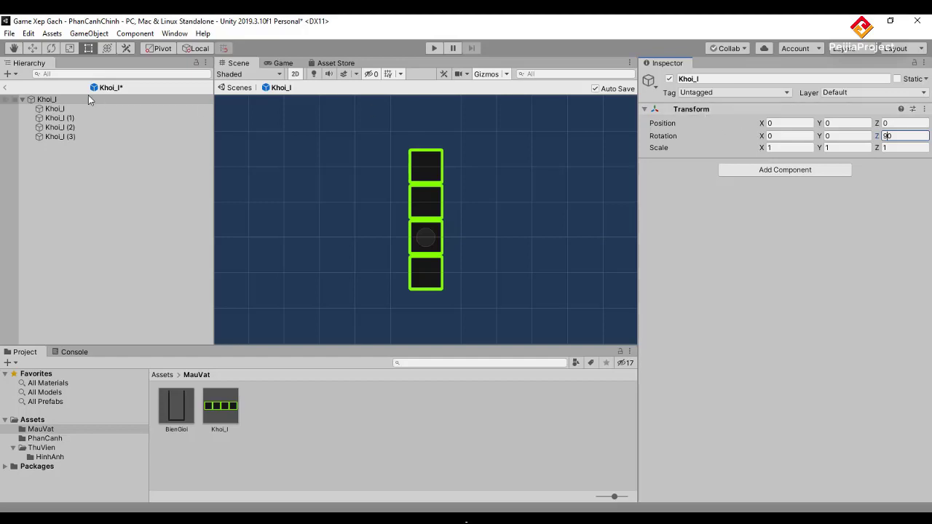
left_click(6, 88)
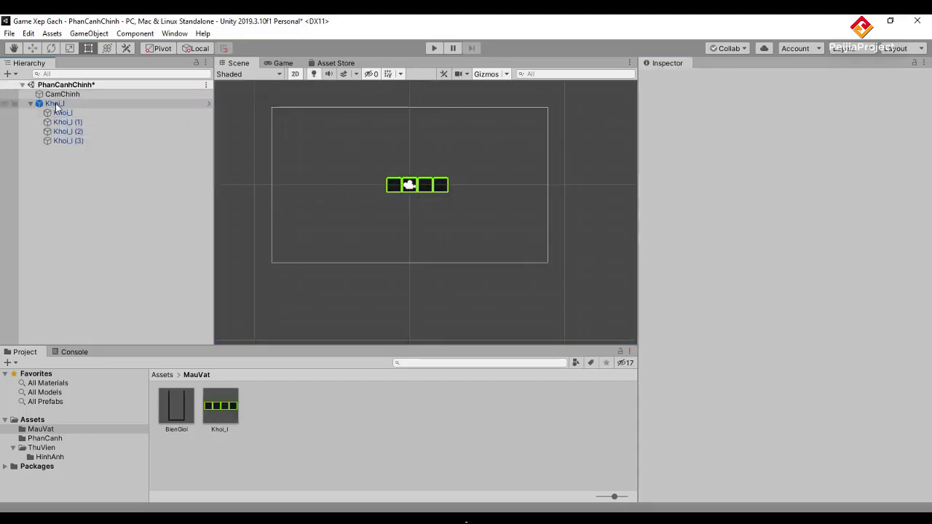
Step: Delete the Khoi_I instance from the scene and create a new empty GameObject
left_click_drag(420, 195, 264, 185)
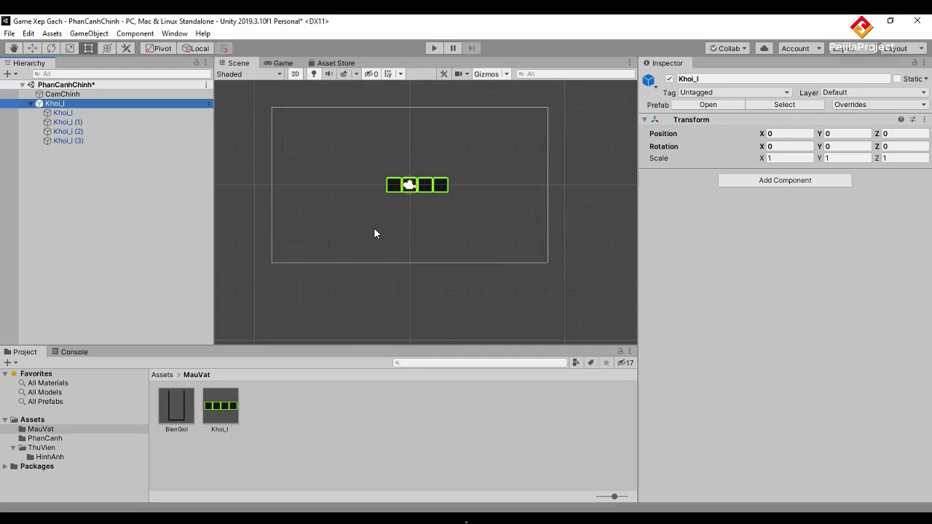
key("Delete")
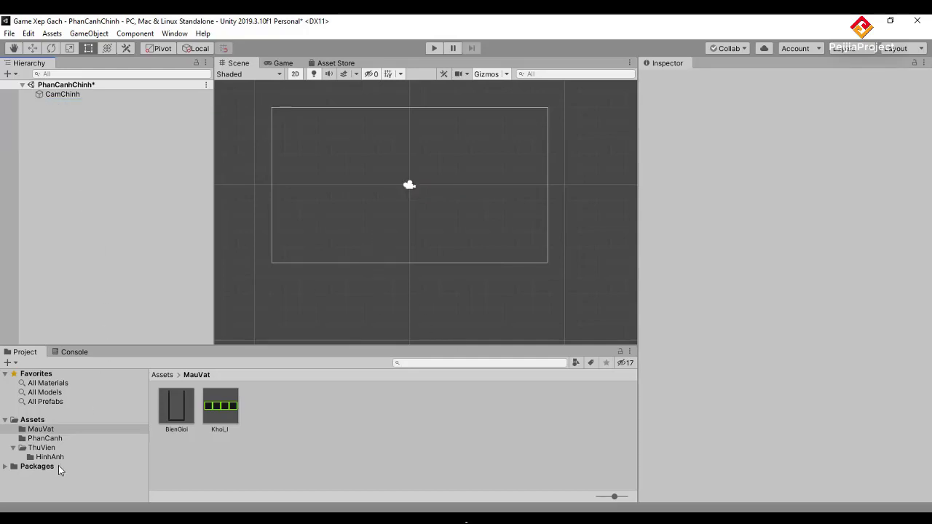
left_click(48, 458)
right_click(93, 201)
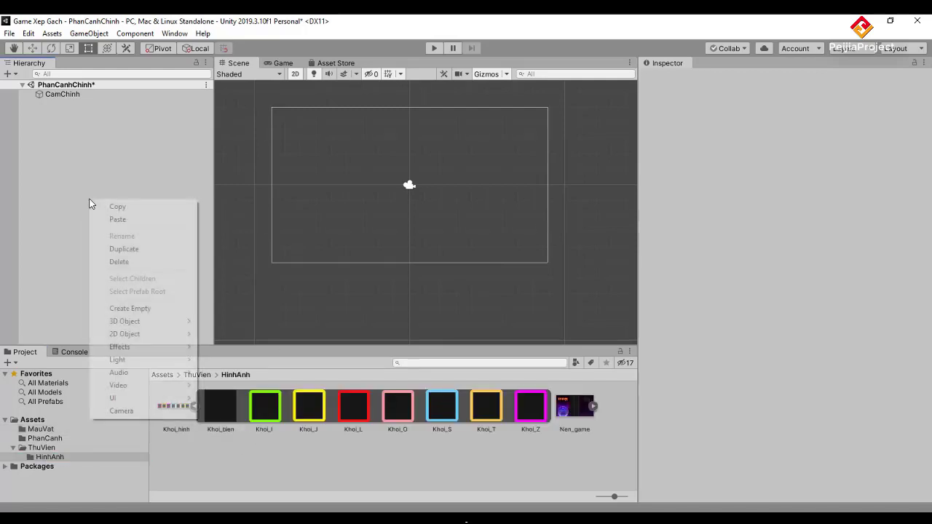
left_click(124, 308)
left_click(80, 106)
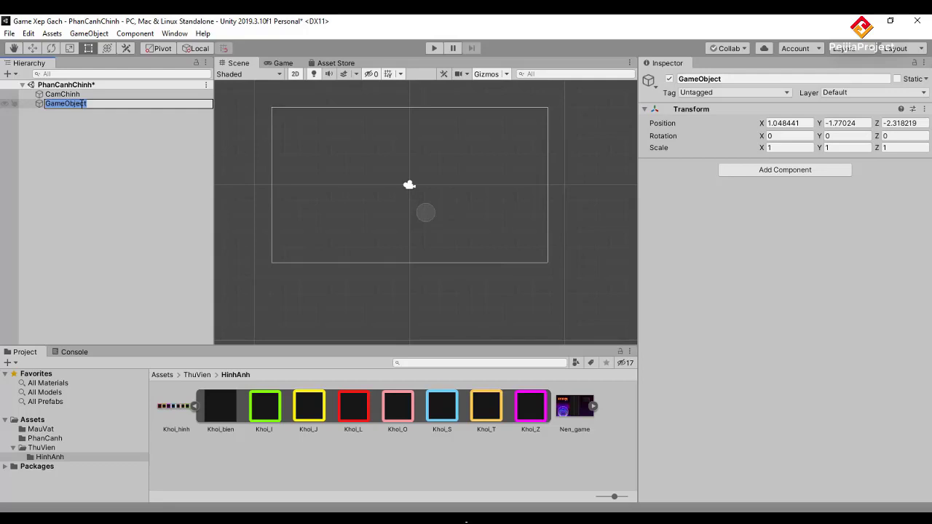
Step: Name the object Khoi_J, add a Khoi_J sprite child named Khoi_J, and duplicate it three times
type("Khoi_")
type("J")
key("Return")
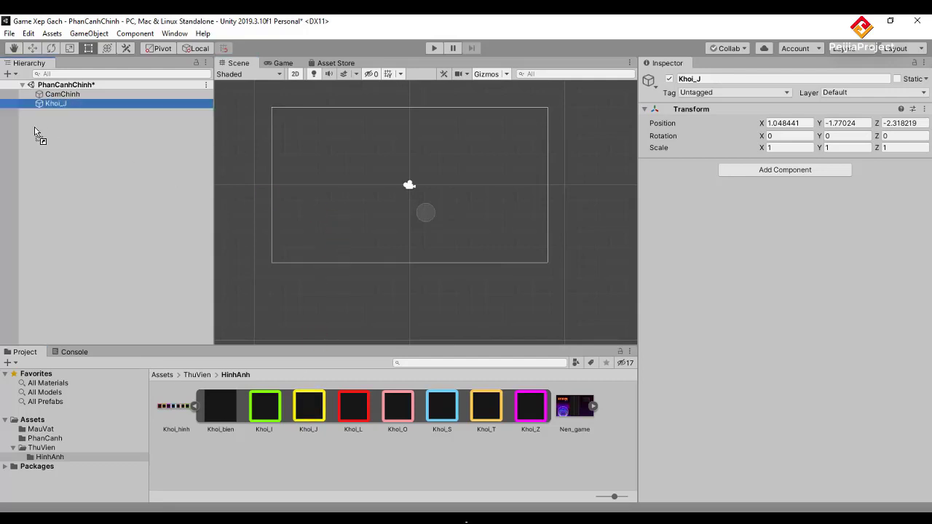
mouse_move(304, 413)
left_mouse_down()
mouse_move(41, 135)
mouse_move(56, 102)
left_mouse_up()
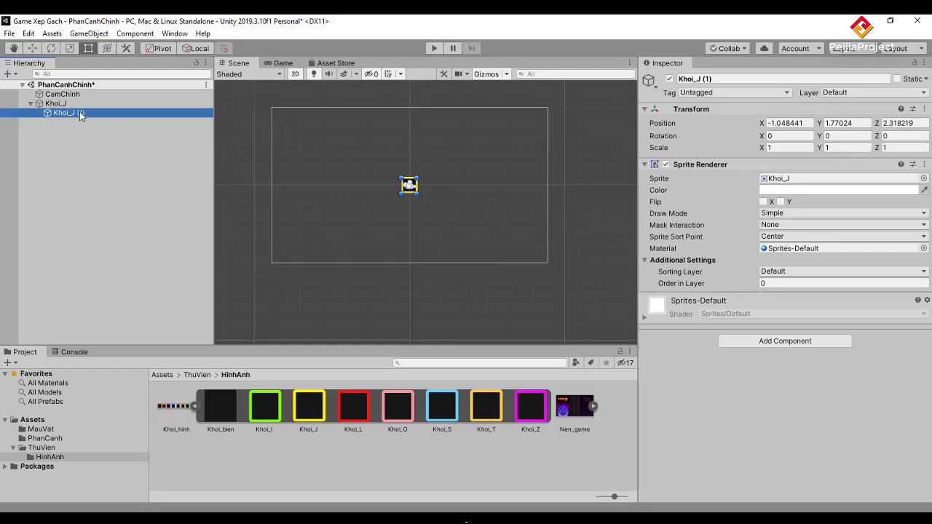
key("F2")
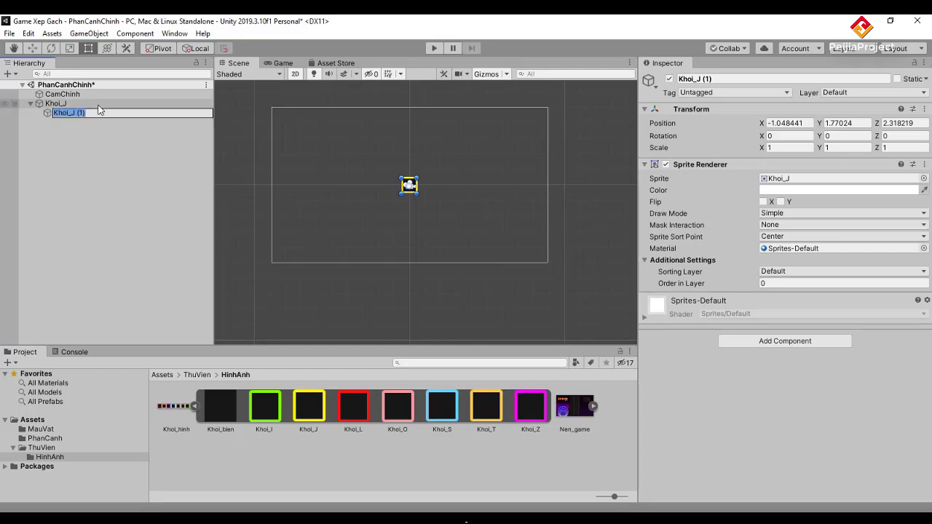
left_click(101, 110)
key("BackSpace")
key("BackSpace")
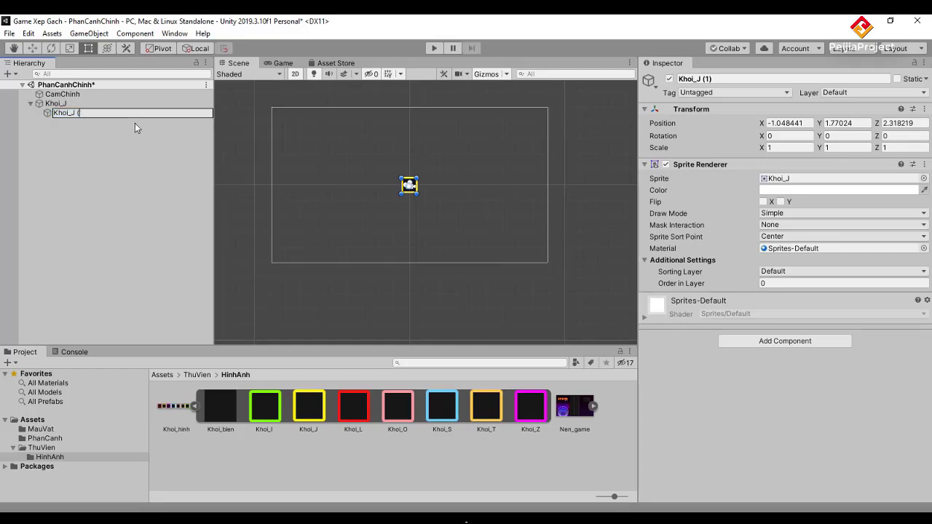
key("BackSpace")
key("BackSpace")
key("Return")
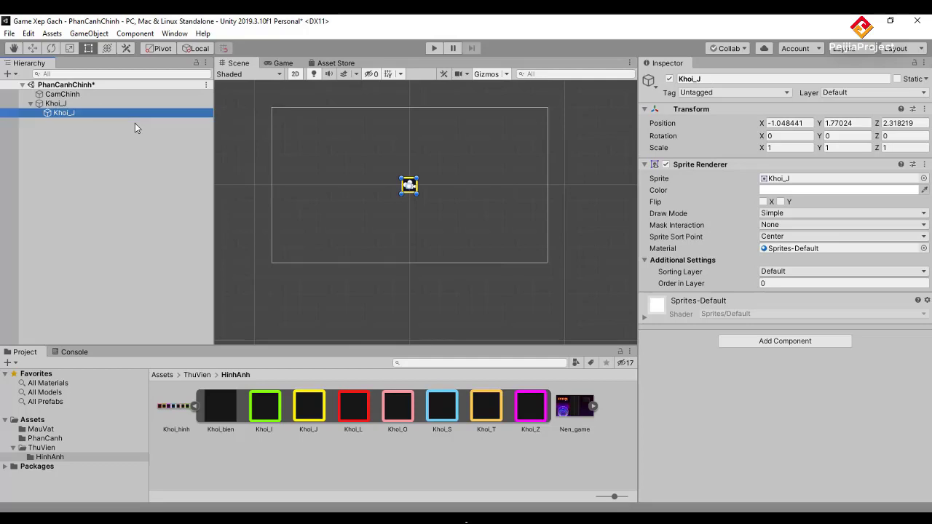
key("ctrl+d")
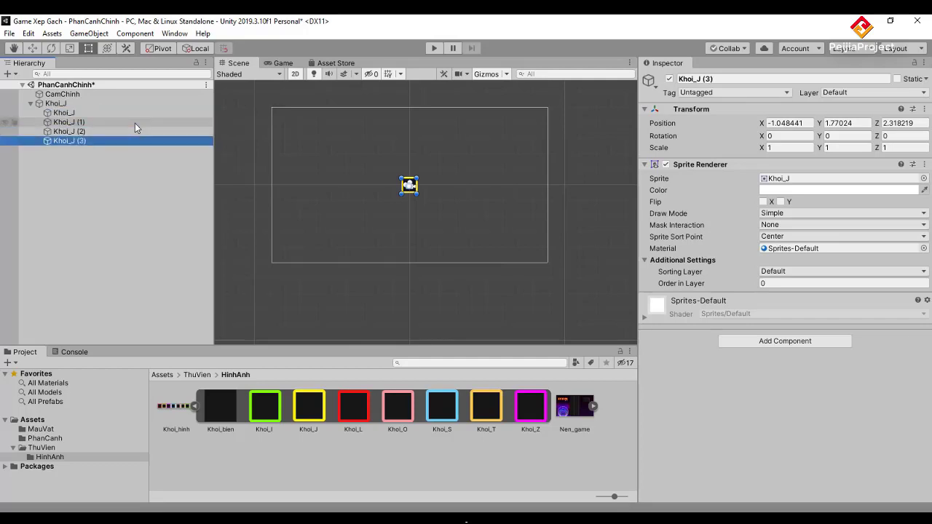
Step: Set the parent Khoi_J object's position to 0, 0, 0
left_click(73, 112)
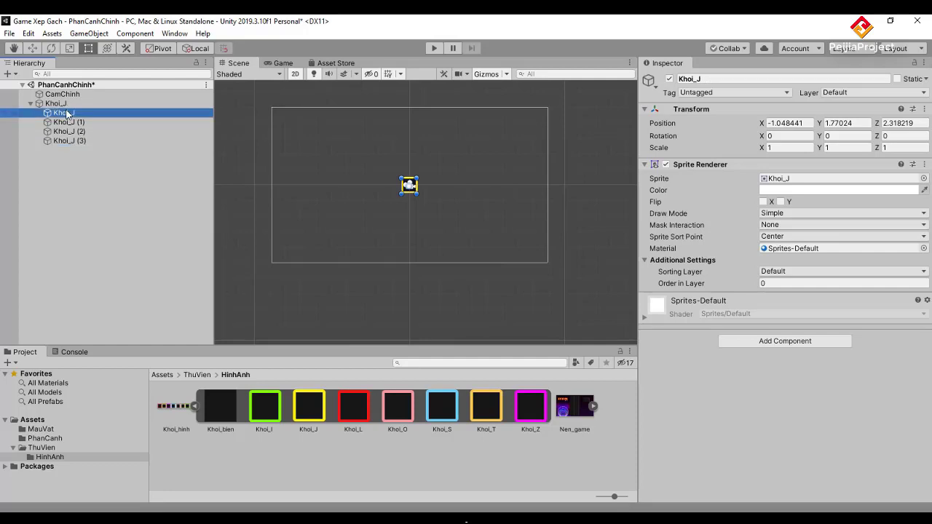
left_click(59, 104)
left_click(800, 125)
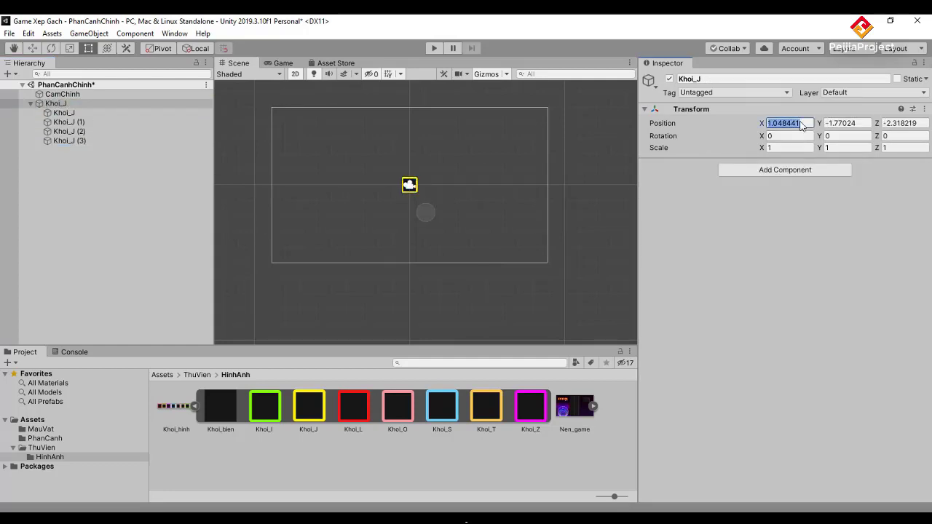
type("0")
key("Tab")
type("0")
key("Tab")
type("0")
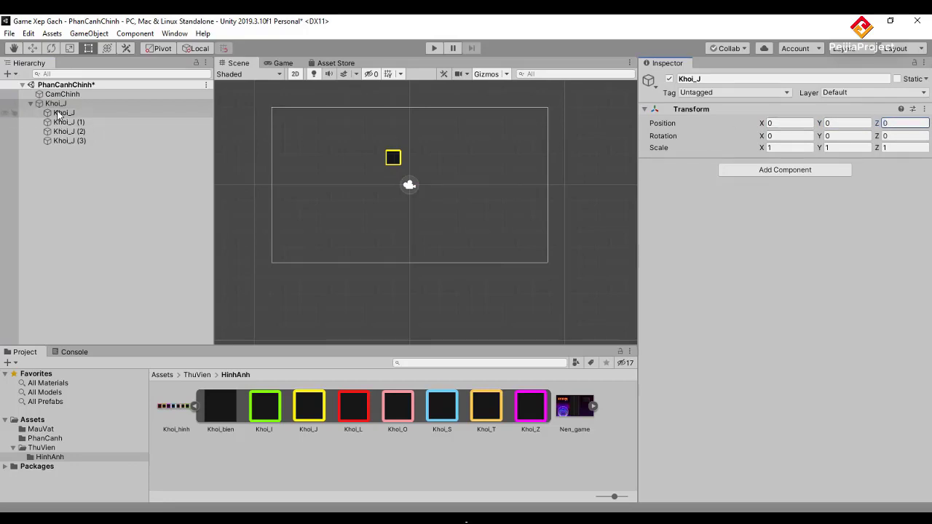
Step: Set the first child square Khoi_J's position to 0, 0, 0
left_click(64, 113)
left_click(794, 124)
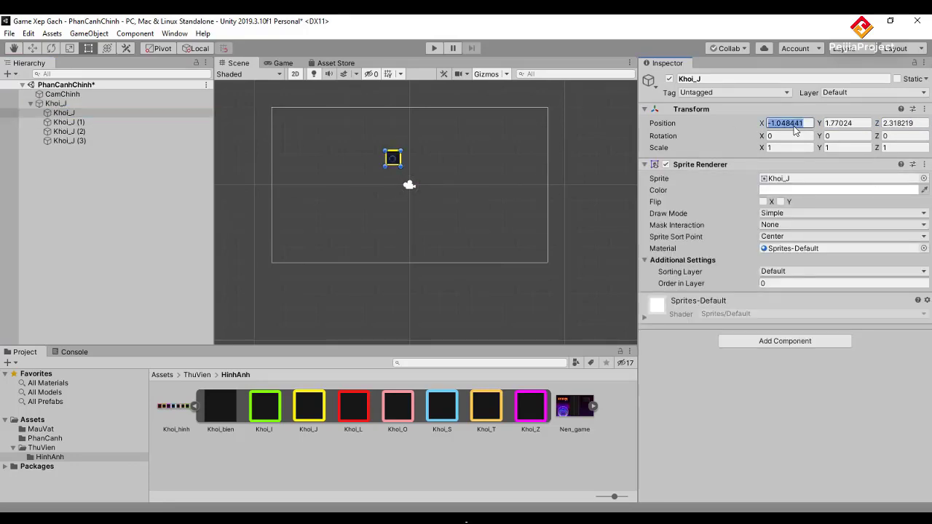
type("0")
key("Tab")
type("0")
key("Tab")
type("0")
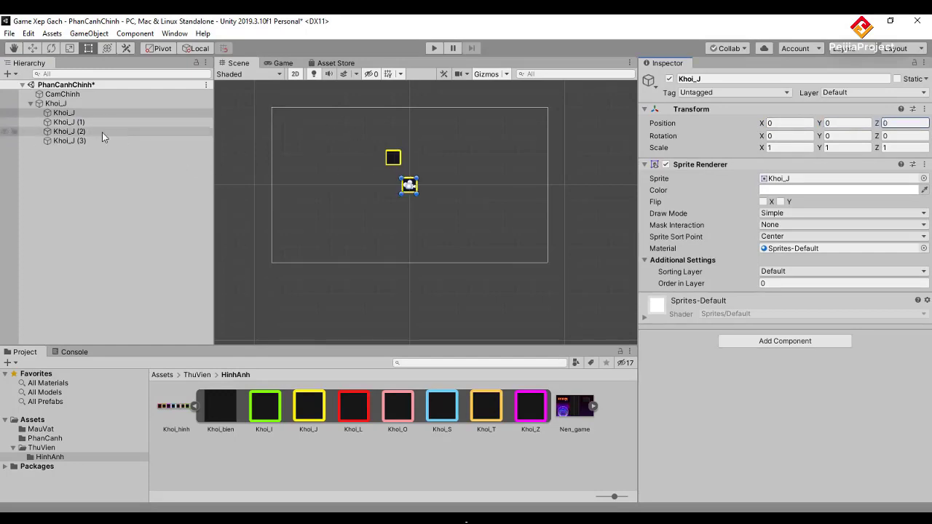
Step: Move Khoi_J (1) to position -1, 0, 0
left_click(58, 123)
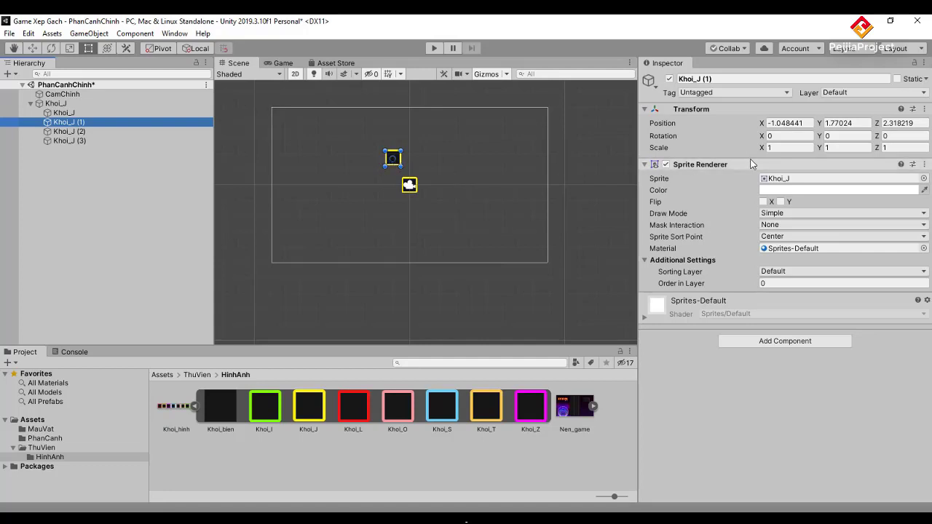
left_click(75, 113)
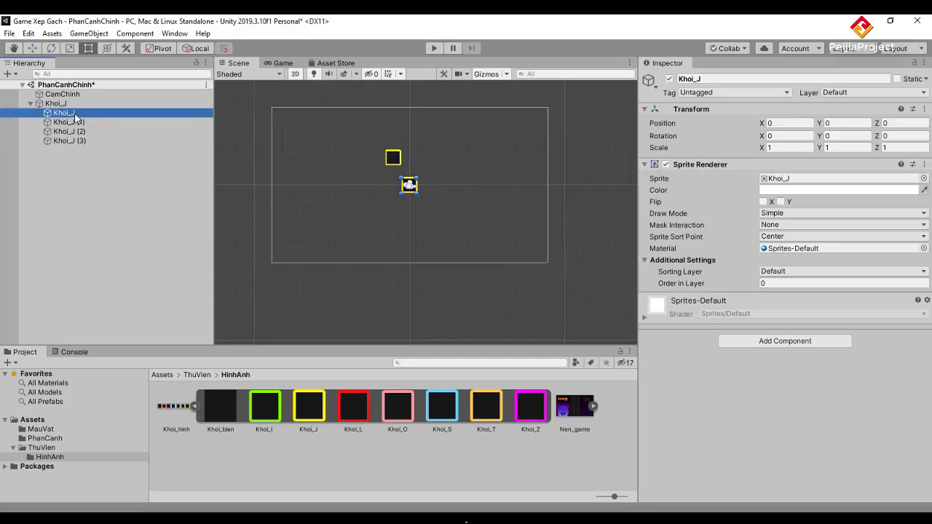
left_click(74, 121)
left_click(732, 129)
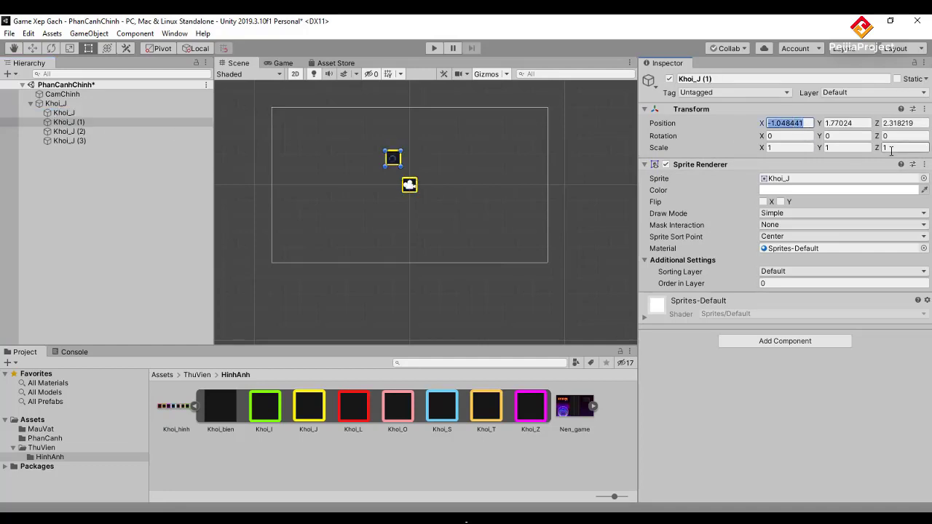
type("-1")
key("Tab")
type("0")
key("Tab")
type("0")
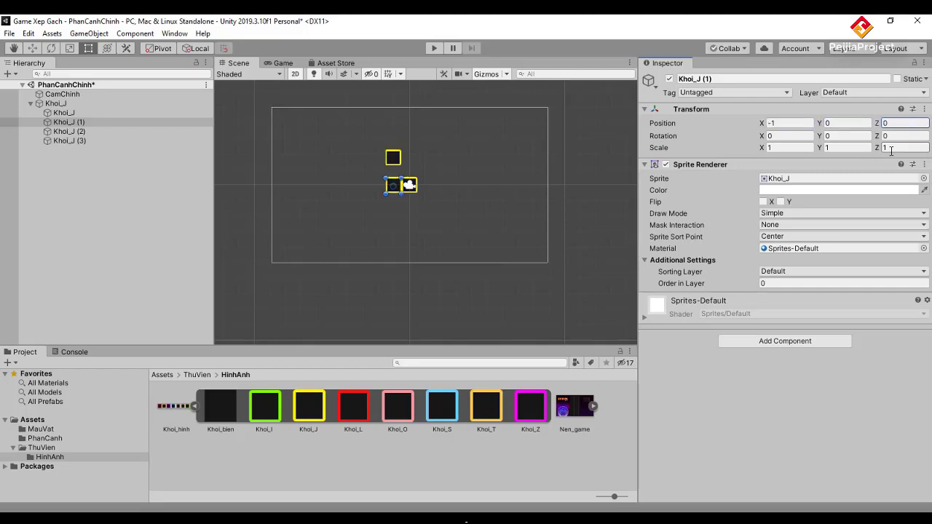
Step: Move Khoi_J (2) to position 1, 0, 0, correcting its Y from 1 to 0
left_click(71, 132)
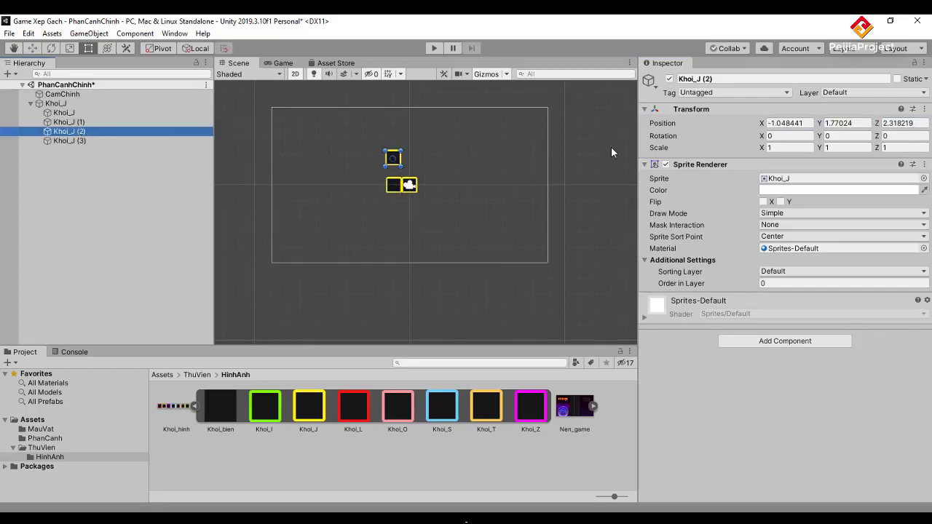
left_click(727, 124)
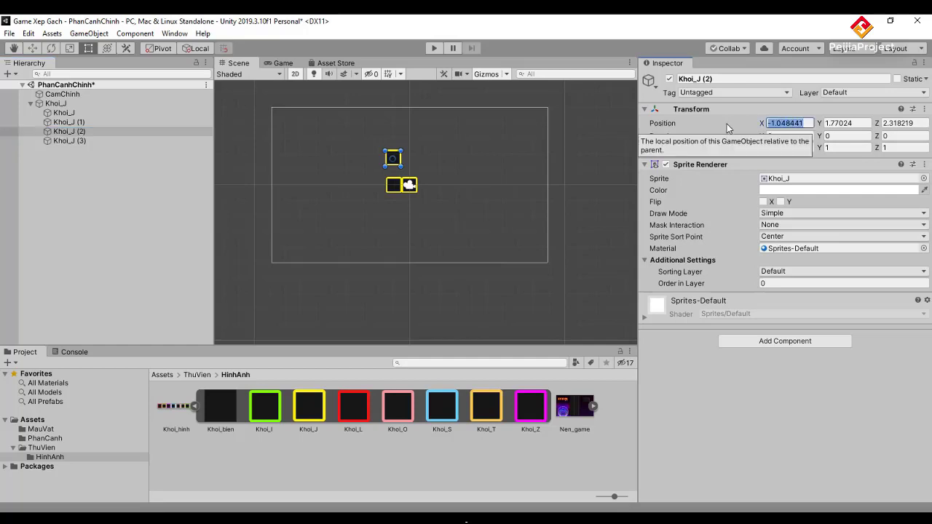
type("1")
key("Tab")
type("1")
key("Tab")
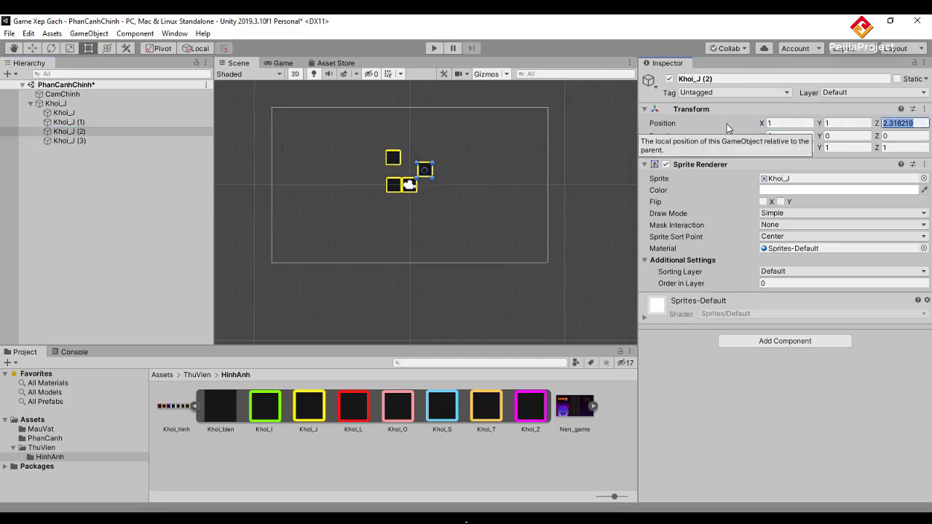
type("0")
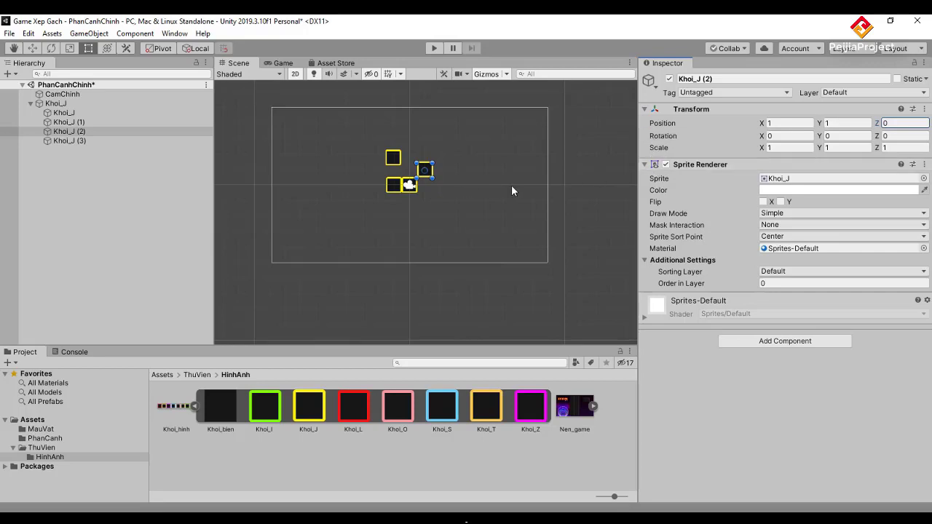
left_click(786, 123)
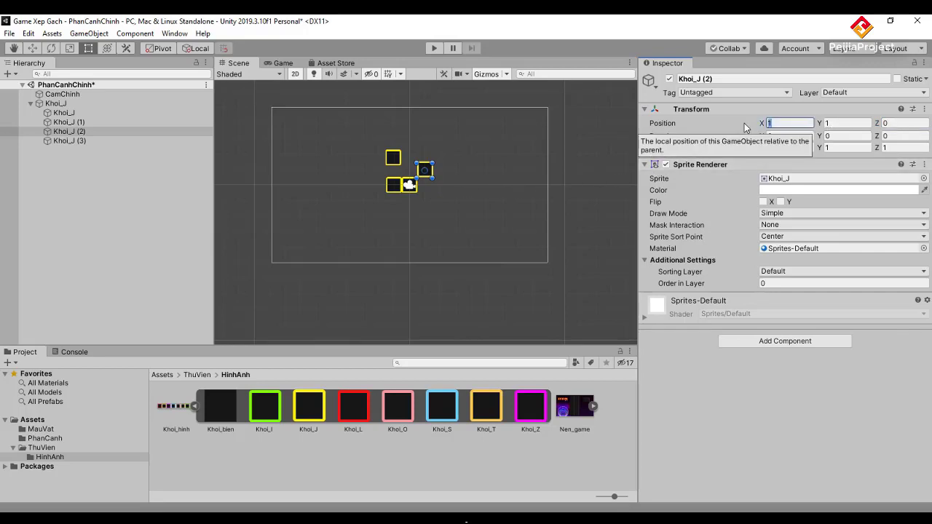
key("Tab")
type("0")
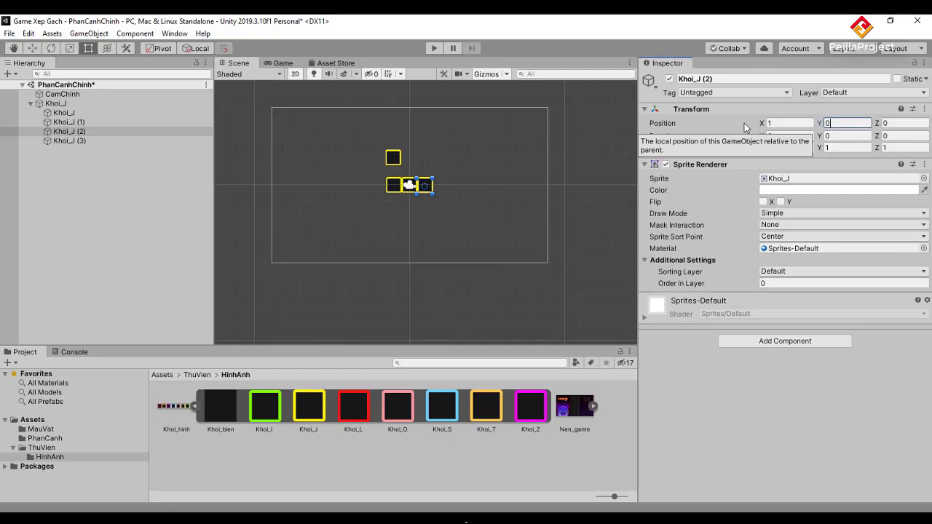
Step: Move Khoi_J (3) to position 1, -1, 0, below the row's right end
left_click(397, 158)
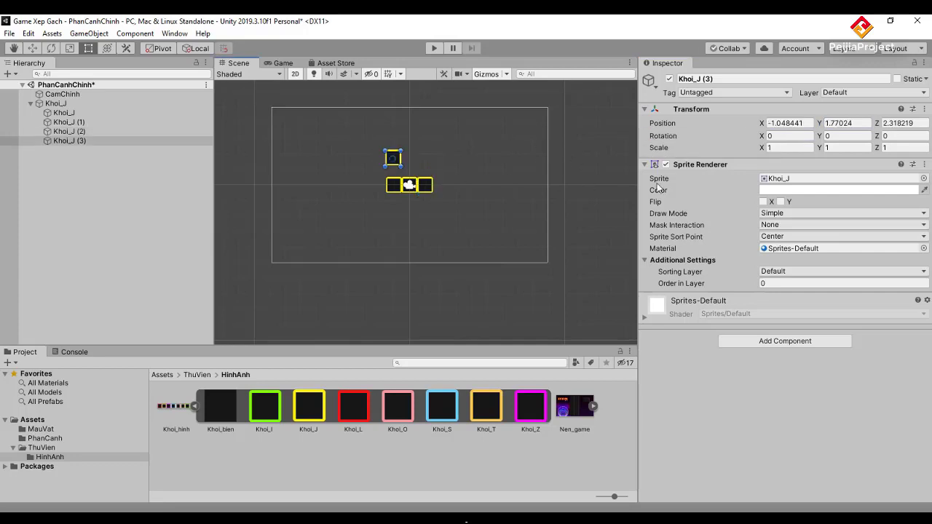
left_click(786, 123)
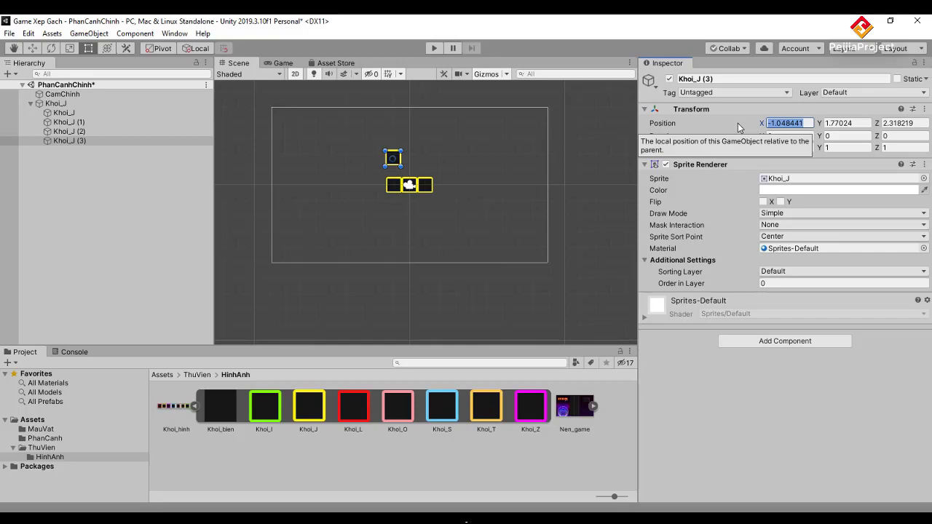
type("1")
key("Tab")
type("-")
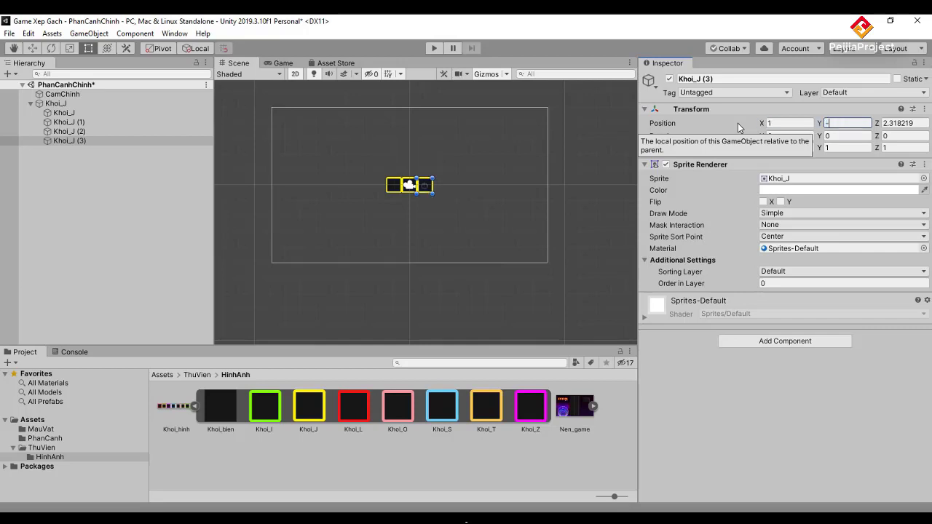
type("1")
key("Tab")
type("0")
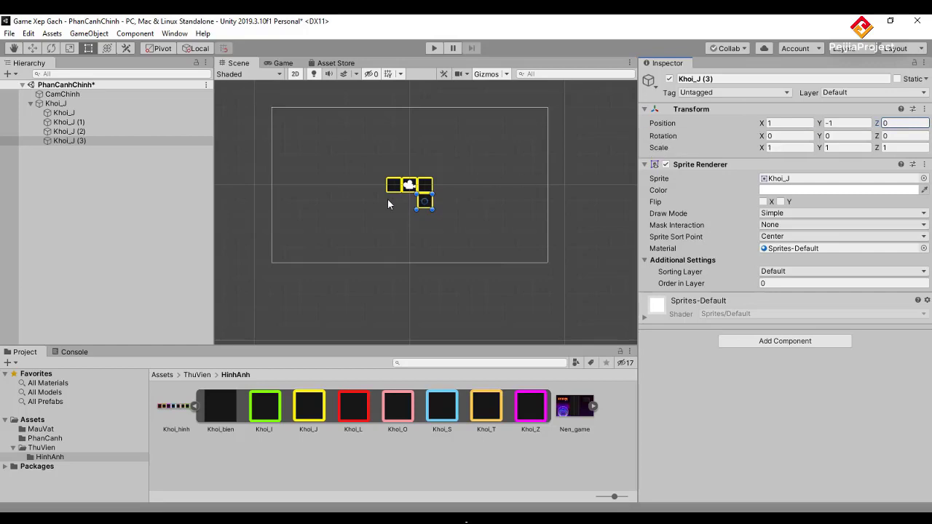
left_click(375, 221)
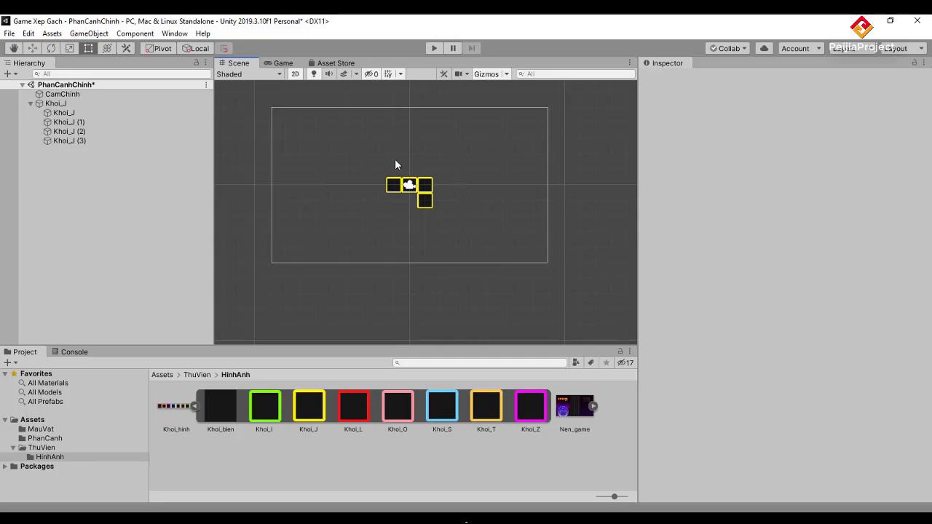
Step: Drag Khoi_J into the MauVat folder as a prefab, then delete its scene instance
left_click(42, 103)
mouse_move(41, 103)
left_mouse_down()
mouse_move(50, 440)
mouse_move(46, 433)
left_mouse_up()
left_click(51, 104)
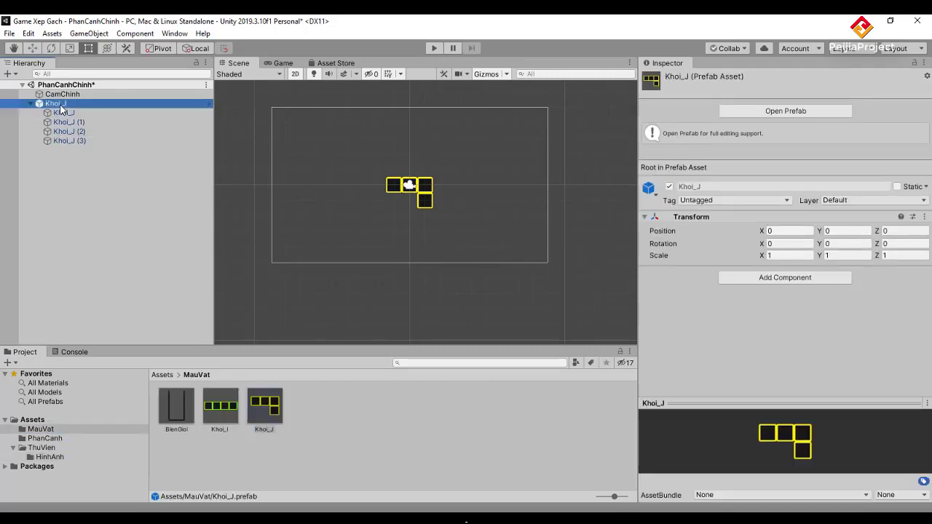
key("Delete")
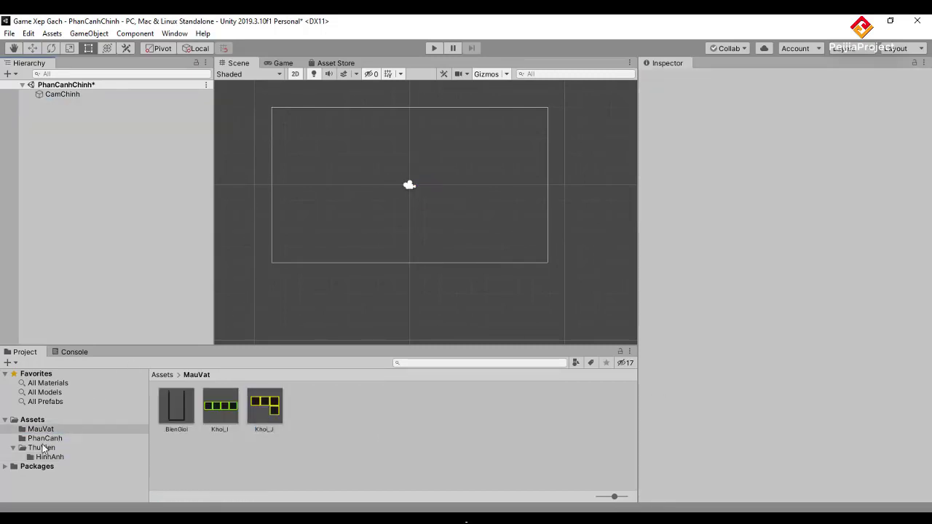
Step: Show the HinhAnh sprites and add a new empty GameObject to the Hierarchy for renaming
left_click(49, 457)
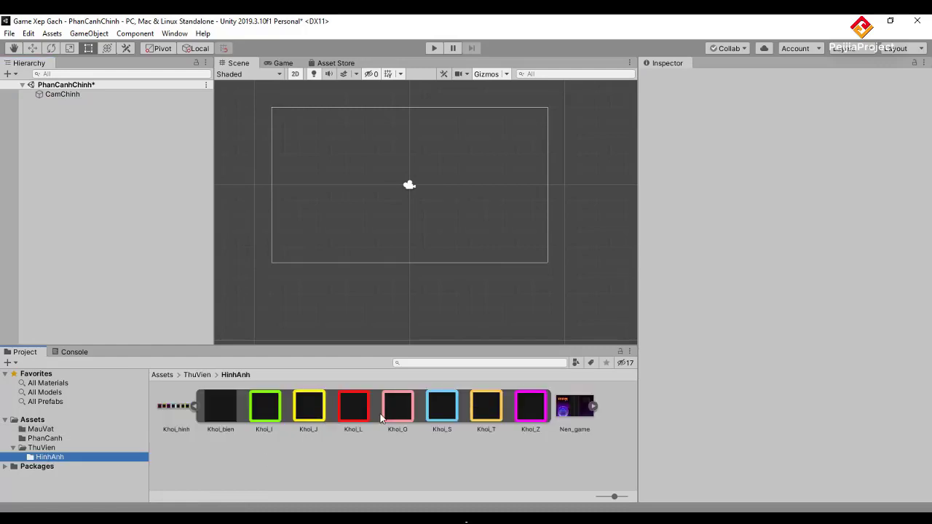
right_click(94, 164)
left_click(131, 274)
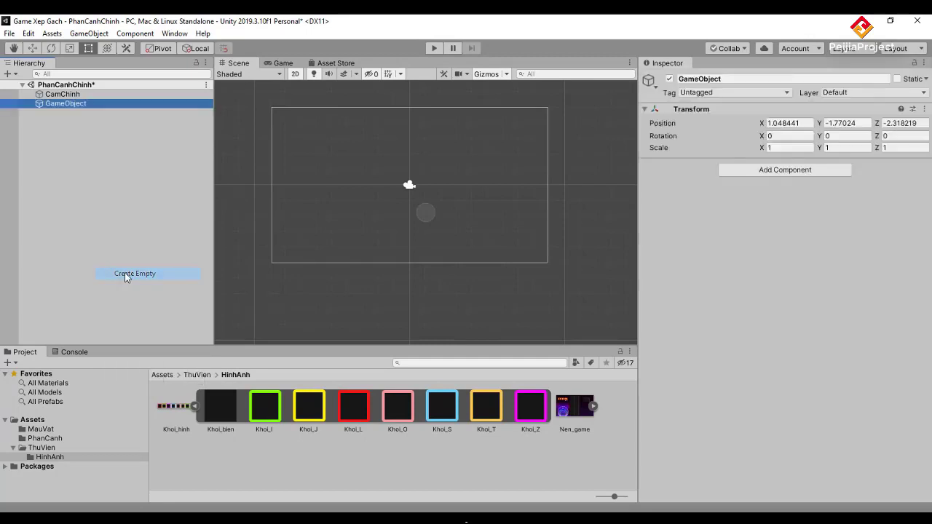
left_click(78, 104)
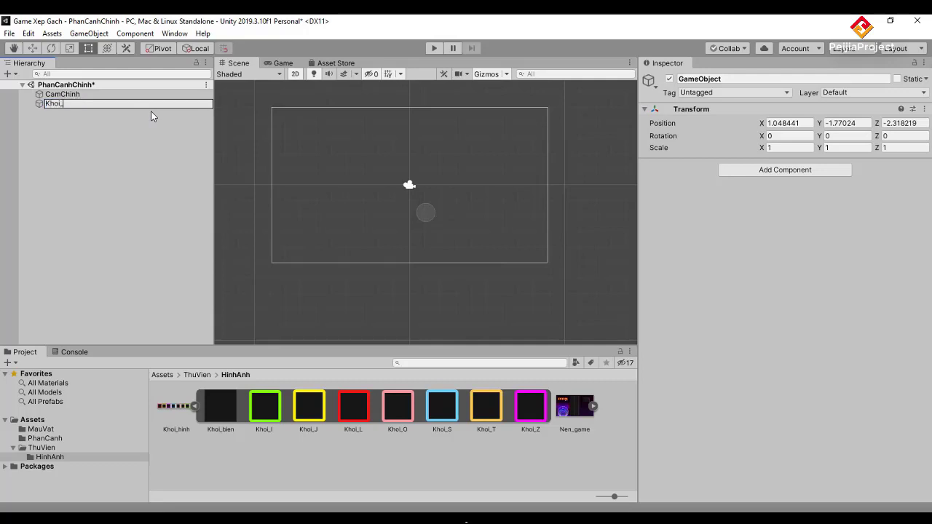
type("L")
Step: Name the empty object Khoi_L, nest the red Khoi_L square under it, and duplicate the square into four copies
key("Return")
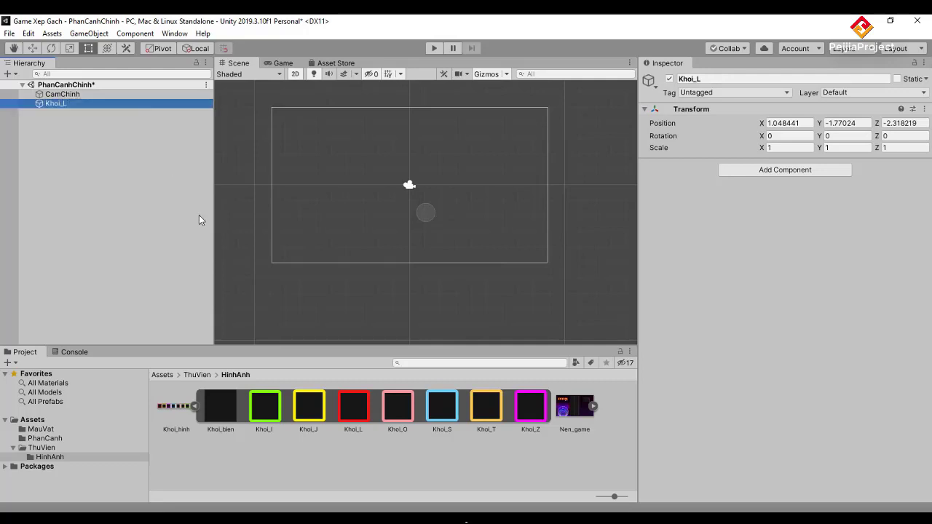
left_click_drag(359, 406, 67, 113)
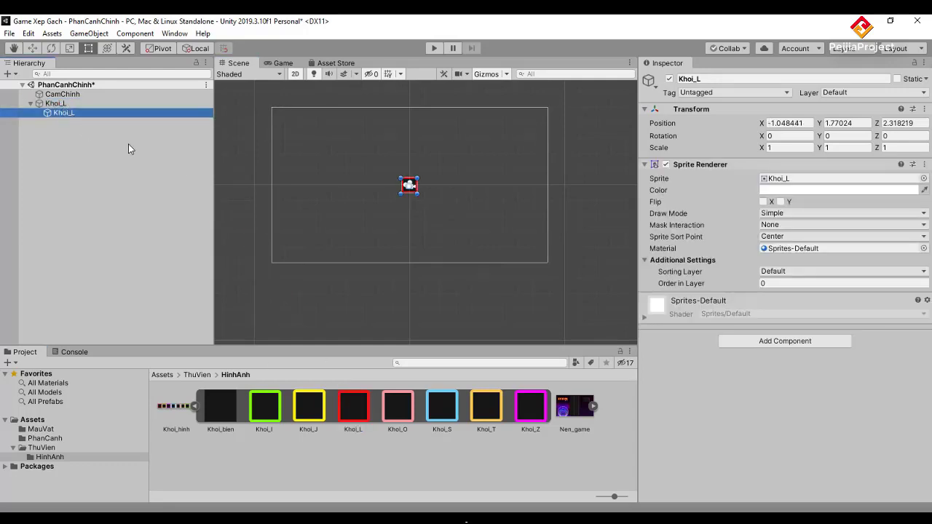
left_click(67, 113)
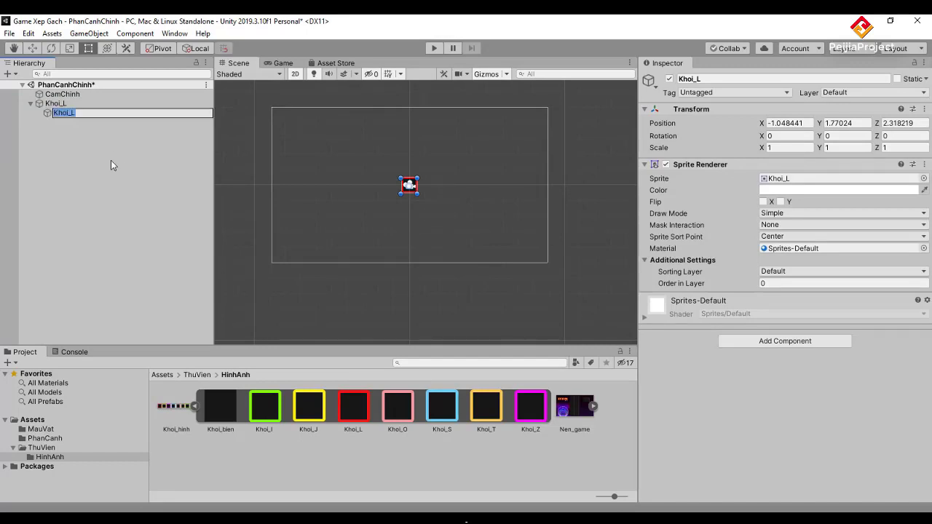
key("Return")
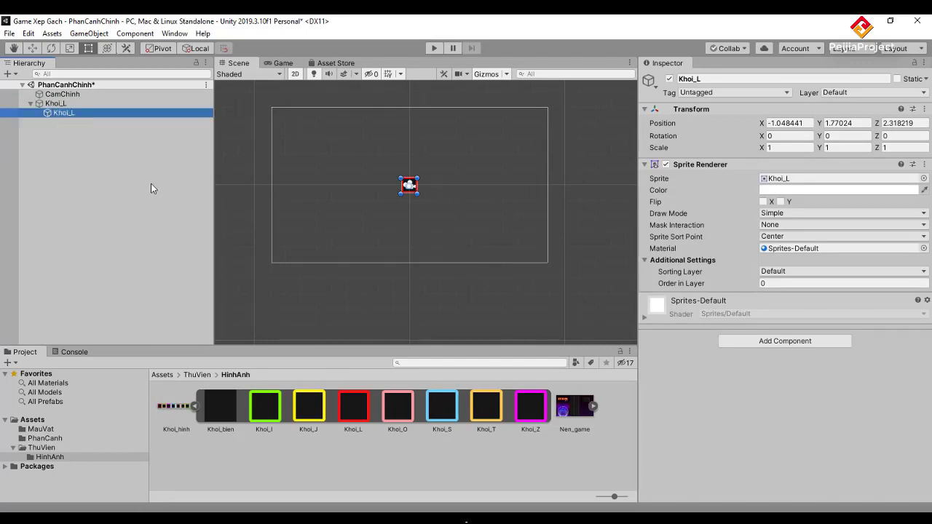
key("ctrl+d")
key("ctrl+d")
key("ctrl+d")
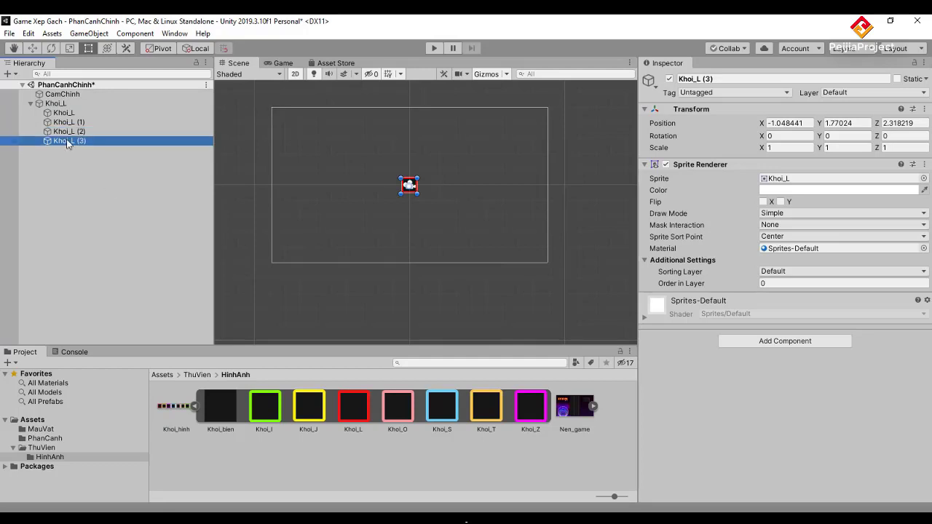
Step: Set the Khoi_L group's position to 0, 0, 0
left_click(55, 103)
left_click(779, 123)
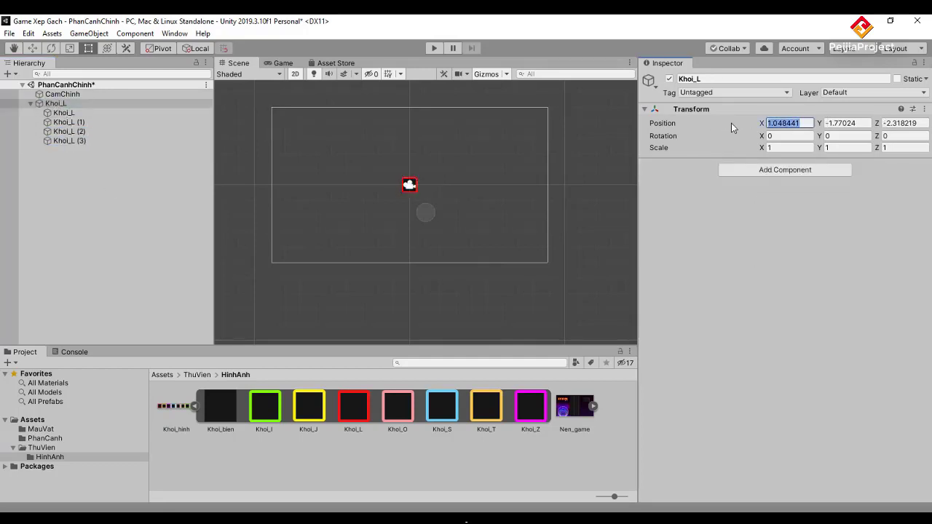
type("0")
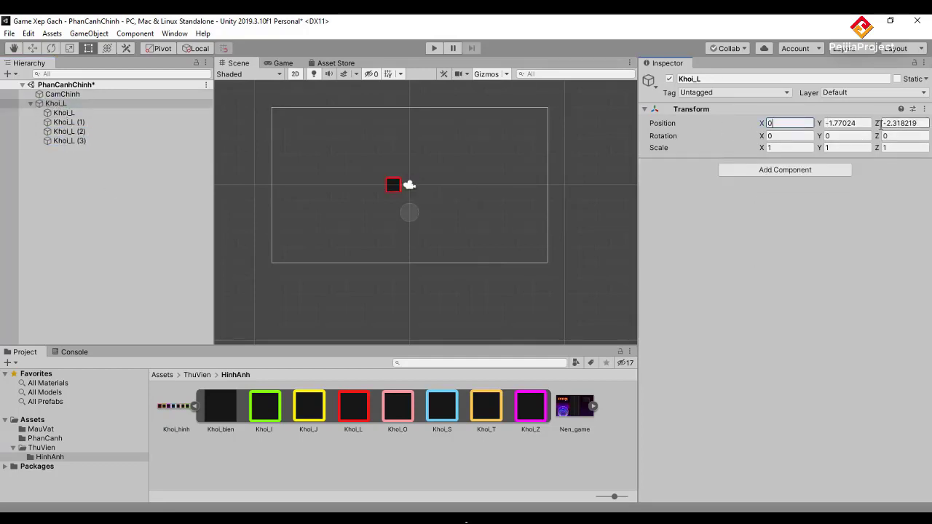
key("Tab")
type("0")
key("Tab")
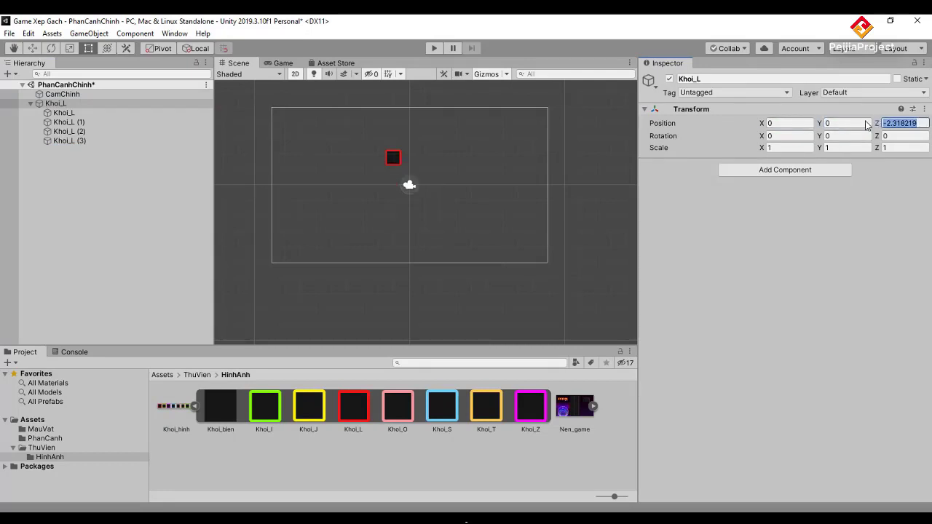
type("0")
Step: Place the first red Khoi_L square at 0, 0, 0
left_click(64, 113)
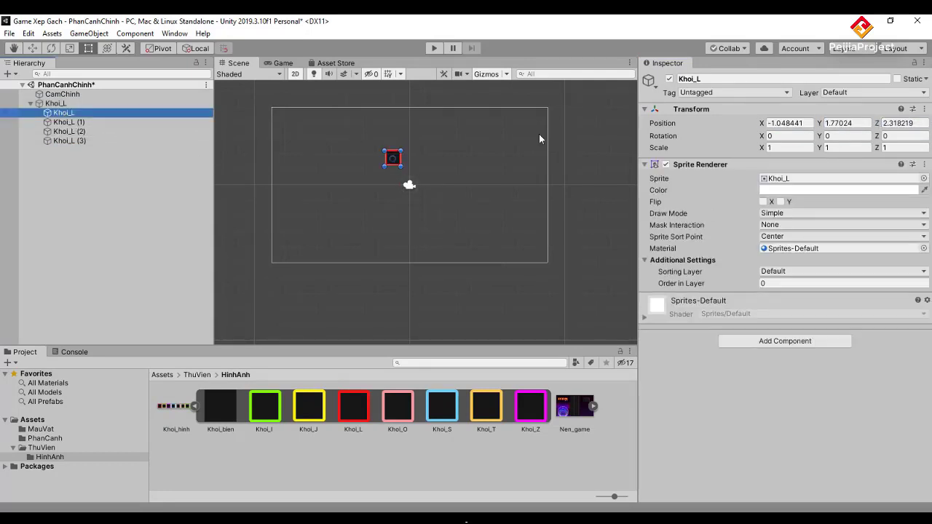
left_click(794, 123)
type("0")
key("Tab")
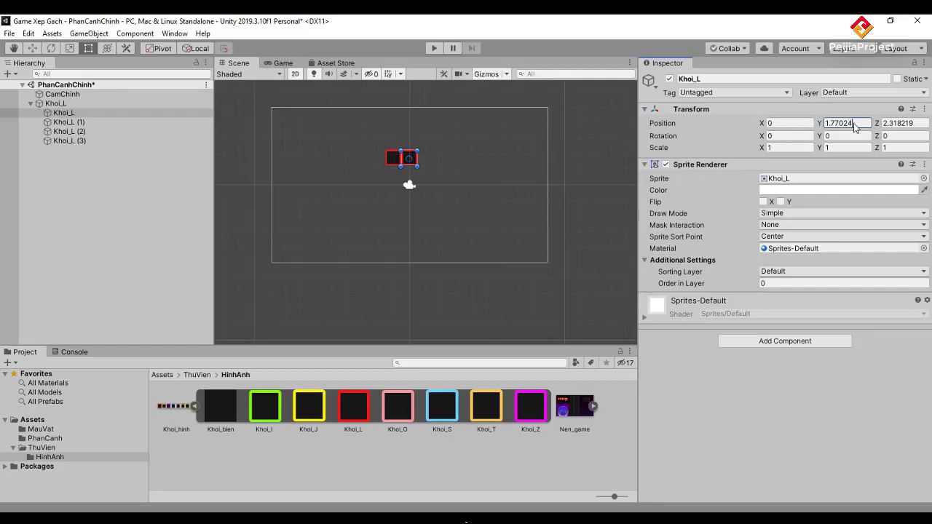
type("0")
key("Tab")
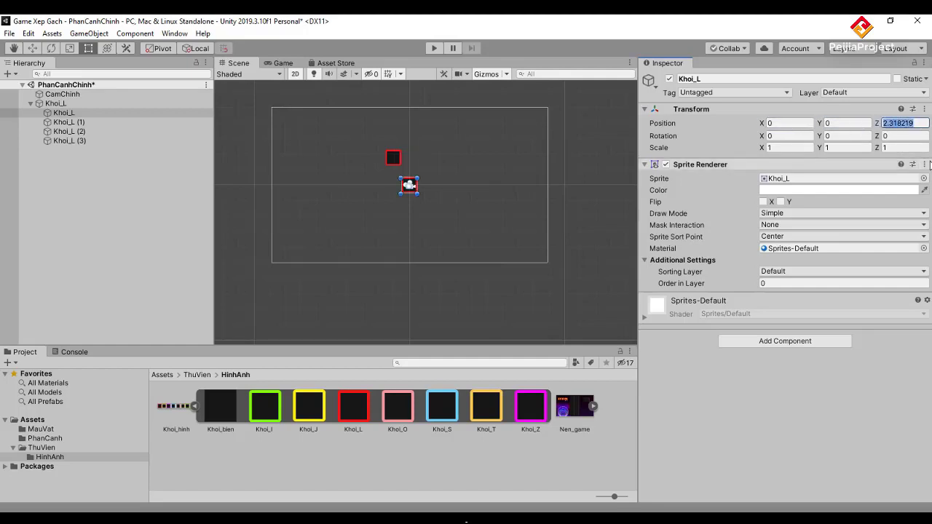
type("0")
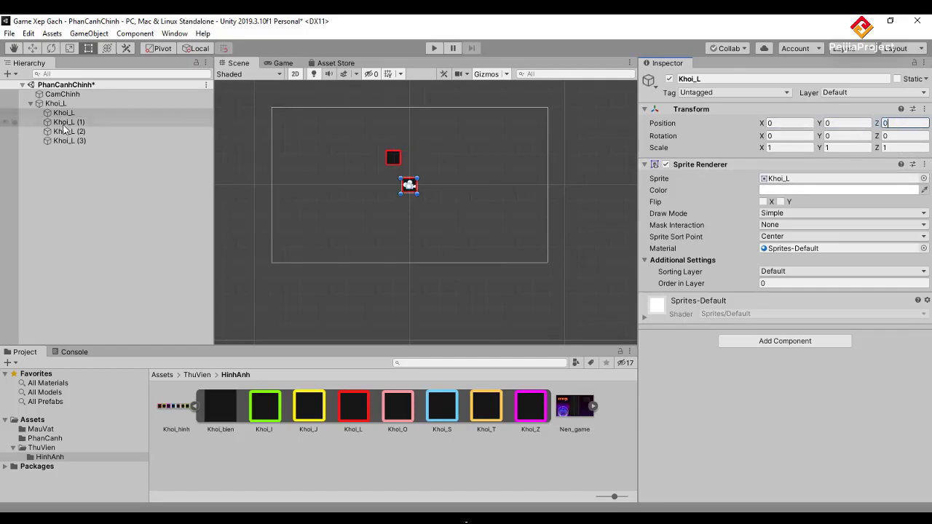
Step: Move Khoi_L (1) to position -1, 0, 0
left_click(64, 123)
left_click(732, 122)
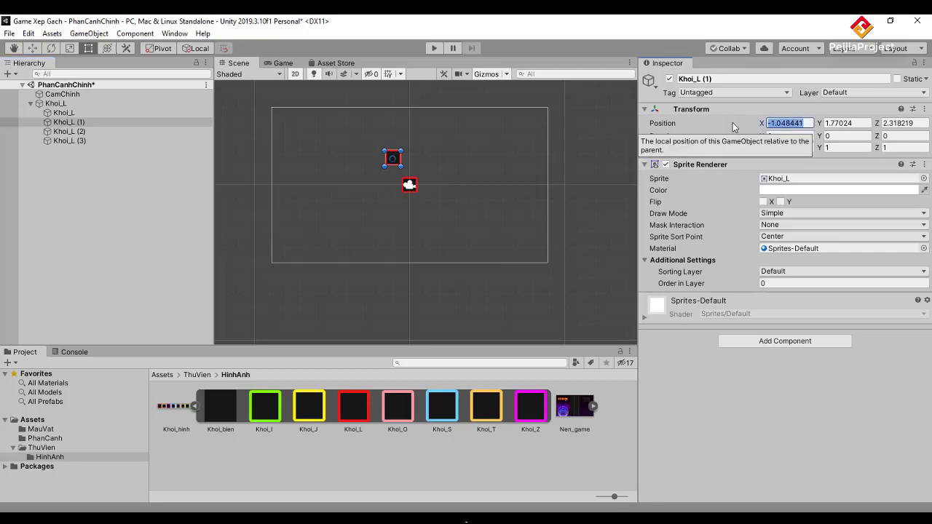
type("-1")
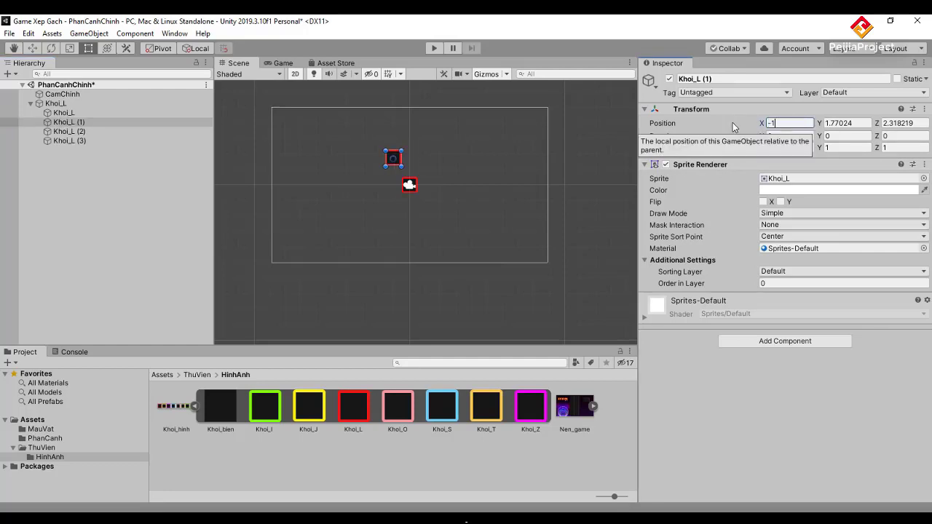
key("Tab")
type("0")
key("Tab")
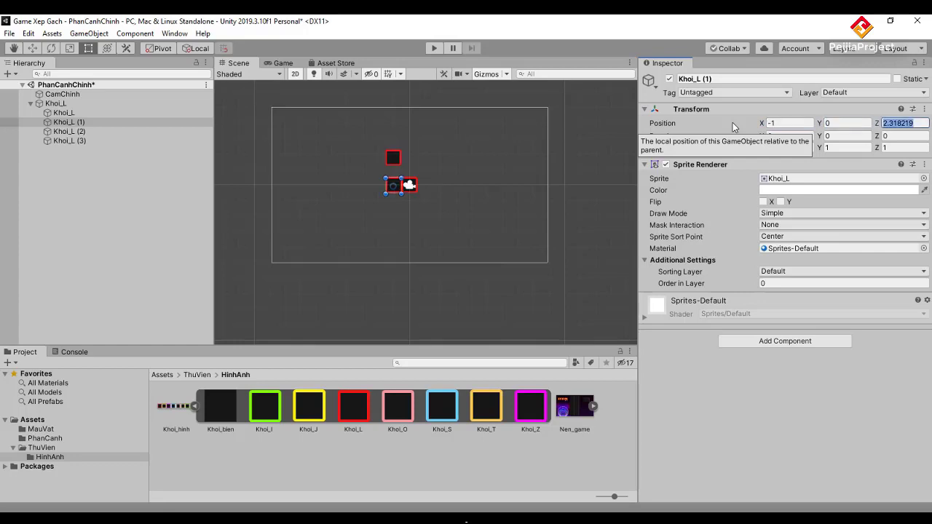
type("0")
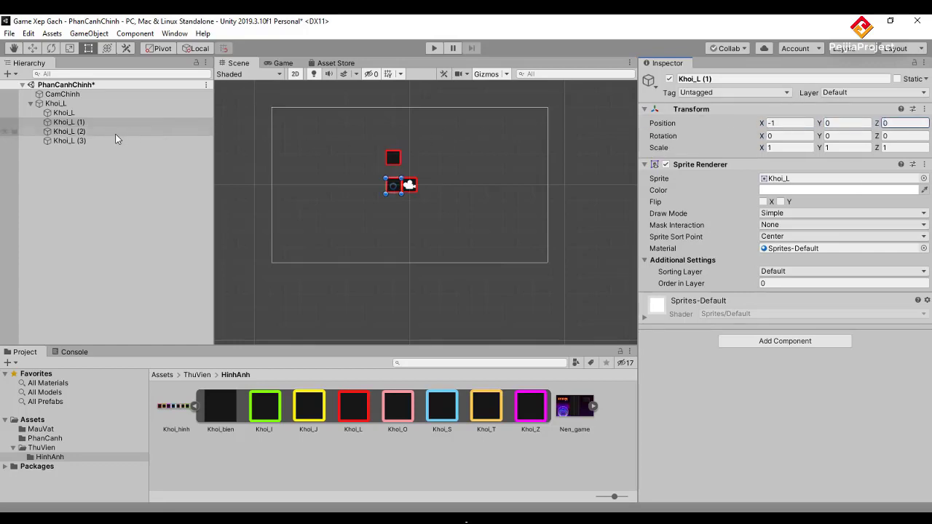
Step: Move Khoi_L (2) to position -1, -1, 0
left_click(71, 132)
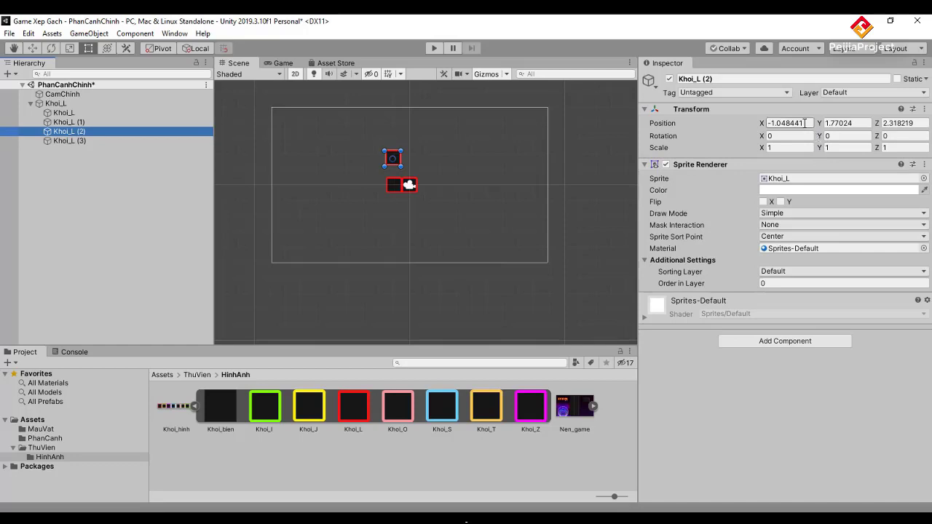
left_click(786, 123)
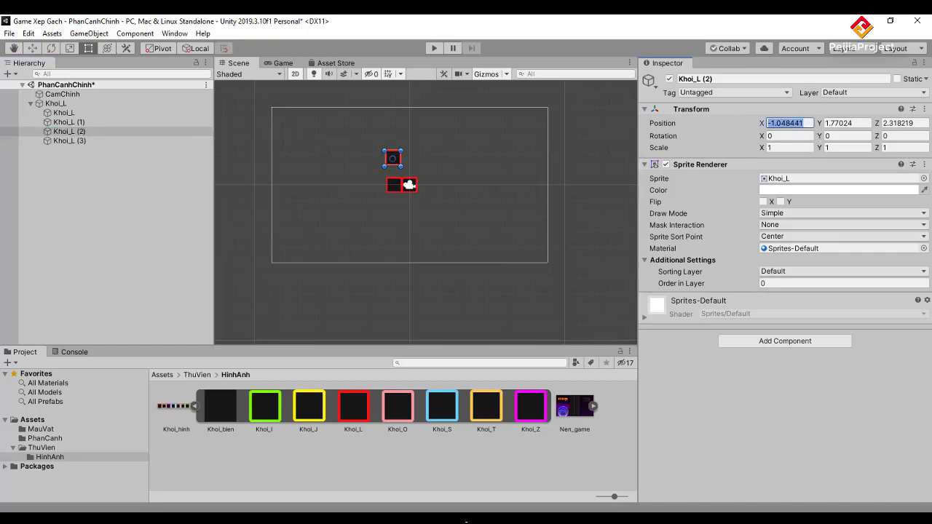
type("-1")
left_click(847, 123)
type("-1")
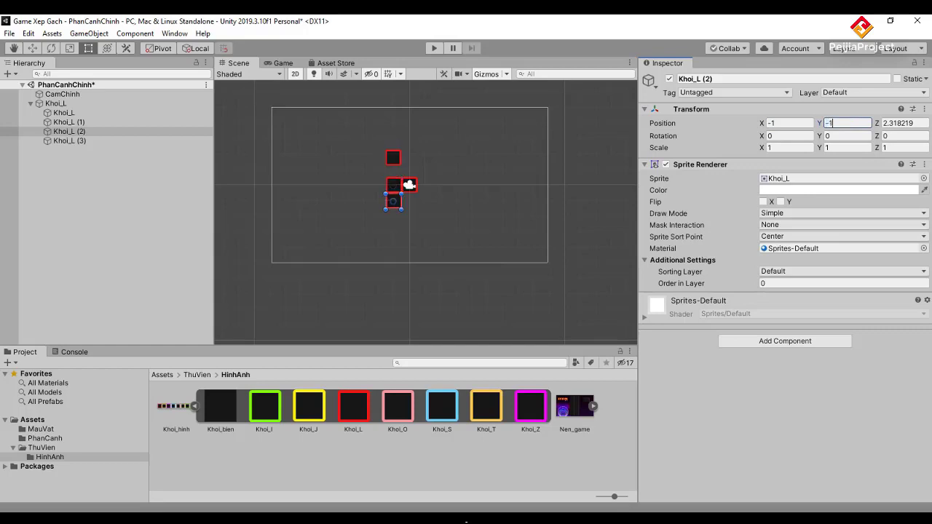
key("Tab")
type("0")
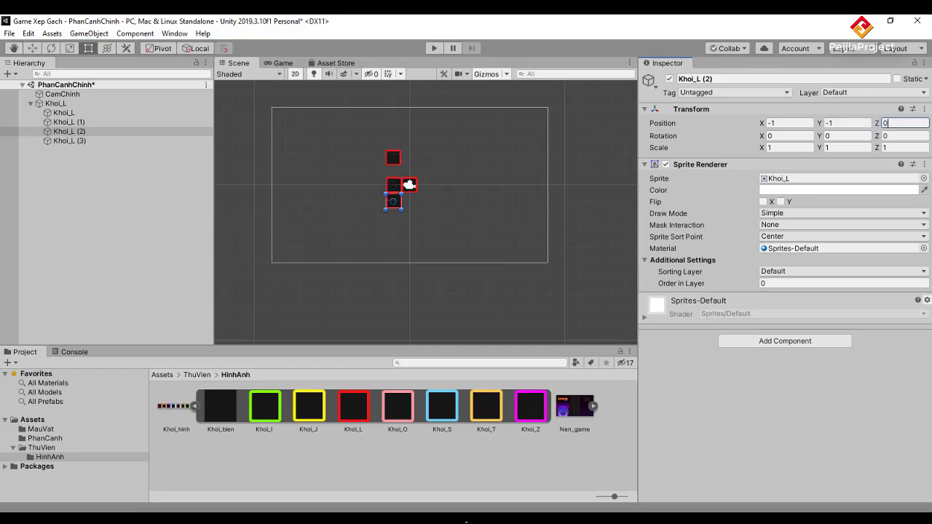
Step: Move Khoi_L (3) to position 1, 0, 0, completing the L shape
left_click(73, 140)
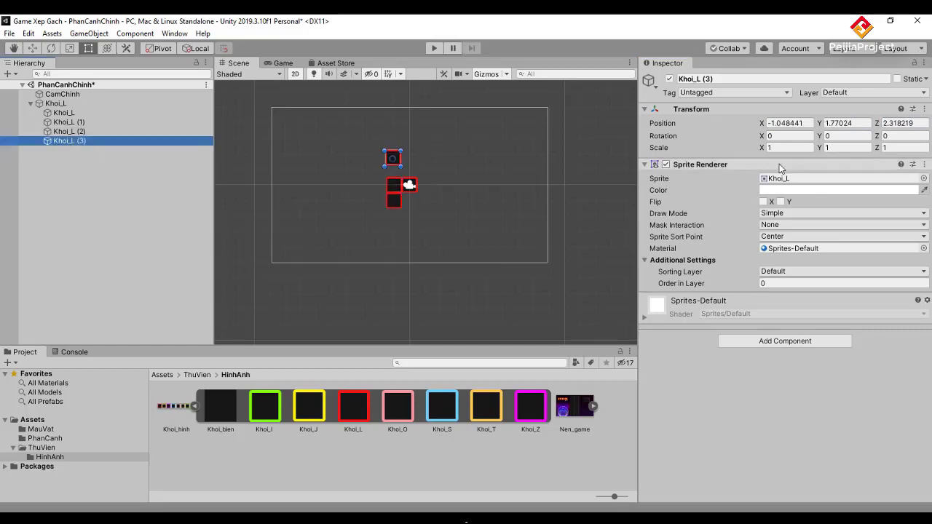
left_click(807, 123)
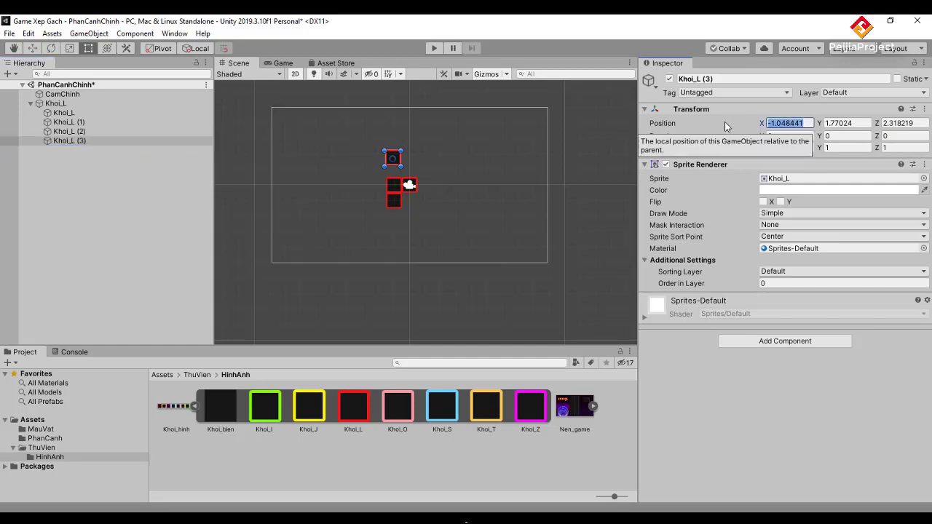
type("1")
key("Tab")
type("0")
key("Tab")
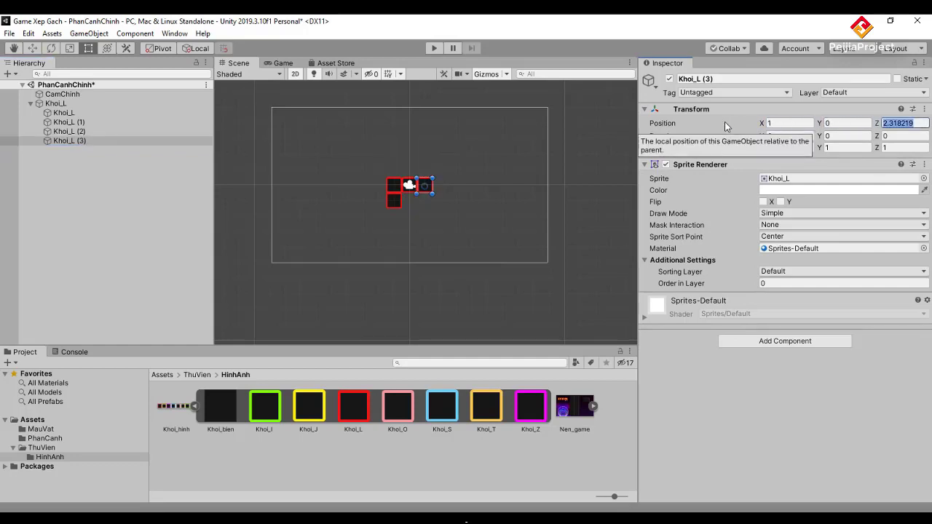
type("0")
left_click(458, 303)
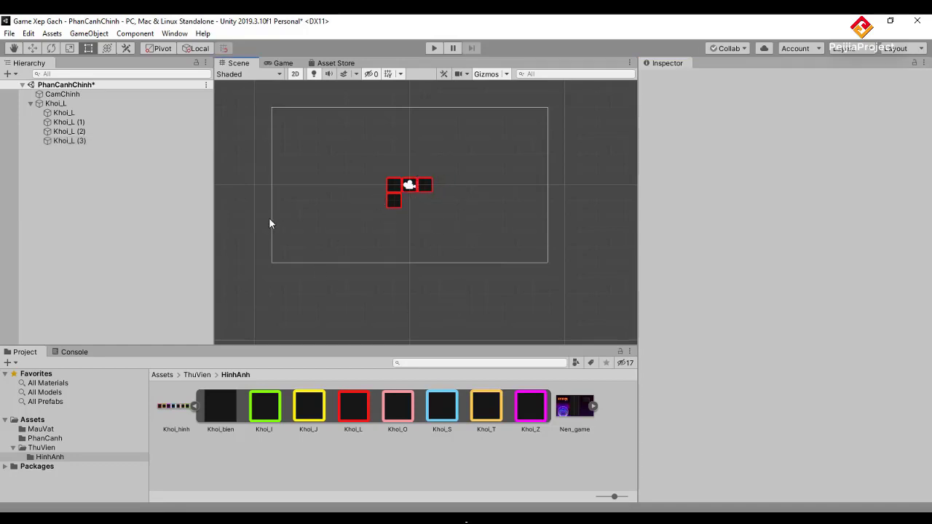
Step: Make Khoi_L a prefab in Assets/MauVat, then delete its copy from the scene
left_click(51, 104)
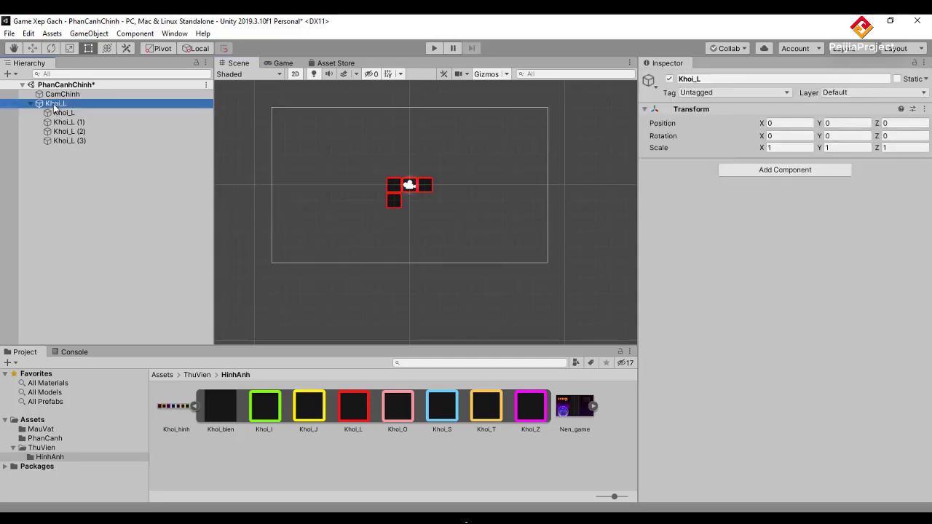
mouse_move(50, 104)
left_mouse_down()
mouse_move(57, 449)
mouse_move(45, 430)
left_mouse_up()
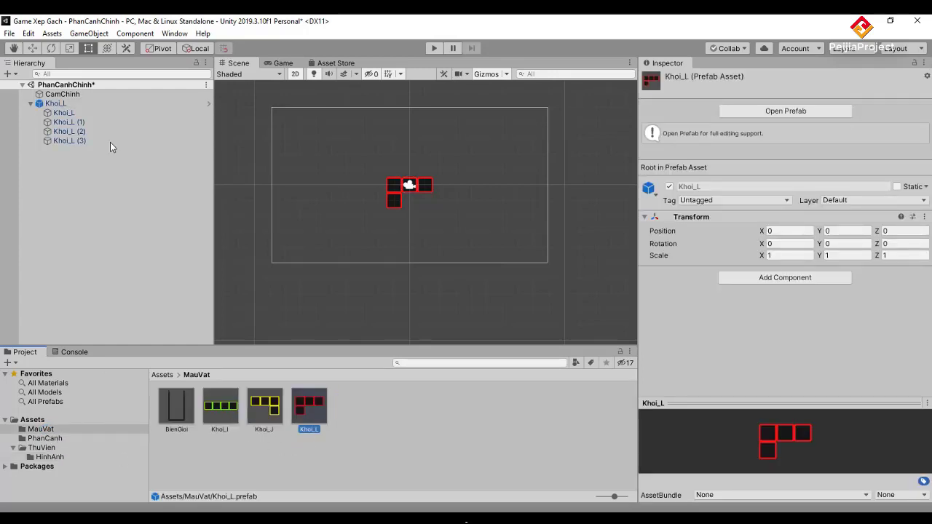
left_click(102, 103)
key("Delete")
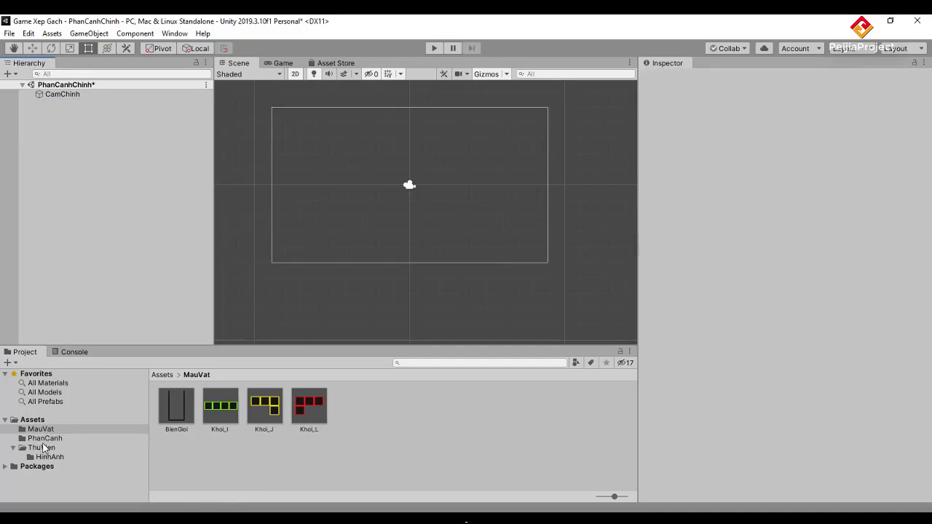
Step: Create an empty Khoi_O object and add the Khoi_O square sprite as its child
left_click(48, 457)
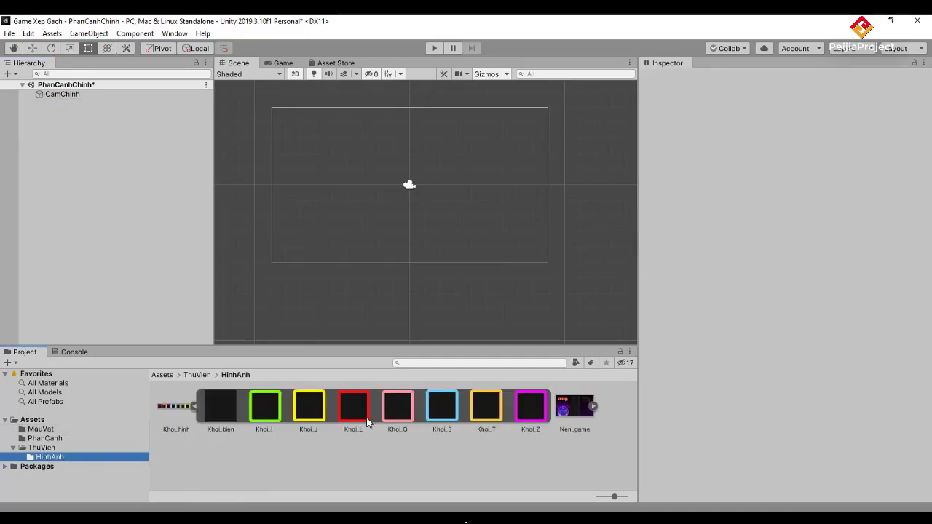
right_click(75, 143)
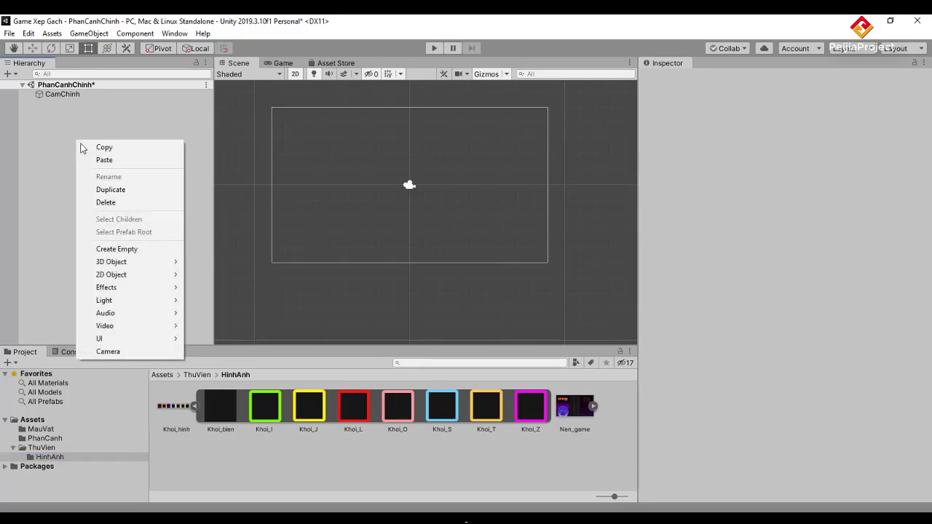
left_click(143, 251)
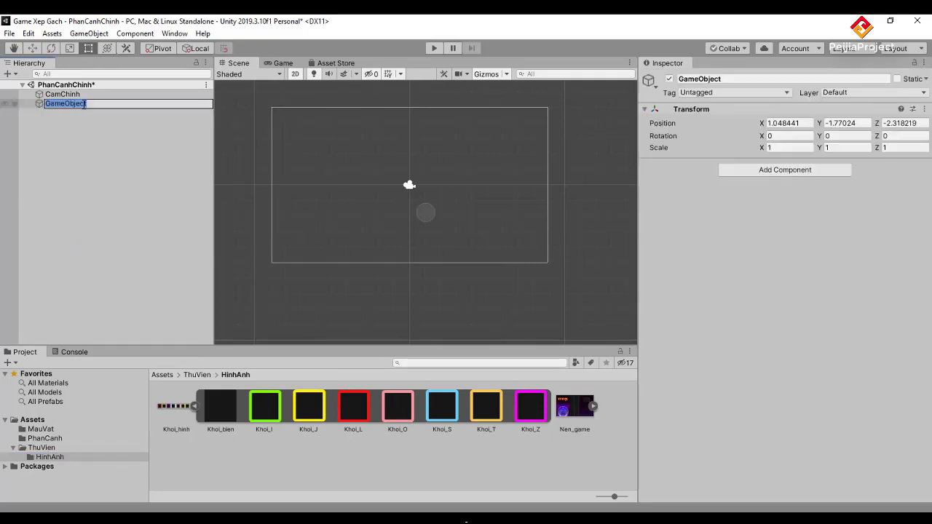
type("Khoi_O")
key("Return")
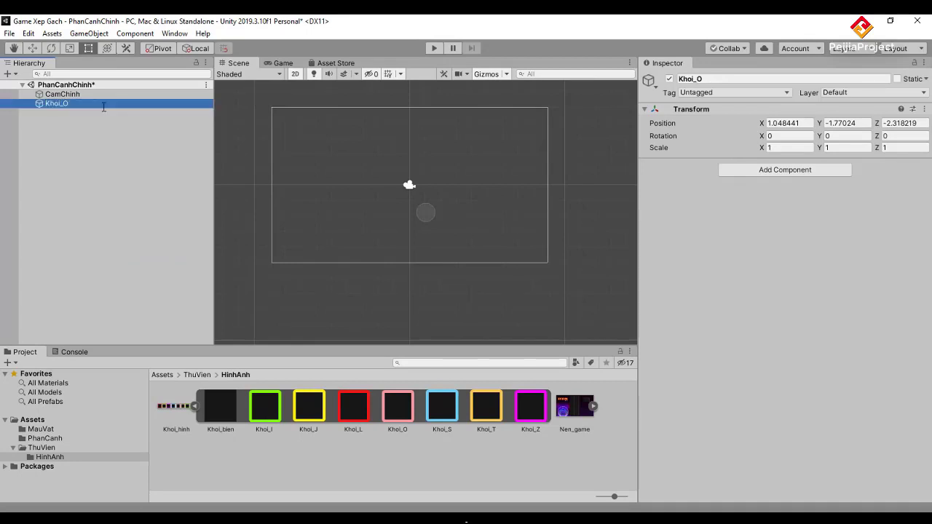
mouse_move(405, 417)
left_mouse_down()
mouse_move(65, 93)
mouse_move(63, 104)
left_mouse_up()
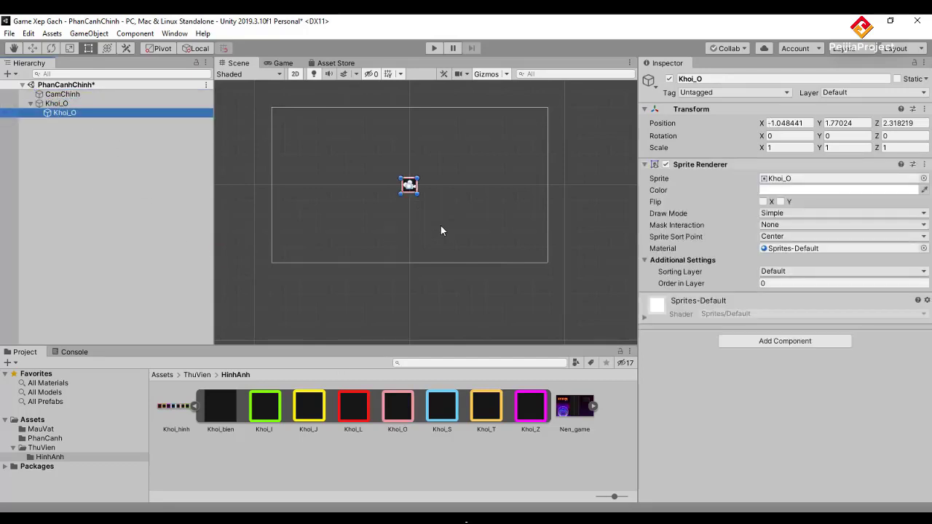
Step: Set the Khoi_O group's position to 0, 0, 0
left_click(67, 104)
left_click(789, 123)
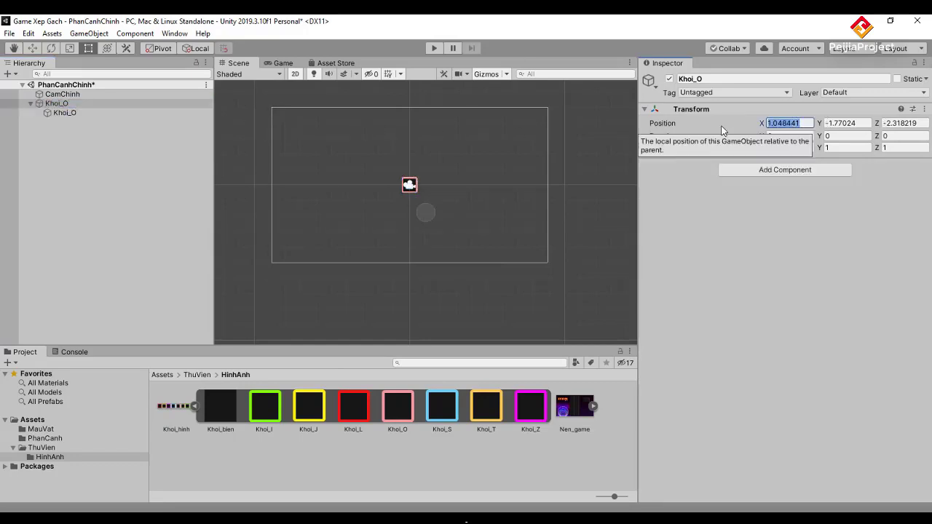
type("0")
key("Tab")
type("0")
key("Tab")
type("0")
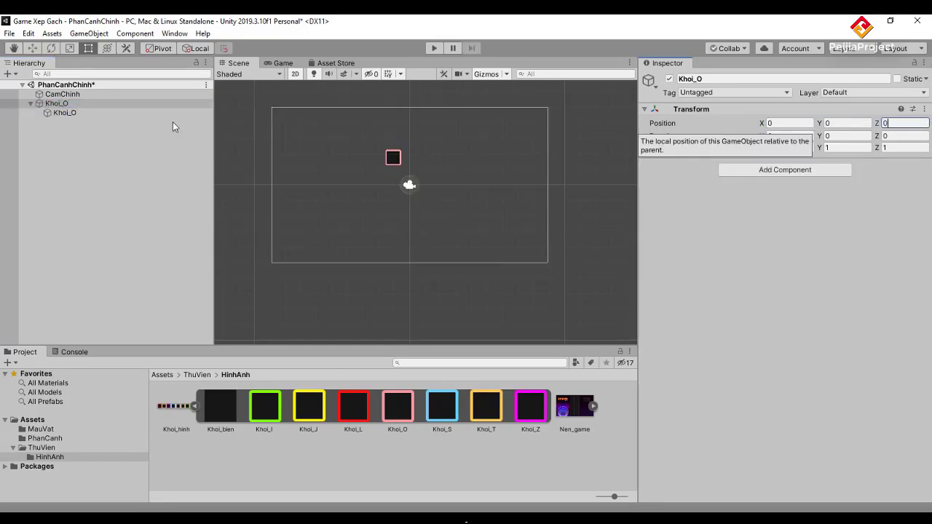
Step: Set the child Khoi_O sprite's position to 0, 0, 0
left_click(65, 112)
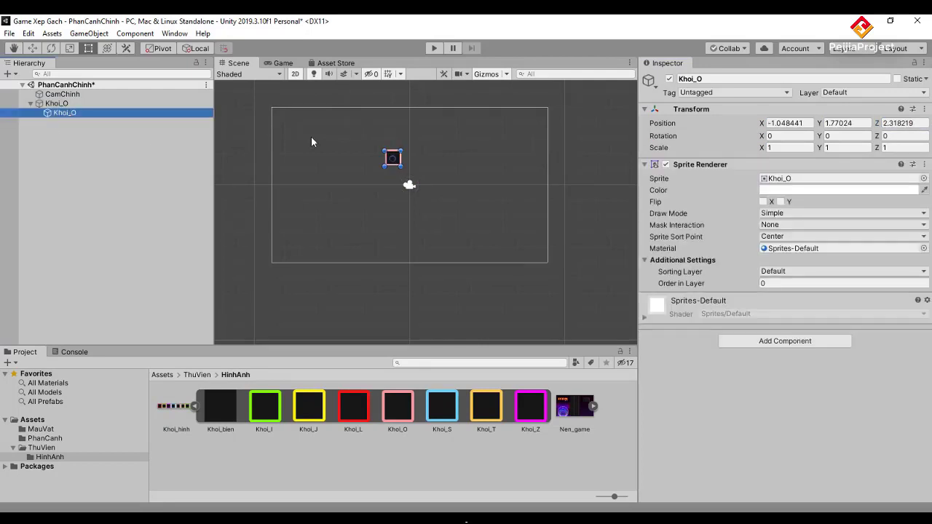
left_click(809, 122)
type("0")
key("Tab")
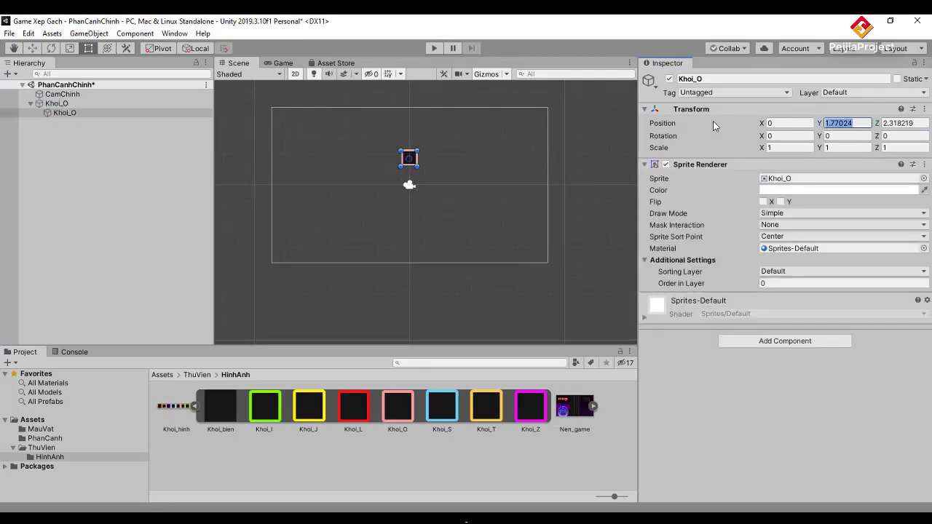
type("0")
key("Tab")
type("0")
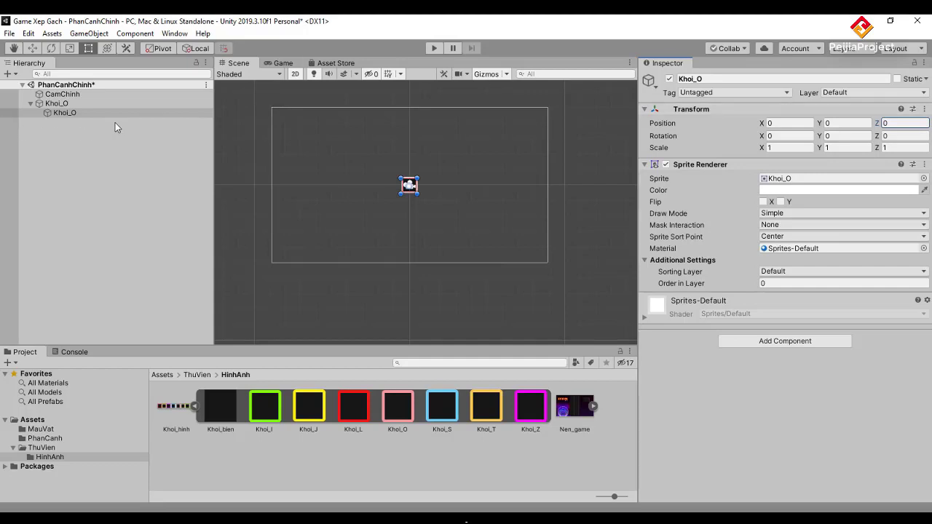
left_click(74, 114)
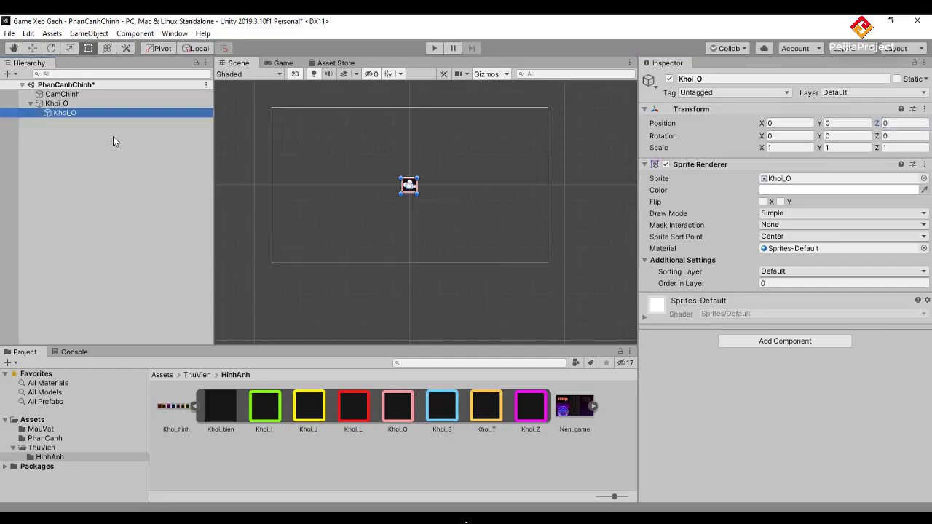
Step: Duplicate the Khoi_O square three times and move Khoi_O (1) to X = 1
key("ctrl+d")
key("ctrl+d")
key("ctrl+d")
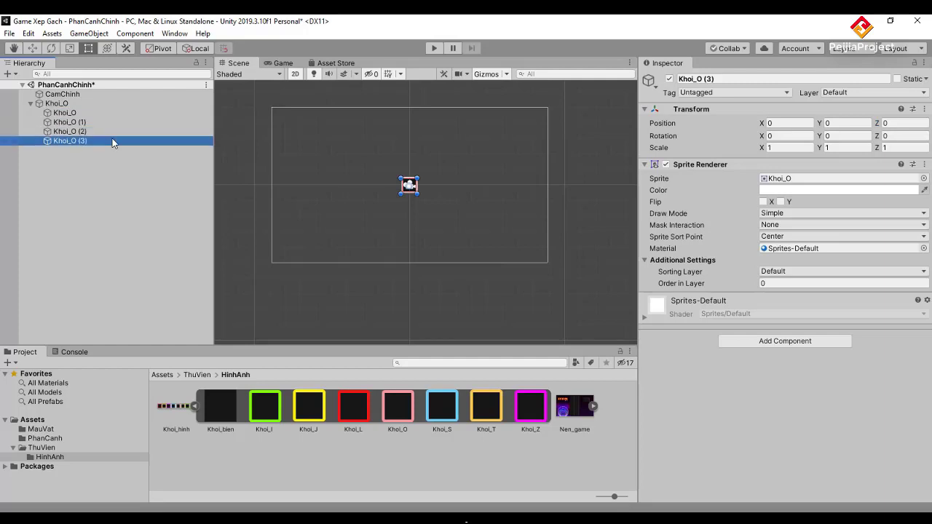
left_click(67, 122)
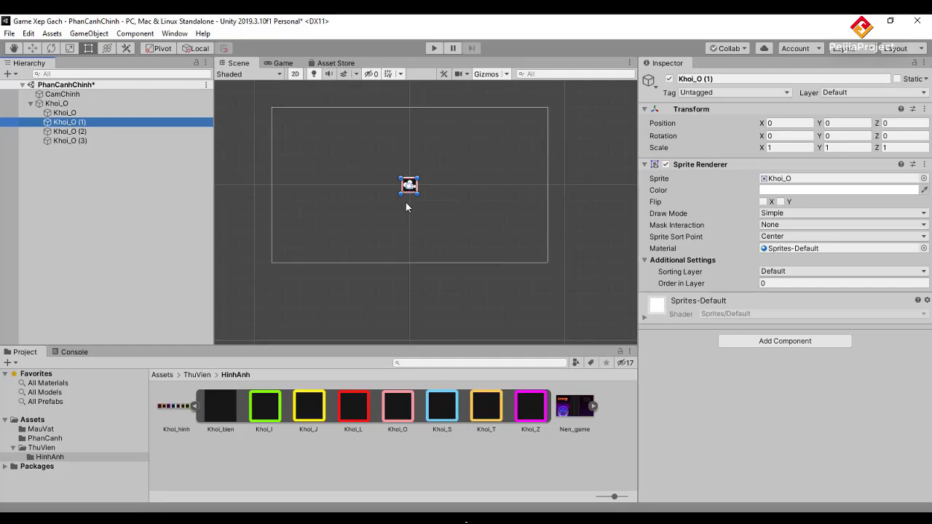
left_click(790, 123)
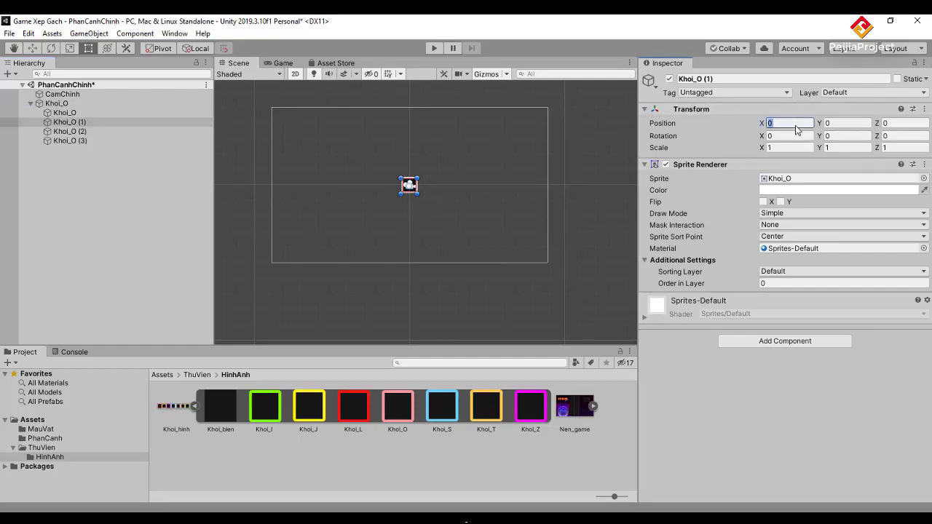
type("1")
key("Tab")
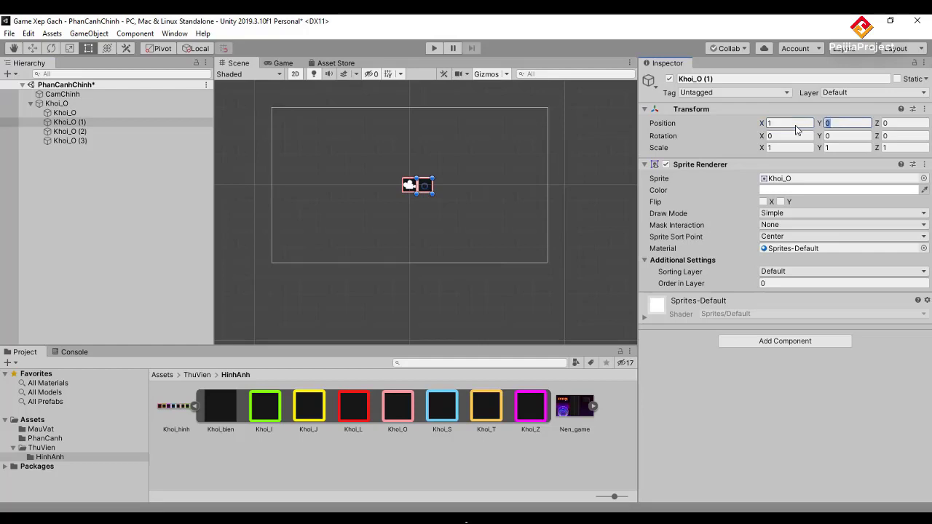
Step: Place Khoi_O (2) at X 1, Y -1 and Khoi_O (3) at Y -1
left_click(80, 131)
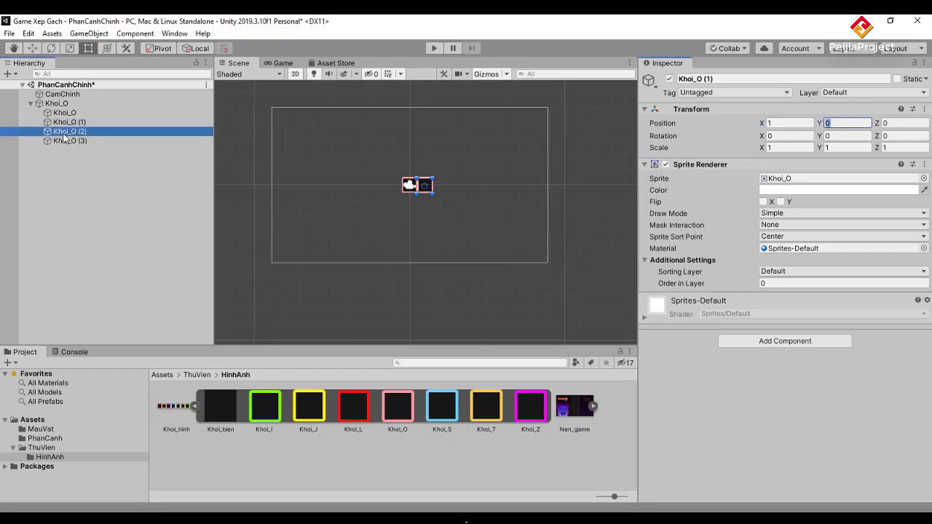
left_click(783, 123)
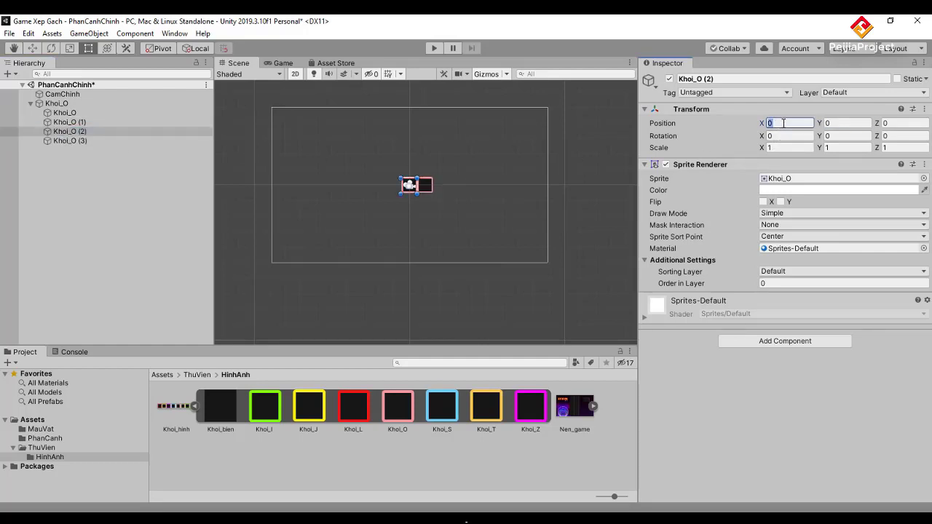
type("1")
key("Tab")
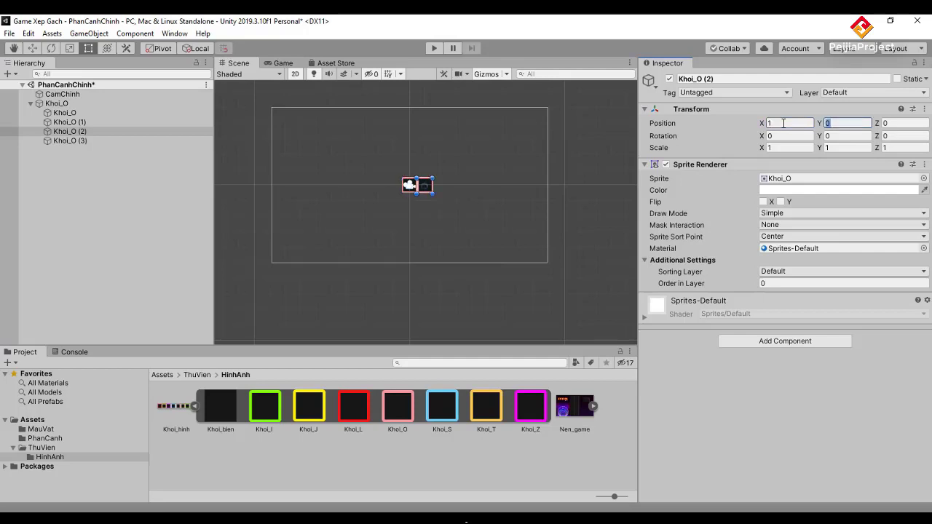
type("-1")
left_click(90, 143)
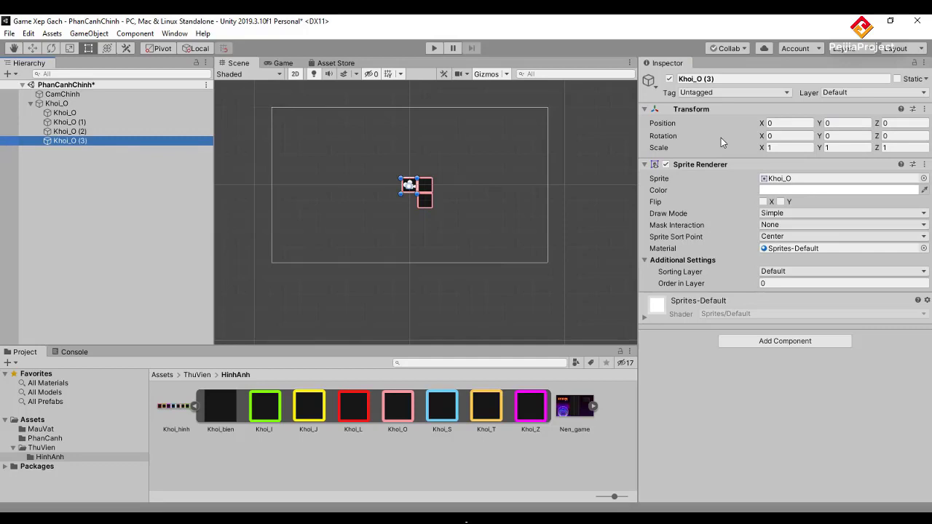
left_click(775, 125)
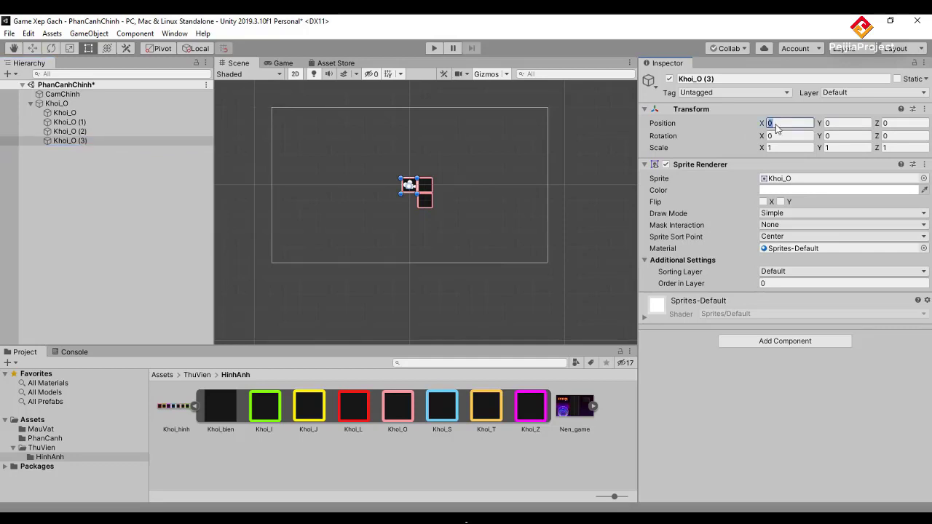
key("Tab")
type("-1")
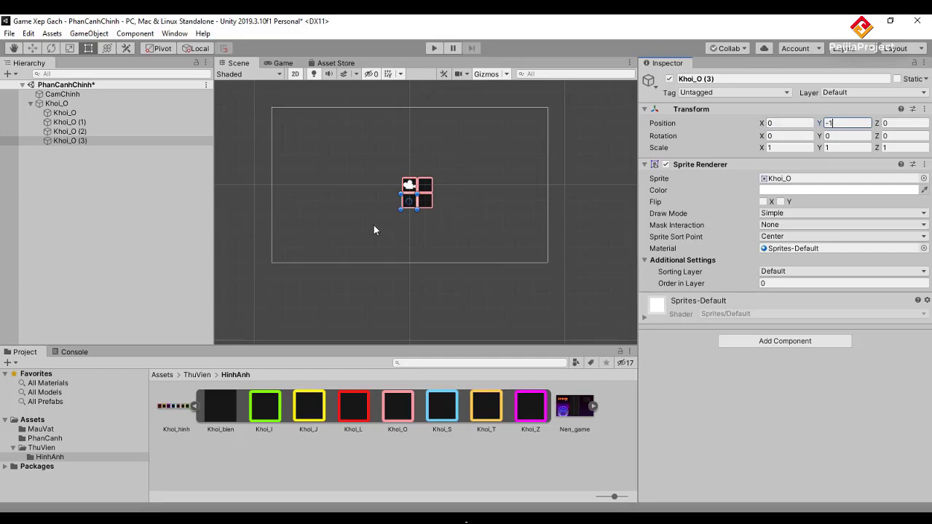
Step: Save the Khoi_O group as a prefab in the MauVat folder
left_click(165, 209)
left_click(53, 107)
left_click_drag(53, 106, 42, 436)
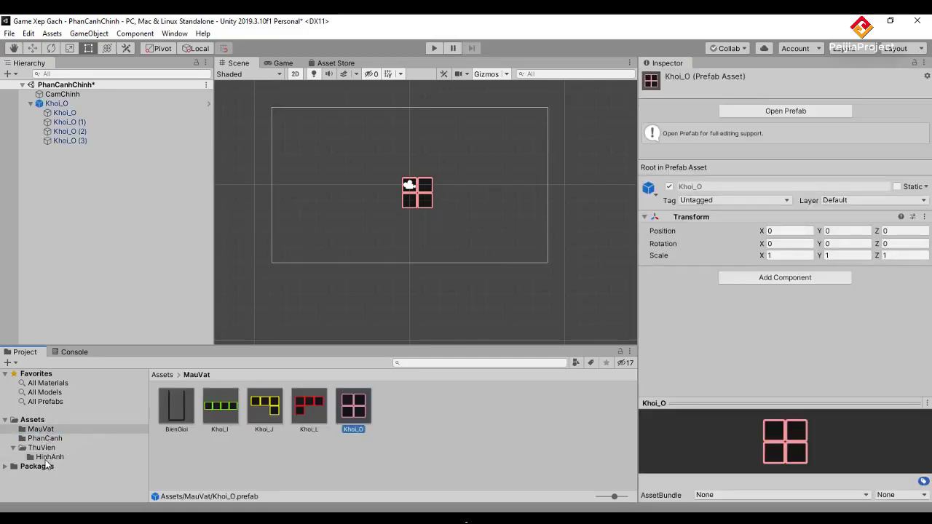
Step: Return to the HinhAnh folder and delete Khoi_O from the scene
left_click(93, 456)
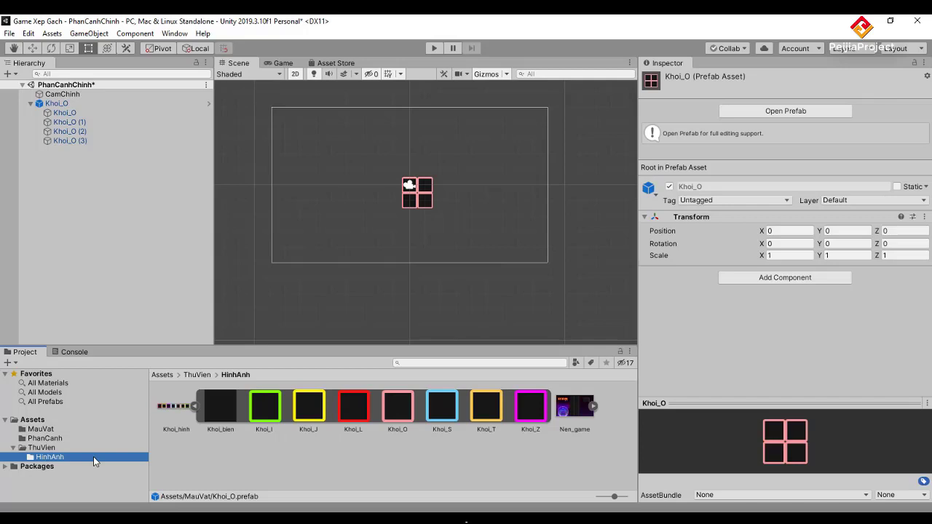
left_click(58, 103)
key("Delete")
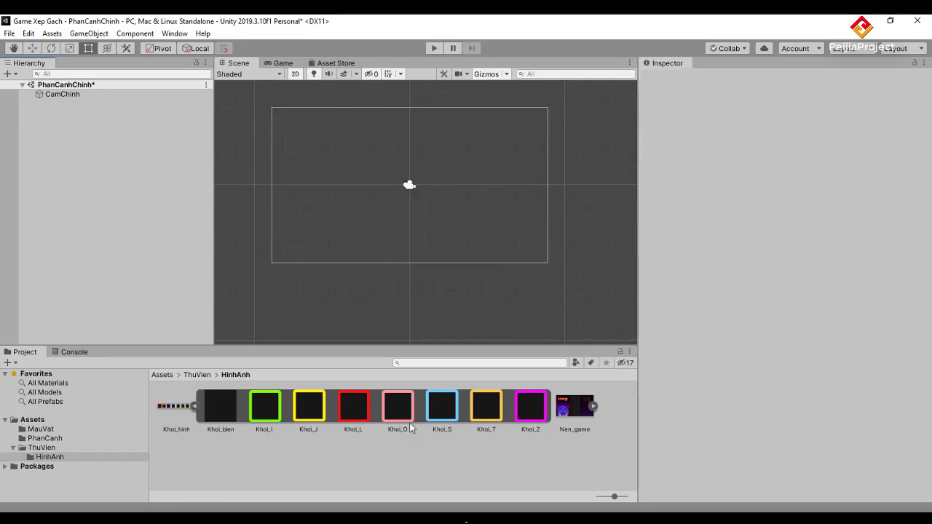
Step: Create an empty Khoi_S object and nest the Khoi_S square sprite inside it
left_click(442, 414)
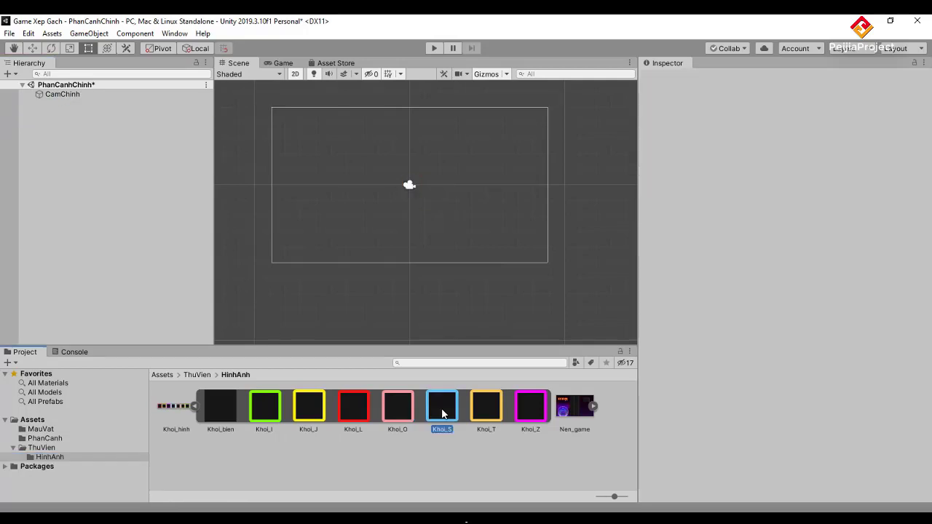
left_click(59, 165)
right_click(75, 150)
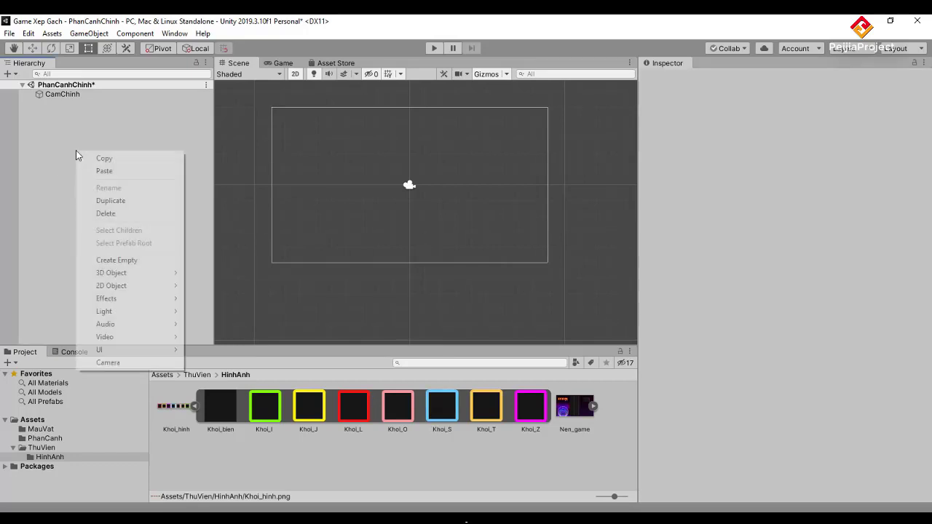
left_click(116, 260)
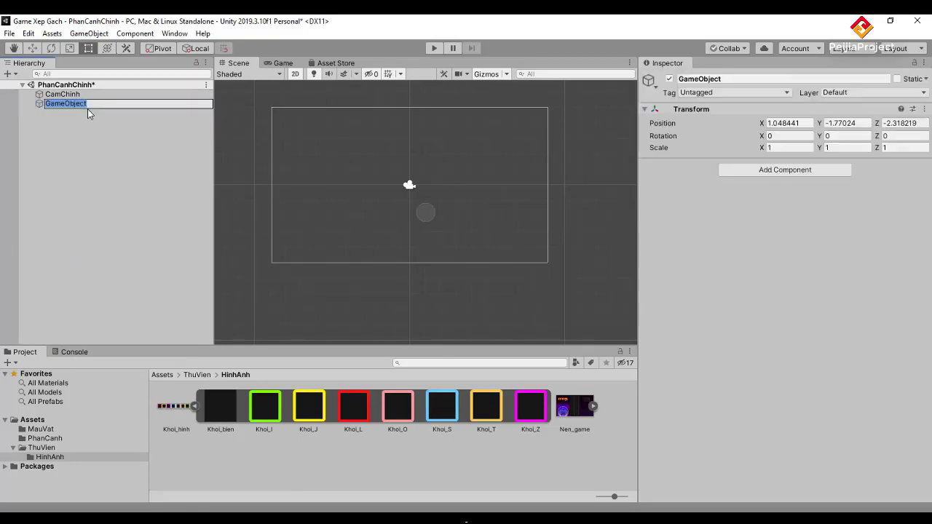
type("K")
type("hoi_")
type("S")
key("Return")
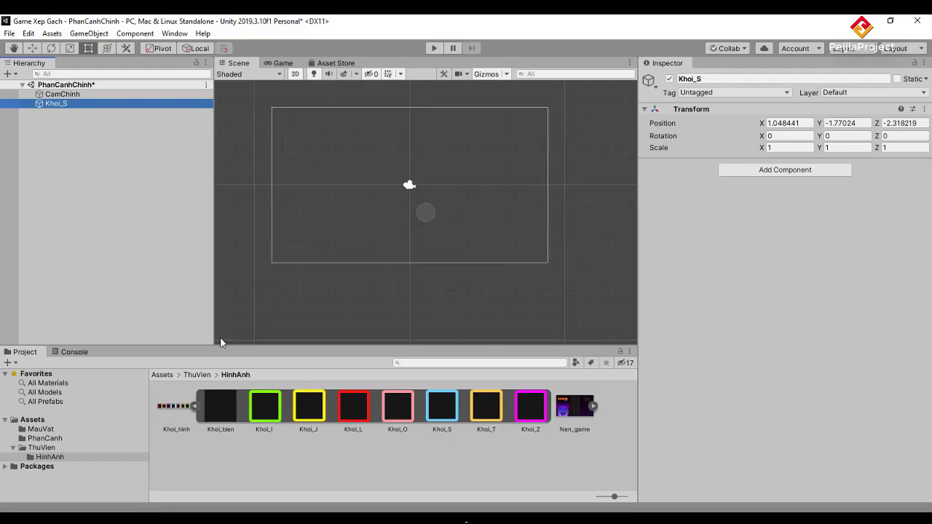
mouse_move(442, 406)
left_mouse_down()
mouse_move(106, 121)
mouse_move(58, 105)
left_mouse_up()
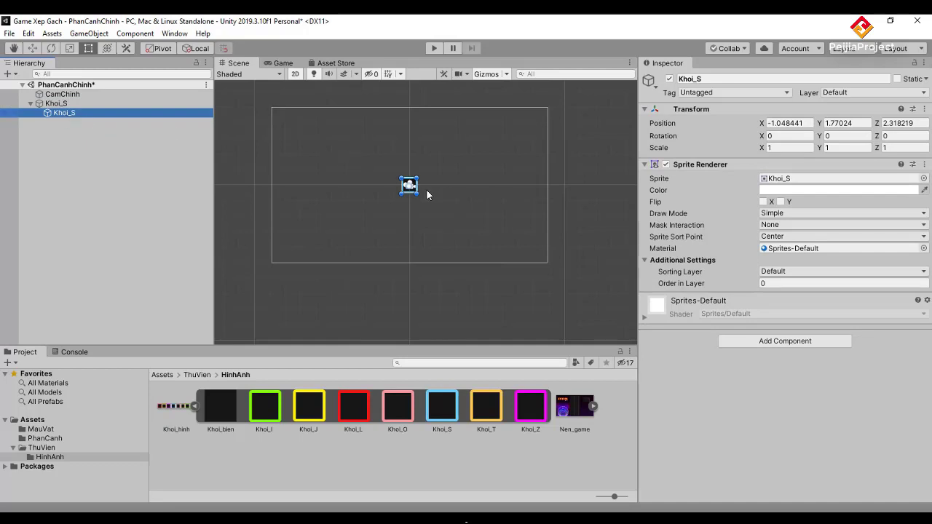
Step: Set the Khoi_S group's position to 0, 0, 0
left_click(59, 104)
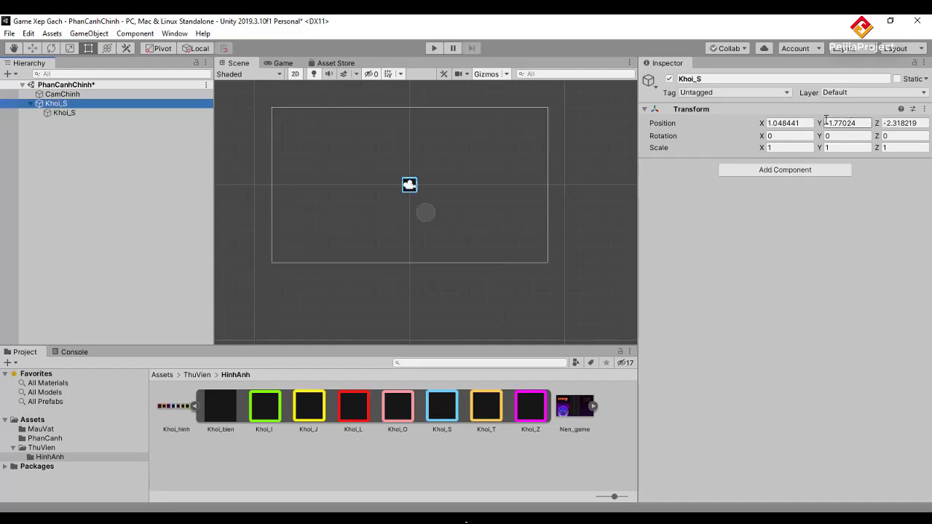
left_click(789, 123)
type("0")
key("Tab")
type("0")
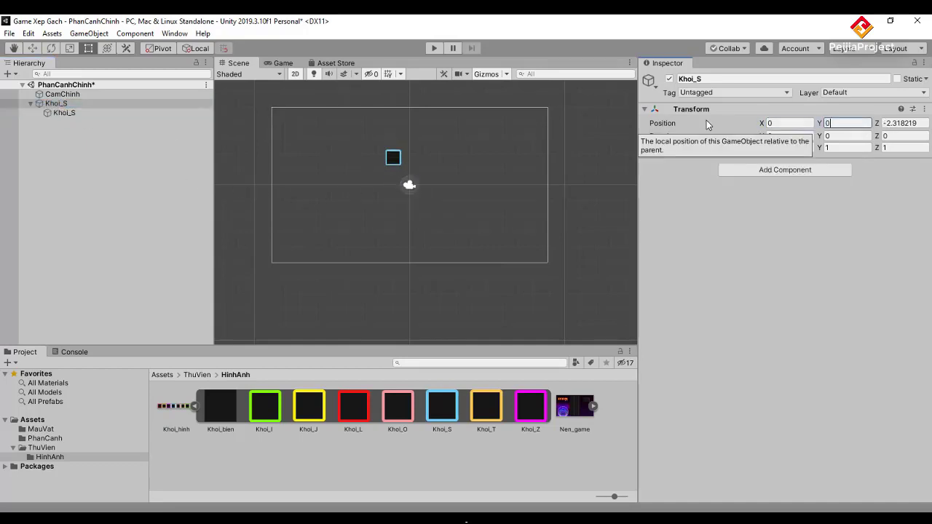
key("Tab")
type("0")
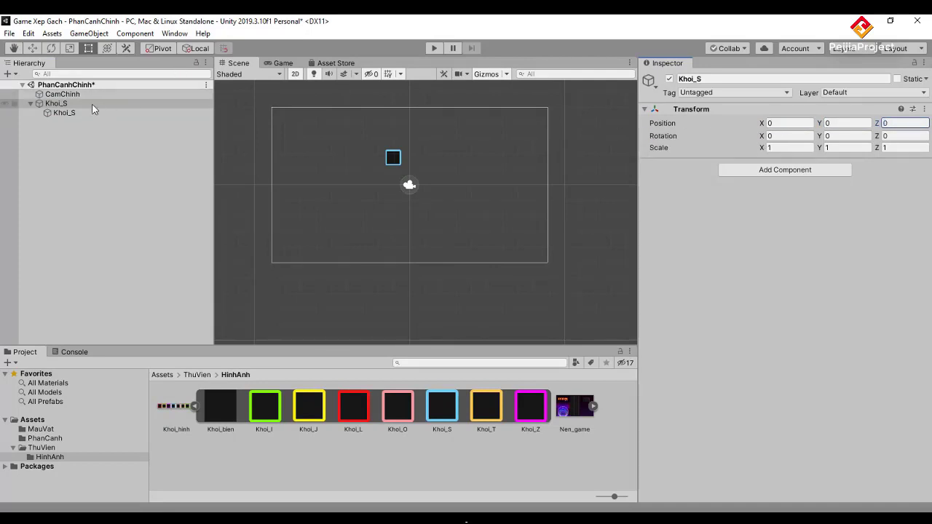
Step: Set the child Khoi_S sprite's position to 0, 0, 0
left_click(93, 112)
left_click(786, 123)
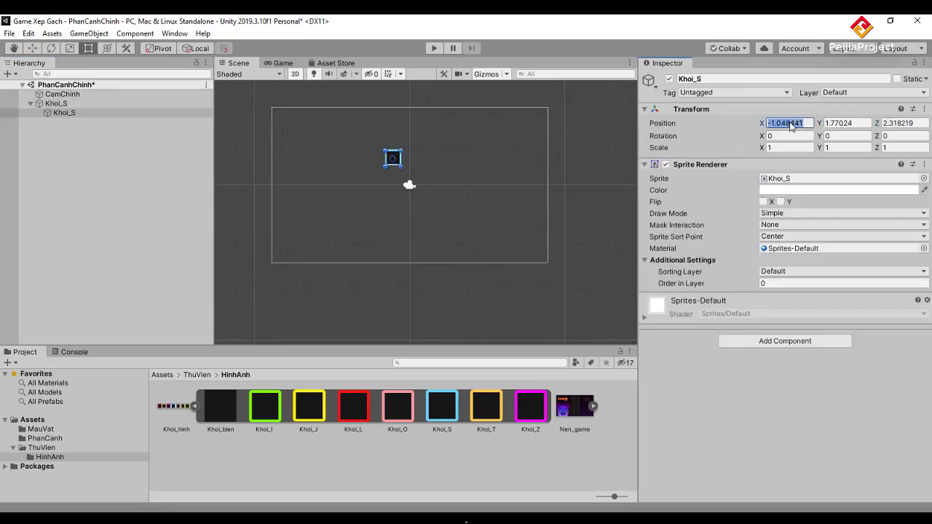
type("0")
key("Tab")
type("0")
key("Tab")
type("0")
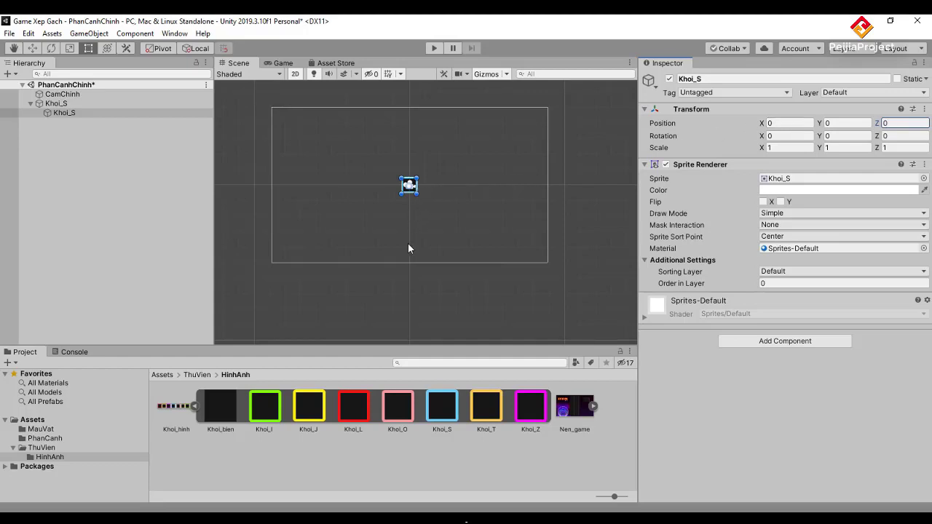
left_click(65, 114)
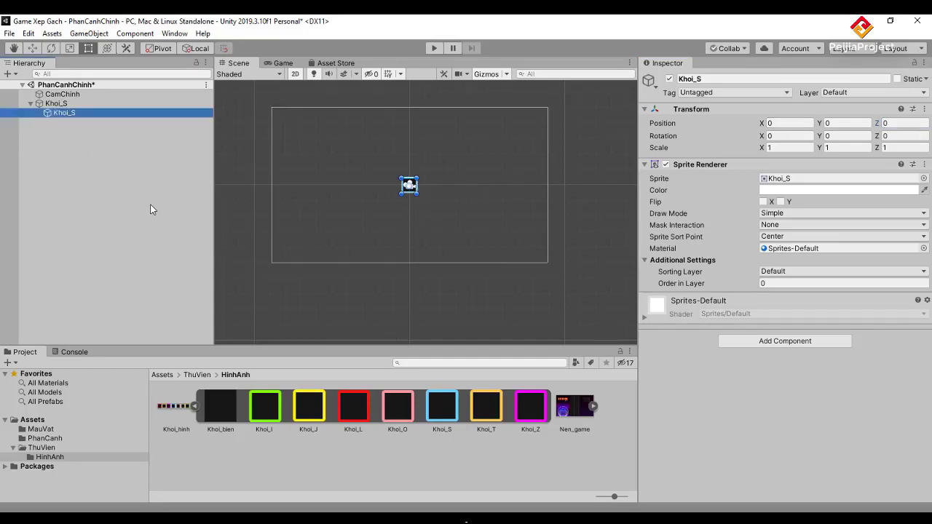
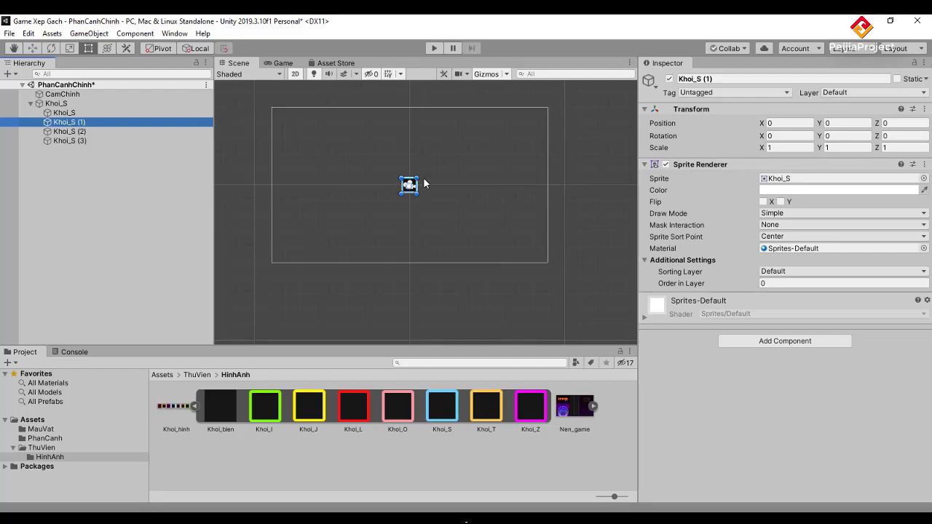
Step: Form the S shape: Khoi_S (1) X=1, Khoi_S (2) Y=-1, Khoi_S (3) X=-1 and Y=-1
left_click(786, 124)
type("1")
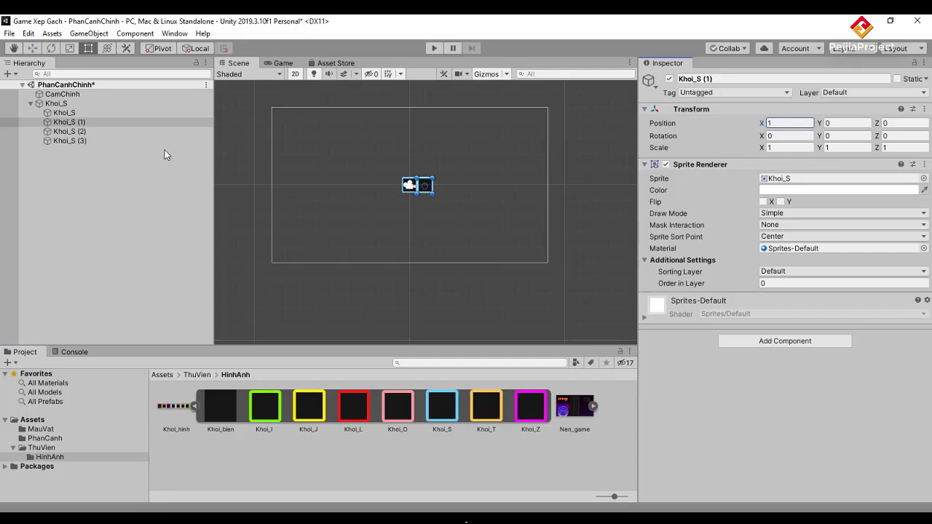
left_click(86, 131)
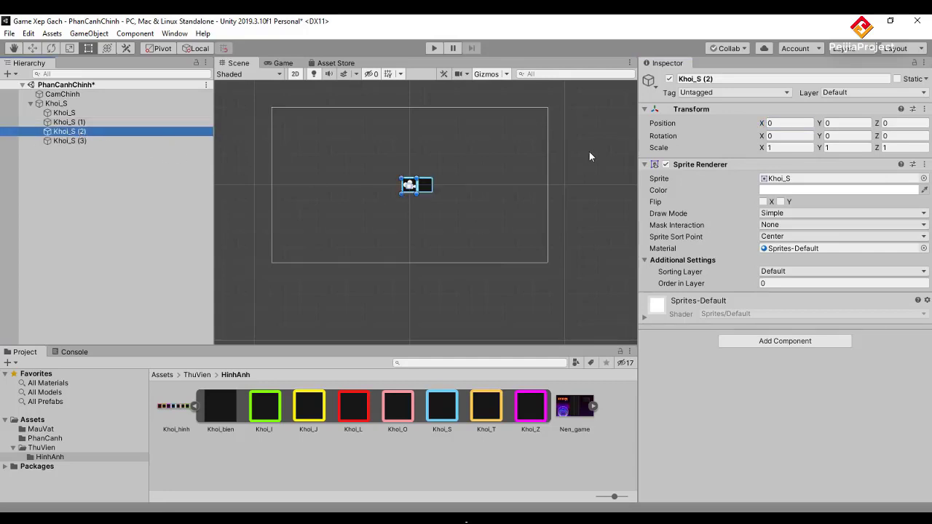
left_click(836, 125)
type("-1")
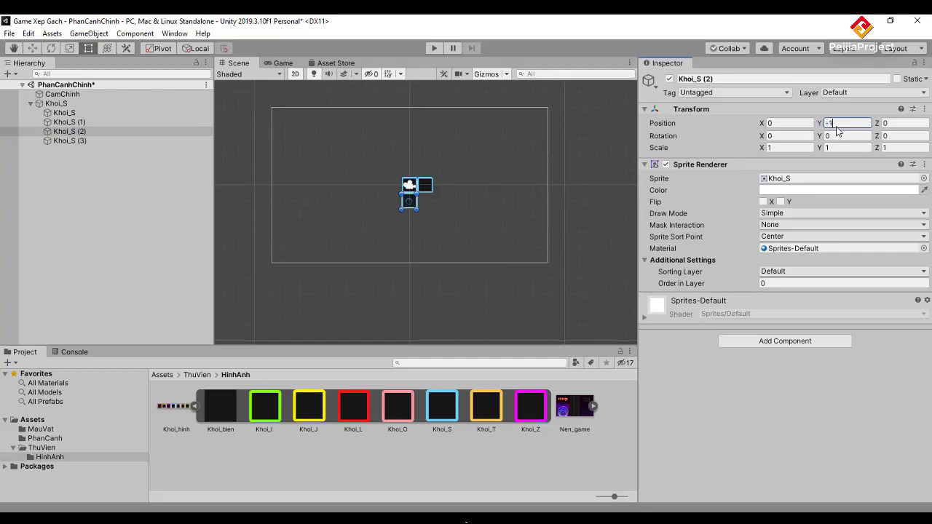
left_click(87, 141)
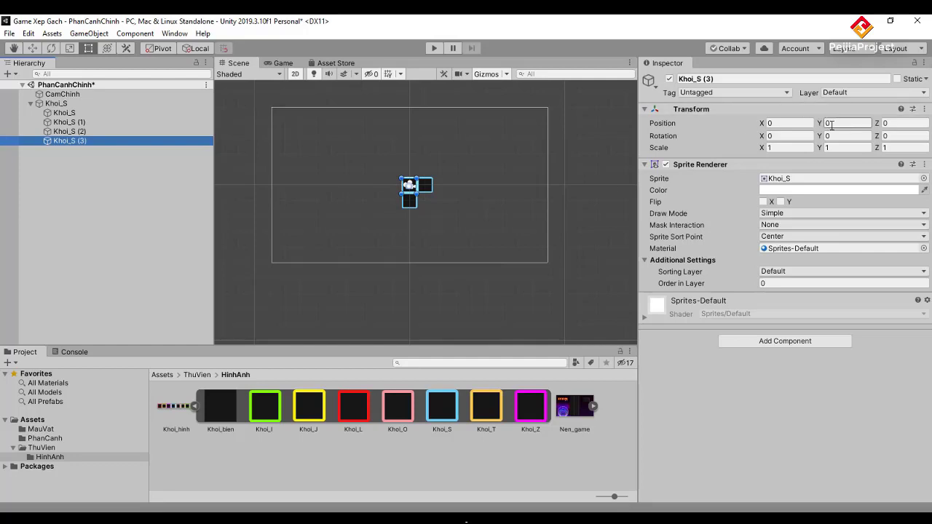
left_click(791, 125)
type("-1")
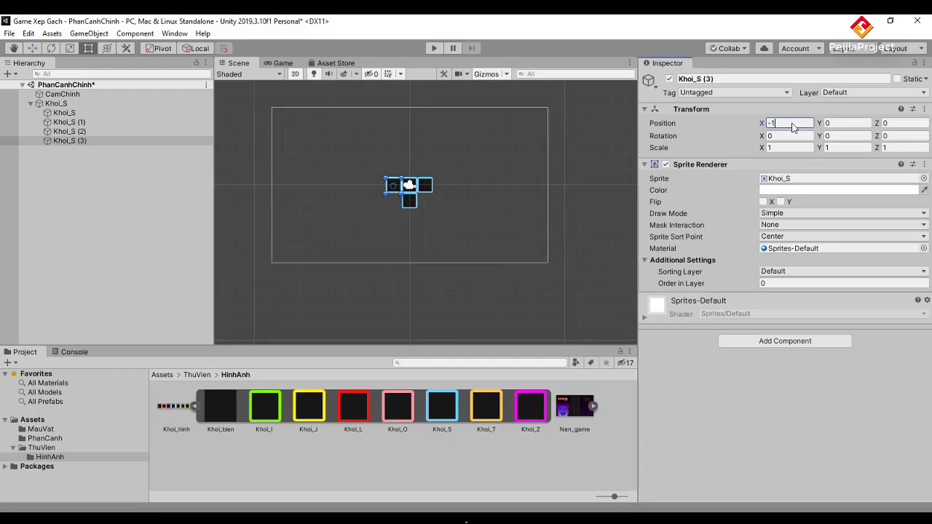
key("Tab")
type("-1")
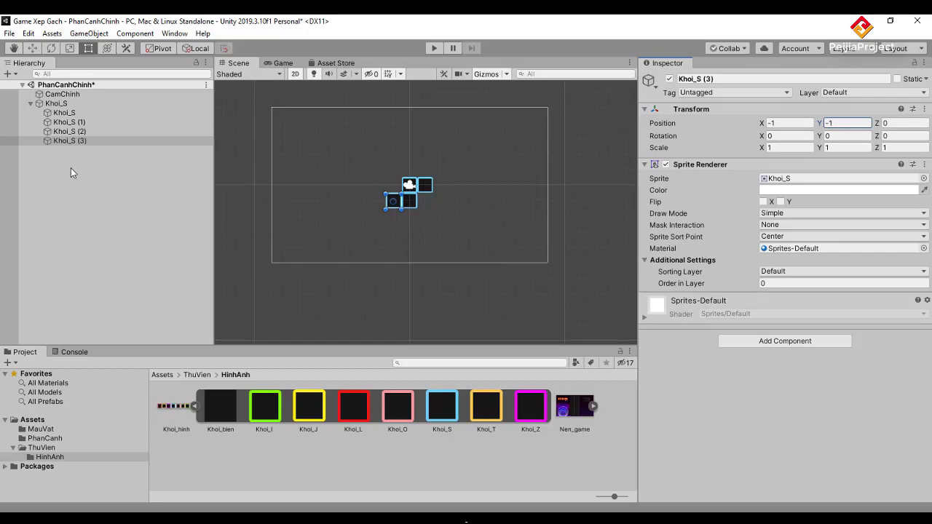
Step: Save the Khoi_S group as a prefab in MauVat and delete it from the scene
left_click_drag(56, 103, 45, 423)
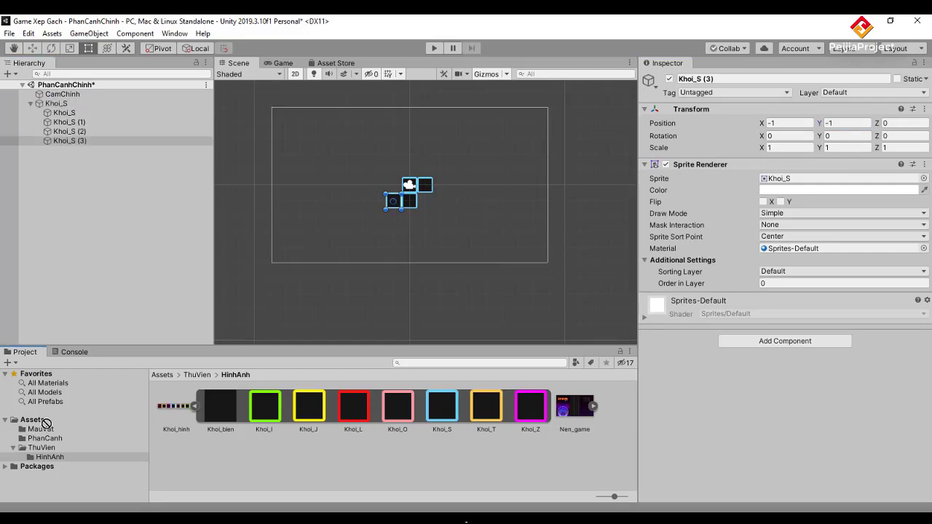
left_click_drag(46, 424, 44, 432)
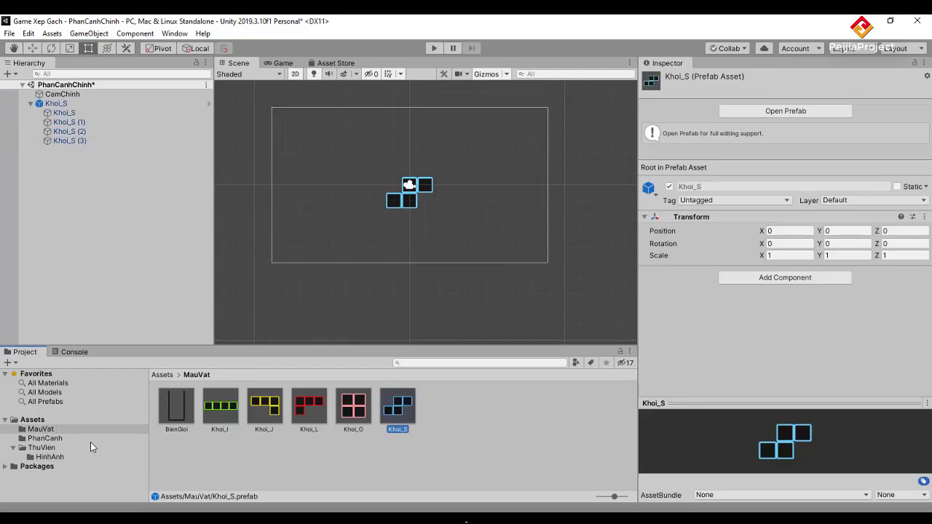
left_click(45, 457)
left_click(109, 104)
key("Delete")
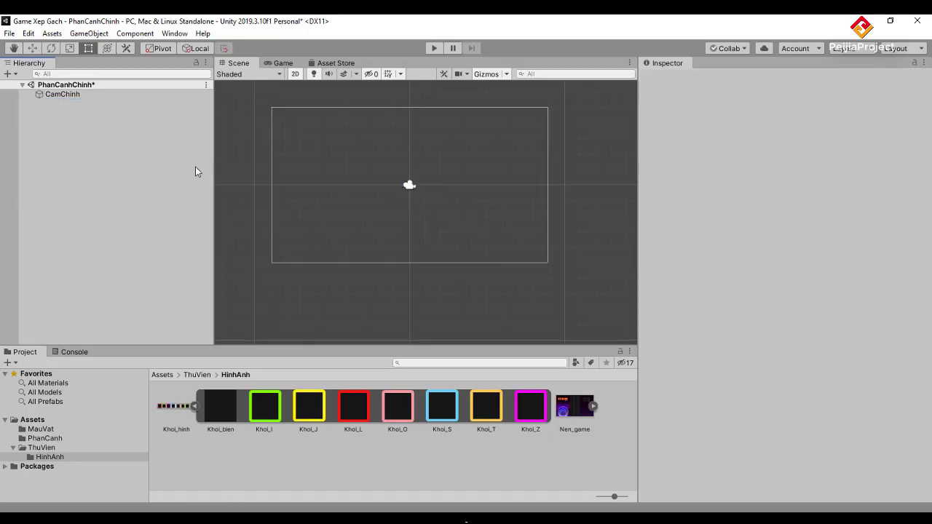
Step: Create an empty object named Khoi_T with the Khoi_T sprite as its child
right_click(102, 153)
left_click(142, 263)
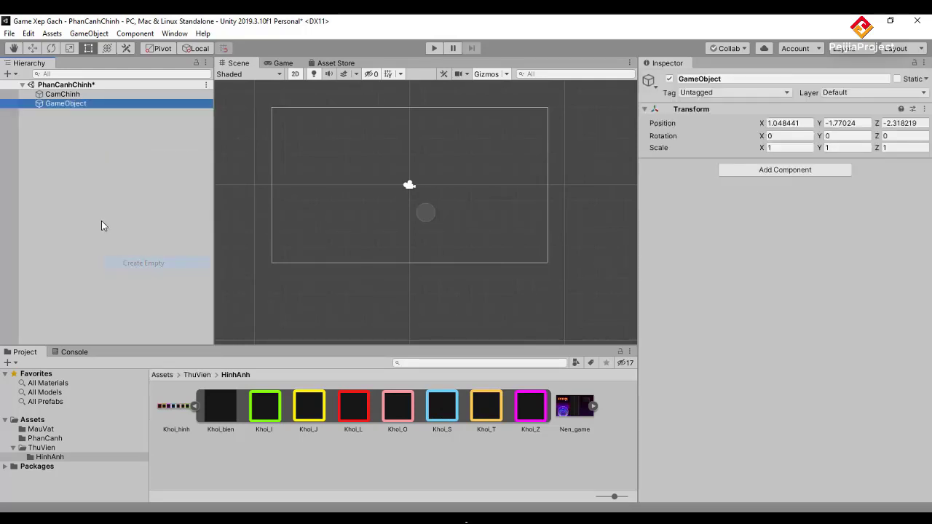
left_click(71, 107)
type("Khoi_T")
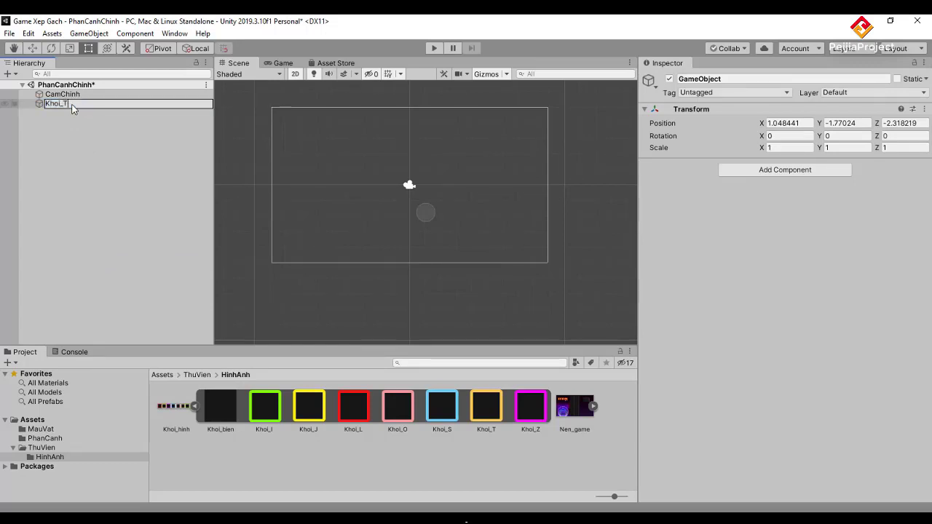
key("Return")
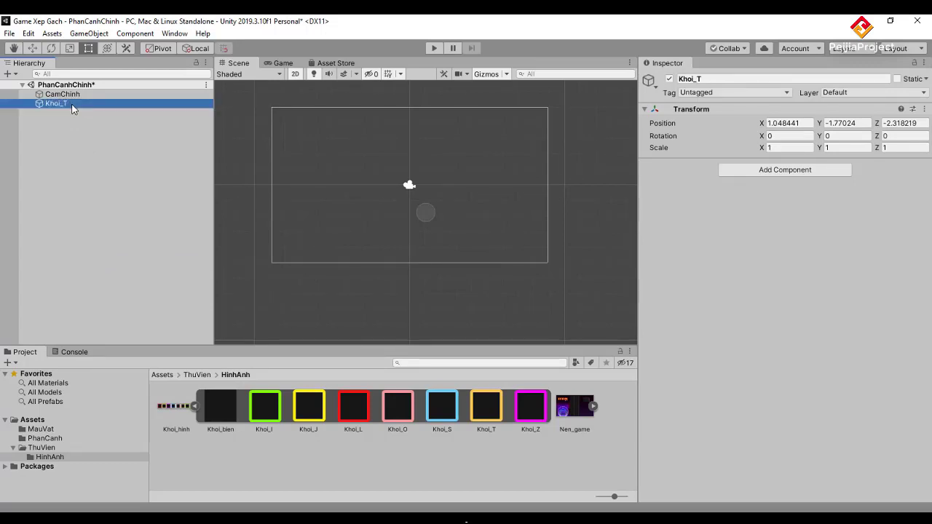
left_click_drag(486, 408, 68, 109)
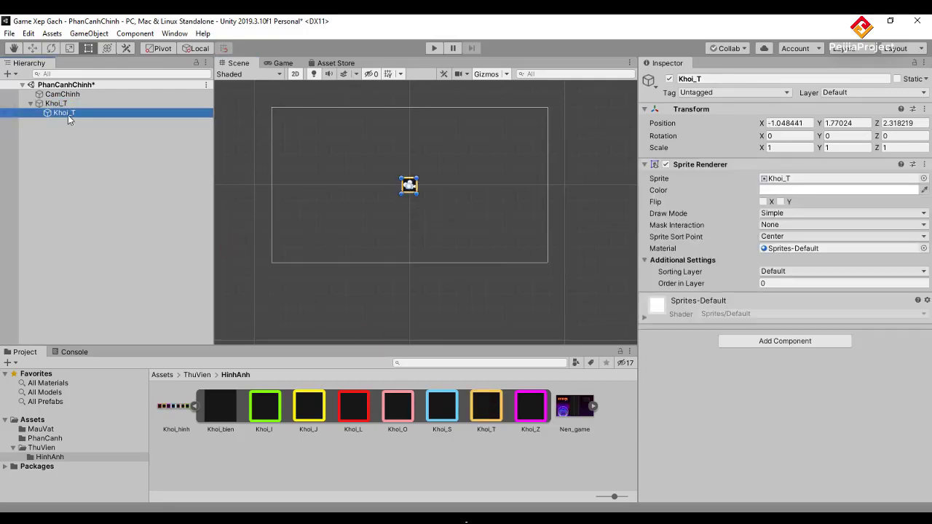
Step: Set the Khoi_T parent position to 0, 0, 0 and the child block to 0, 0
left_click(57, 103)
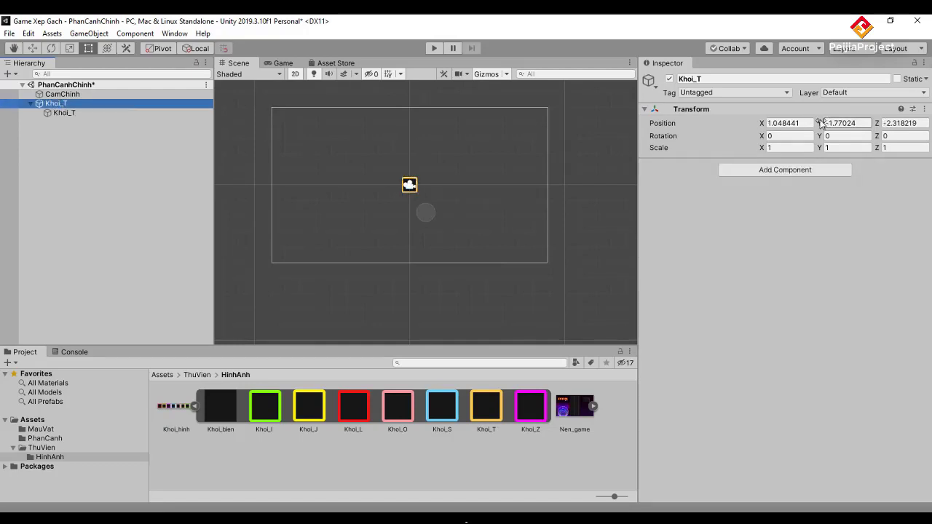
left_click(790, 123)
type("0")
key("Tab")
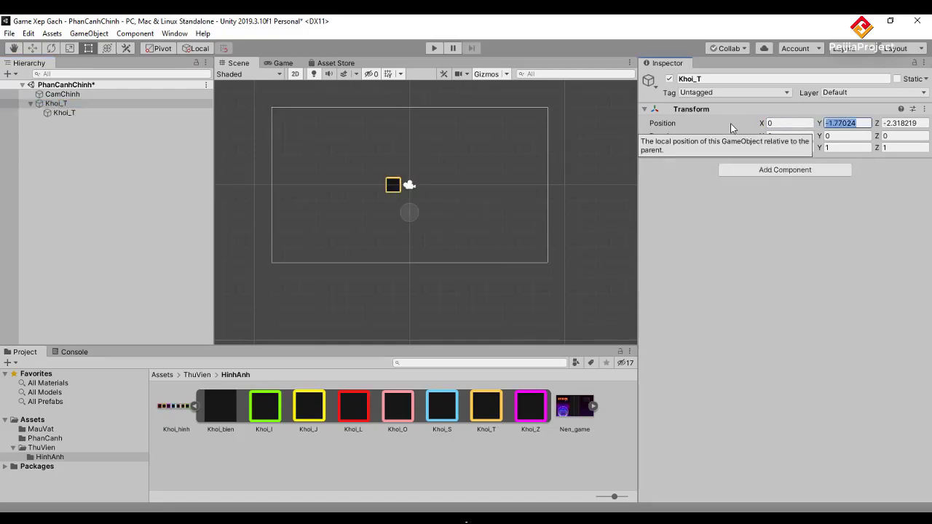
type("0")
key("Tab")
type("0")
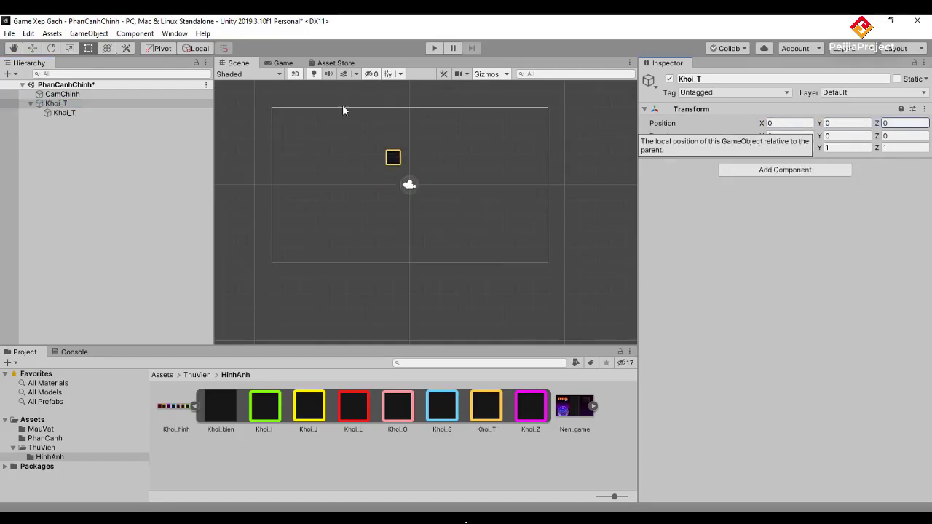
left_click(109, 113)
left_click(796, 123)
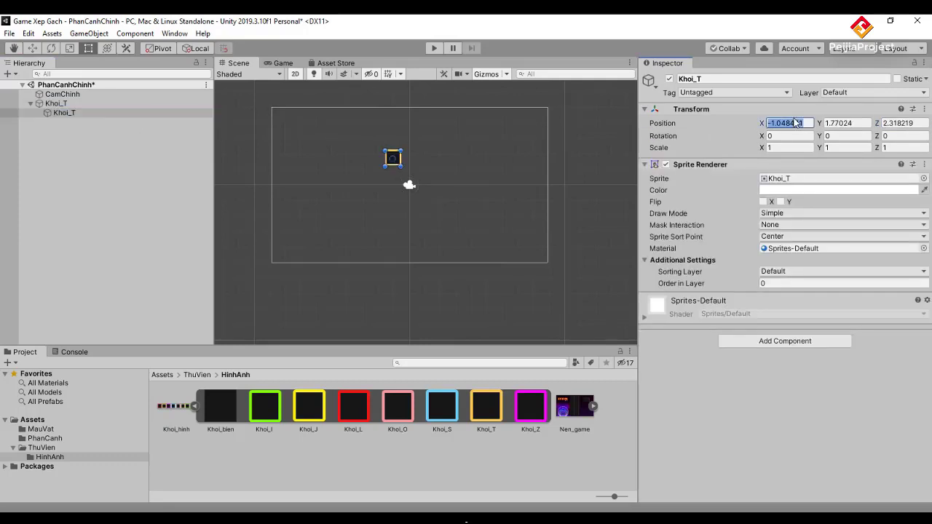
type("0")
key("Tab")
type("0")
key("Tab")
Step: Finish zeroing the Khoi_T block's depth and duplicate the block twice
type("0")
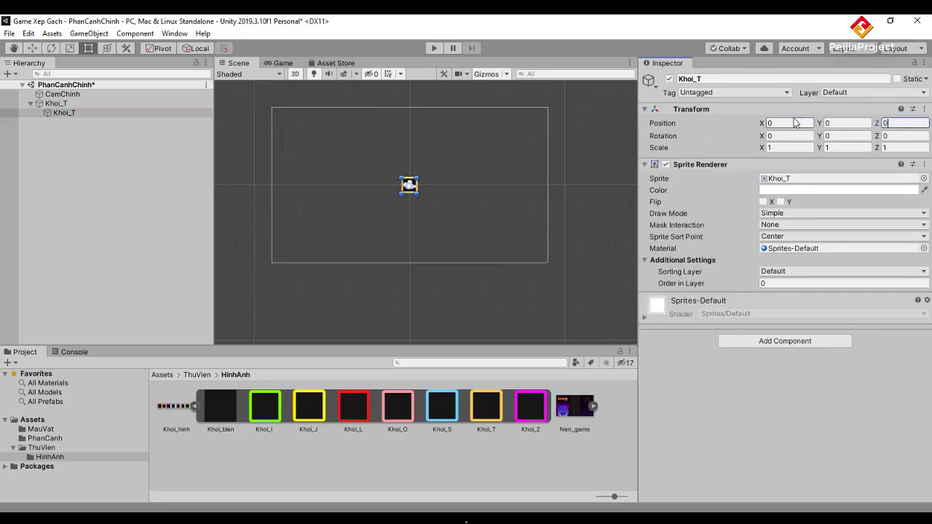
left_click(60, 116)
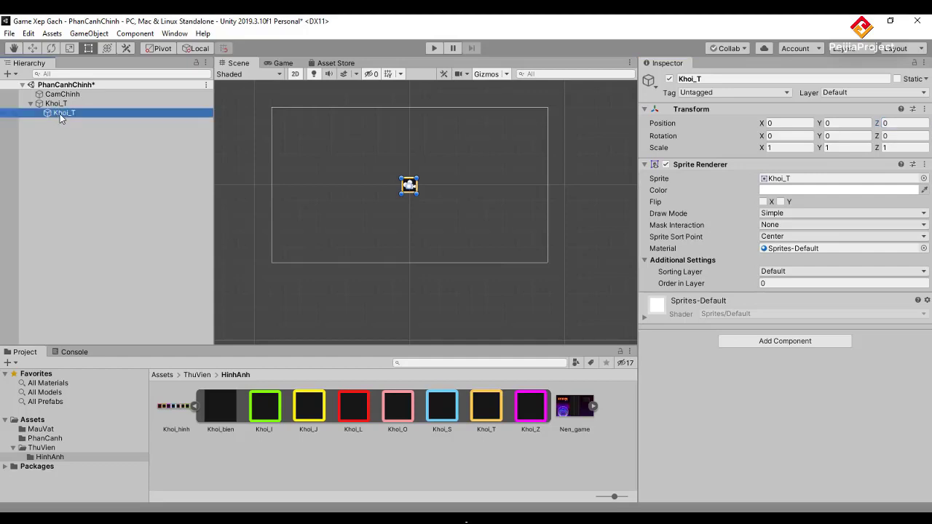
key("ctrl+d")
key("ctrl+d")
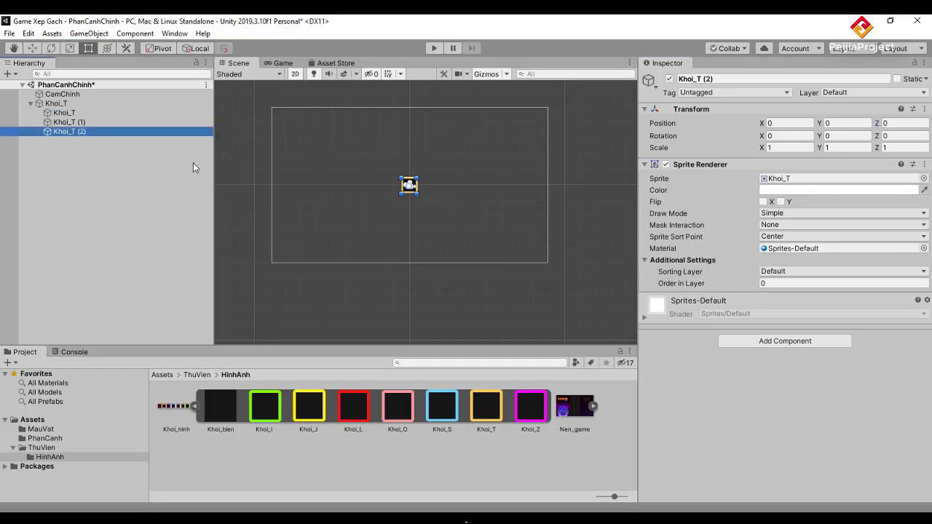
key("ctrl+d")
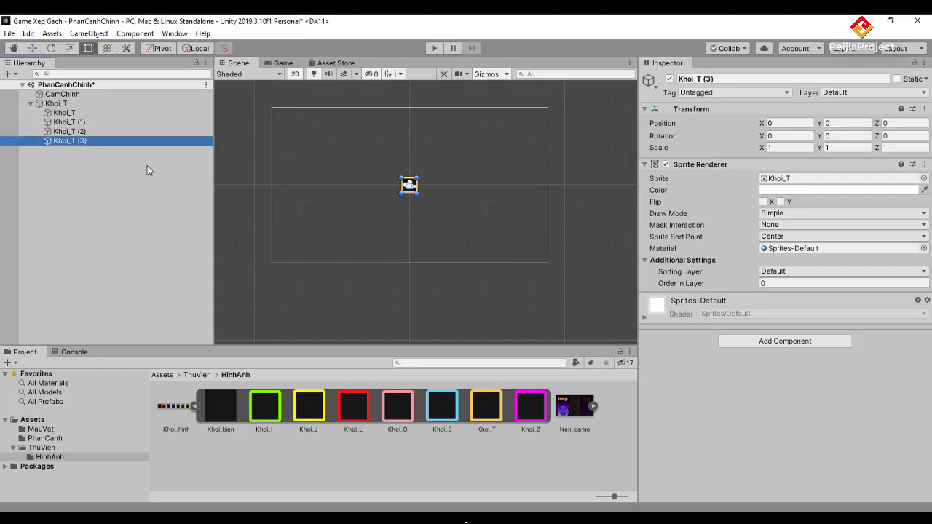
Step: Form the T shape: Khoi_T (1) X=-1, Khoi_T (2) Y=-1, Khoi_T (3) X=1
left_click(71, 122)
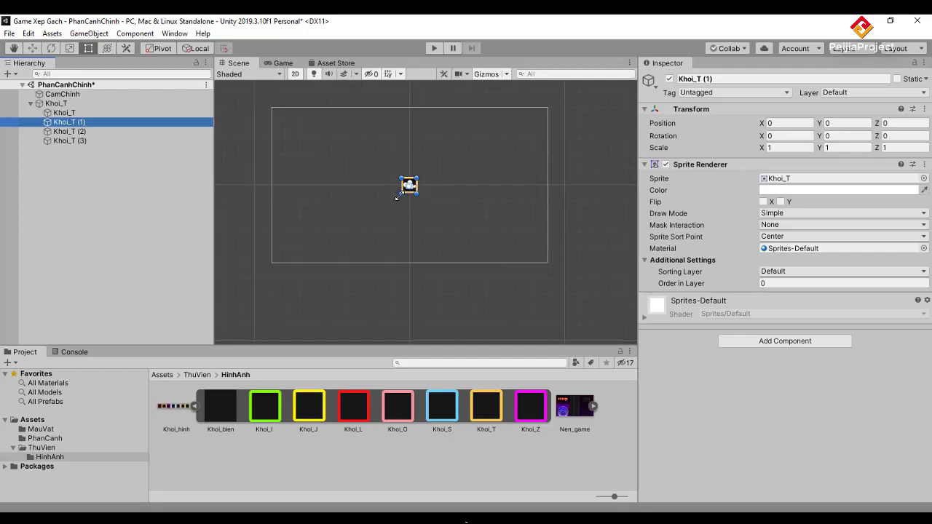
left_click(784, 123)
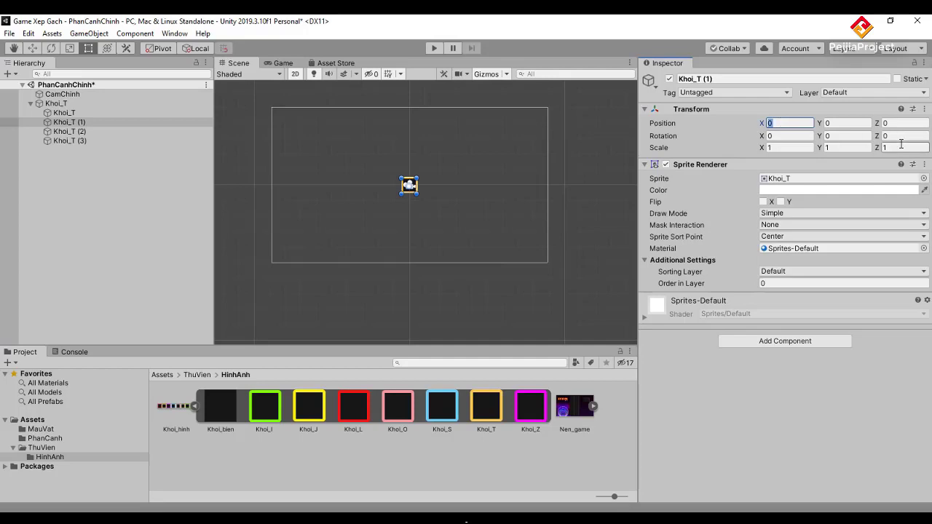
type("-1")
left_click(88, 132)
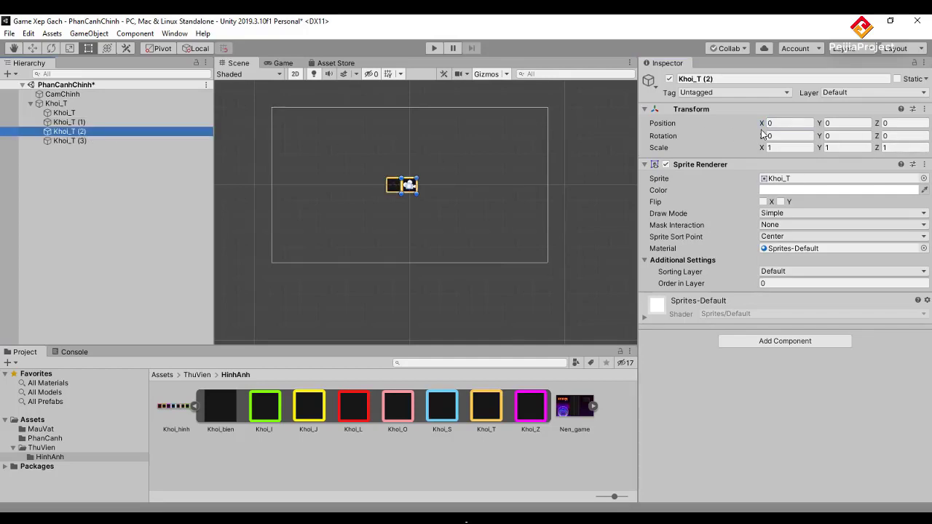
left_click(832, 124)
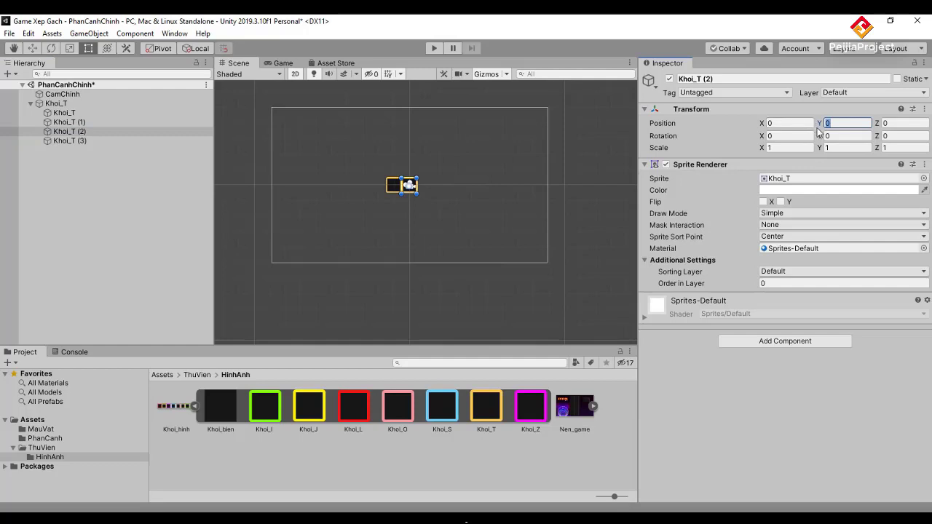
type("-1")
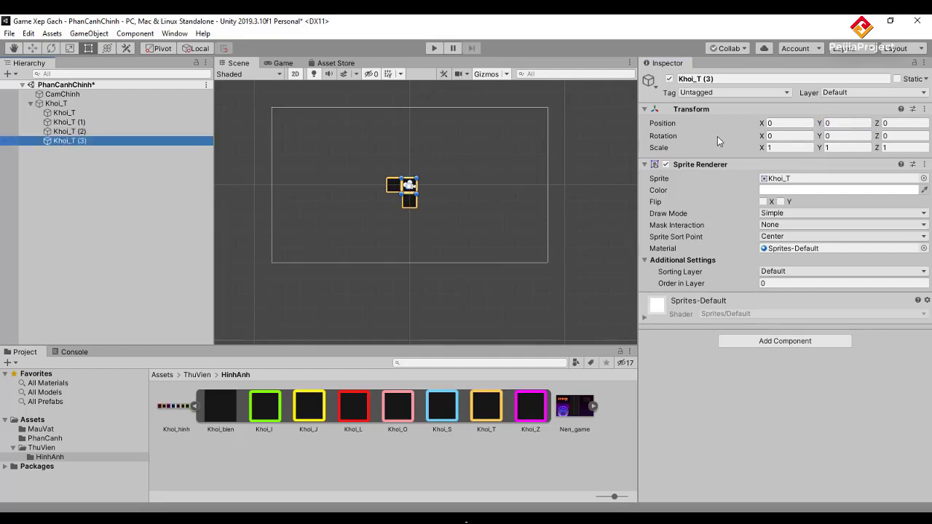
left_click(67, 140)
left_click(791, 125)
type("1")
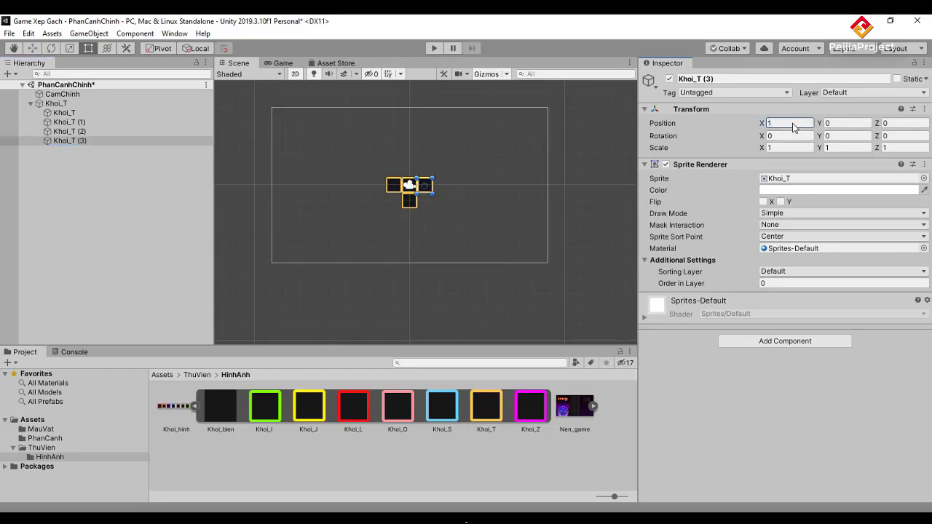
key("Return")
Step: Save the Khoi_T group as a prefab in MauVat and delete it from the scene
left_click(48, 104)
left_click(29, 351)
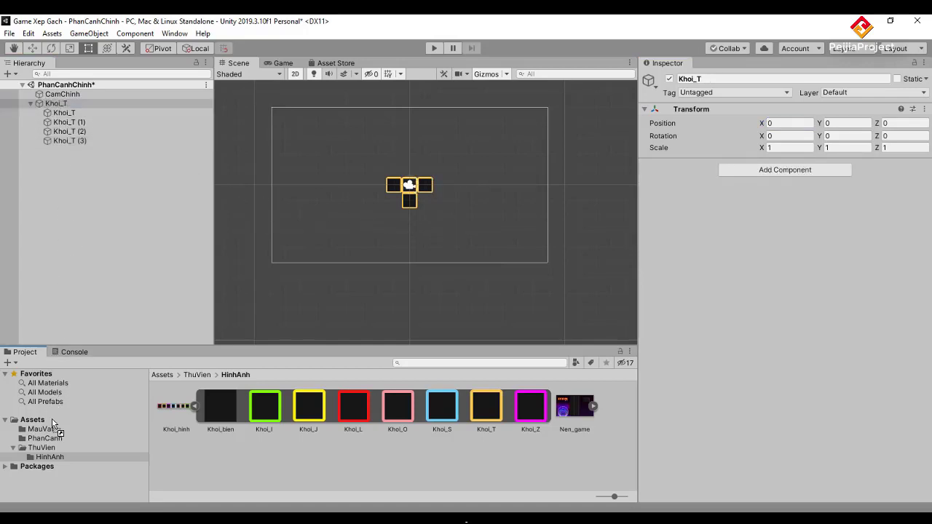
left_click_drag(49, 432, 50, 430)
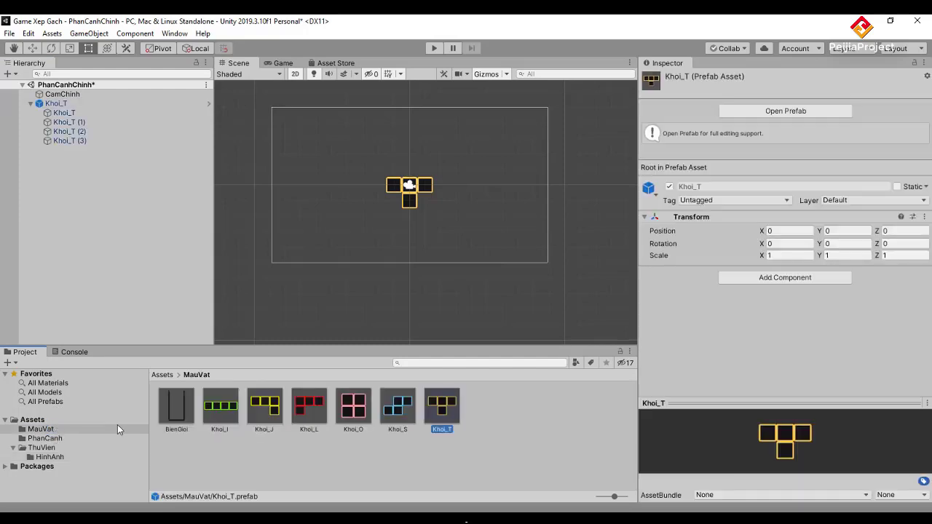
left_click(56, 104)
key("Delete")
left_click(50, 456)
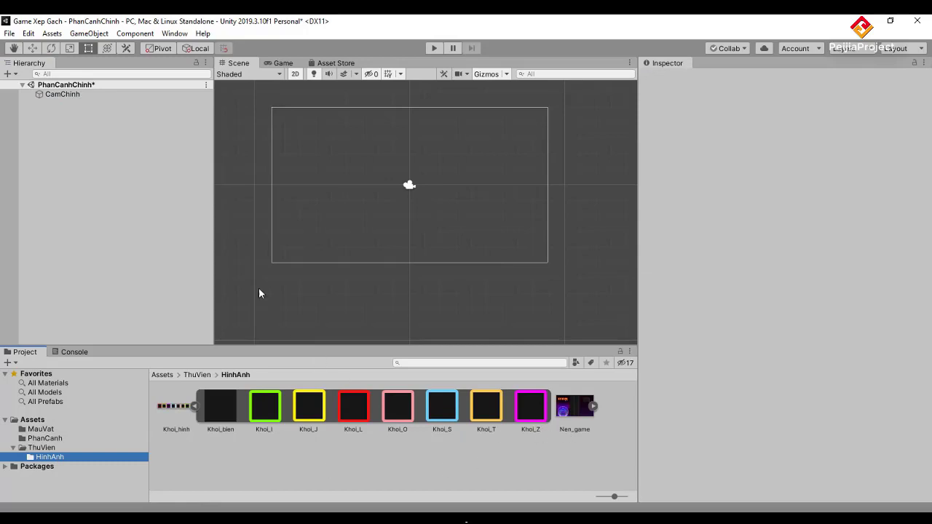
Step: Create an empty Khoi_Z object, add the Khoi_Z sprite as a child, and duplicate it twice
right_click(77, 146)
left_click(46, 145)
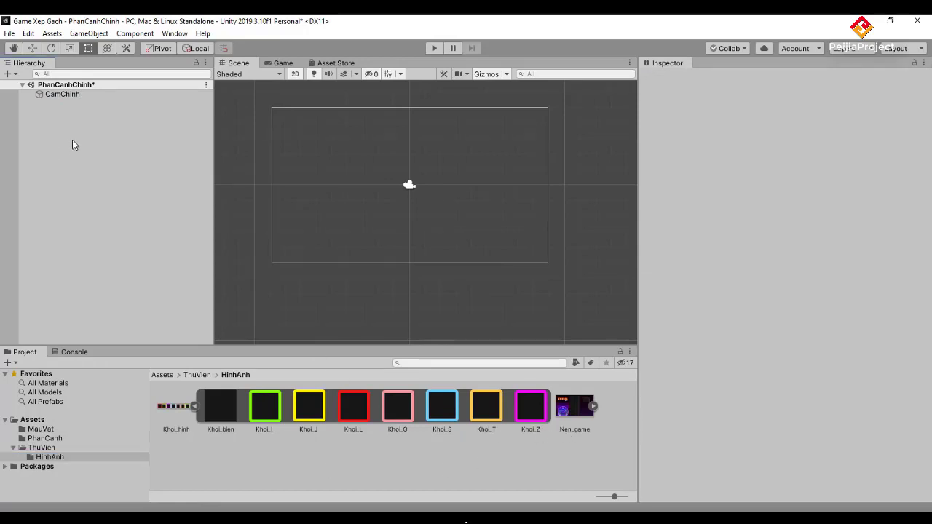
right_click(72, 144)
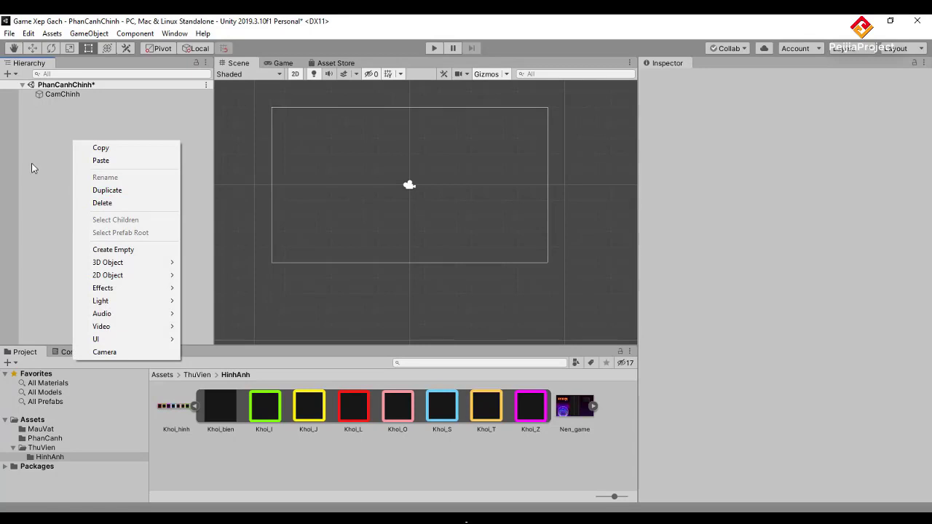
left_click(119, 251)
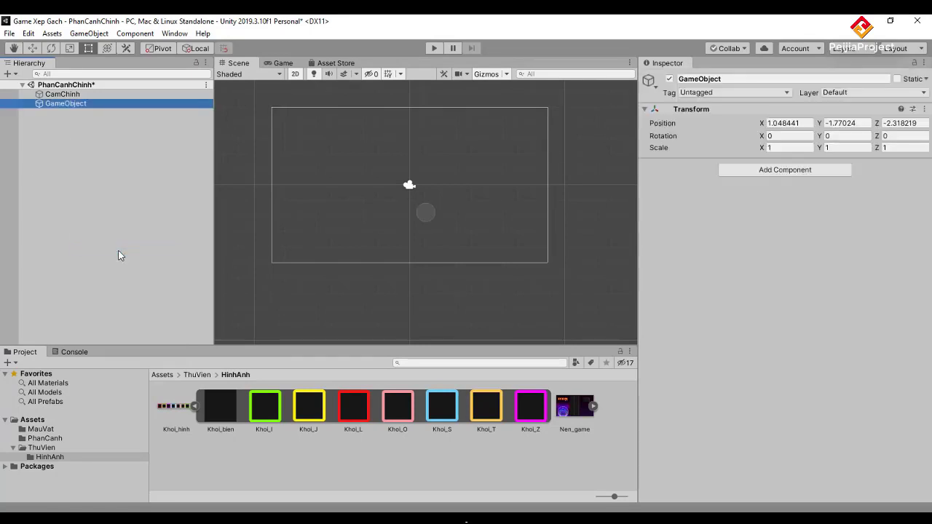
key("F2")
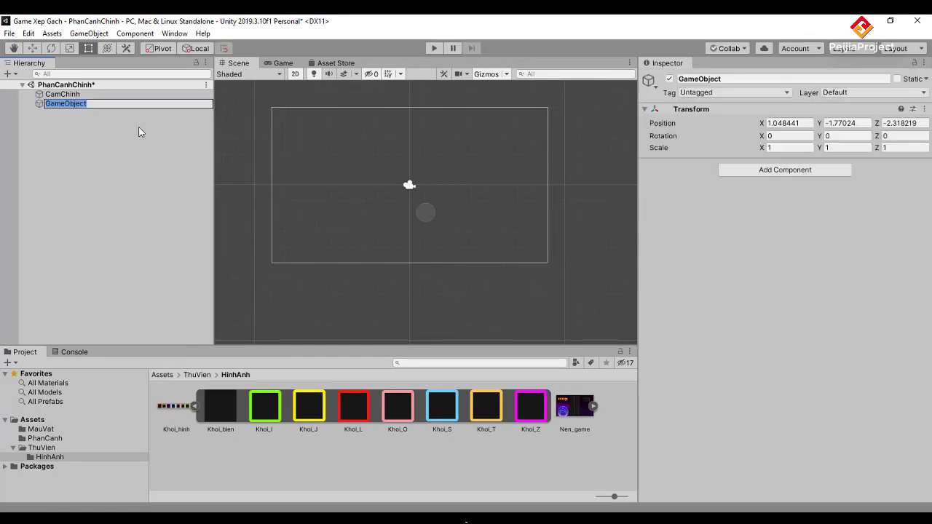
type("Khoi")
type("_Z")
key("Return")
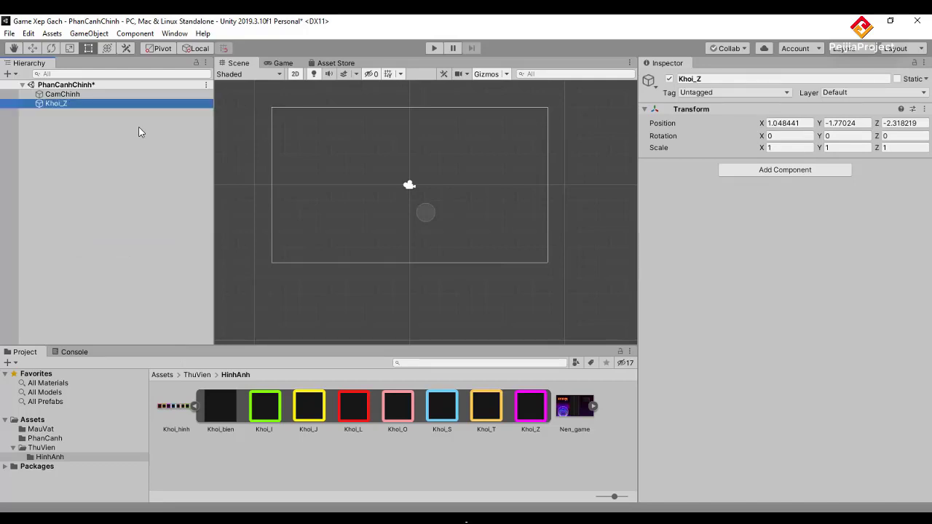
left_click_drag(535, 410, 69, 114)
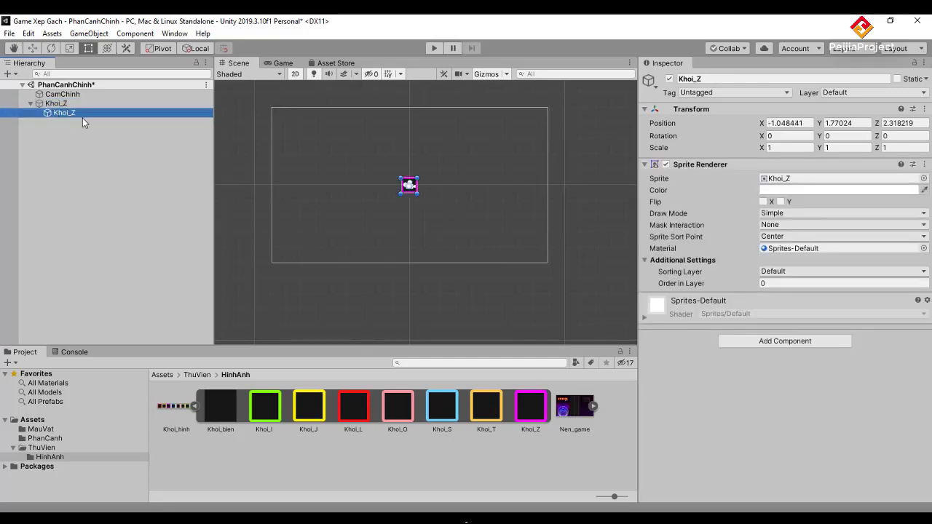
key("ctrl+d")
key("ctrl+d")
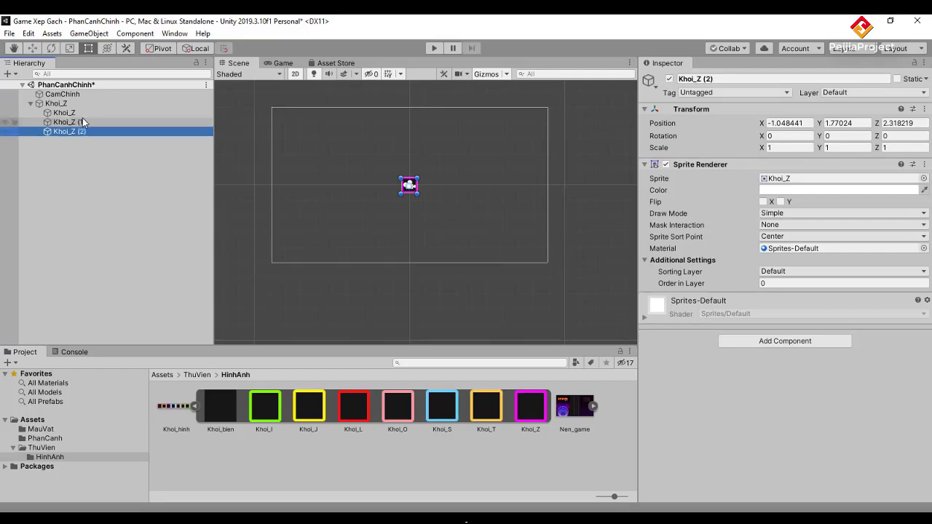
key("ctrl+d")
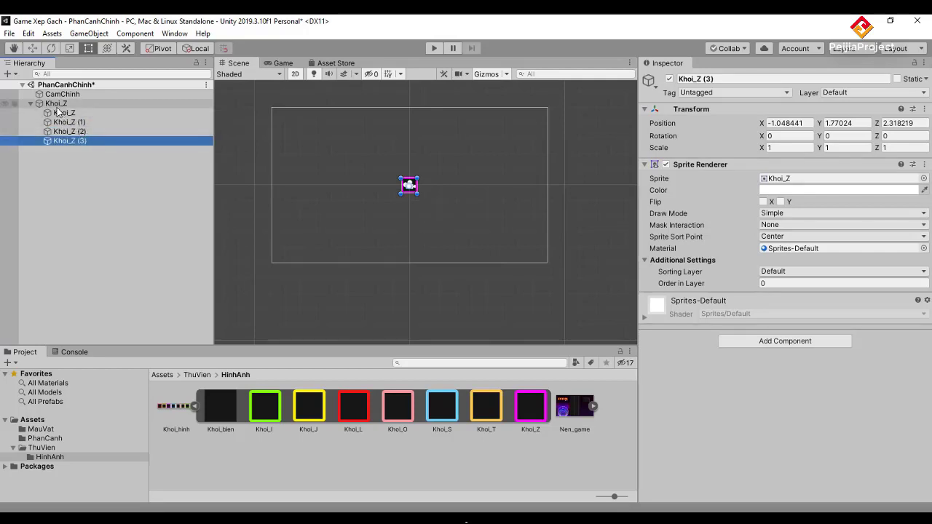
Step: Set the Khoi_Z group and its first square both to position 0, 0, 0
left_click(59, 104)
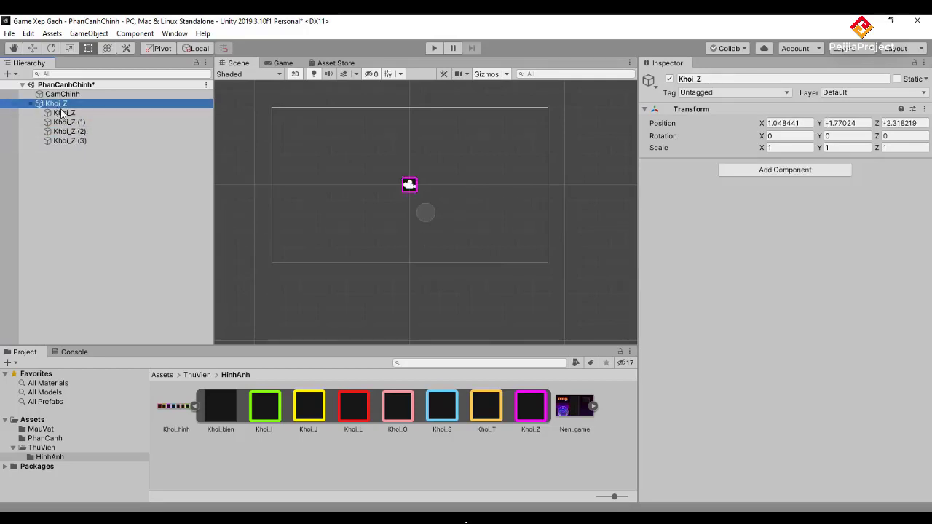
left_click(803, 123)
type("0")
key("Tab")
type("0")
key("Tab")
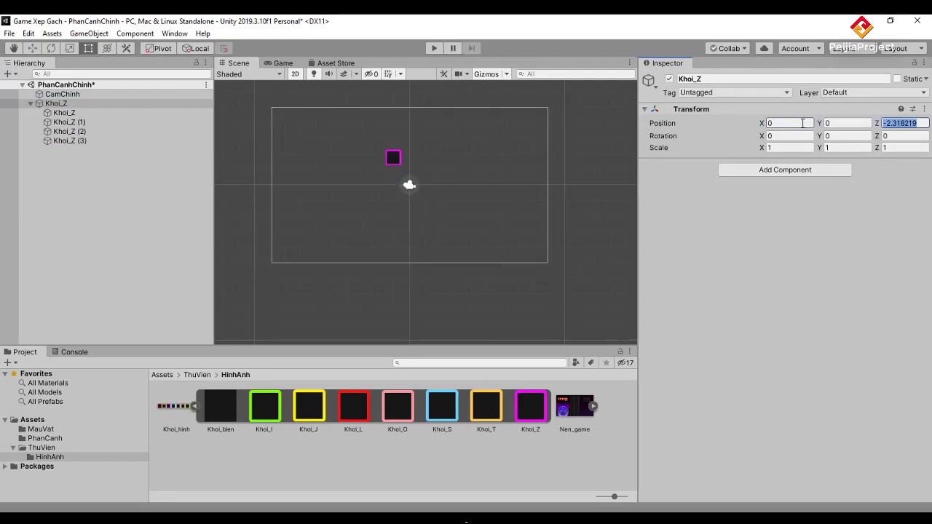
type("0")
left_click(116, 113)
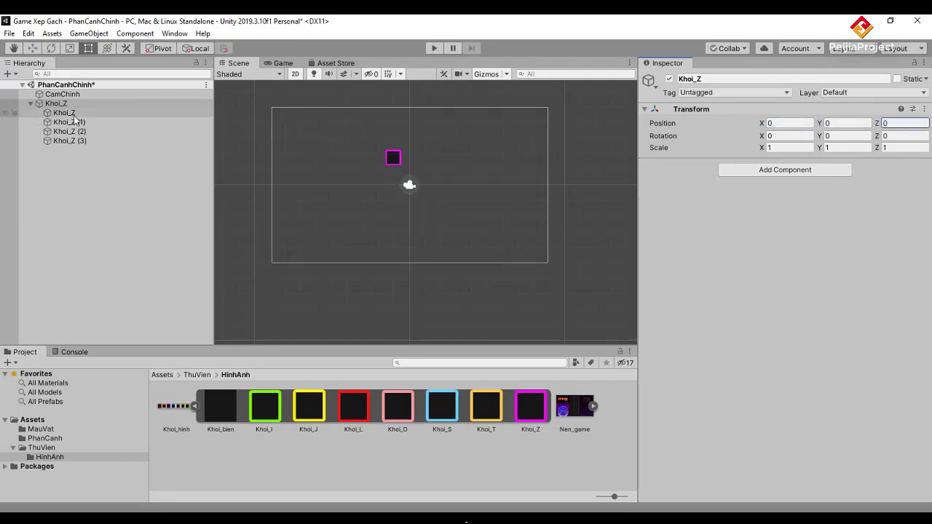
left_click(797, 123)
type("0")
key("Tab")
type("0")
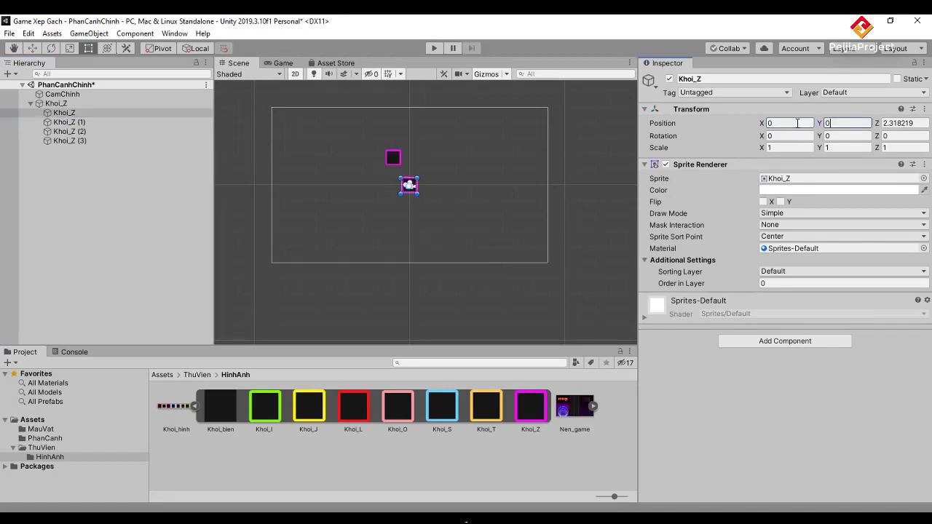
key("Tab")
type("0")
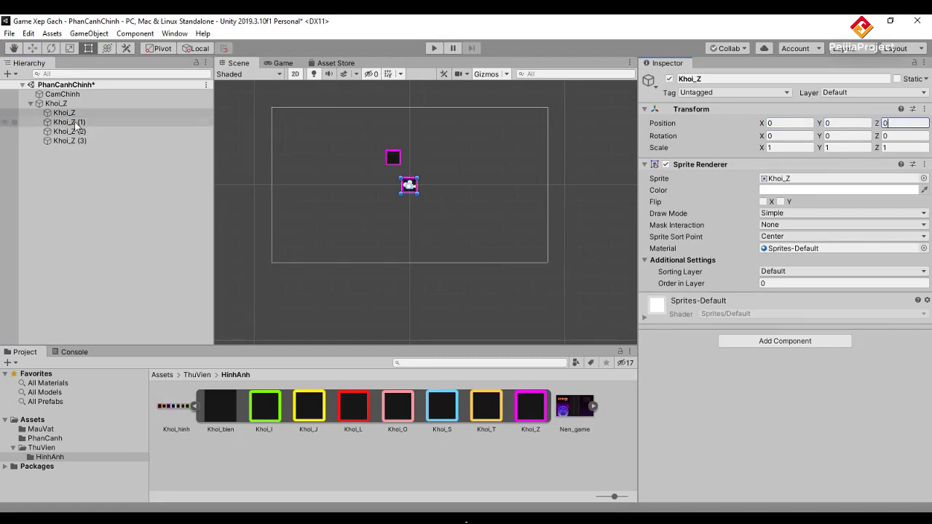
Step: Position Khoi_Z (1) at -1, 0, 0 and Khoi_Z (2) at 0, -1, 0
left_click(70, 122)
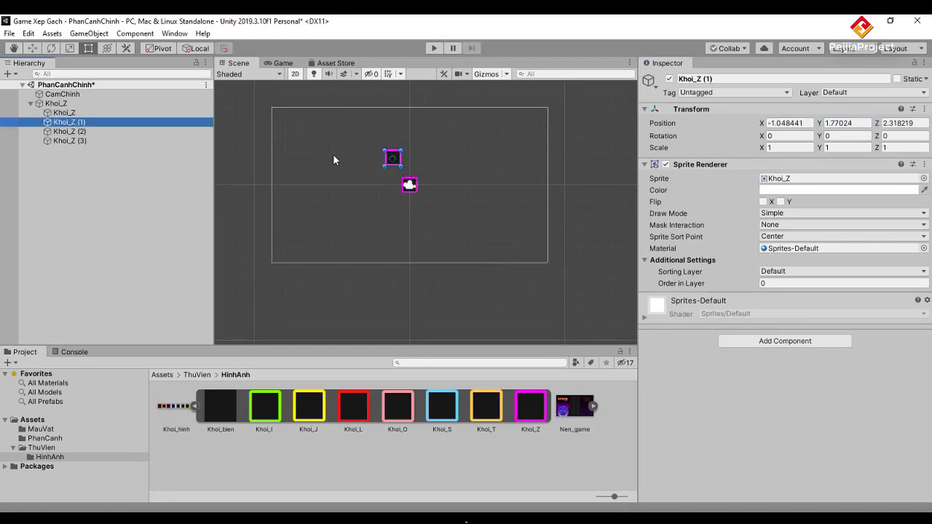
left_click(787, 123)
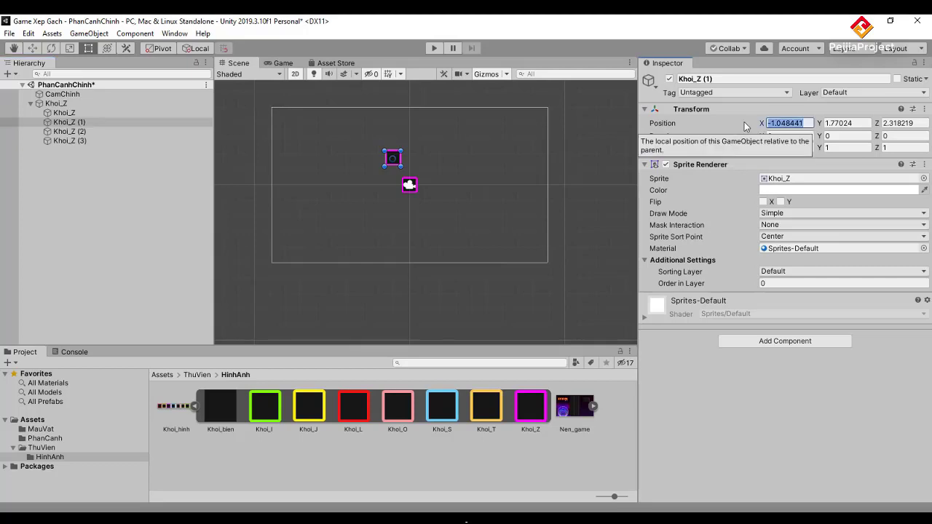
type("-1")
key("Tab")
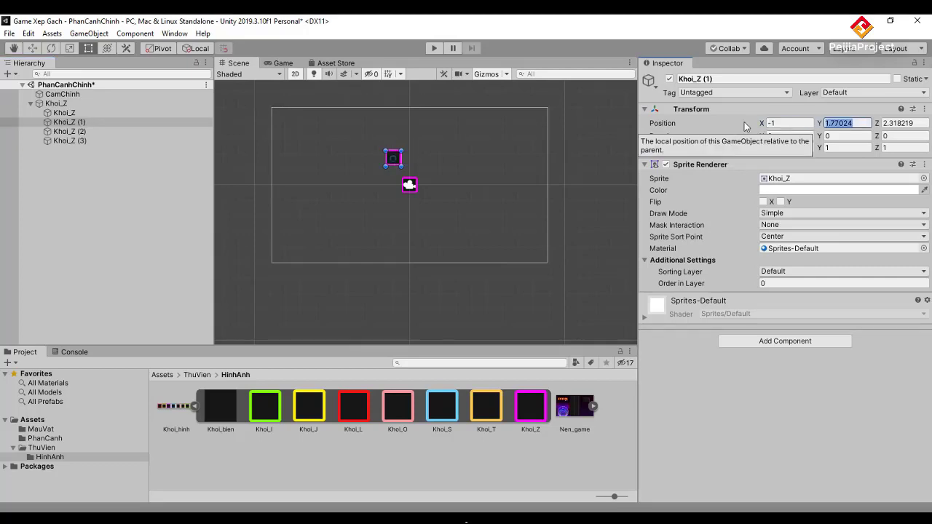
type("0")
key("Tab")
type("0")
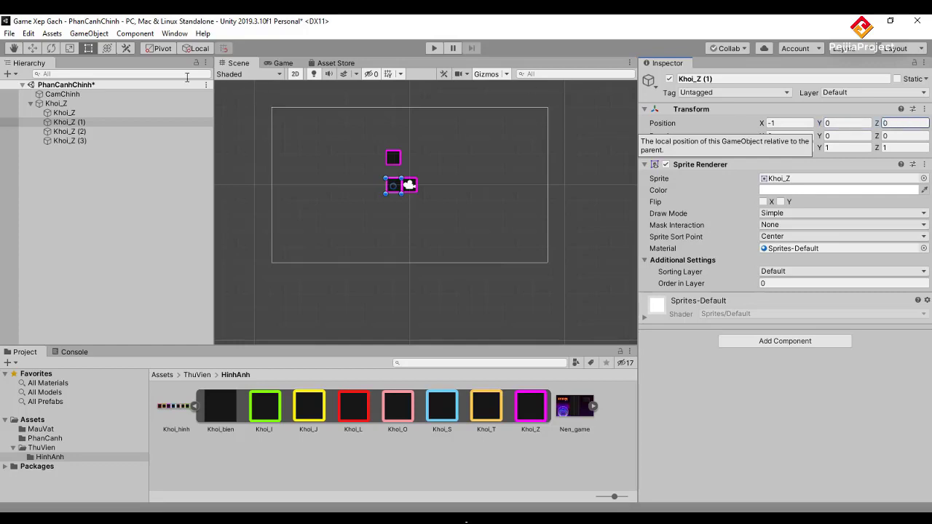
left_click(393, 157)
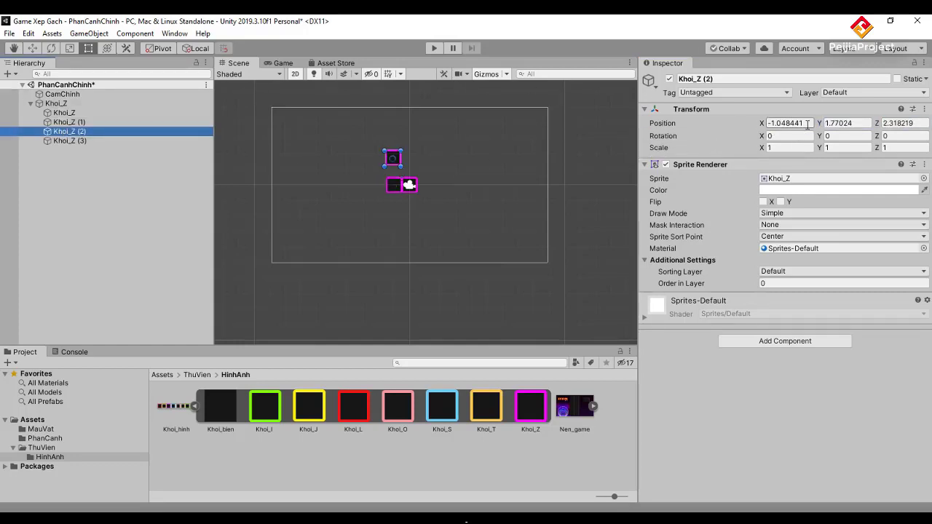
left_click(786, 123)
type("0")
key("Tab")
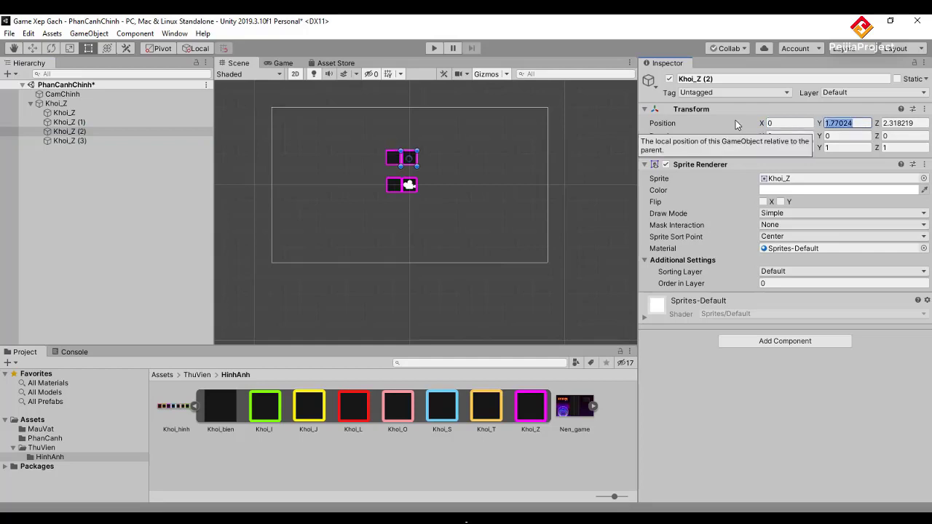
type("-1")
key("Tab")
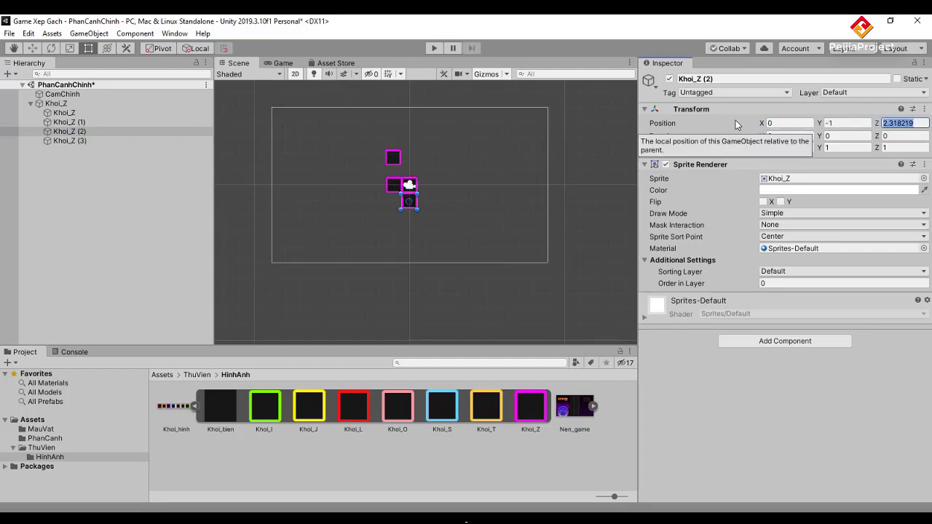
type("0")
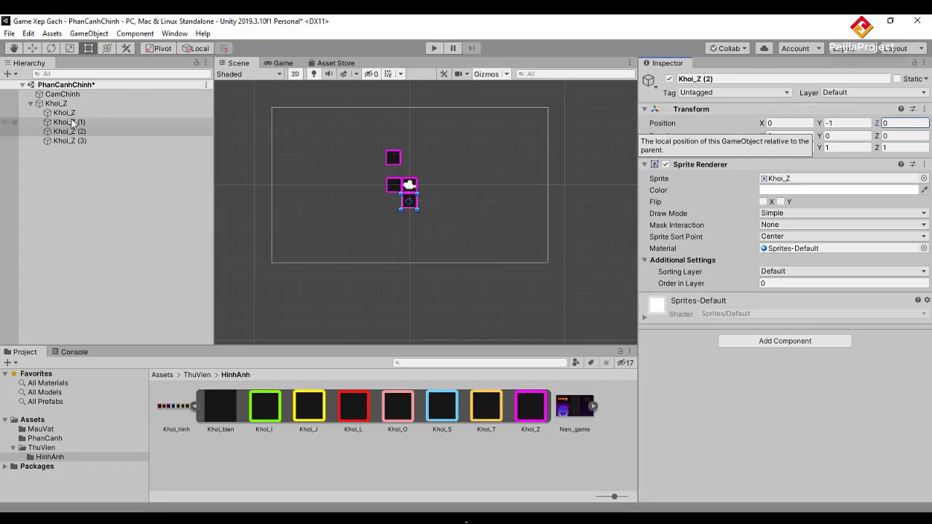
Step: Move Khoi_Z (3) to 1, -1, 0 to complete the Z shape
left_click(61, 141)
left_click(784, 123)
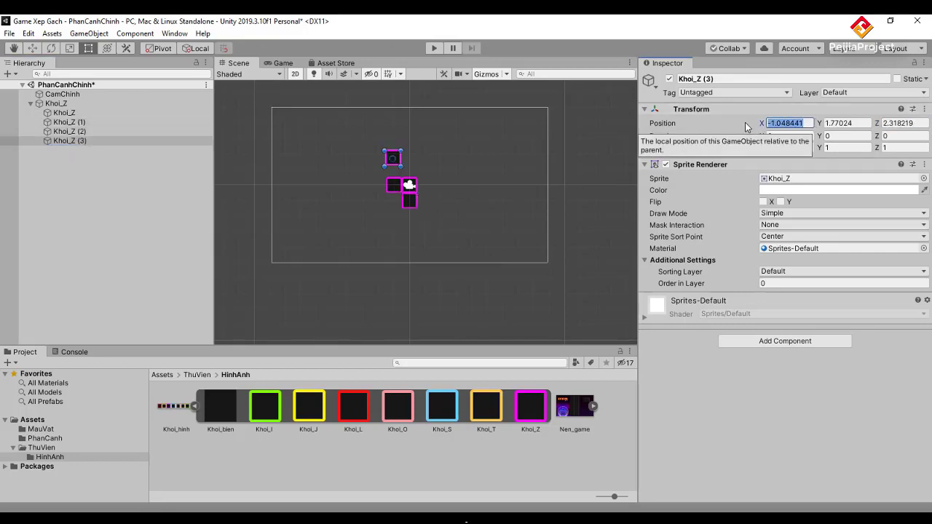
type("-")
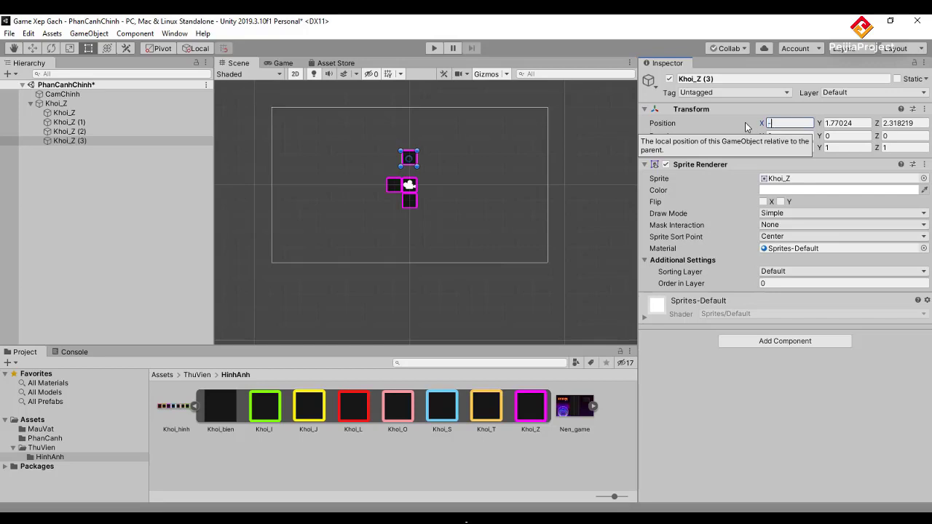
type("1")
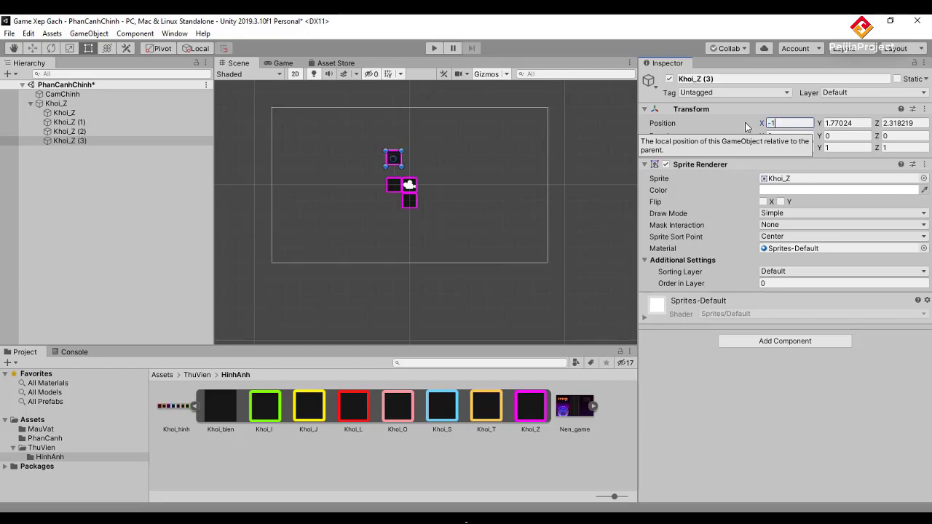
key("BackSpace")
key("BackSpace")
type("1")
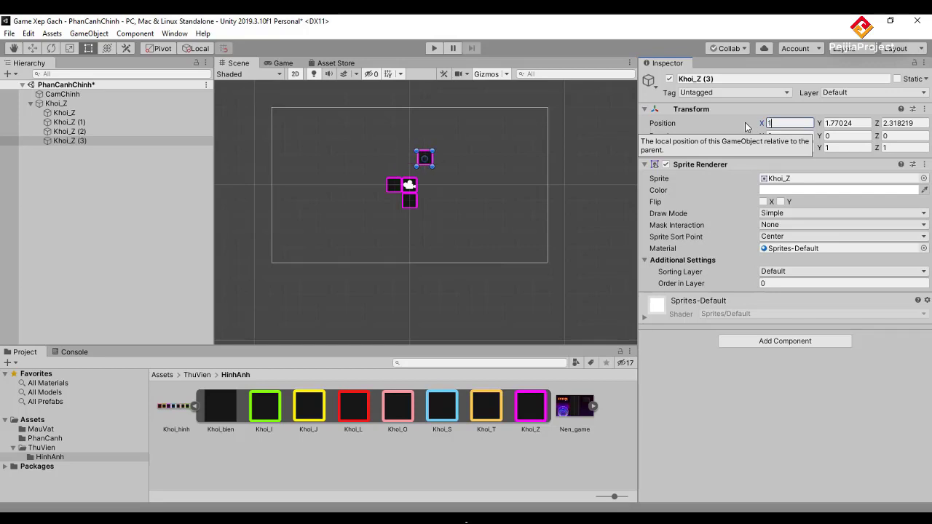
key("Tab")
type("-1")
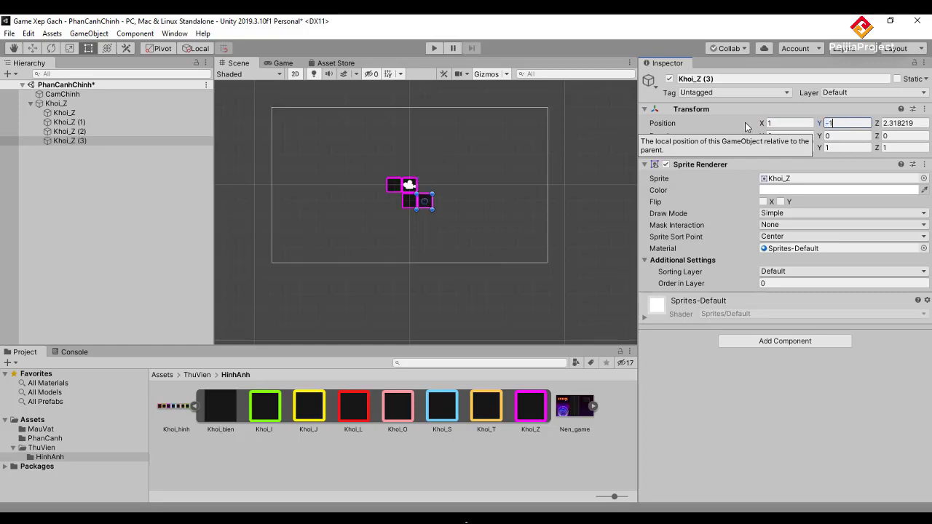
key("Tab")
type("0")
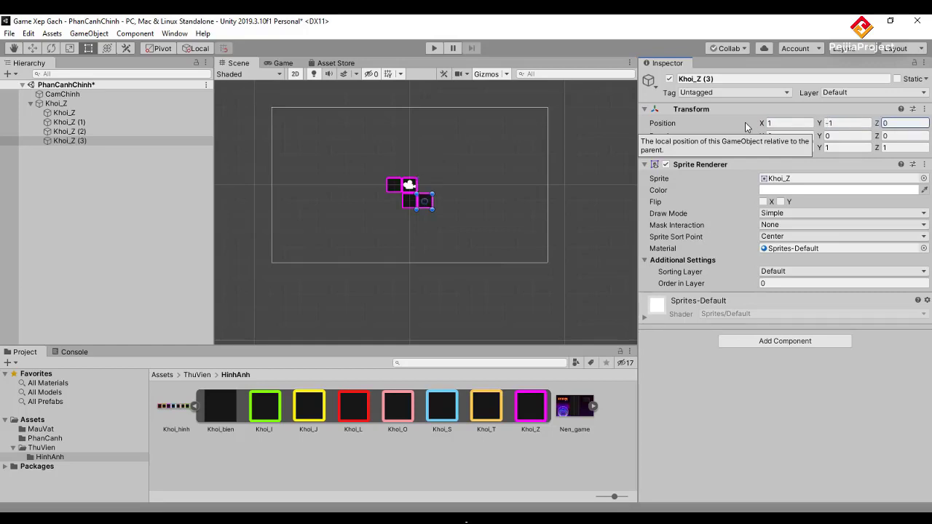
Step: Save Khoi_Z as a MauVat prefab, try a 90 Z rotation then reset to 0, and delete it from the scene
left_click(46, 104)
mouse_move(46, 104)
left_mouse_down()
mouse_move(52, 457)
mouse_move(42, 430)
left_mouse_up()
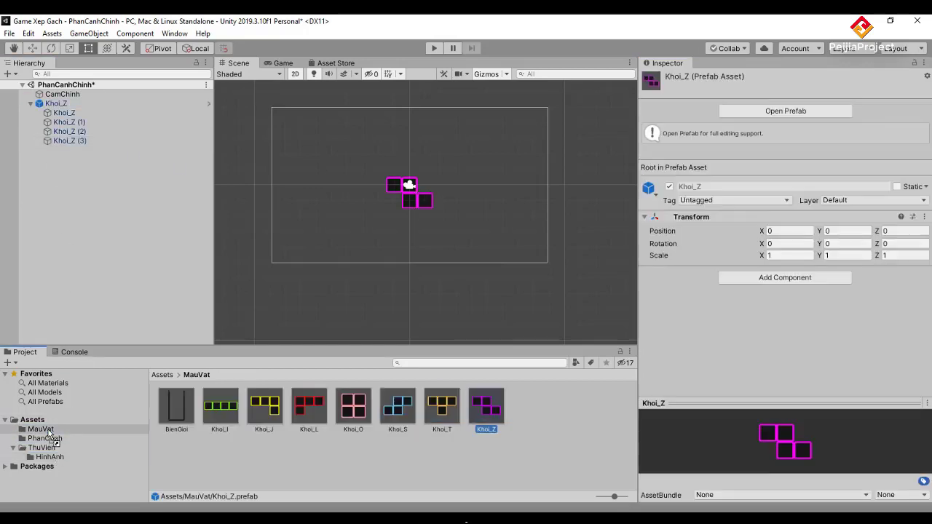
left_click(48, 107)
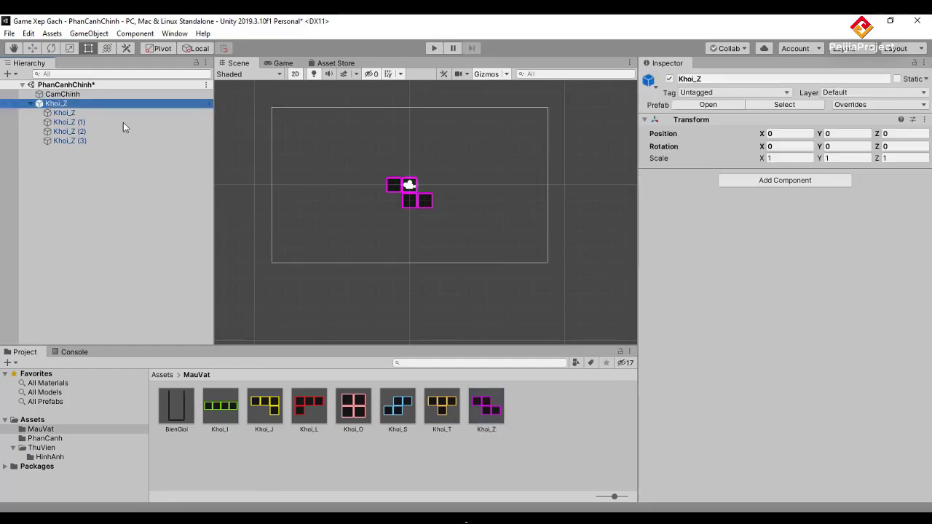
left_click(904, 148)
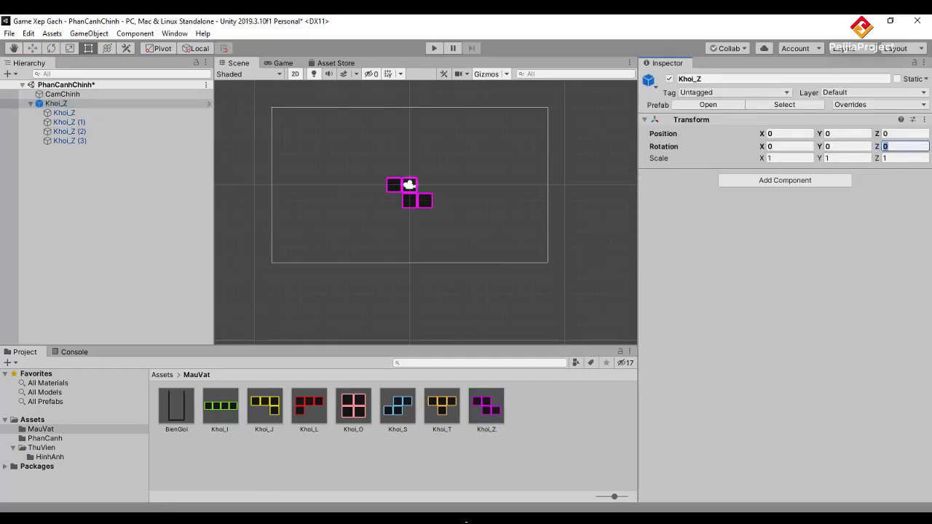
type("90")
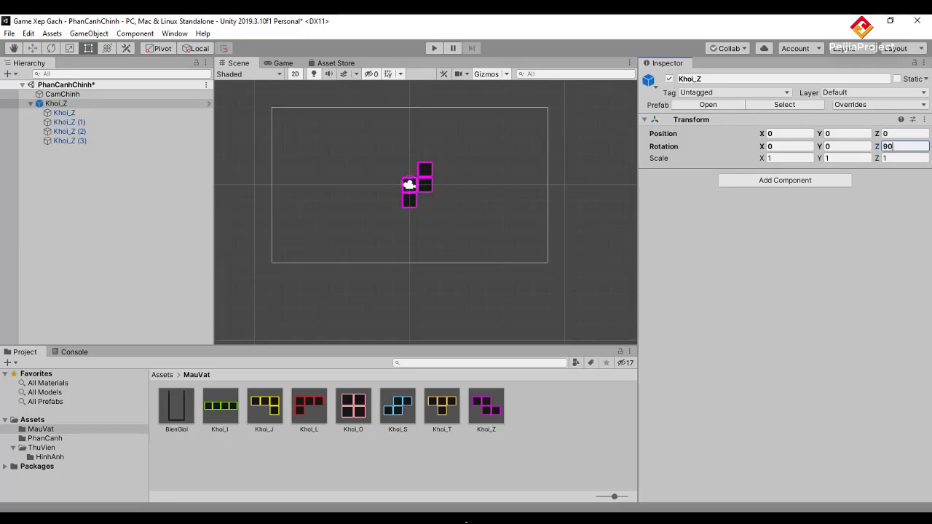
key("BackSpace")
key("BackSpace")
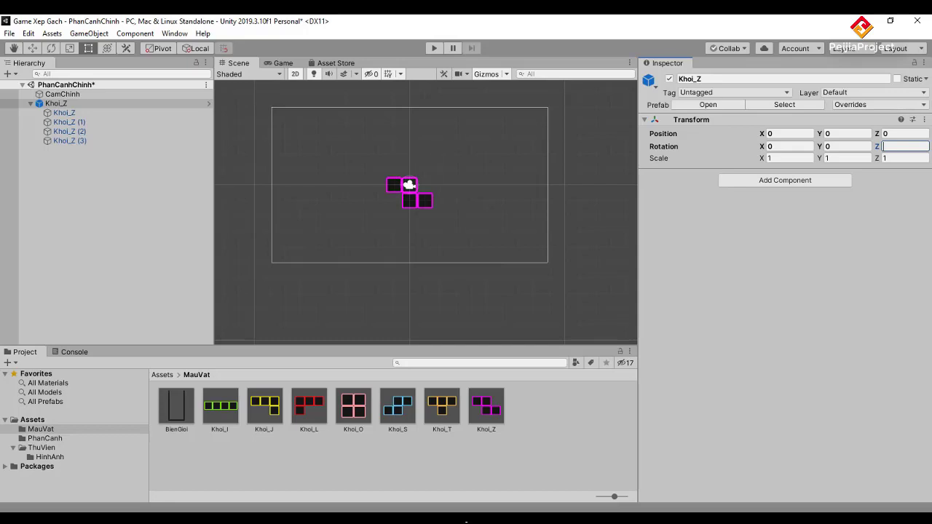
type("90")
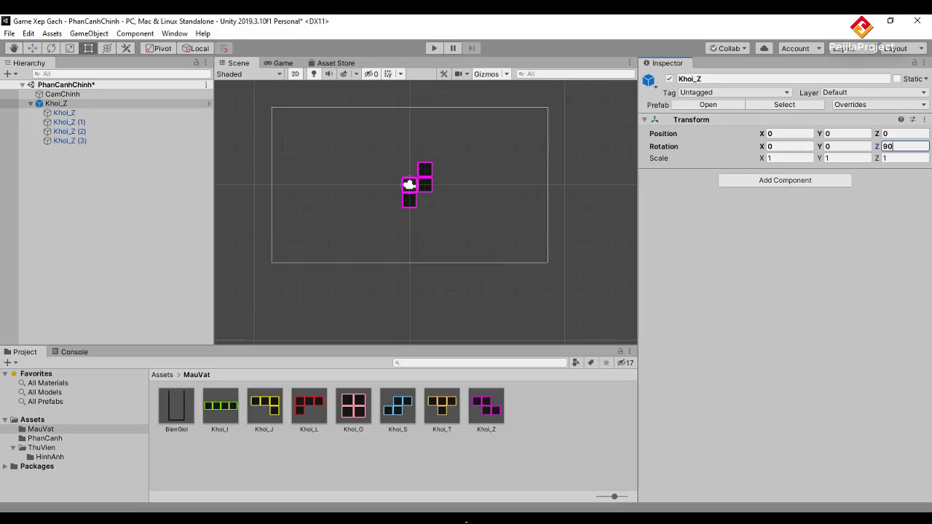
key("BackSpace")
key("BackSpace")
type("0")
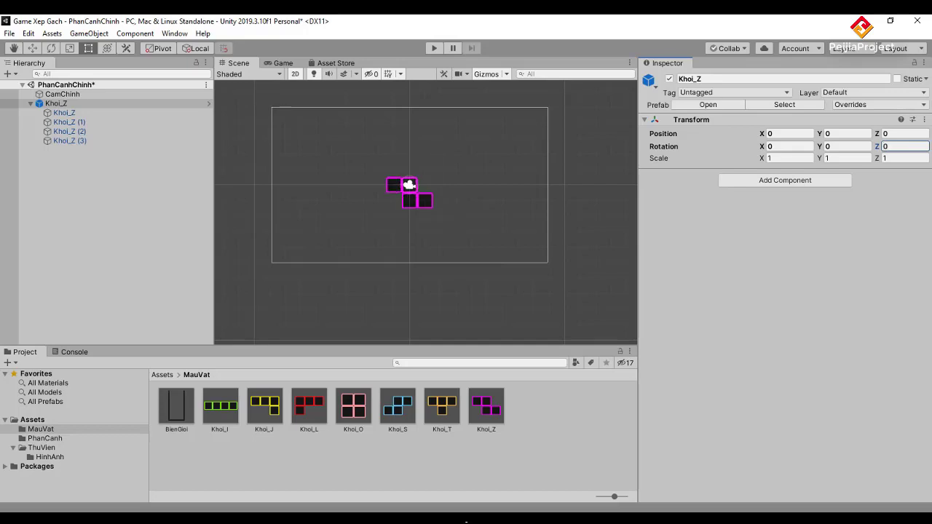
left_click(52, 104)
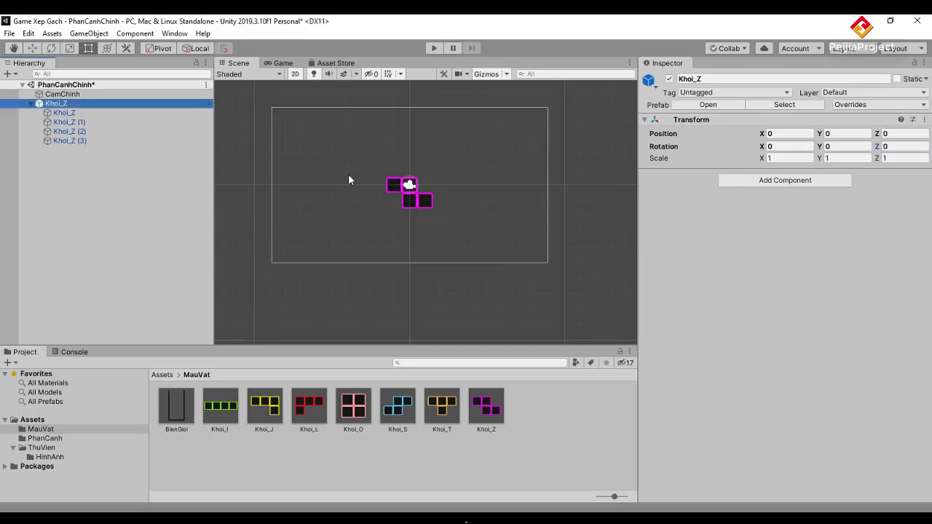
key("Delete")
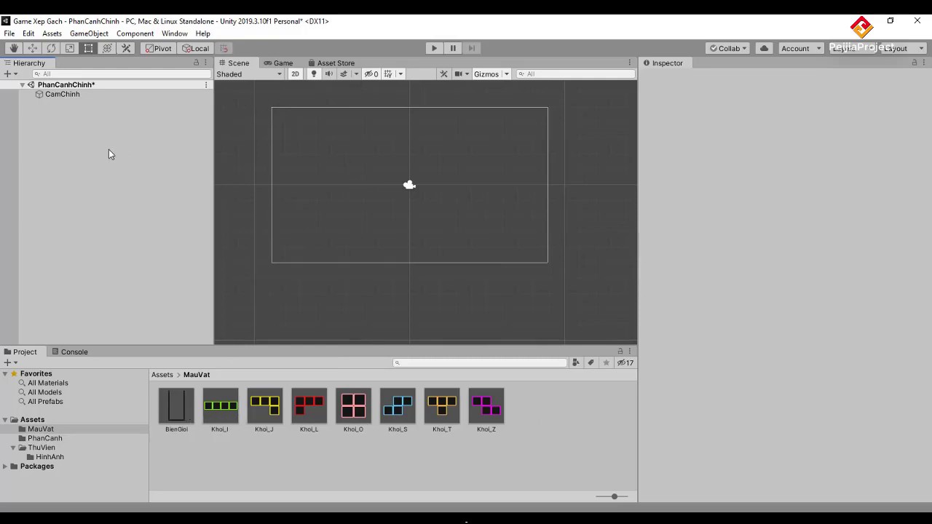
Step: Save the scene, drop the BienGioi border in, and choose Don't Replace for the Khoi_J prefab
key("ctrl+s")
scroll(454, 266, "down", 1)
scroll(454, 267, "down", 2)
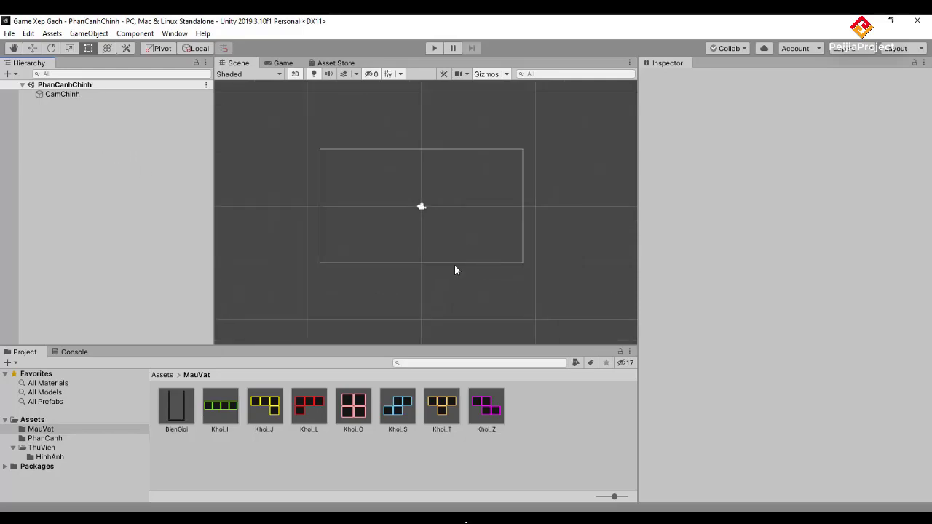
scroll(454, 267, "down", 2)
scroll(454, 267, "down", 1)
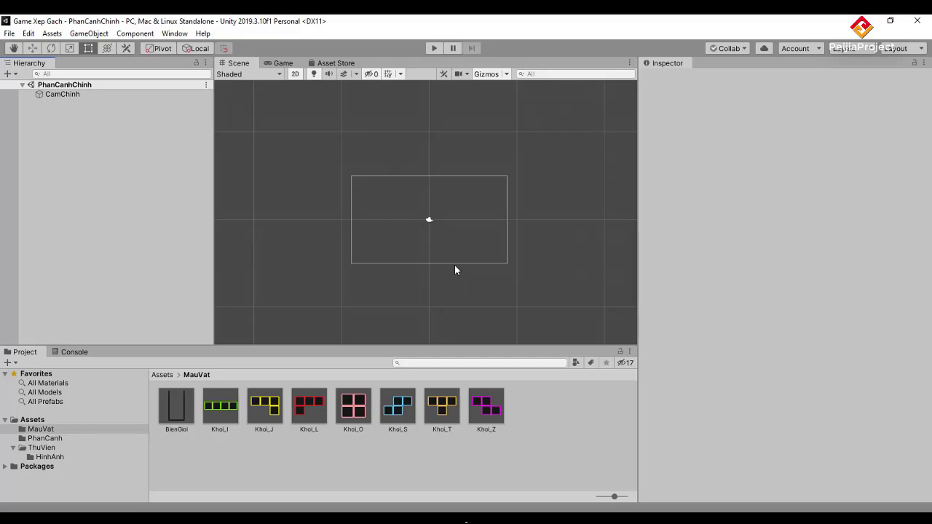
mouse_move(173, 412)
left_mouse_down()
mouse_move(384, 327)
mouse_move(265, 405)
left_mouse_up()
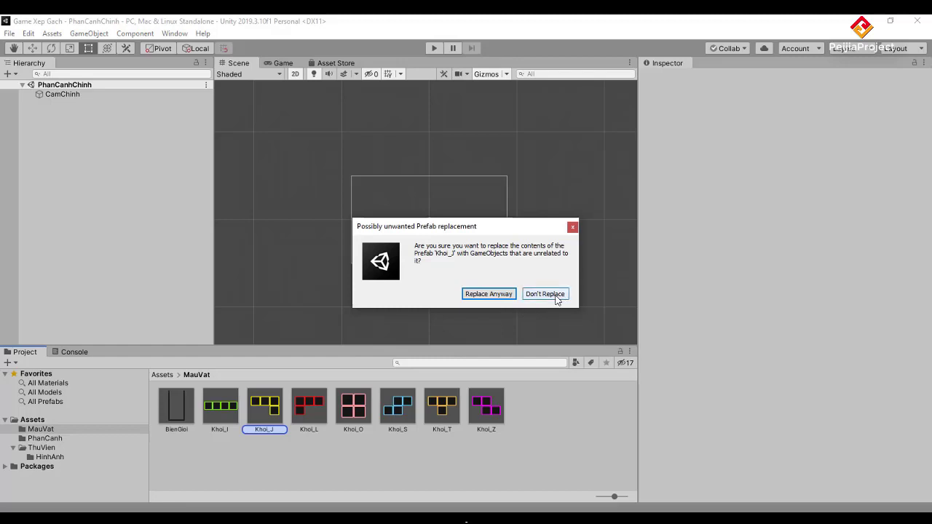
left_click(544, 294)
Step: Set the BienGioi prefab's Z rotation to 0
left_click(173, 415)
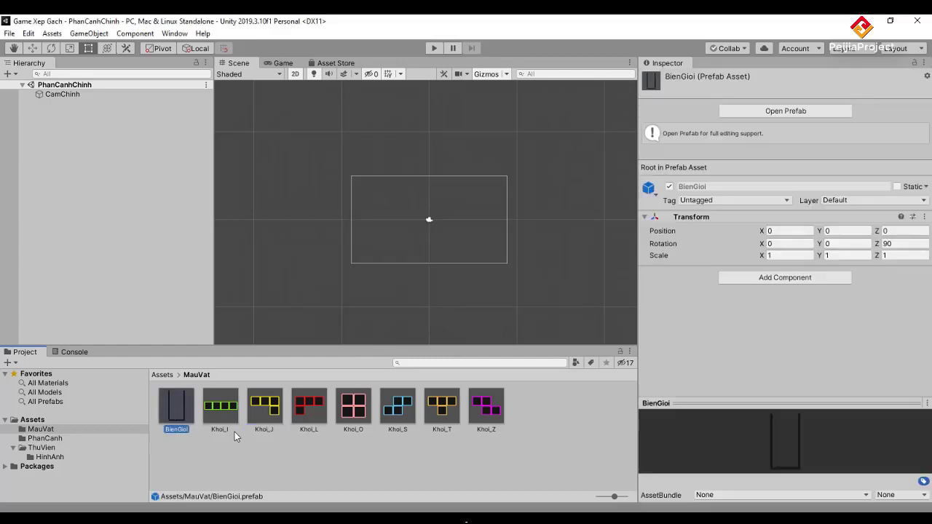
left_click(893, 248)
left_click(892, 248)
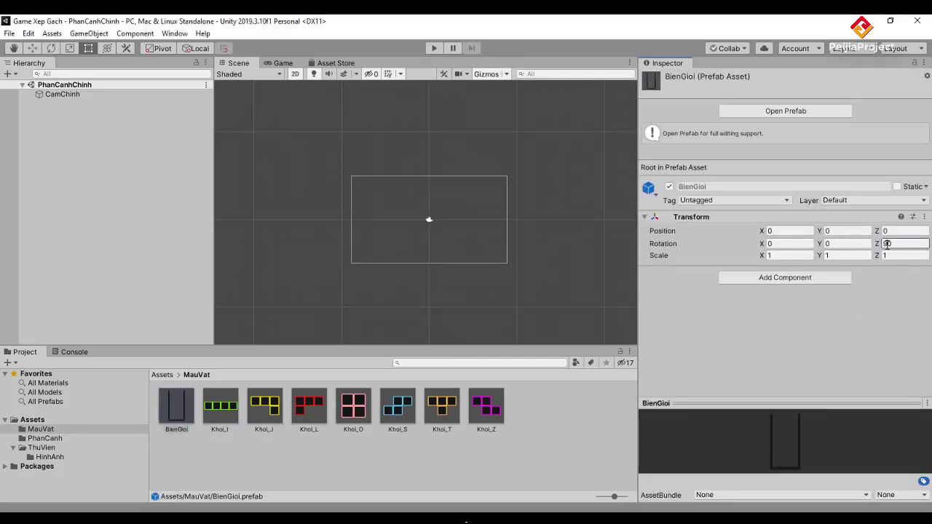
type("0")
key("Return")
Step: Add the BienGioi border to the scene at position X 0, Y 0
mouse_move(175, 406)
left_mouse_down()
mouse_move(390, 267)
mouse_move(386, 279)
left_mouse_up()
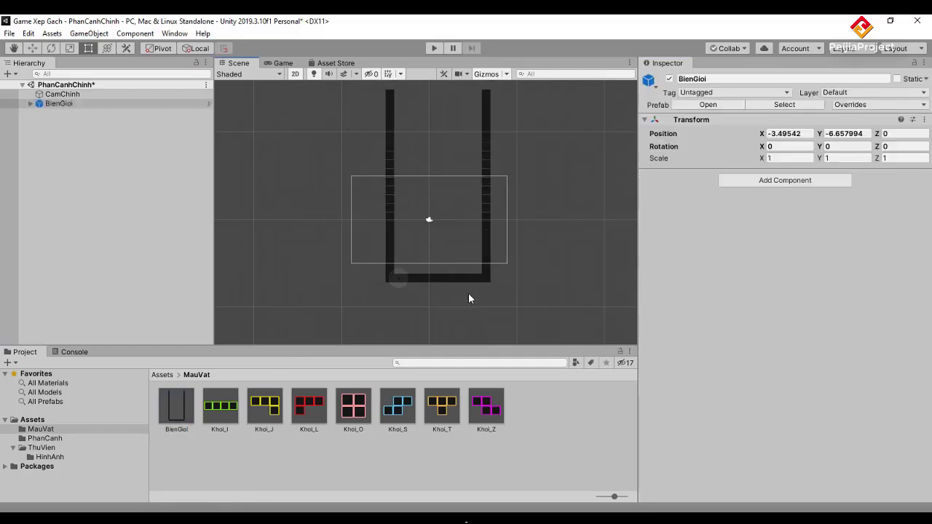
left_click(66, 104)
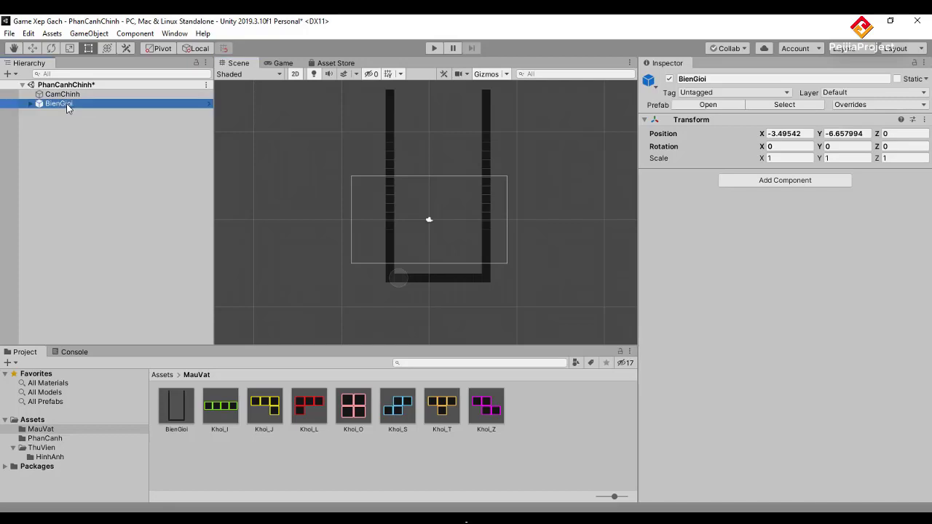
left_click(808, 133)
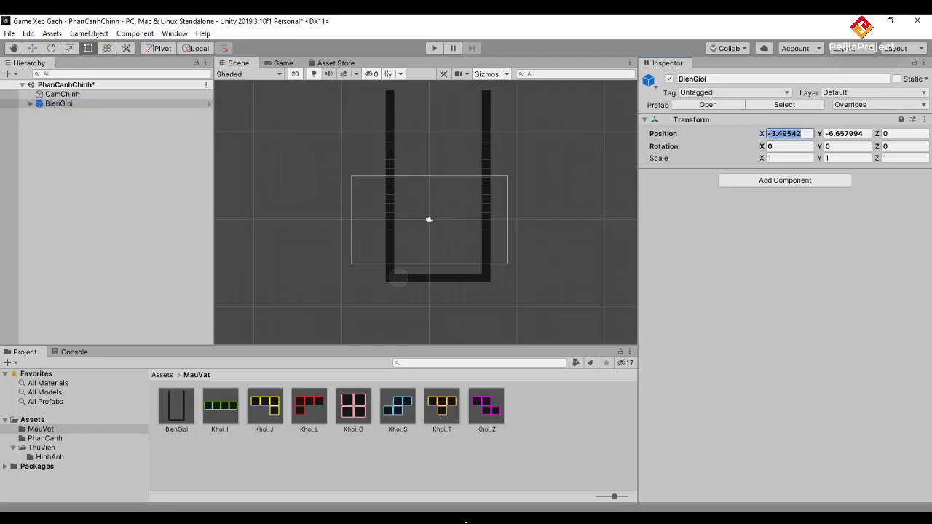
type("0")
key("Tab")
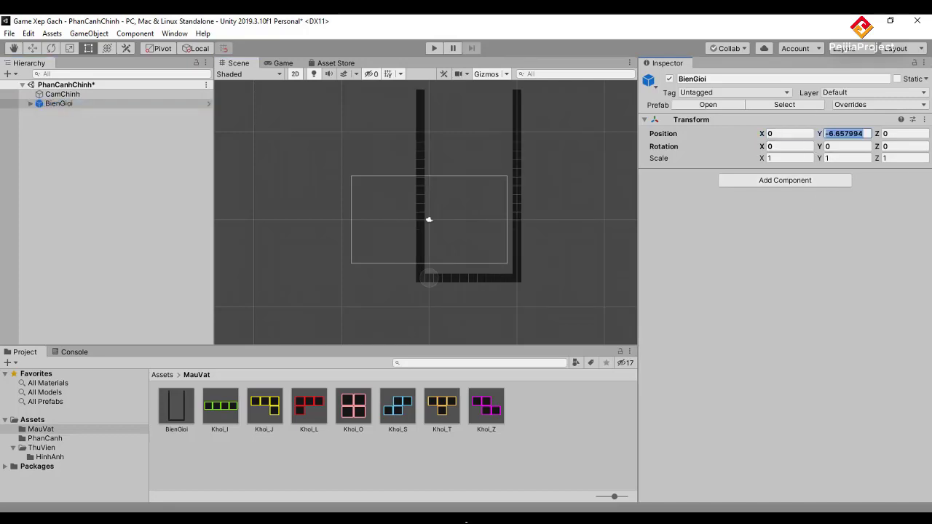
type("0")
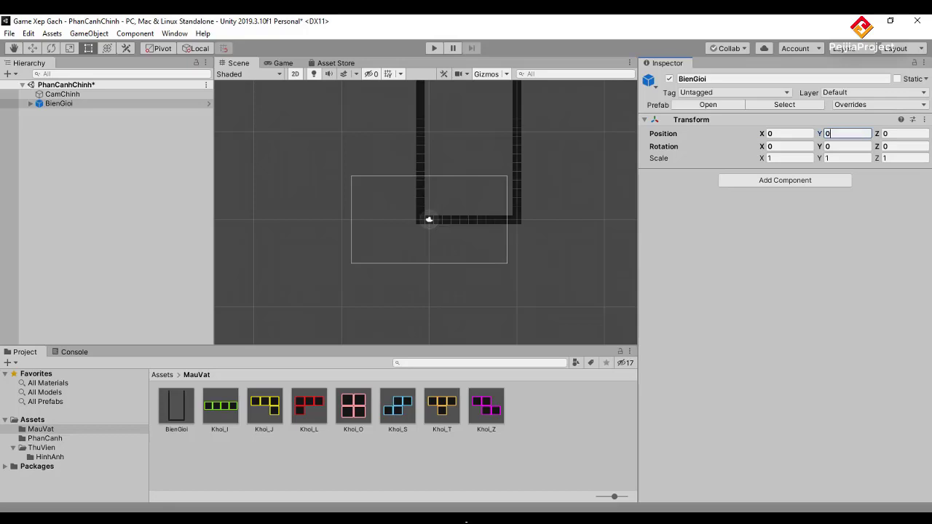
left_click(393, 175)
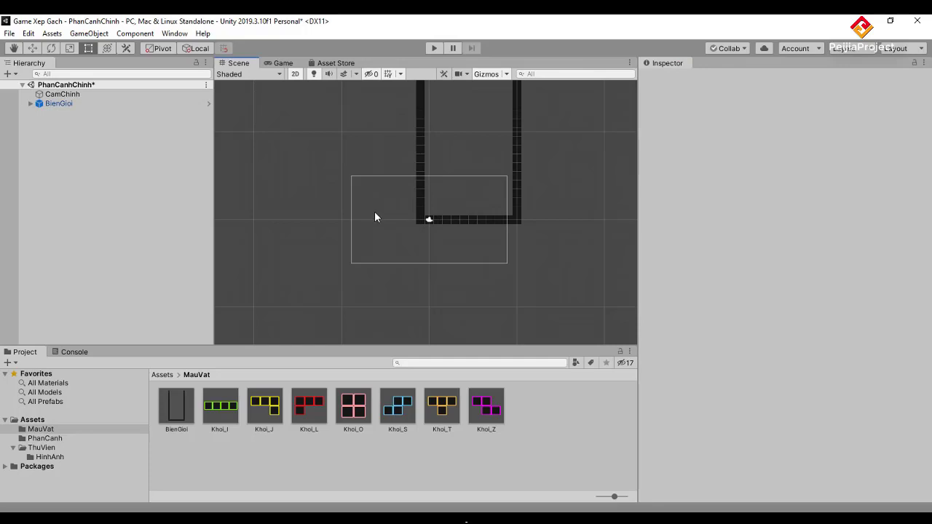
Step: Move the CamChinh camera down to Y -7.94, below the border
left_click(170, 94)
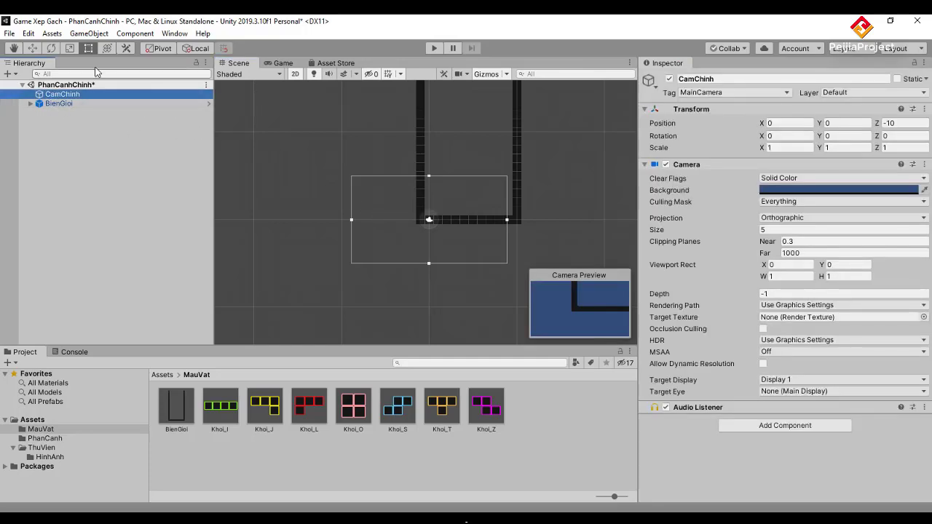
left_click(32, 48)
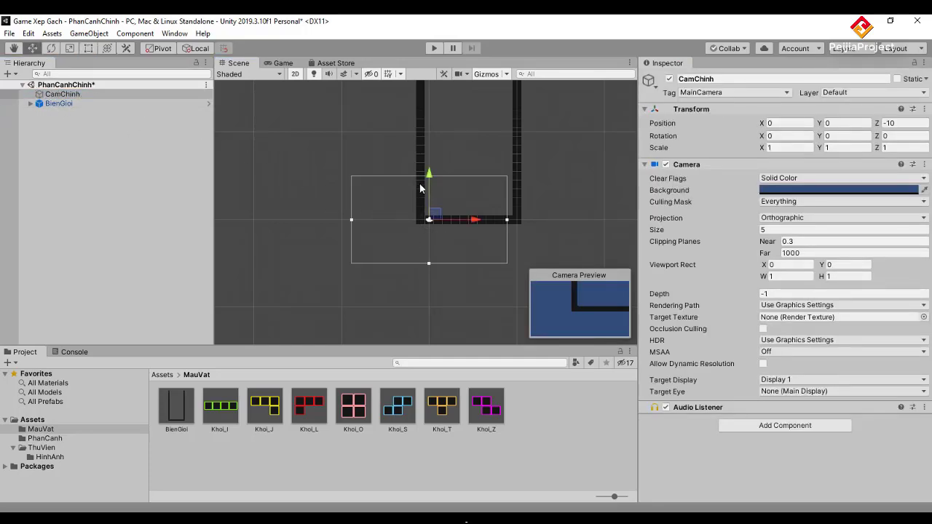
mouse_move(431, 184)
left_mouse_down()
mouse_move(377, 257)
mouse_move(394, 254)
left_mouse_up()
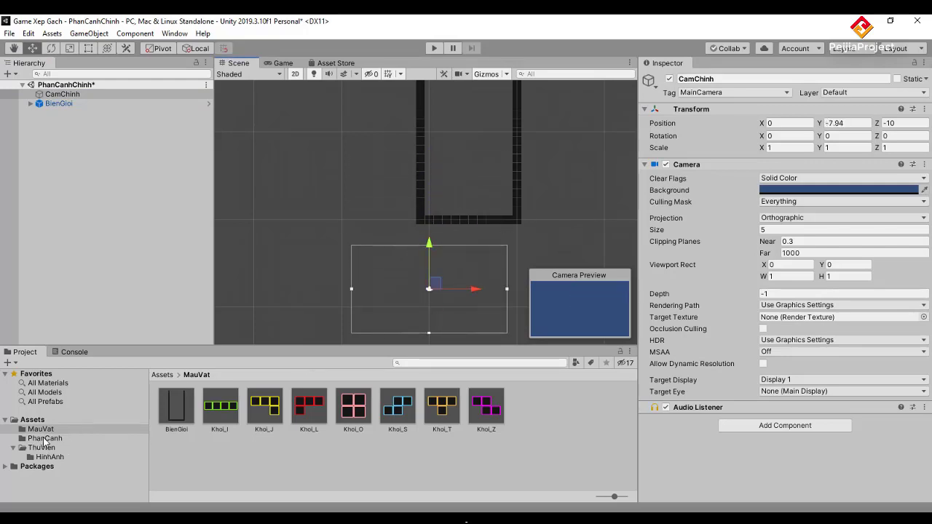
left_click(53, 457)
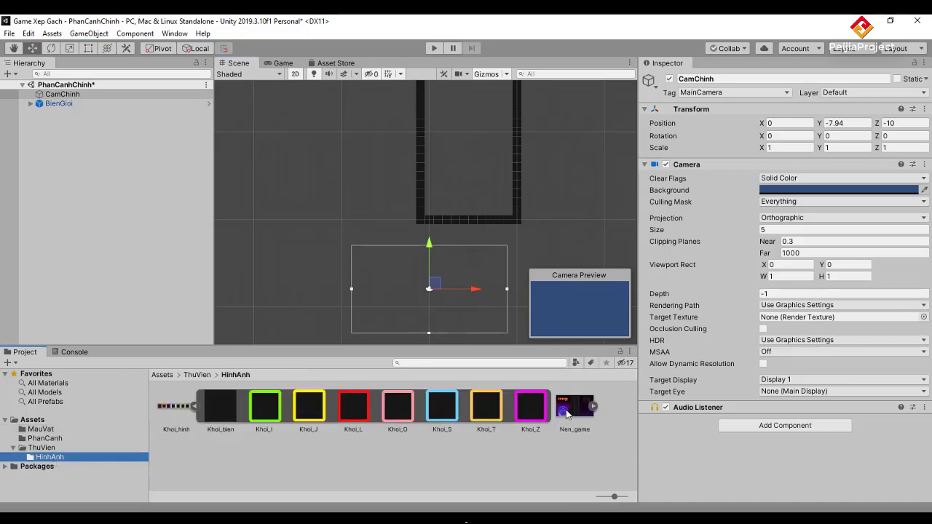
Step: Drag the Nen_game sprite into the scene and set its Order in Layer to -1
left_click(572, 409)
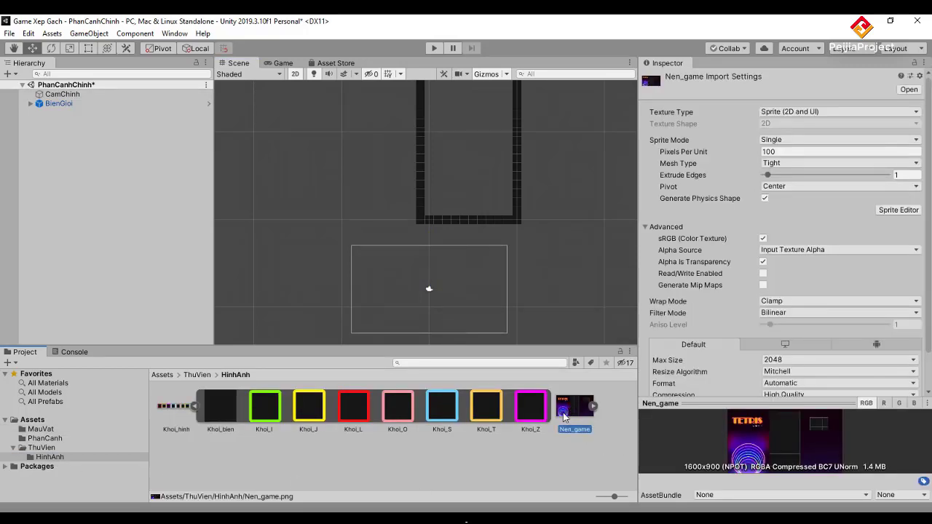
mouse_move(576, 416)
left_mouse_down()
mouse_move(450, 186)
mouse_move(463, 192)
left_mouse_up()
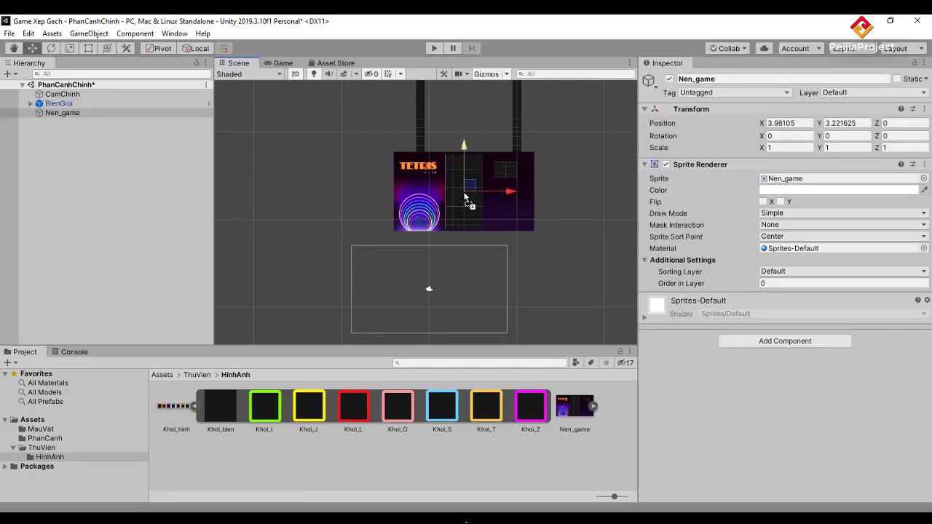
scroll(463, 192, "up", 5)
scroll(464, 193, "up", 2)
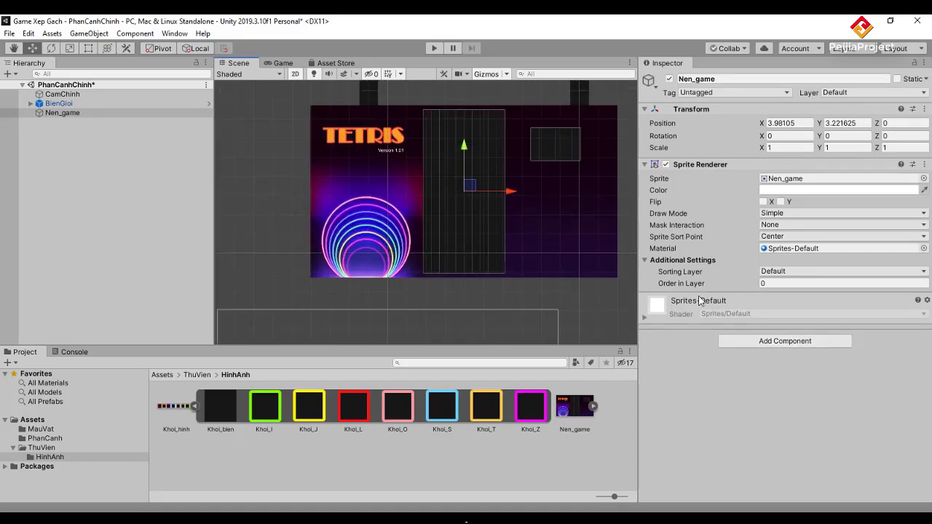
left_click(799, 283)
type("-1")
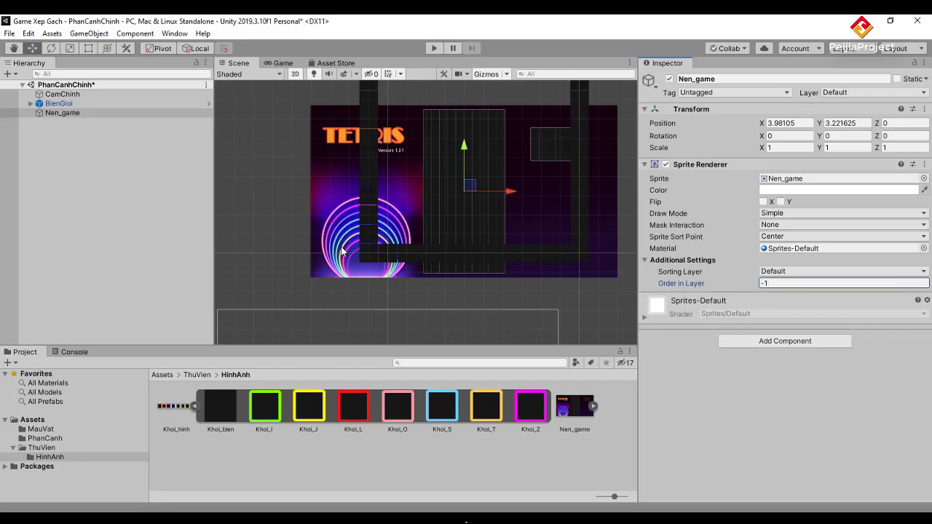
scroll(340, 247, "down", 2)
scroll(340, 244, "down", 2)
scroll(340, 237, "down", 1)
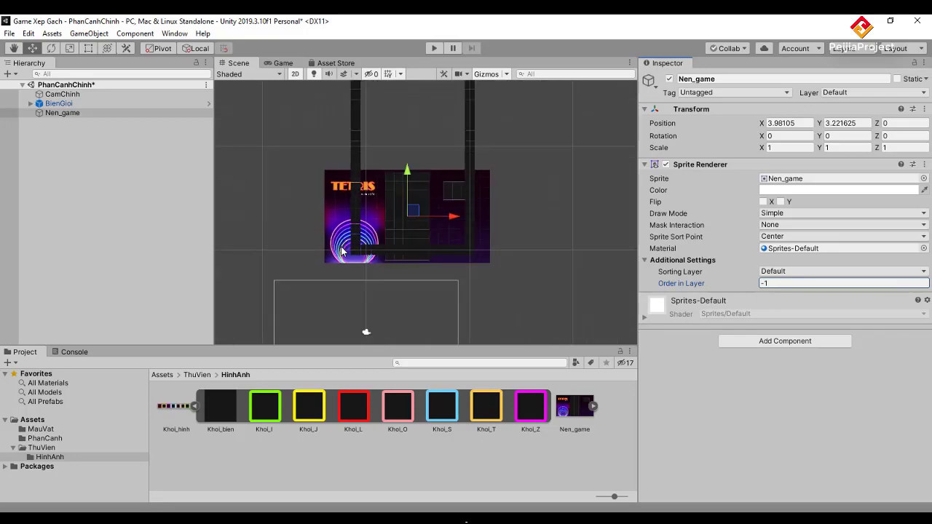
scroll(342, 228, "up", 1)
left_click(341, 229)
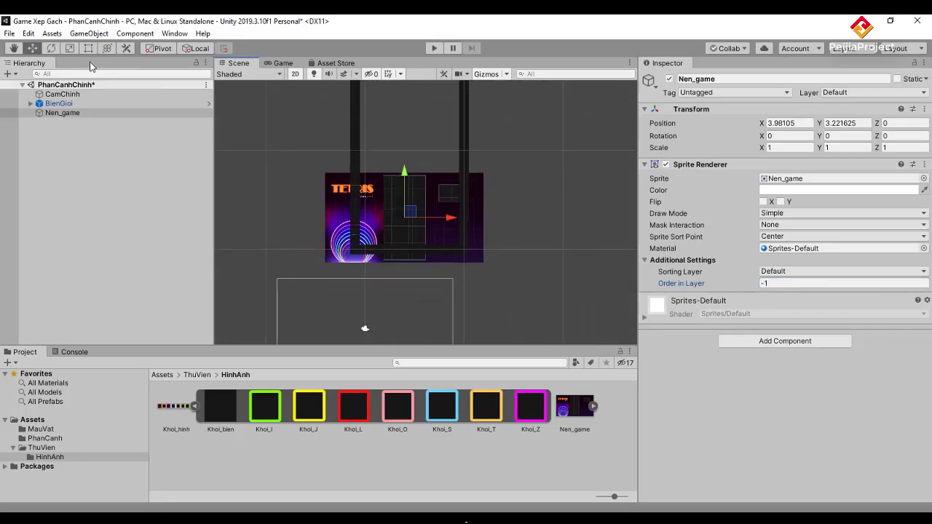
Step: Enlarge the Nen_game background proportionally with the Rect tool and move it up
left_click(71, 50)
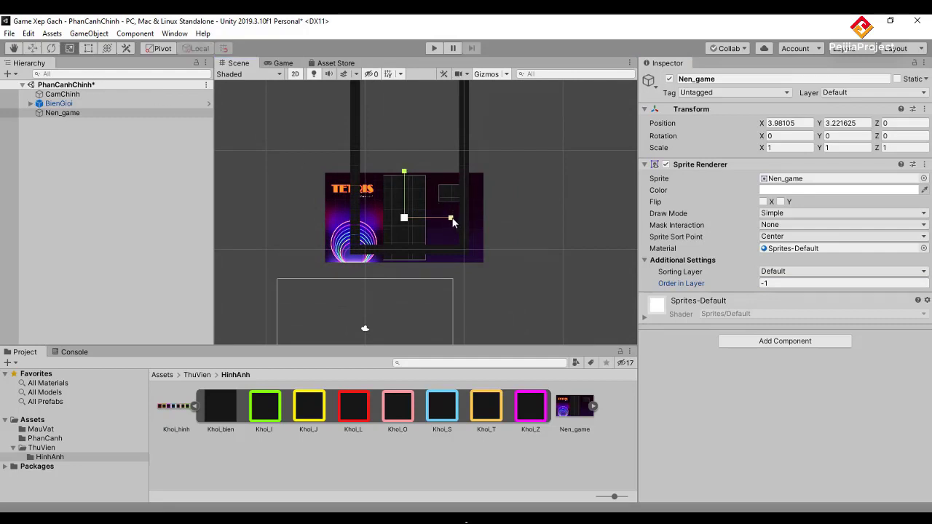
left_click_drag(452, 222, 505, 216)
key("ctrl+z")
left_click(88, 48)
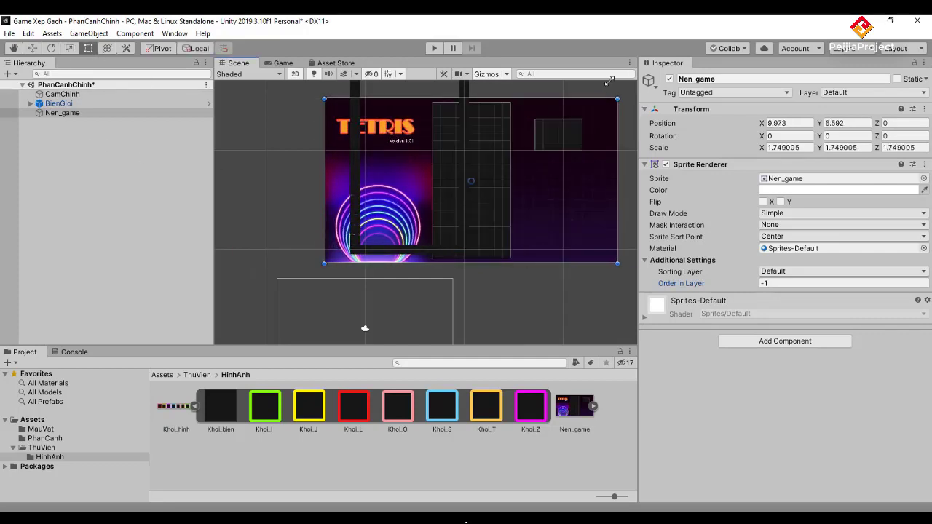
left_click_drag(483, 175, 634, 81, "shift")
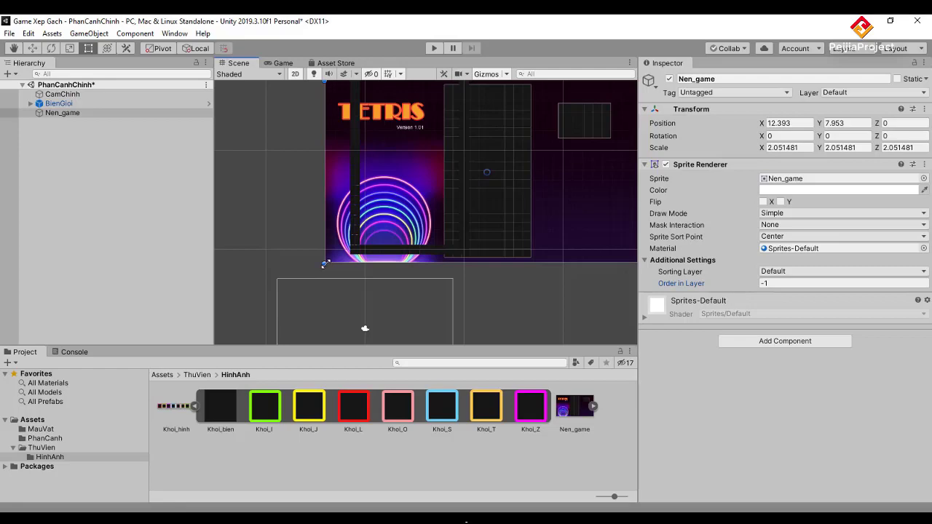
left_click_drag(326, 265, 193, 329)
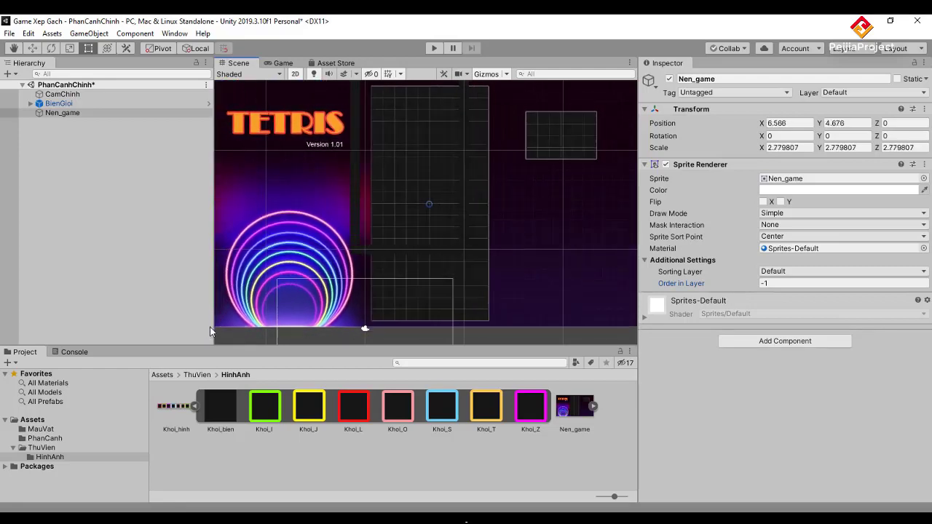
left_click_drag(192, 330, 180, 351)
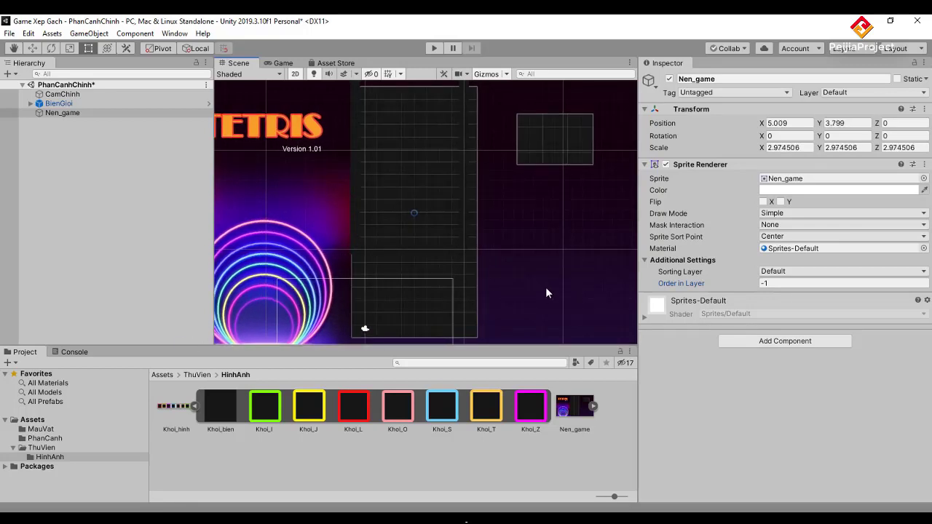
mouse_move(547, 287)
left_mouse_down()
mouse_move(550, 172)
mouse_move(542, 197)
left_mouse_up()
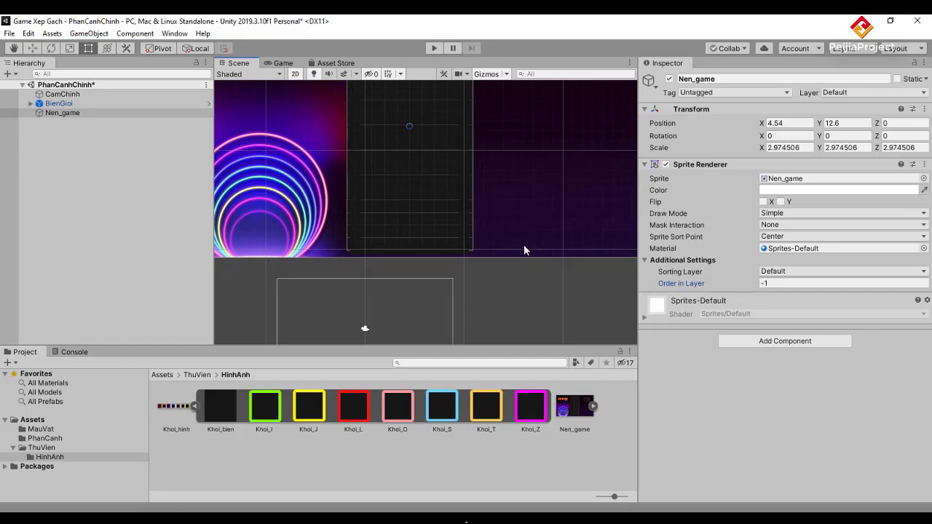
Step: Resize the background to about 2.23 scale and place it back behind the Tetris grid
scroll(508, 254, "down", 3)
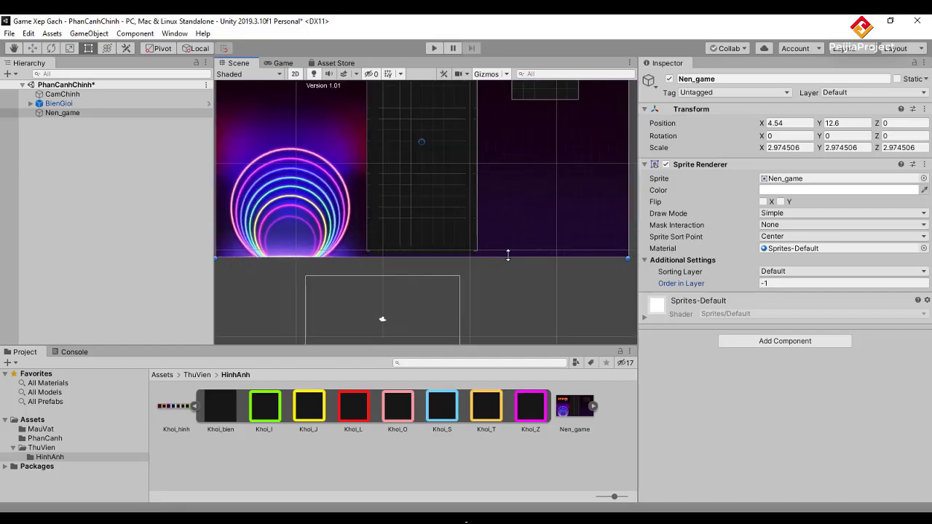
left_click_drag(611, 257, 641, 290, "shift")
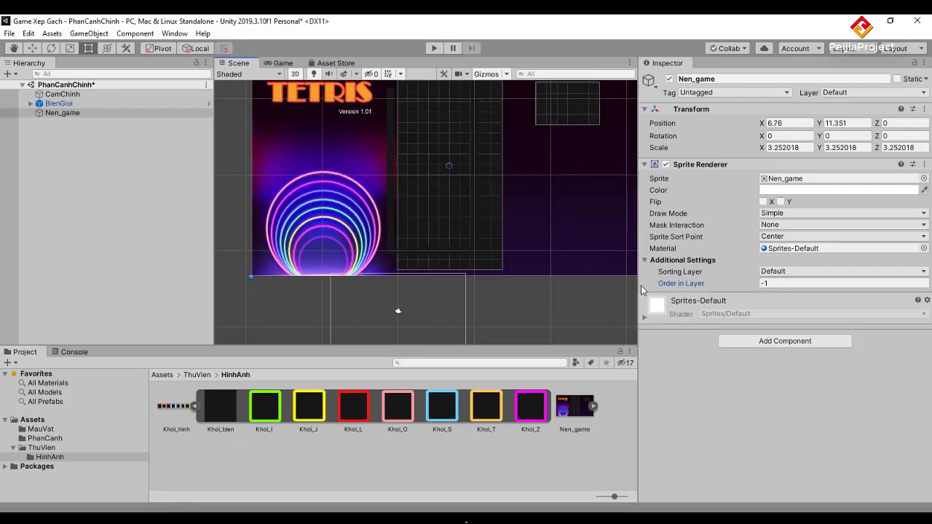
left_click_drag(642, 289, 631, 278, "shift")
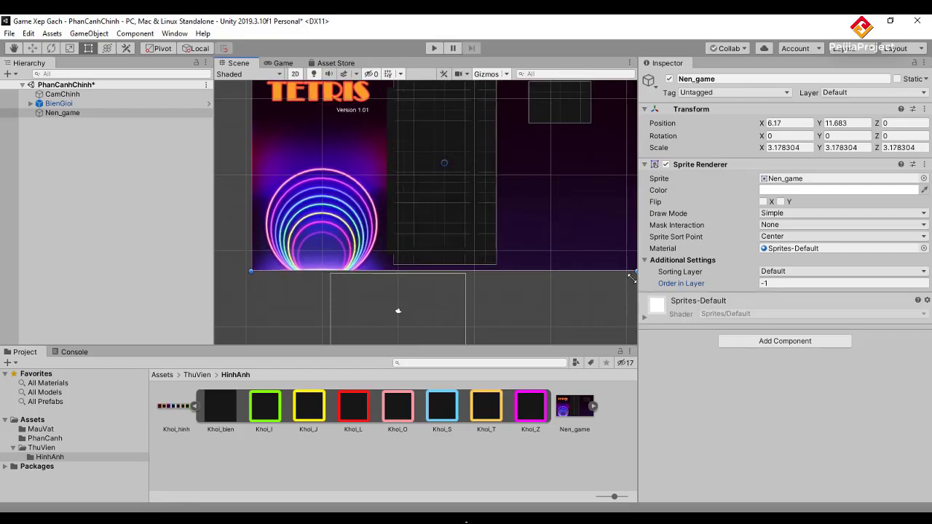
mouse_move(541, 248)
left_mouse_down()
mouse_move(534, 234)
mouse_move(539, 243)
left_mouse_up()
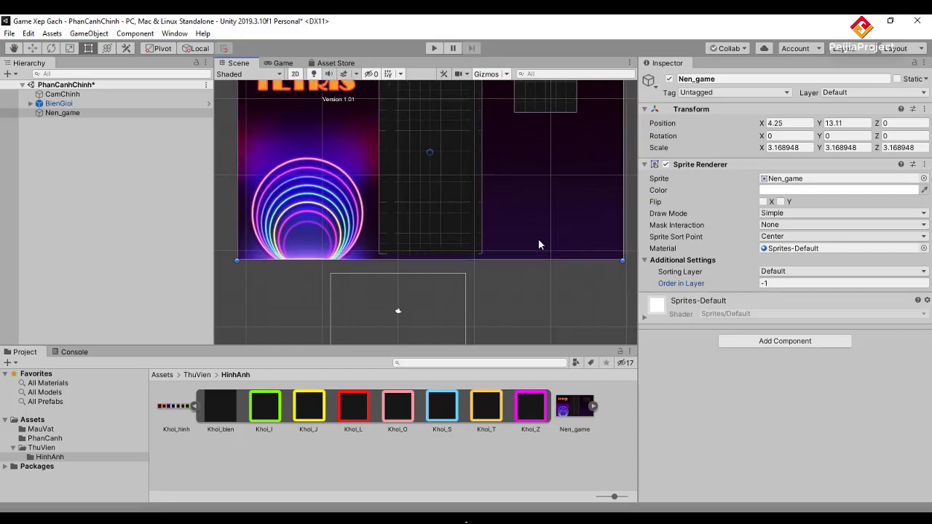
left_click_drag(620, 260, 509, 197)
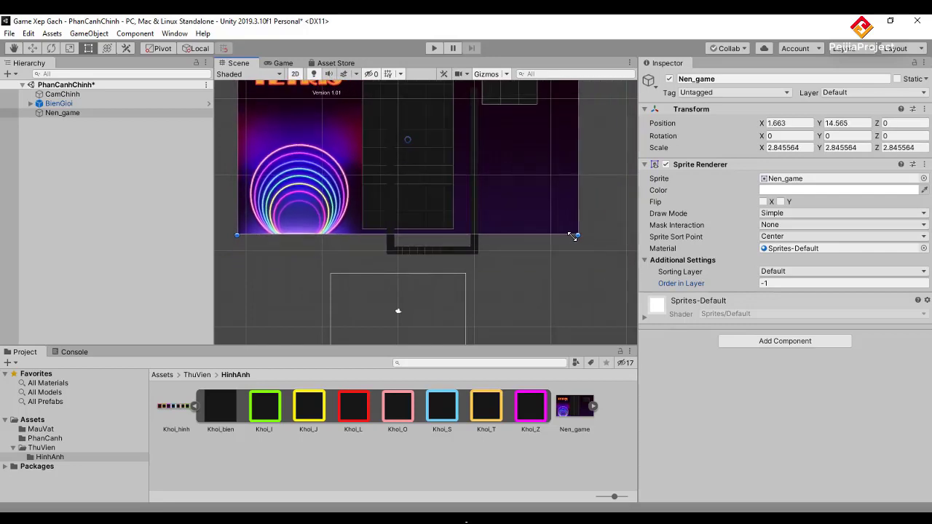
left_click_drag(365, 179, 420, 208)
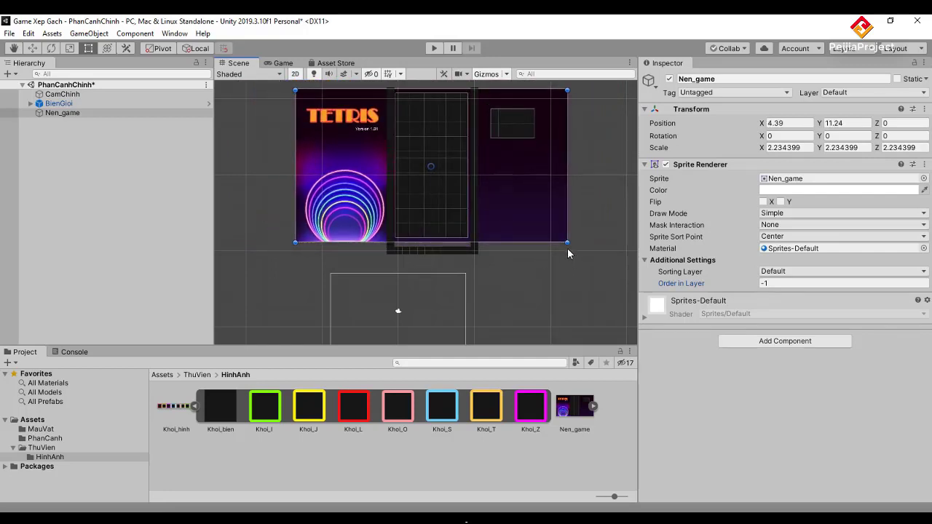
left_click_drag(567, 243, 569, 246)
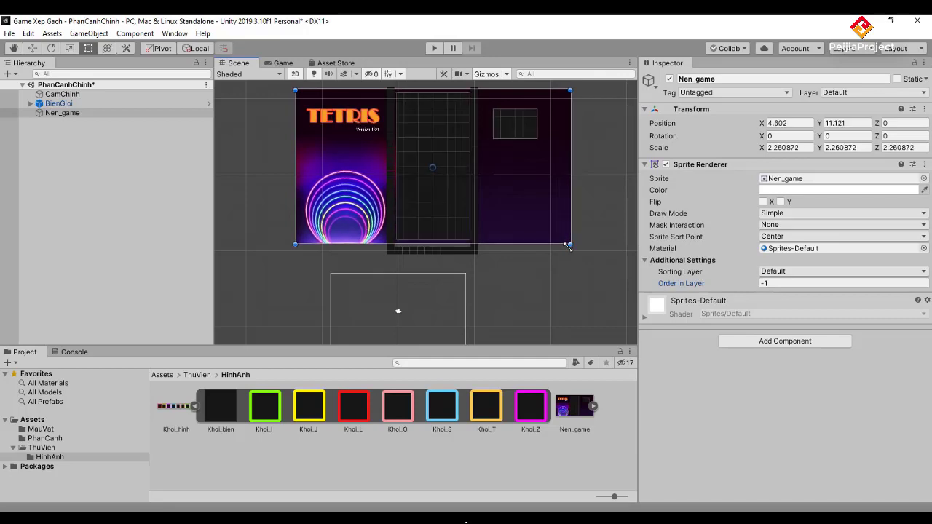
Step: Fine-tune the background to about 2.31 scale, its bottom edge meeting the border blocks
scroll(458, 237, "up", 2)
scroll(458, 237, "up", 2)
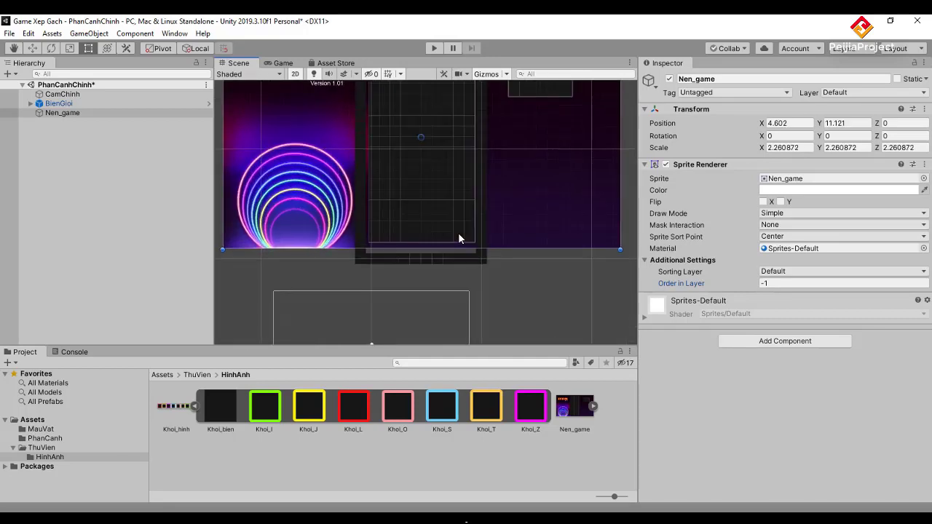
scroll(458, 238, "up", 2)
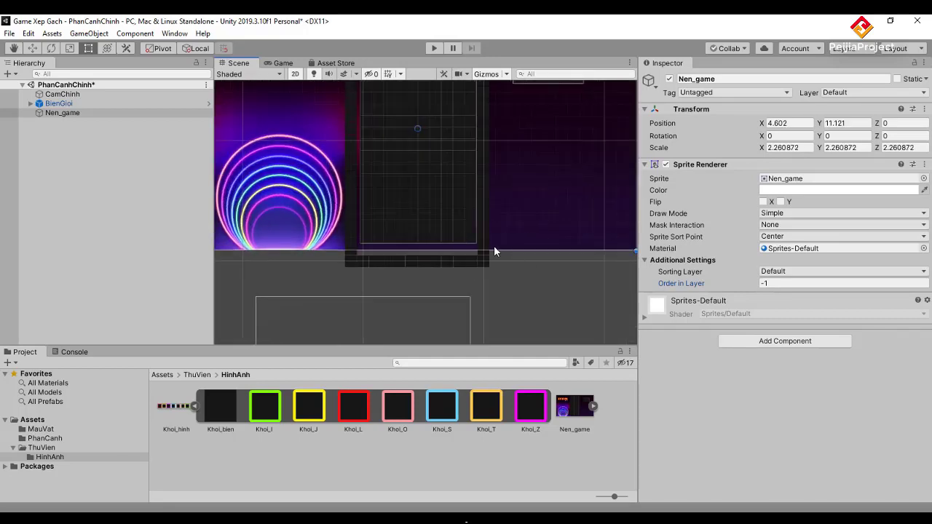
scroll(494, 251, "down", 1)
scroll(489, 258, "down", 1)
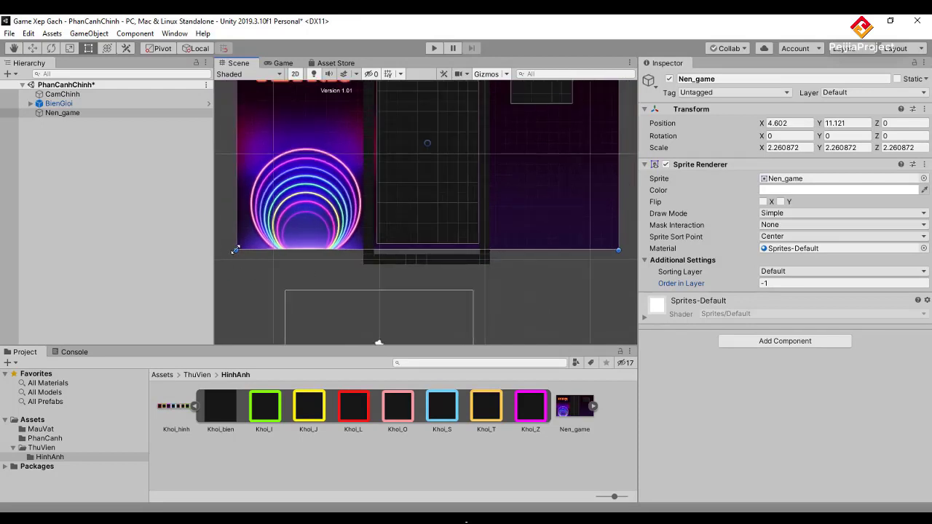
left_click_drag(234, 250, 231, 251)
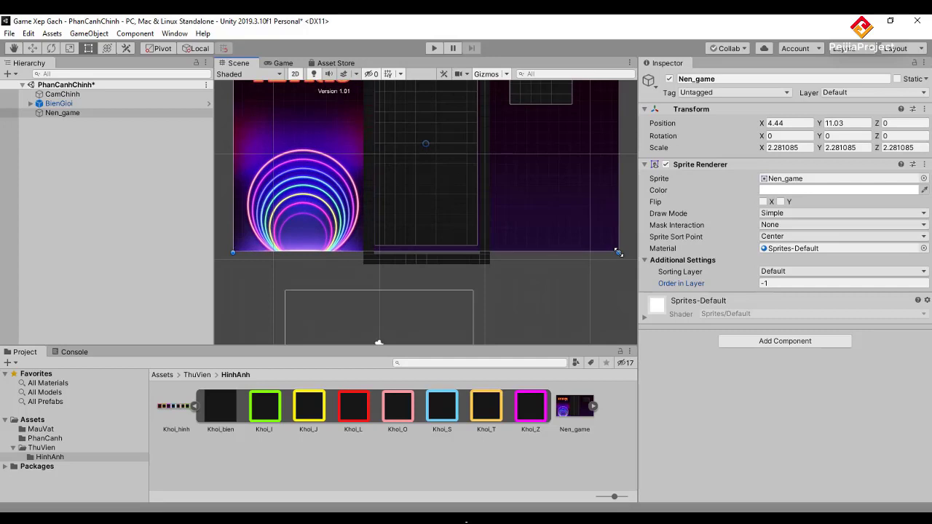
left_click_drag(618, 252, 620, 253)
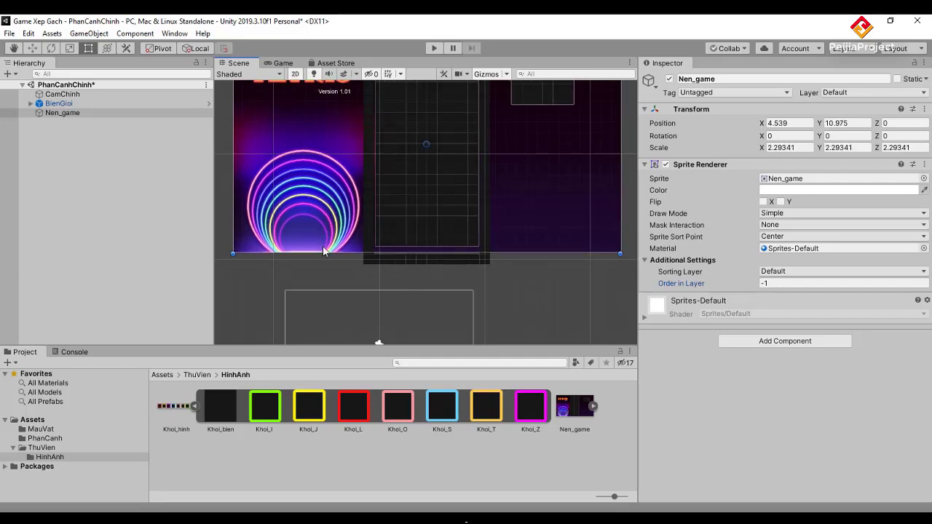
left_click_drag(231, 252, 230, 255)
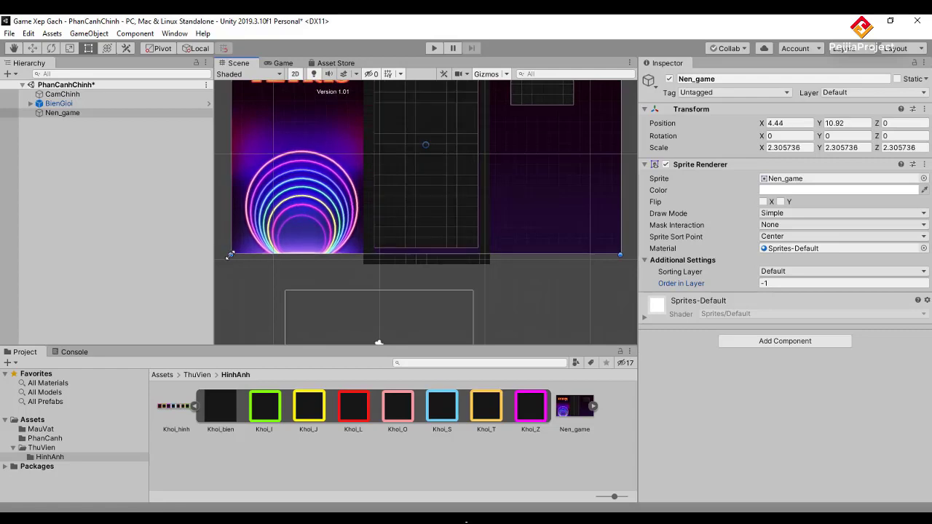
scroll(425, 234, "up", 3)
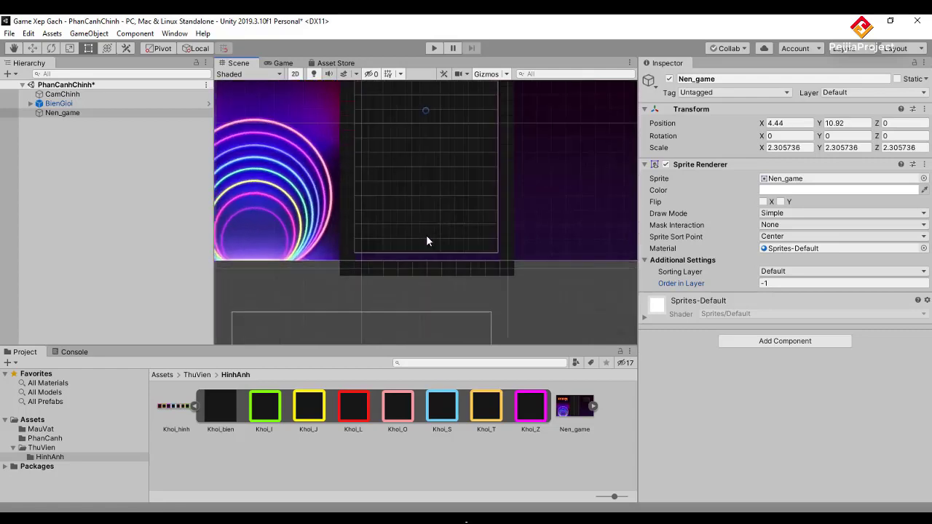
scroll(465, 255, "up", 3)
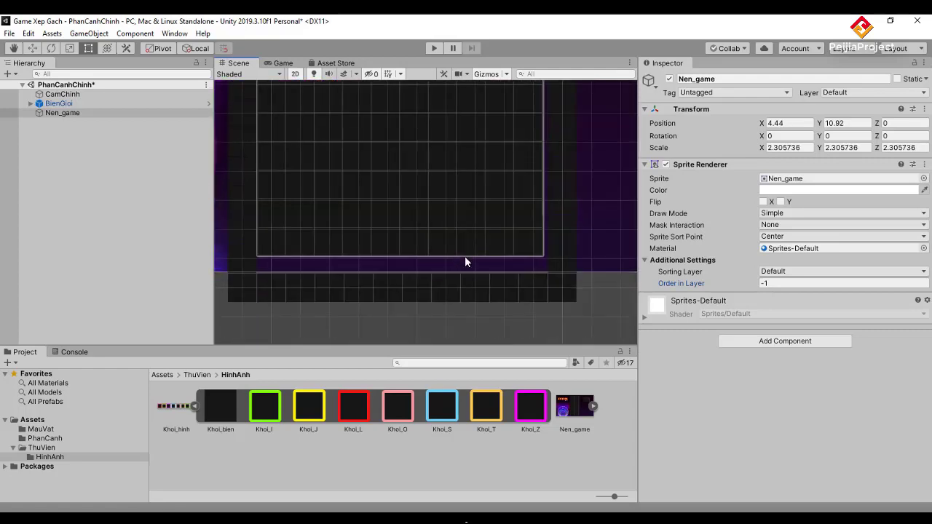
scroll(465, 258, "down", 2)
scroll(466, 258, "down", 2)
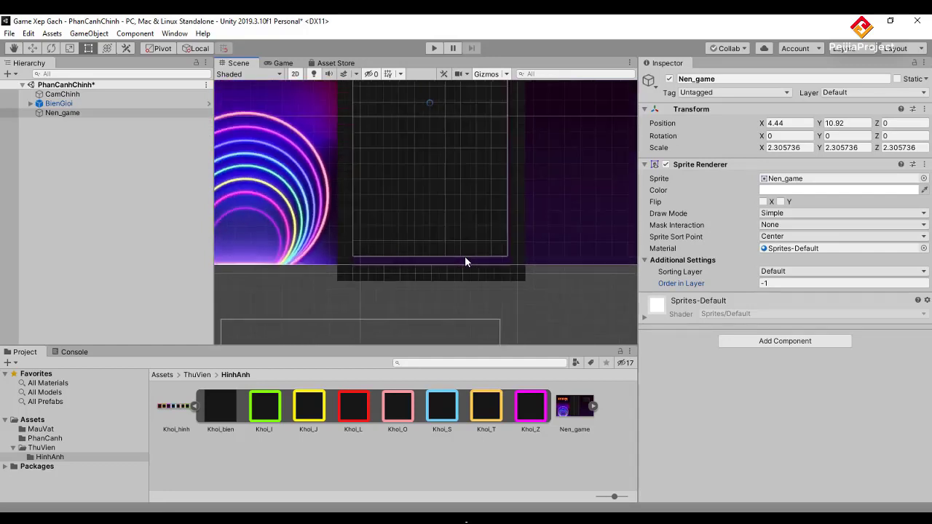
scroll(465, 258, "down", 2)
scroll(465, 261, "down", 2)
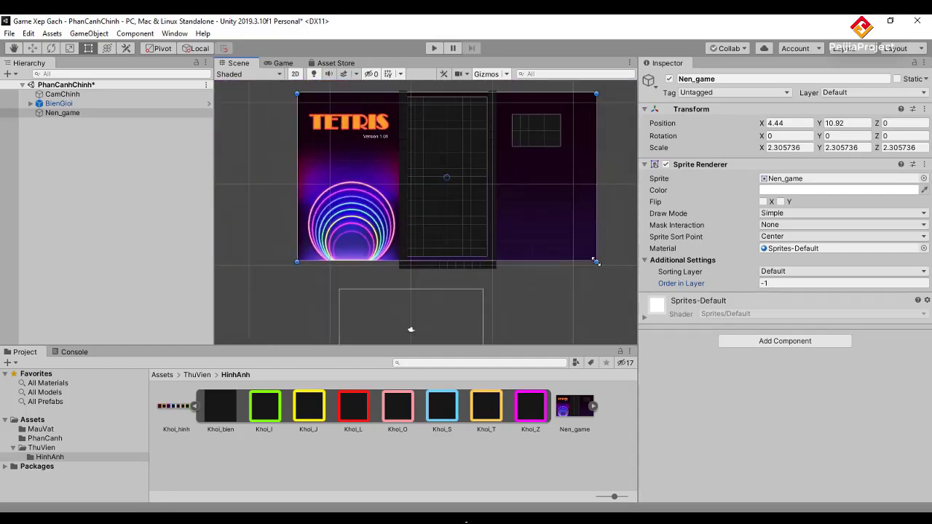
left_click_drag(595, 261, 598, 262, "shift")
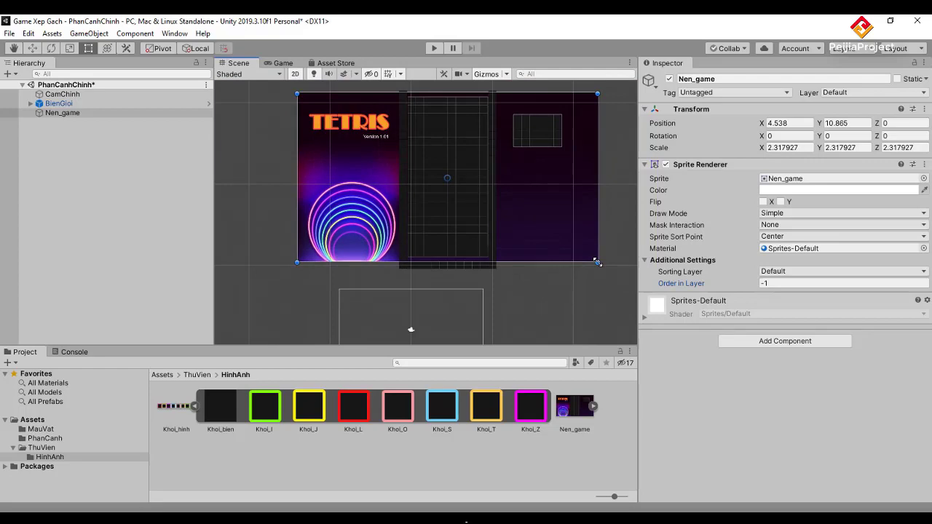
scroll(443, 256, "up", 3)
scroll(444, 262, "up", 2)
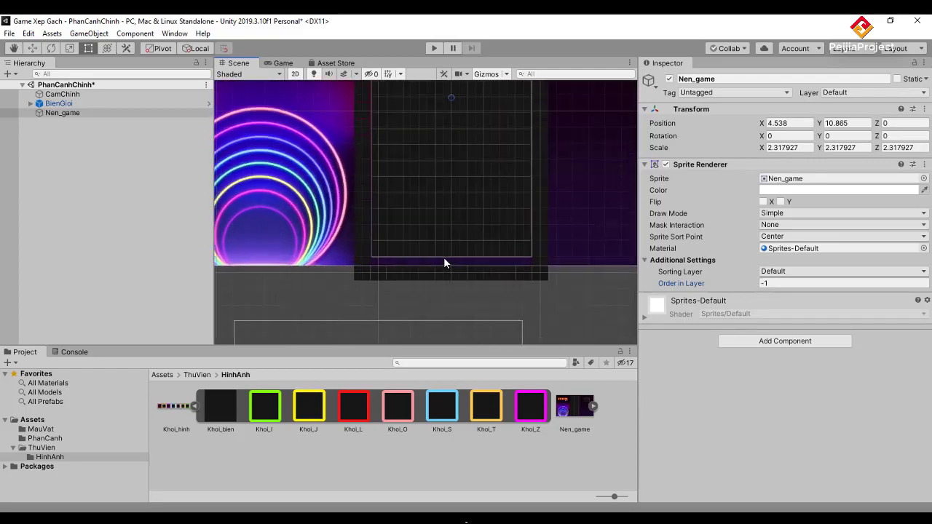
scroll(443, 262, "up", 1)
scroll(444, 258, "up", 1)
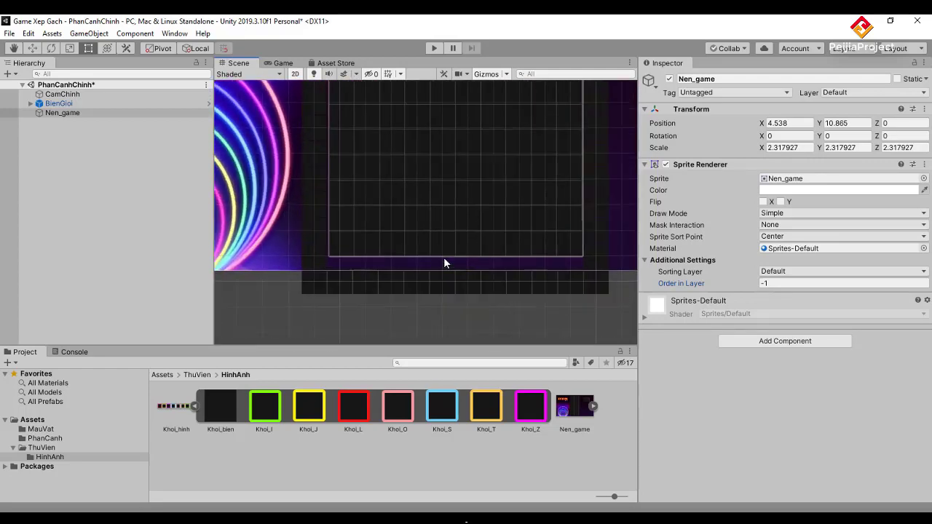
scroll(444, 258, "up", 1)
scroll(443, 262, "down", 1)
scroll(443, 262, "down", 2)
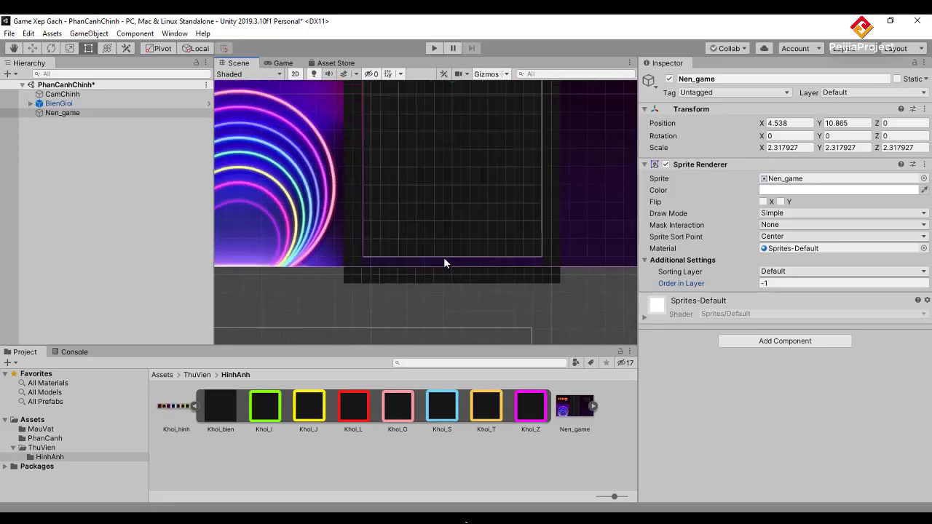
scroll(443, 262, "down", 2)
scroll(443, 262, "down", 2)
scroll(444, 262, "down", 1)
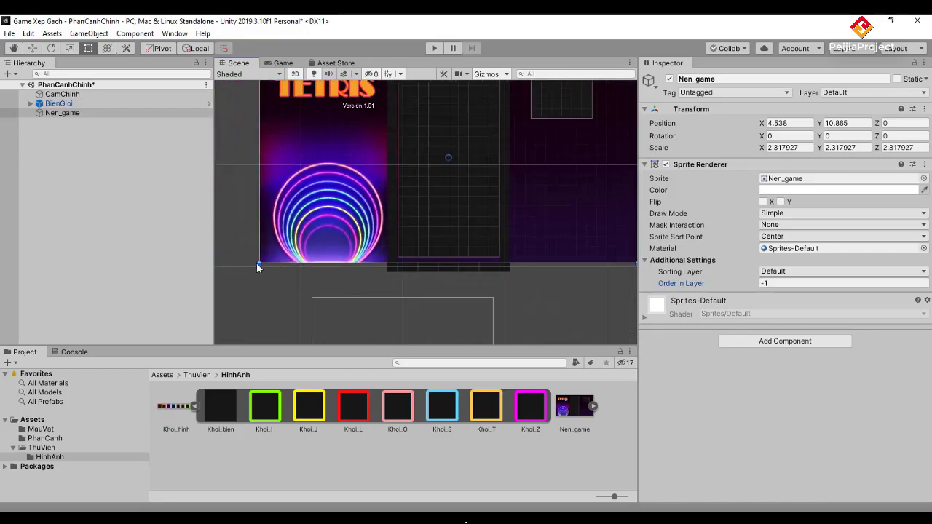
left_click_drag(256, 266, 255, 267, "shift")
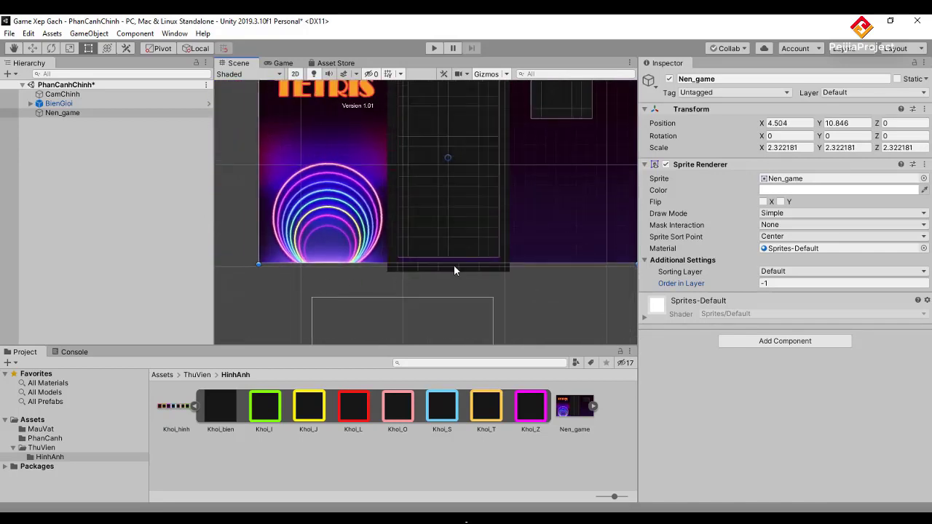
scroll(453, 268, "up", 2)
scroll(454, 268, "up", 2)
scroll(453, 268, "up", 1)
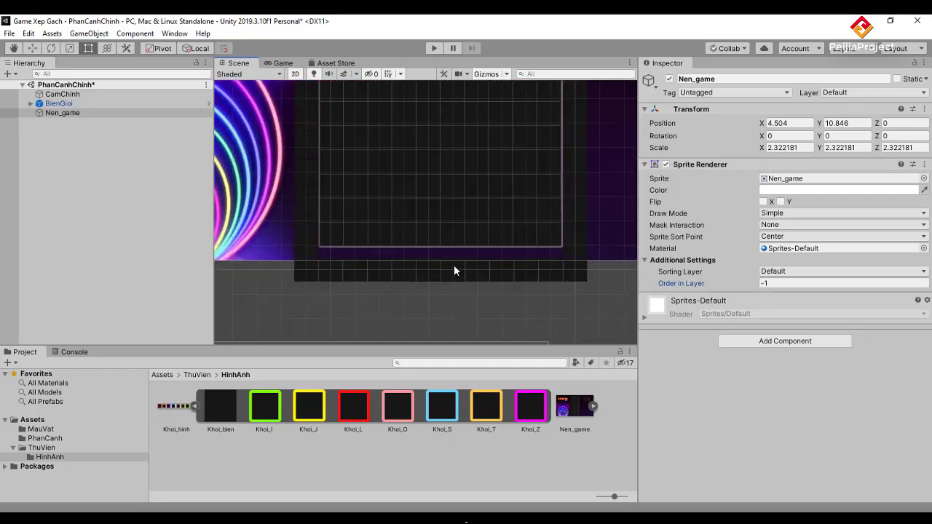
scroll(454, 270, "up", 1)
scroll(454, 270, "up", 1)
scroll(453, 270, "up", 1)
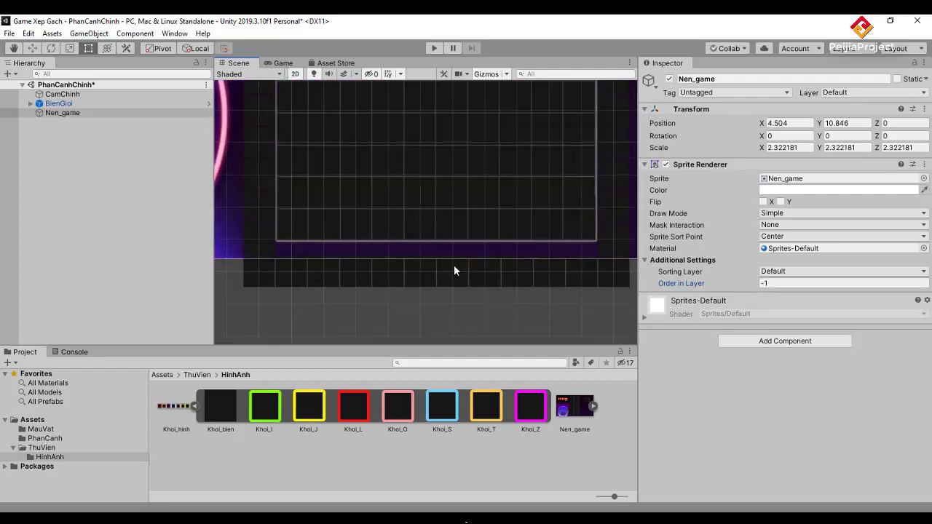
scroll(454, 265, "down", 1)
scroll(454, 265, "down", 2)
scroll(453, 265, "down", 2)
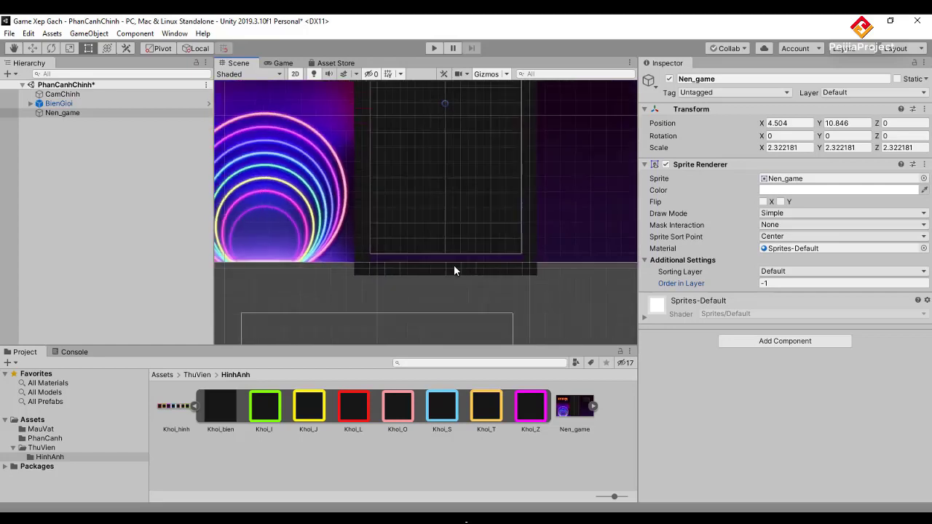
scroll(454, 265, "down", 1)
scroll(453, 265, "down", 2)
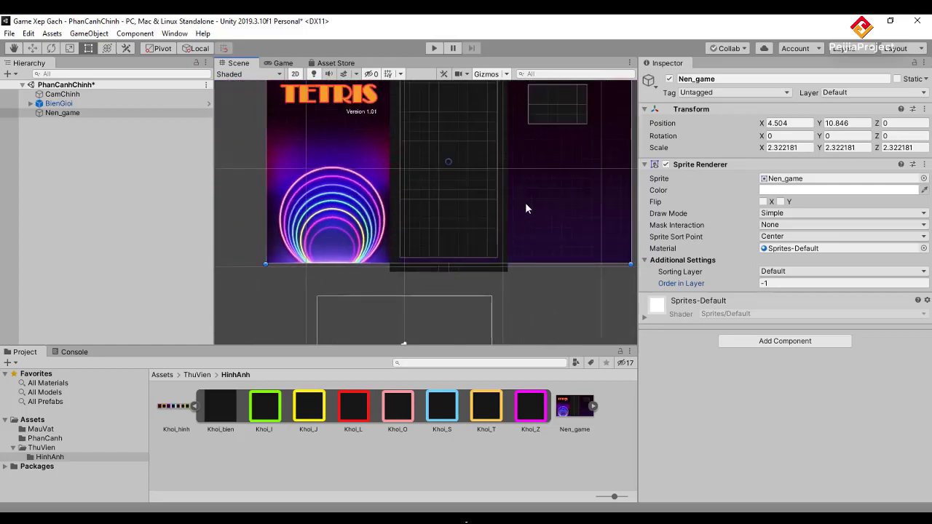
key("Down")
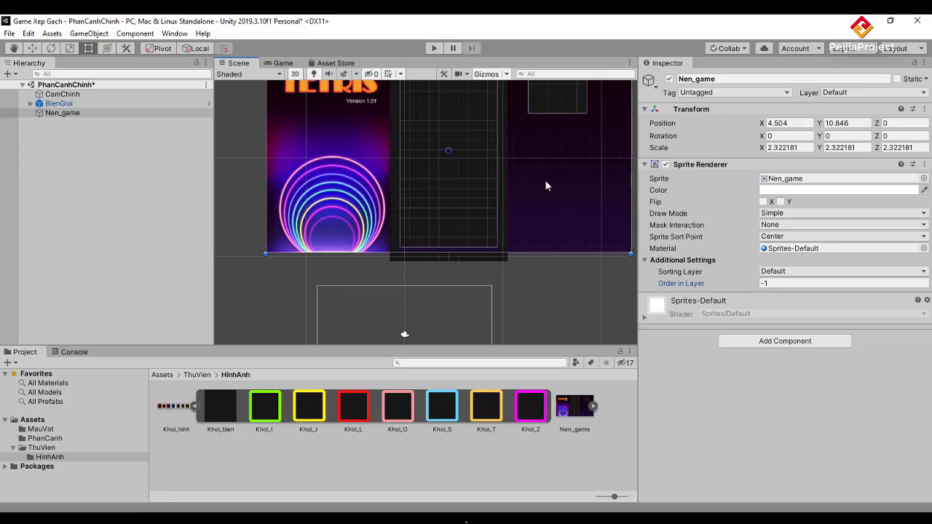
left_click(544, 186)
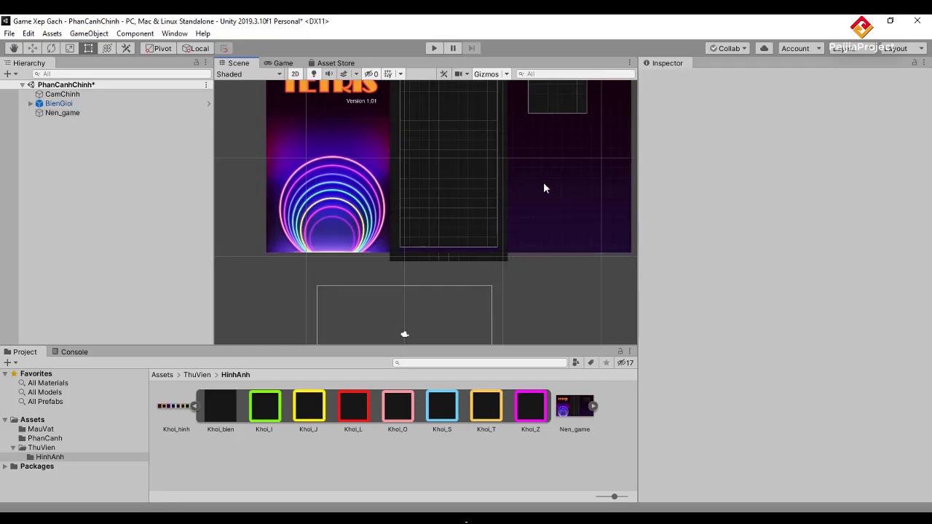
left_click(538, 182)
mouse_move(527, 170)
left_mouse_down()
mouse_move(528, 194)
mouse_move(527, 184)
left_mouse_up()
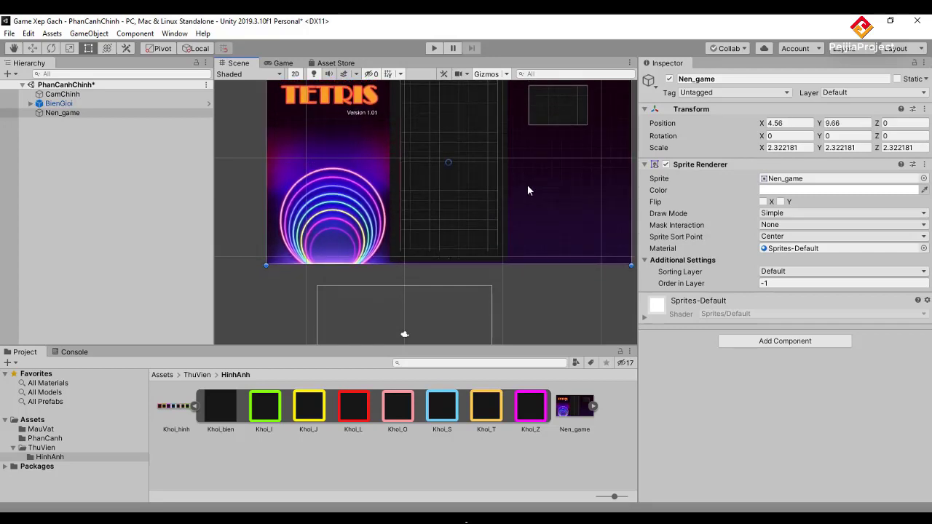
key("ctrl+z")
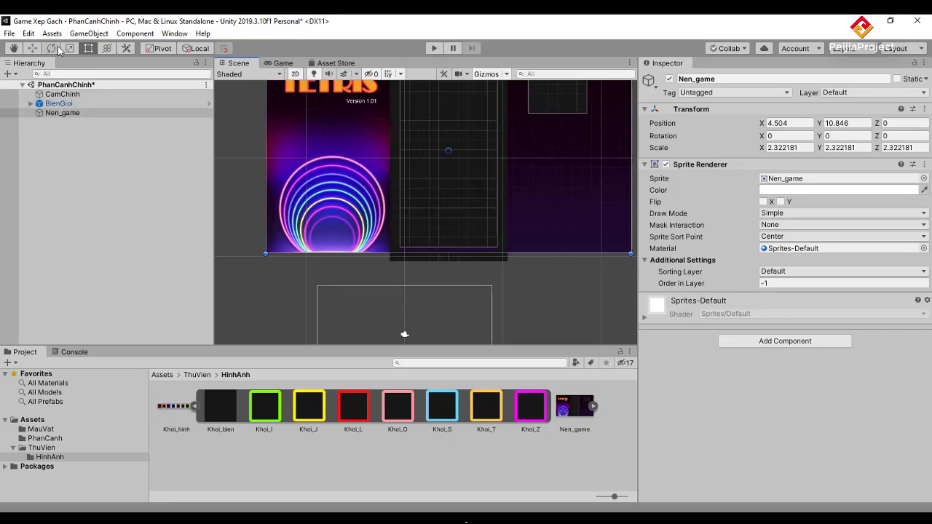
Step: Drag Nen_game along the Y axis with the Move tool until Position Y reads 10.41
left_click(32, 48)
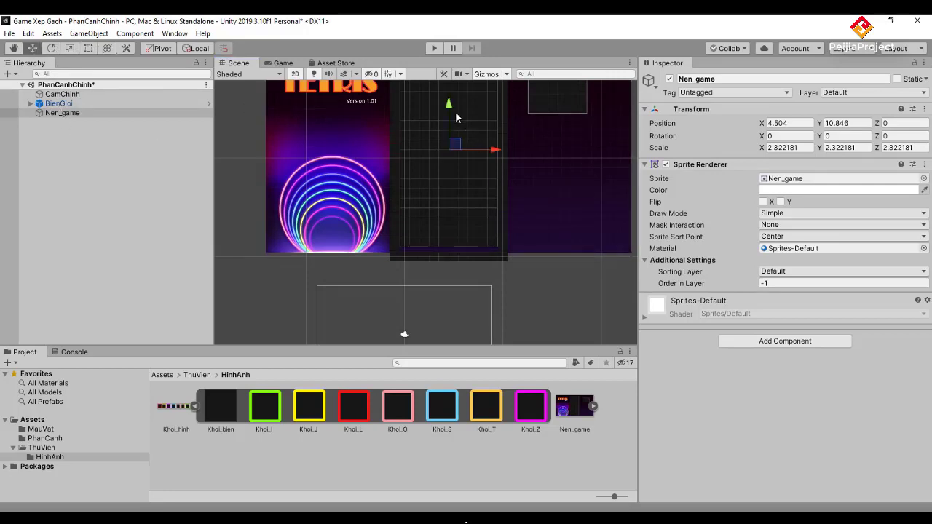
left_click_drag(449, 104, 450, 109)
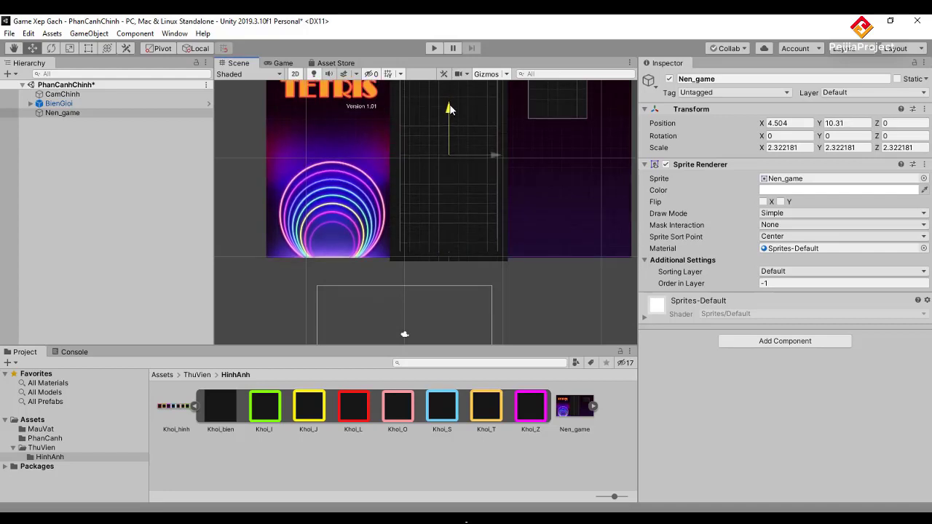
left_click_drag(449, 109, 449, 108)
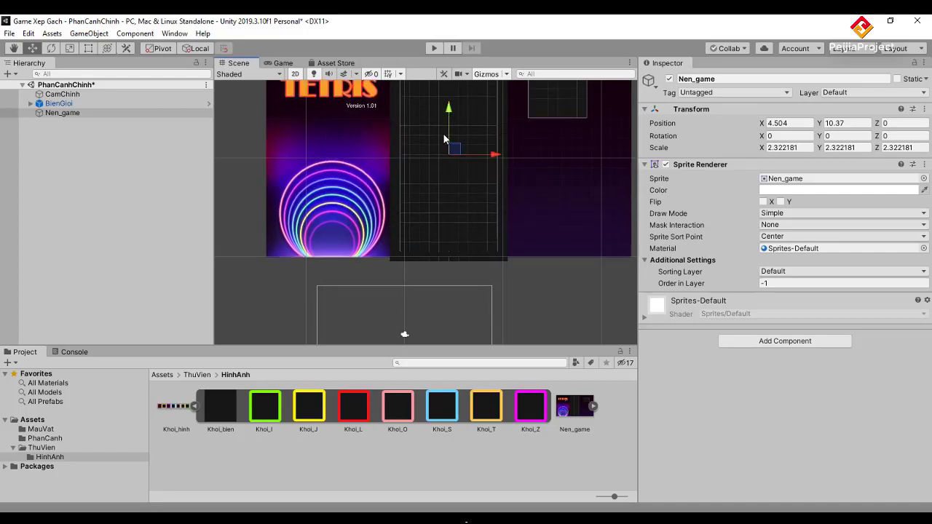
scroll(455, 153, "up", 5)
scroll(484, 215, "up", 1)
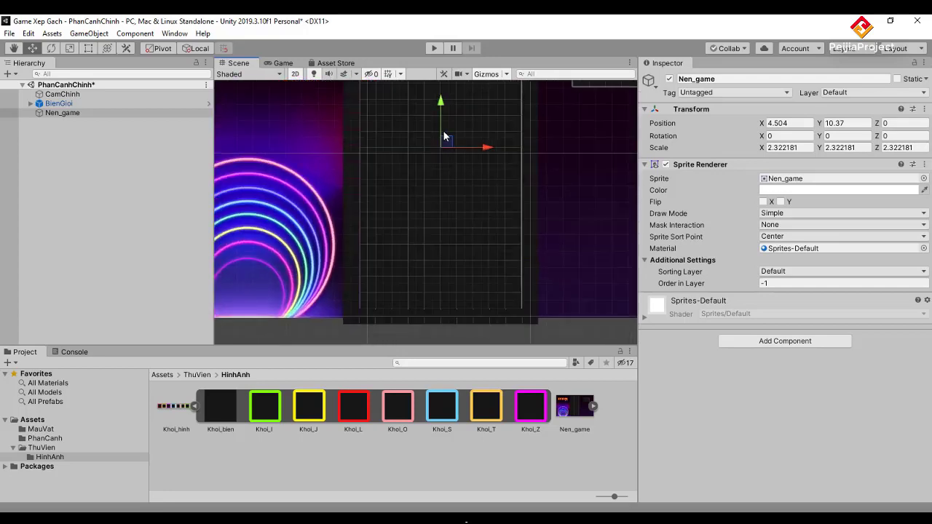
left_click_drag(440, 117, 439, 118)
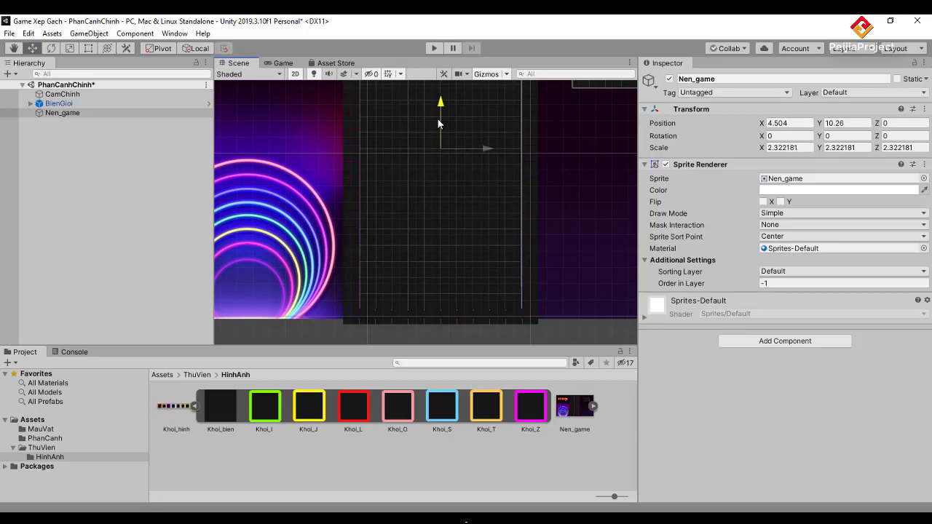
left_click_drag(438, 116, 436, 117)
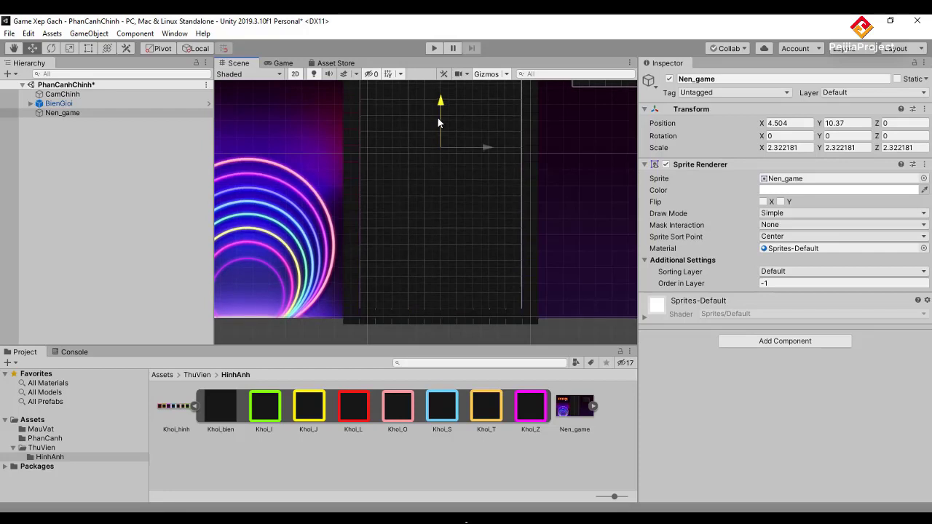
left_click_drag(436, 117, 437, 116)
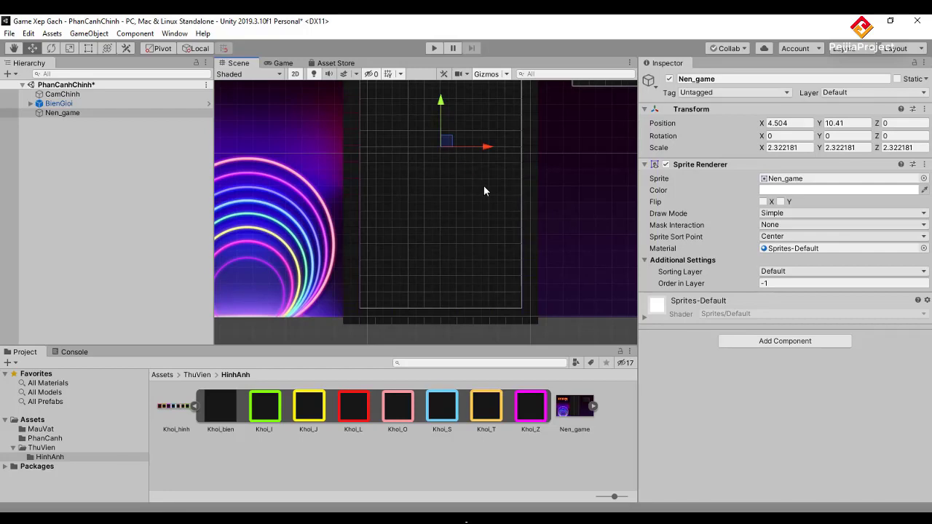
scroll(498, 277, "up", 2)
scroll(496, 313, "up", 2)
scroll(492, 323, "up", 2)
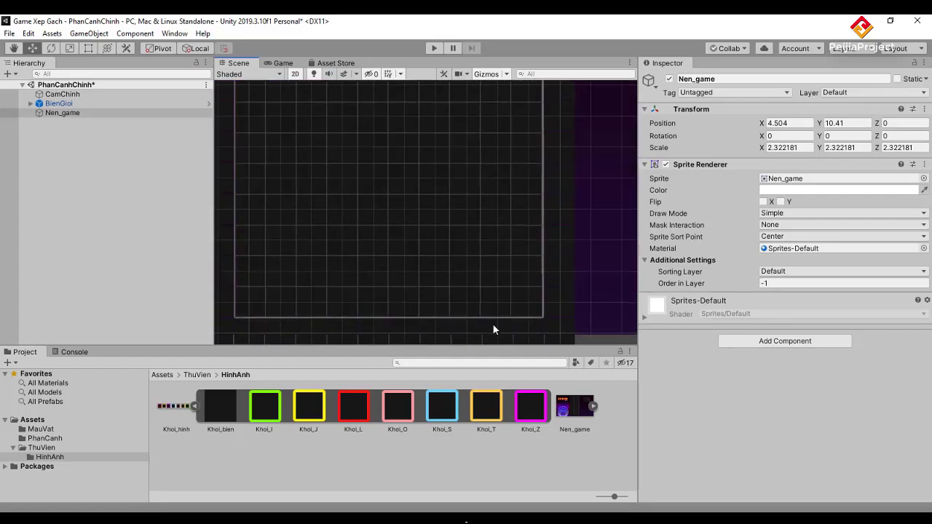
scroll(493, 329, "up", 1)
scroll(491, 327, "up", 1)
scroll(491, 328, "up", 1)
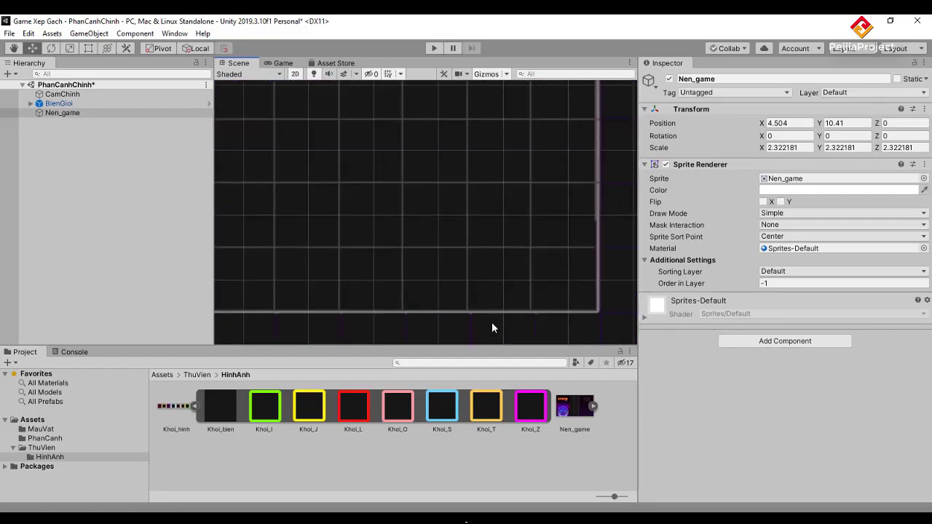
scroll(492, 322, "down", 1)
scroll(491, 322, "down", 1)
scroll(491, 322, "down", 2)
scroll(491, 320, "down", 1)
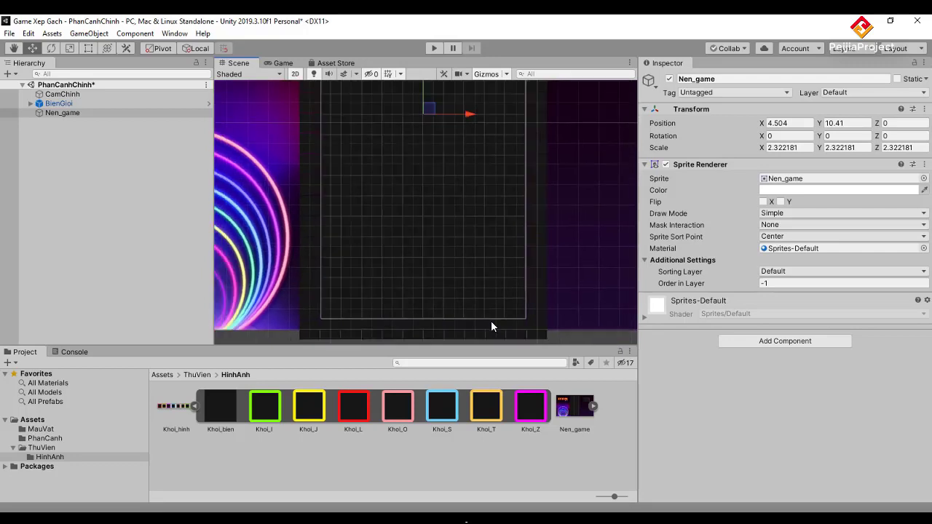
scroll(491, 320, "down", 1)
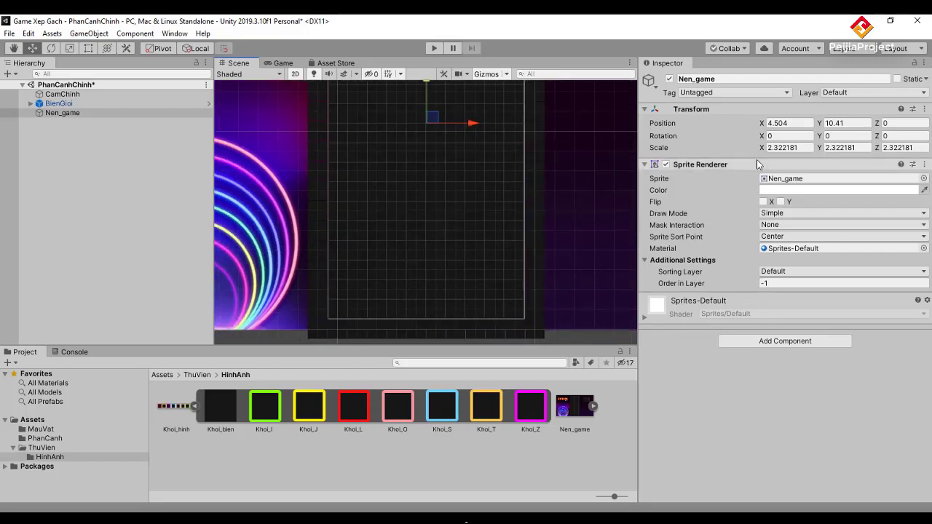
Step: Set the Nen_game background's Position Y to 10.4 in the Inspector
left_click(841, 123)
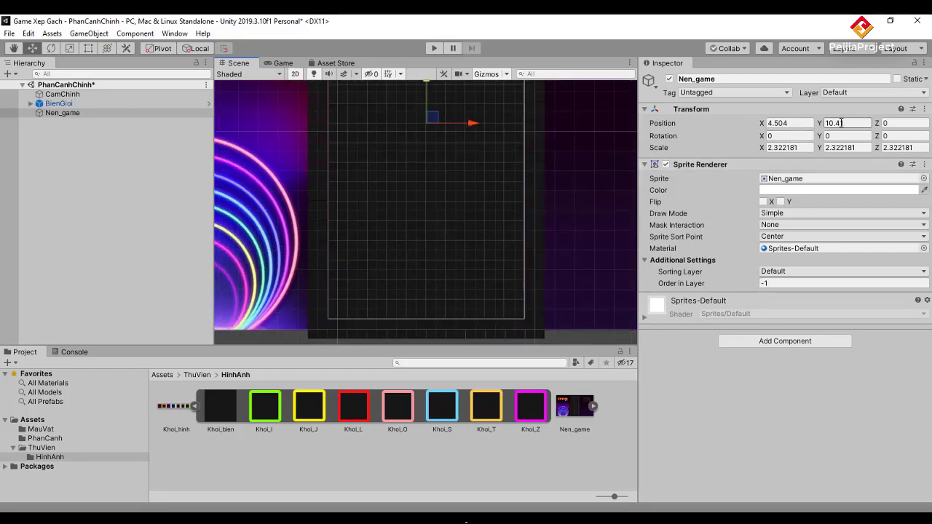
left_click_drag(841, 123, 848, 127)
type("0")
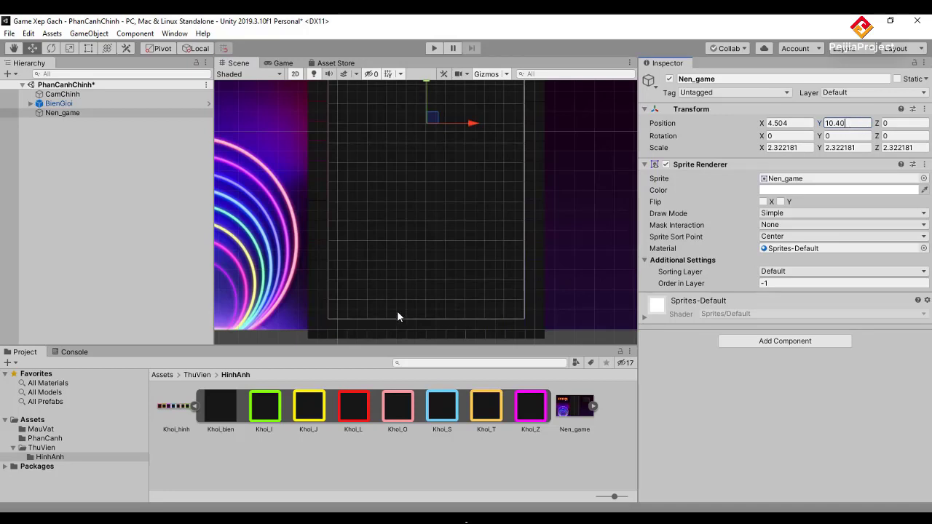
scroll(384, 310, "up", 3)
scroll(383, 310, "up", 3)
scroll(384, 310, "up", 2)
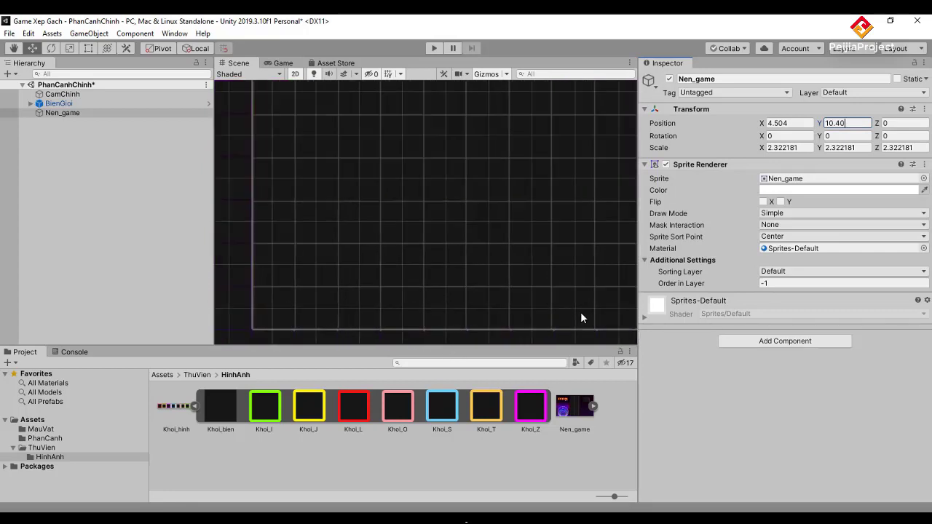
scroll(521, 321, "up", 3)
scroll(520, 327, "up", 1)
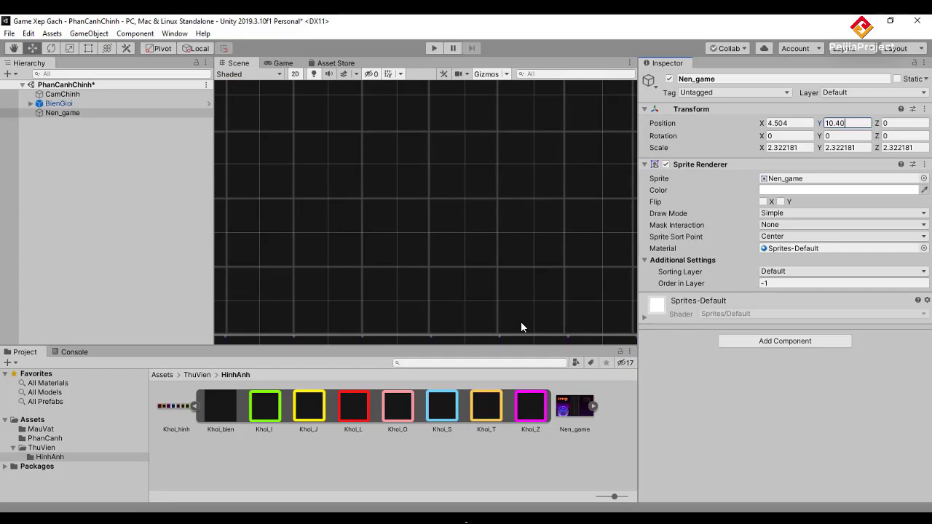
scroll(499, 328, "up", 2)
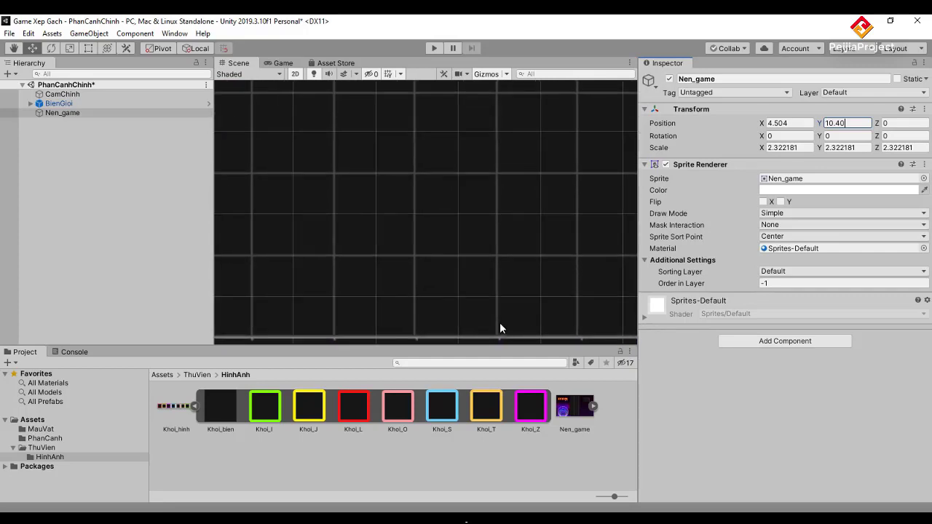
scroll(499, 329, "down", 2)
scroll(499, 329, "down", 1)
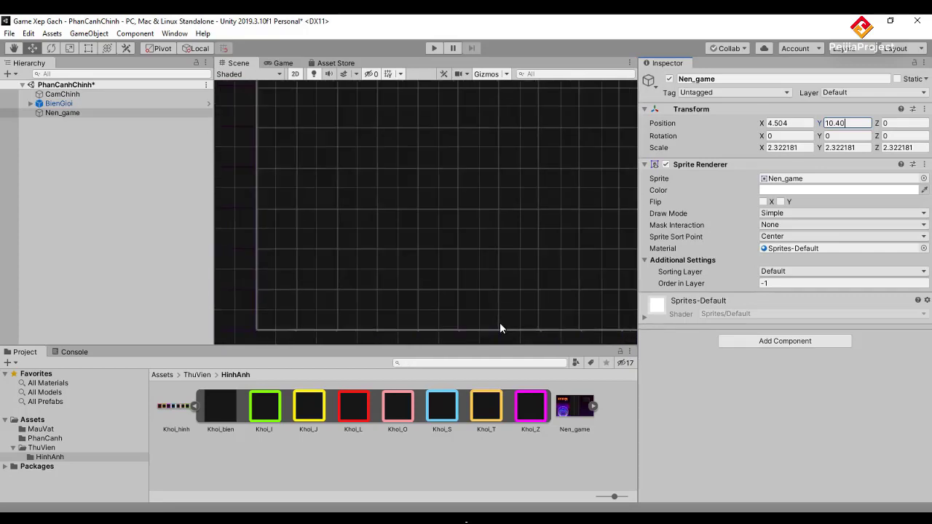
scroll(499, 328, "down", 2)
scroll(500, 328, "up", 1)
scroll(499, 328, "up", 1)
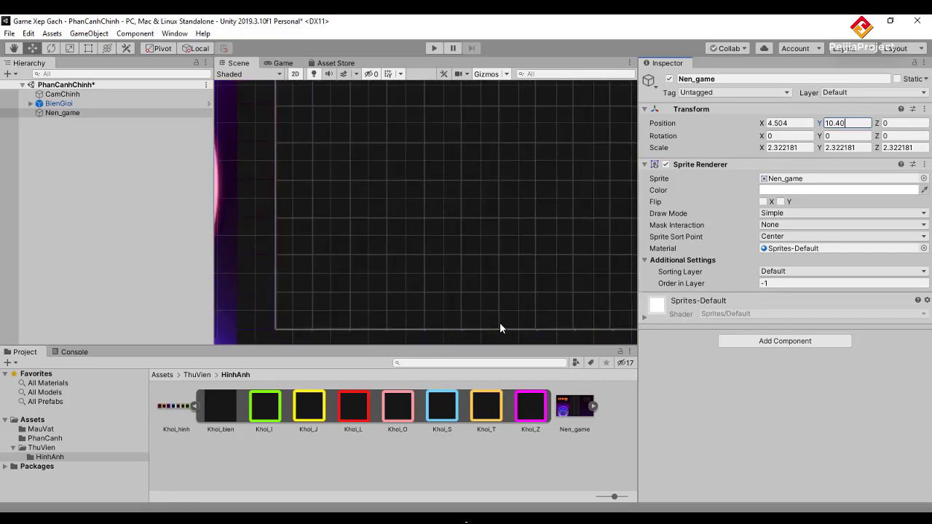
scroll(500, 323, "down", 1)
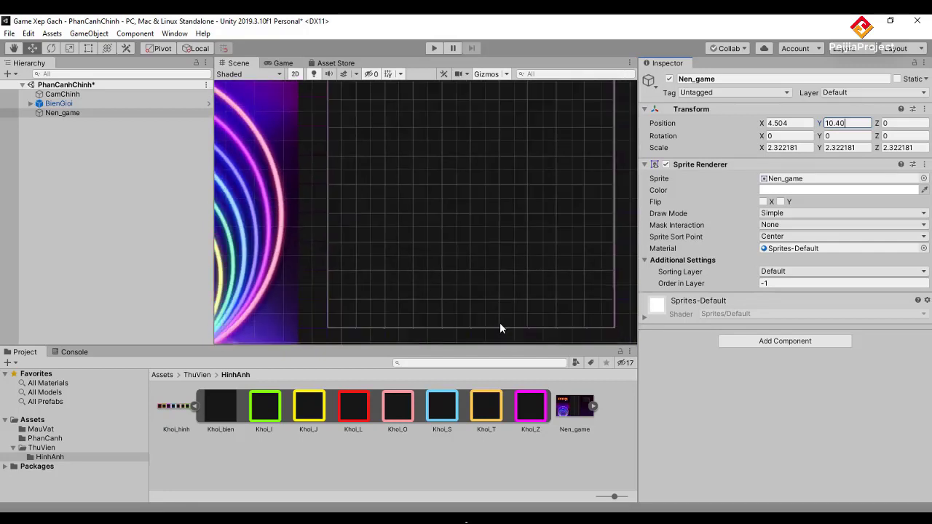
scroll(500, 322, "up", 1)
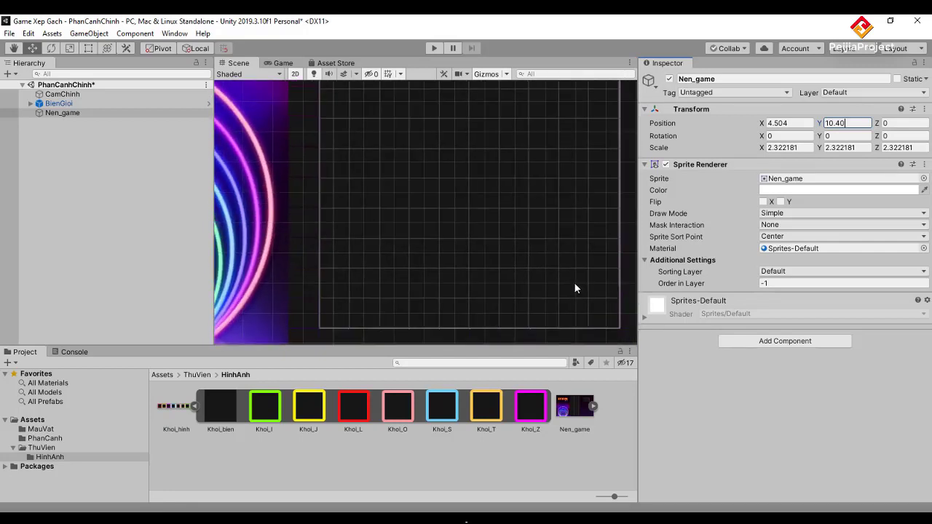
Step: Set the background's Scale X to 2.32219
left_click(792, 147)
left_click_drag(792, 147, 807, 150)
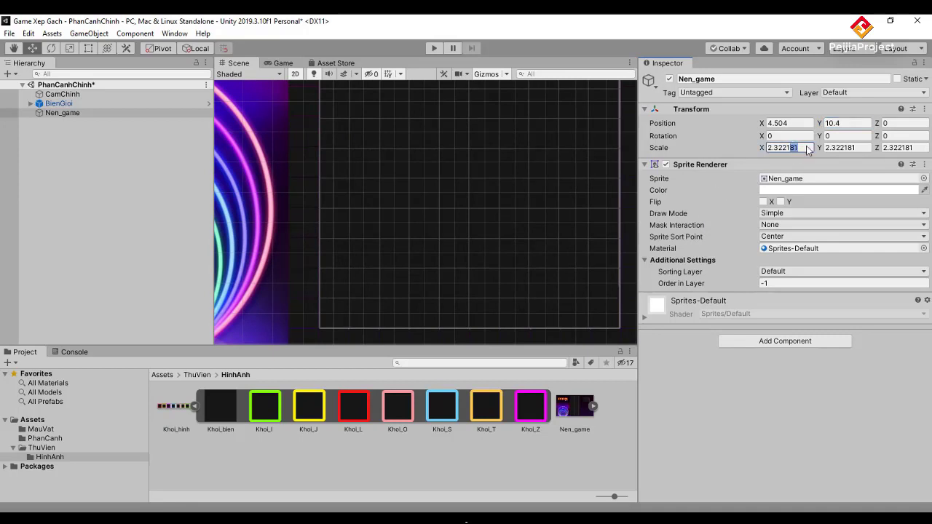
type("90")
key("BackSpace")
scroll(480, 304, "up", 1)
scroll(479, 304, "up", 1)
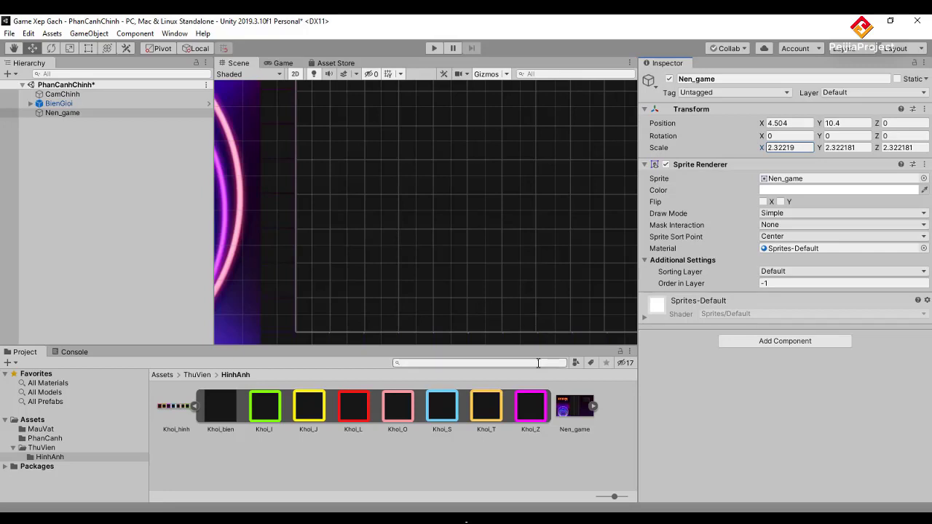
scroll(534, 283, "down", 1)
scroll(534, 289, "down", 1)
scroll(534, 289, "down", 1)
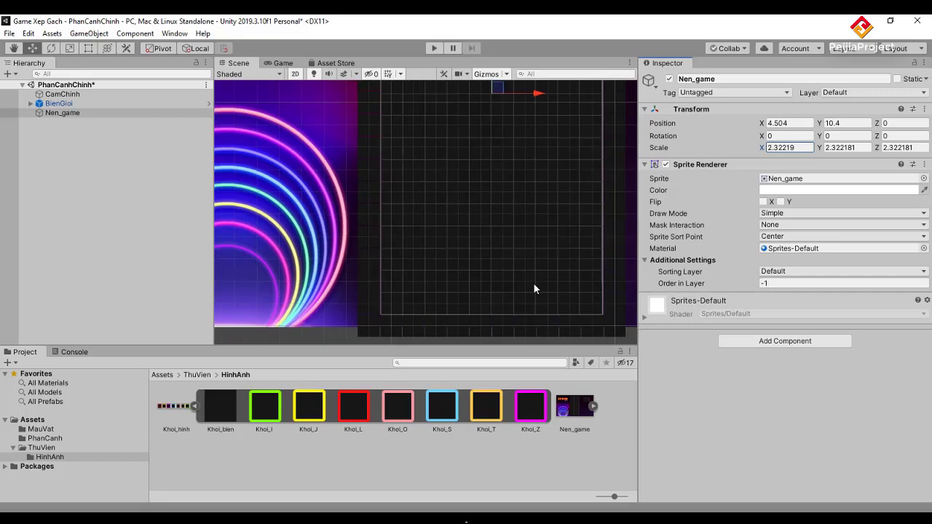
scroll(534, 289, "down", 1)
scroll(534, 289, "down", 1)
left_click(531, 249)
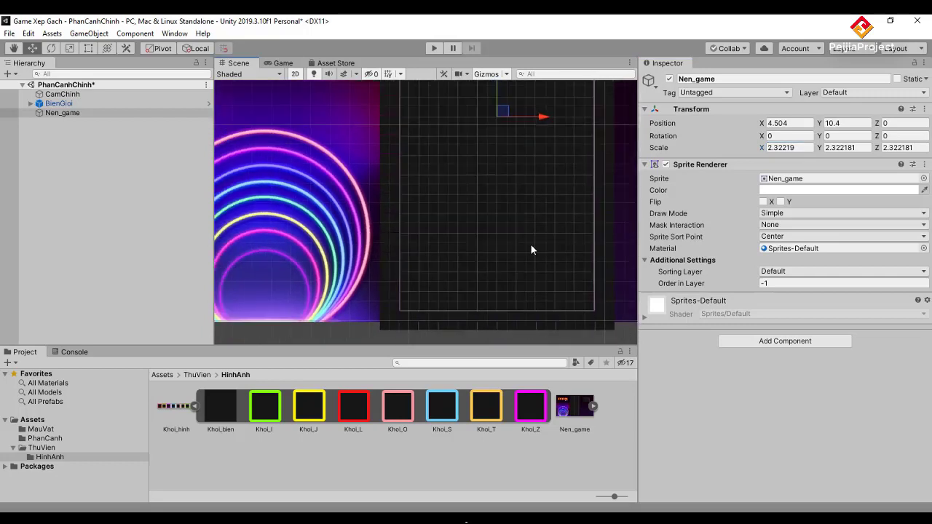
key("t")
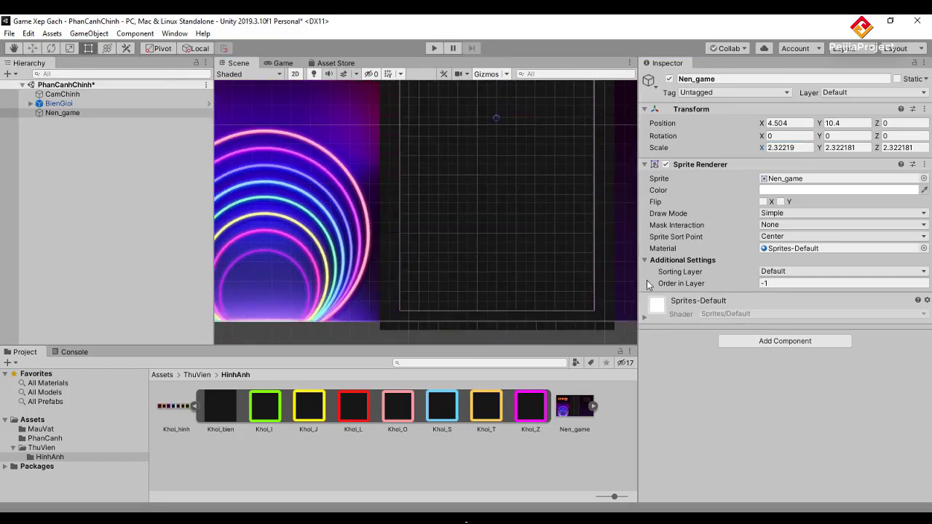
scroll(588, 307, "down", 1)
scroll(587, 305, "down", 1)
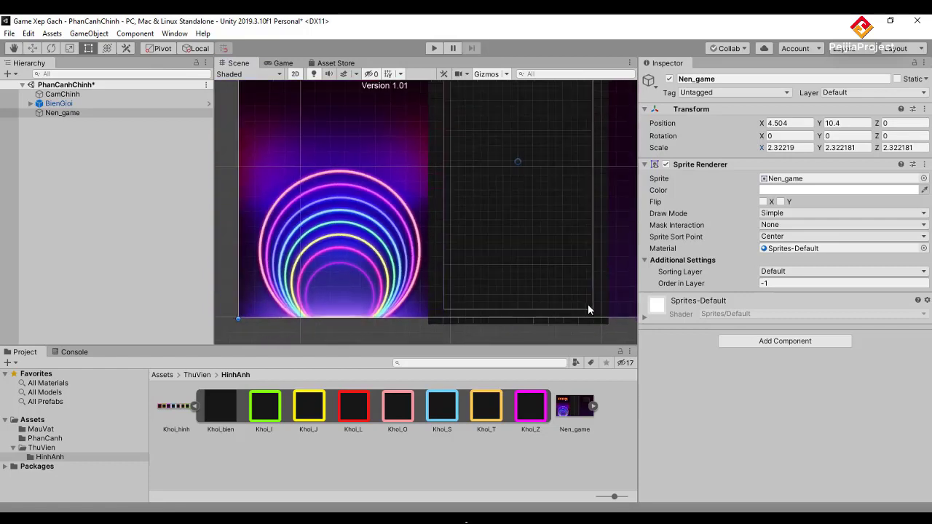
scroll(587, 306, "down", 1)
scroll(590, 307, "down", 1)
scroll(591, 307, "down", 1)
scroll(592, 306, "down", 1)
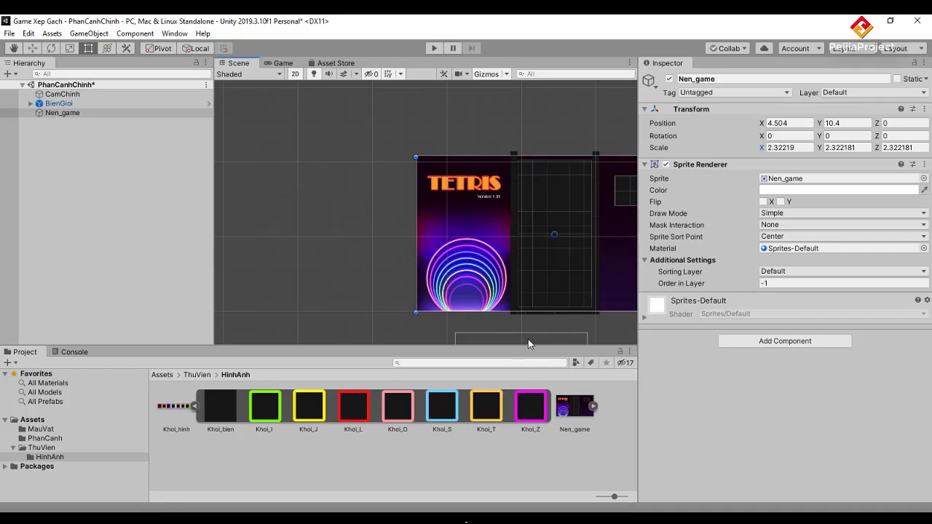
middle_click_drag(547, 291, 453, 282)
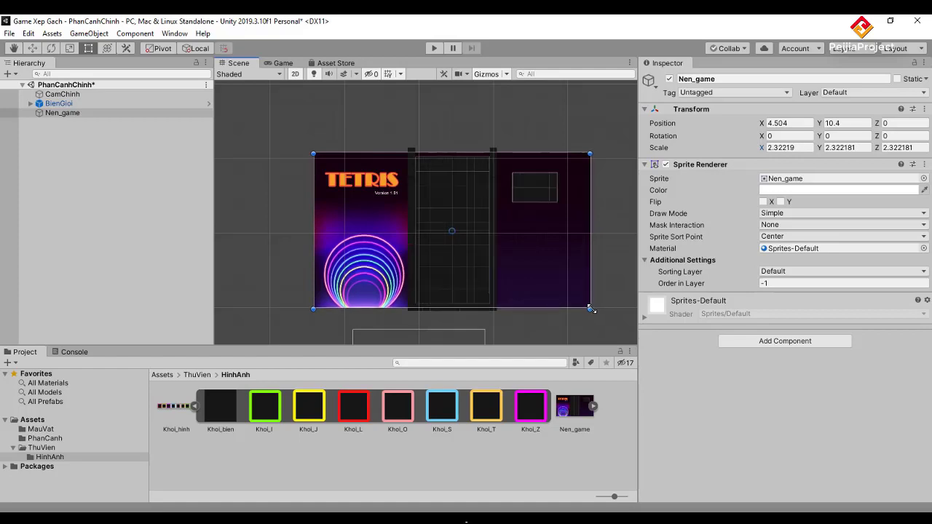
scroll(457, 287, "up", 2)
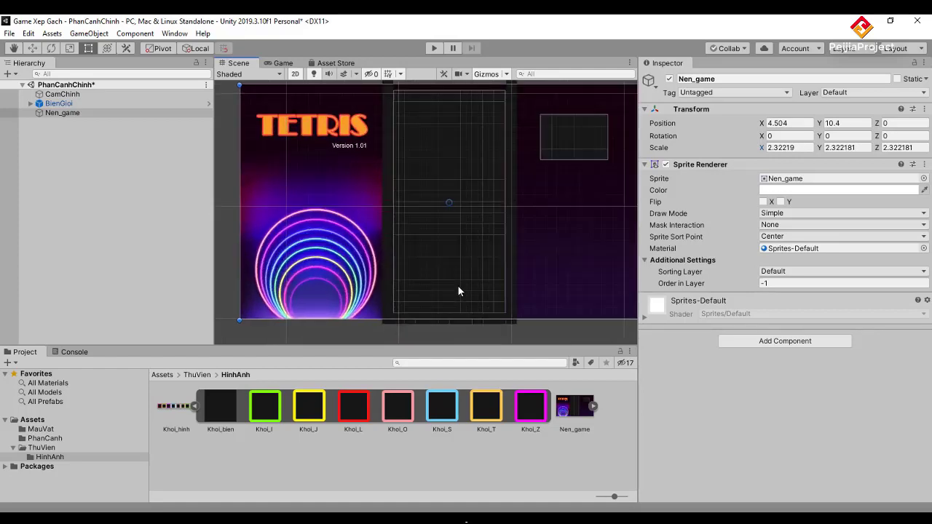
scroll(458, 287, "up", 2)
scroll(458, 287, "up", 2)
scroll(458, 287, "up", 2)
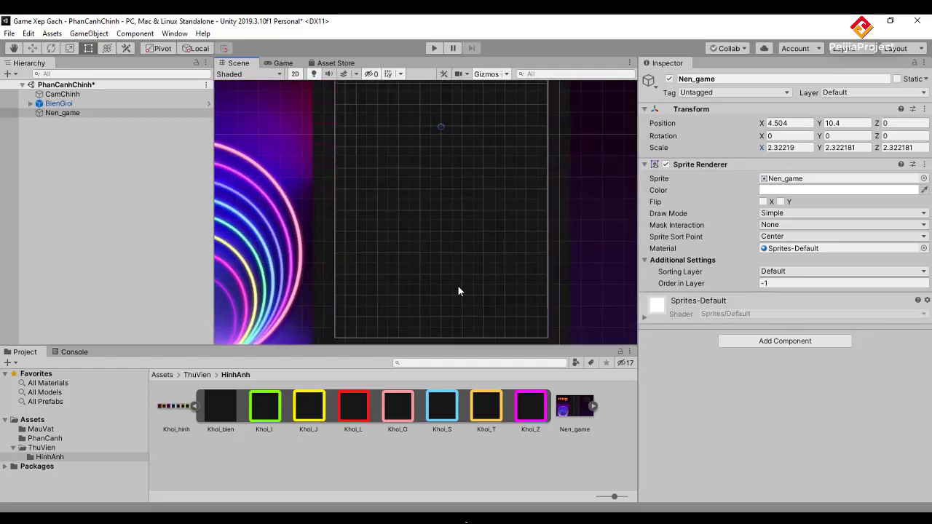
scroll(457, 285, "down", 2)
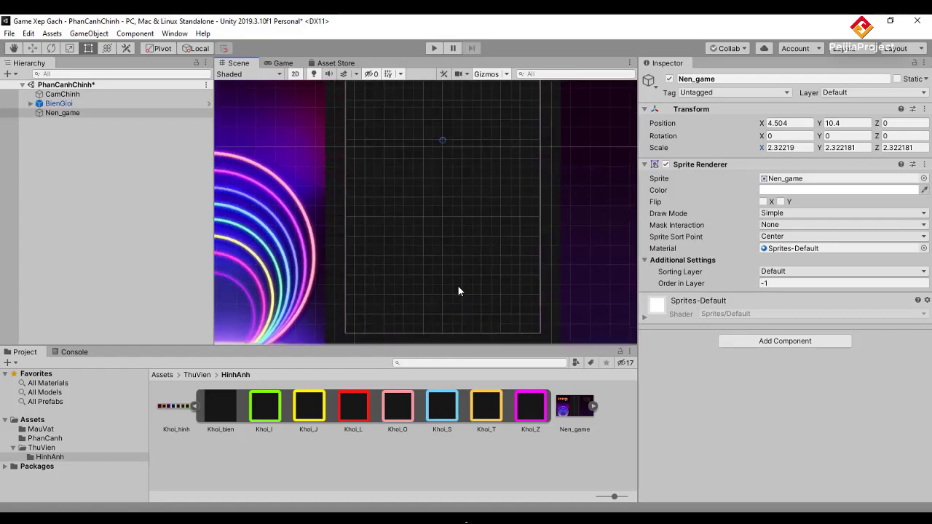
scroll(458, 286, "down", 2)
scroll(457, 291, "down", 2)
scroll(458, 291, "down", 2)
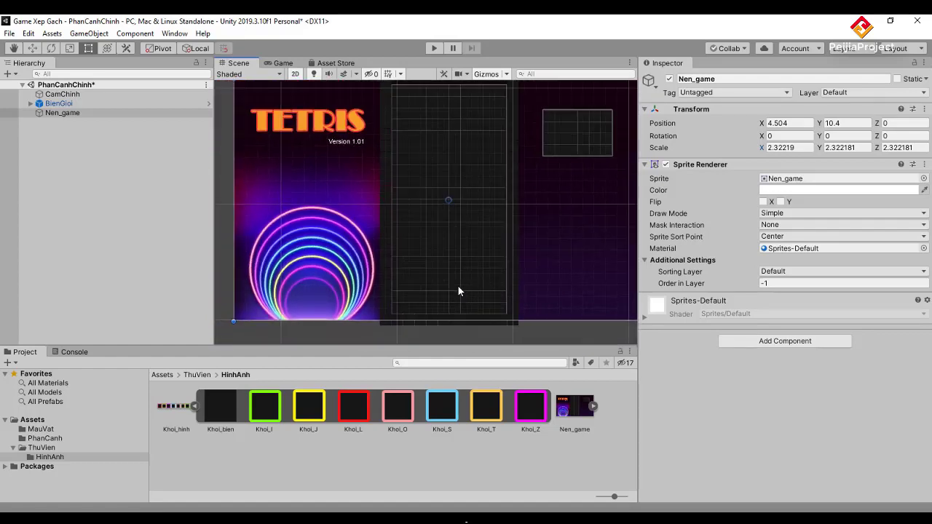
scroll(458, 291, "down", 2)
scroll(458, 291, "down", 1)
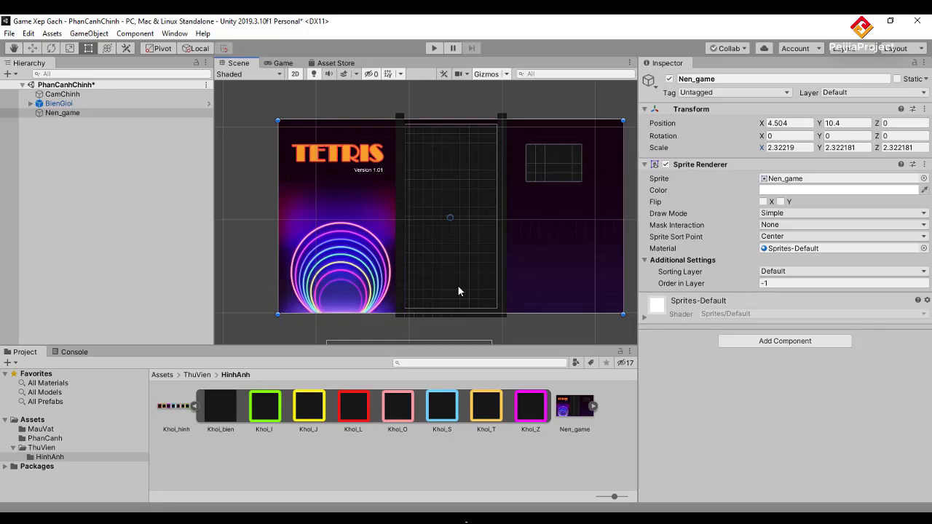
key("Up")
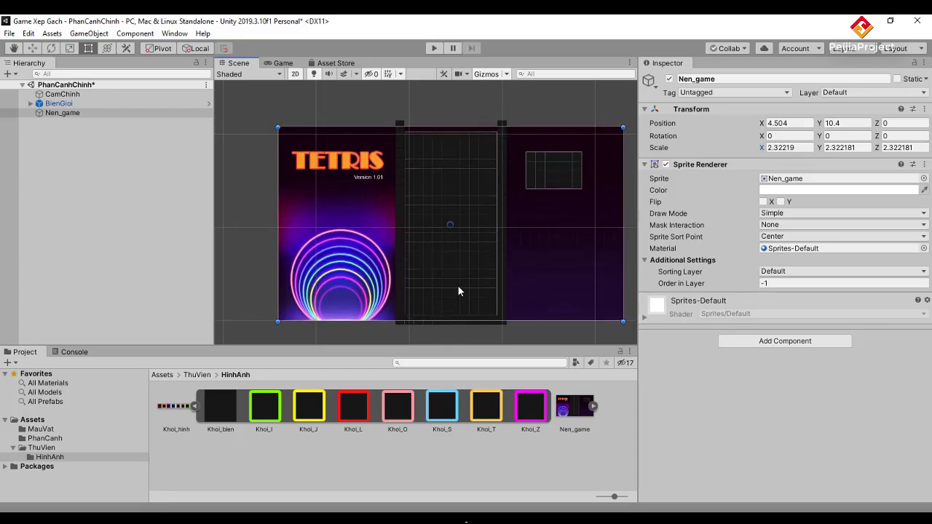
scroll(458, 291, "up", 2)
scroll(457, 292, "up", 2)
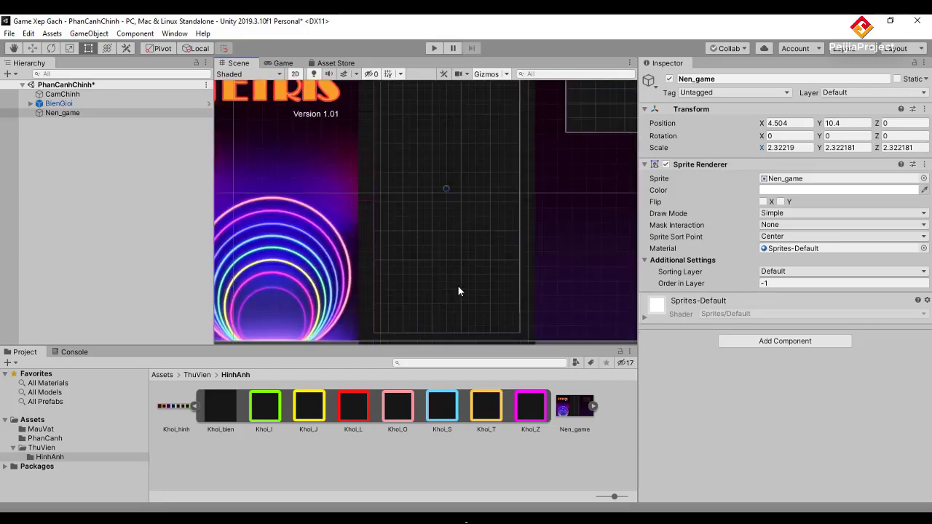
scroll(457, 291, "up", 2)
scroll(457, 291, "up", 2)
scroll(458, 291, "up", 2)
scroll(458, 291, "up", 2)
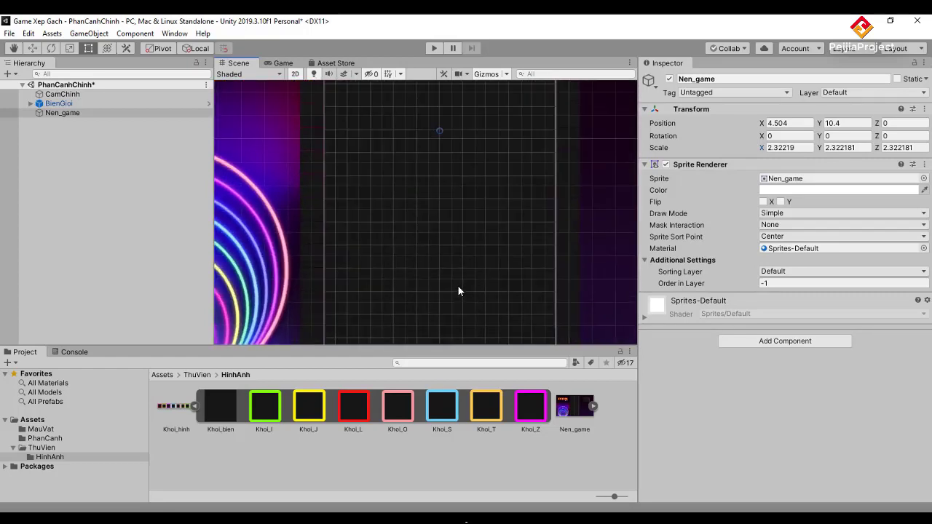
scroll(457, 291, "up", 2)
scroll(458, 291, "up", 2)
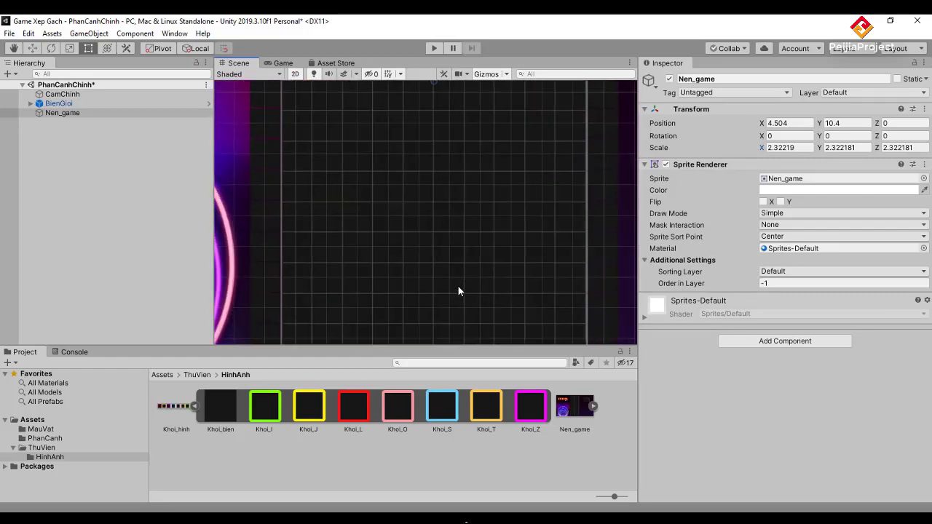
scroll(458, 290, "down", 1)
scroll(458, 290, "down", 2)
scroll(458, 290, "down", 2)
scroll(458, 290, "down", 2)
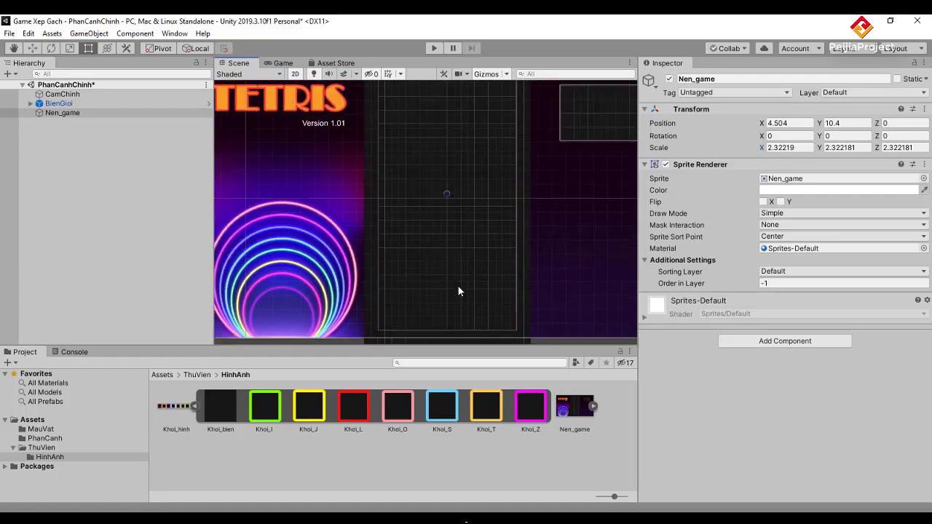
scroll(458, 291, "down", 2)
scroll(441, 108, "up", 2)
scroll(441, 112, "up", 1)
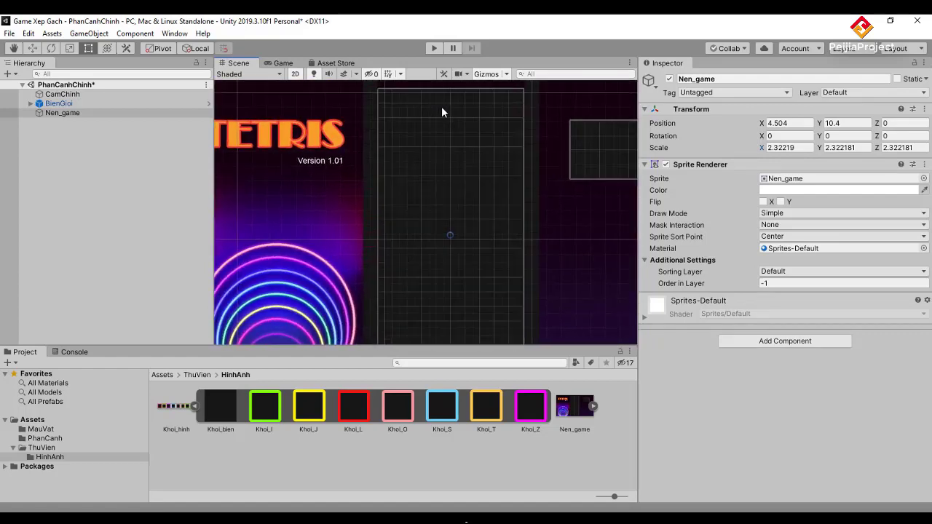
scroll(441, 111, "down", 2)
scroll(441, 111, "down", 2)
scroll(441, 111, "down", 1)
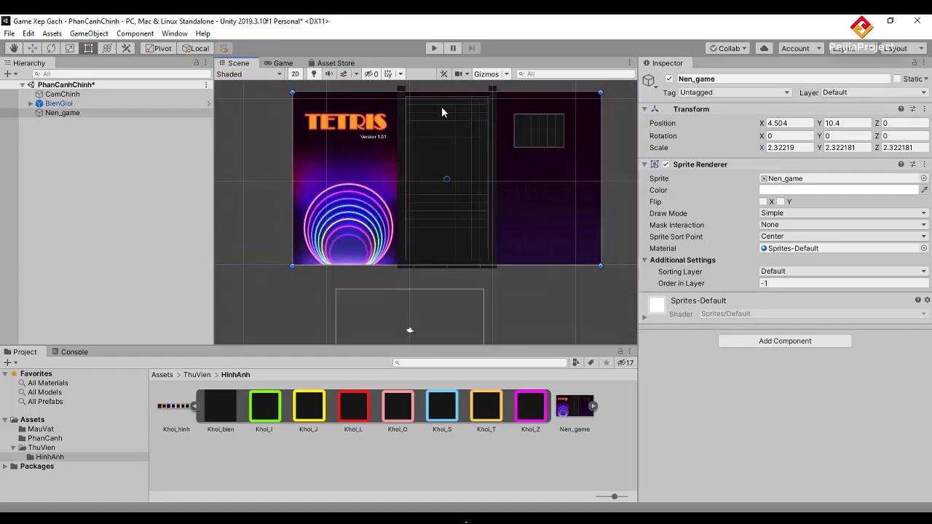
scroll(441, 112, "up", 2)
scroll(441, 112, "down", 1)
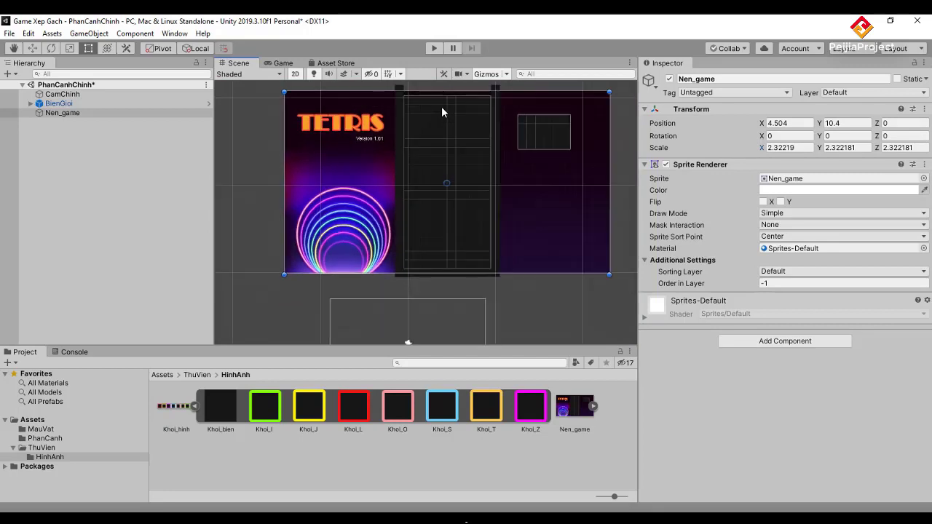
scroll(441, 112, "down", 2)
scroll(441, 112, "down", 1)
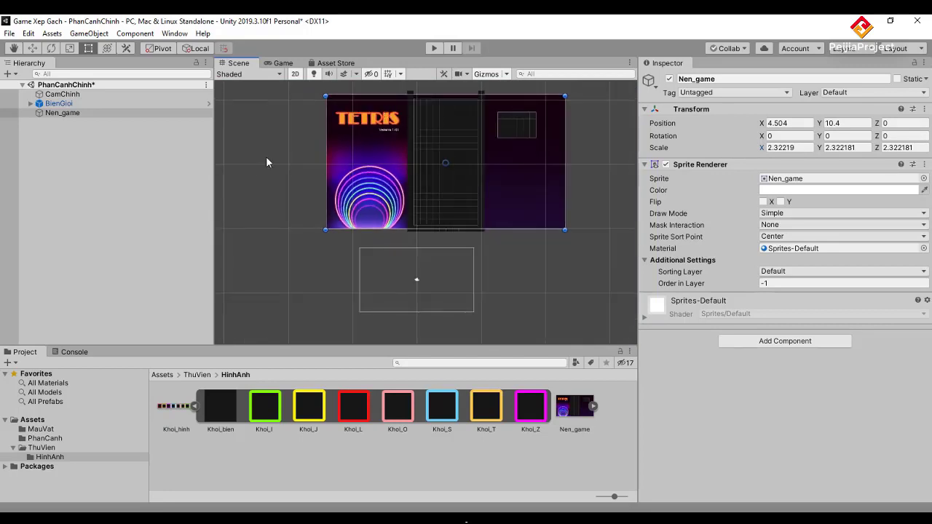
Step: Select the CamChinh camera and enlarge its view size to about 10.46
left_click(416, 296)
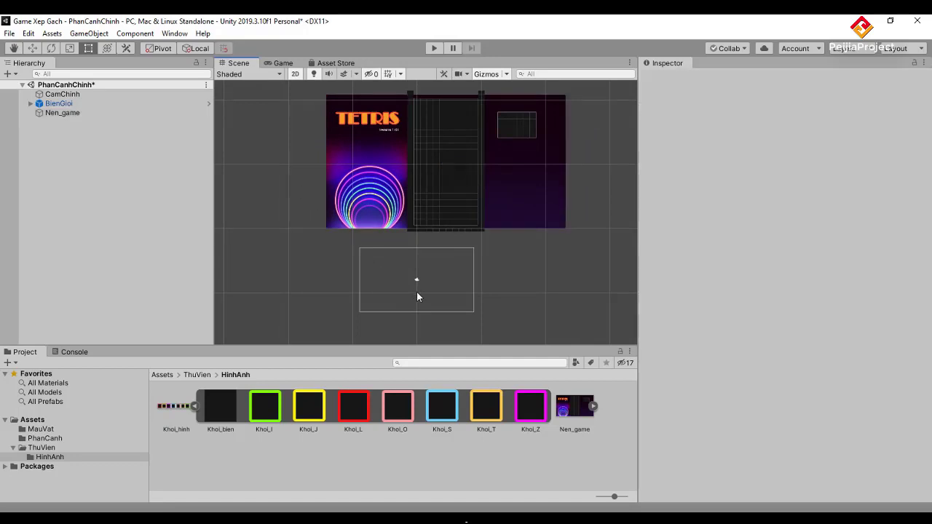
left_click(362, 271)
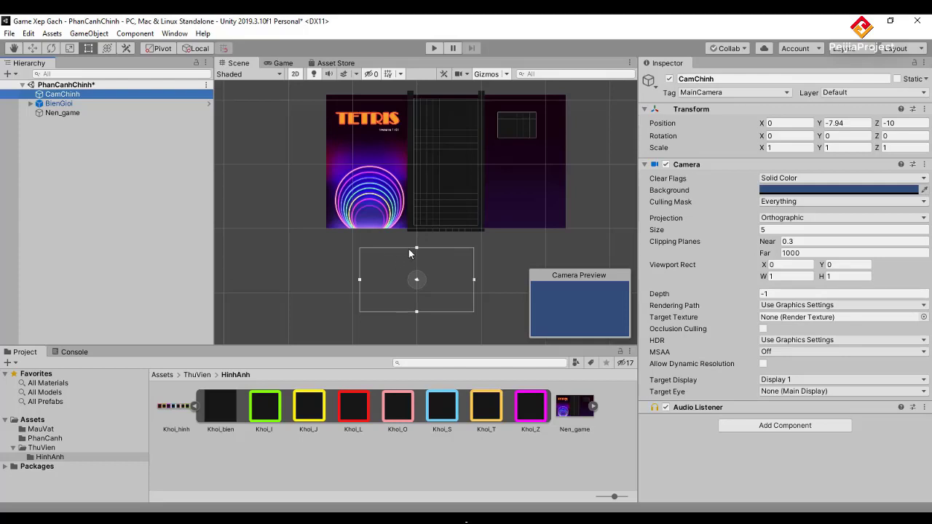
left_click_drag(415, 248, 426, 220)
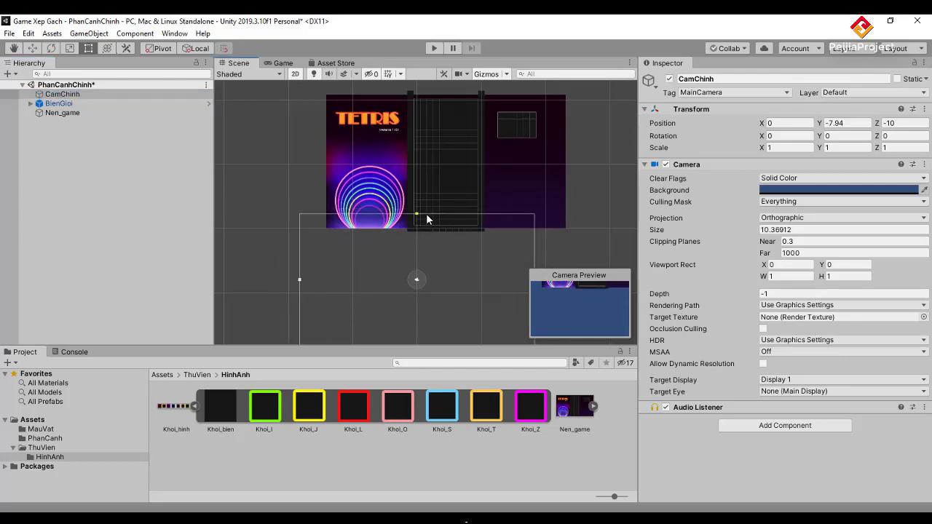
Step: Move CamChinh to position 4.46, 10.62 so its frame centres on the background
left_click(93, 94)
left_click(32, 48)
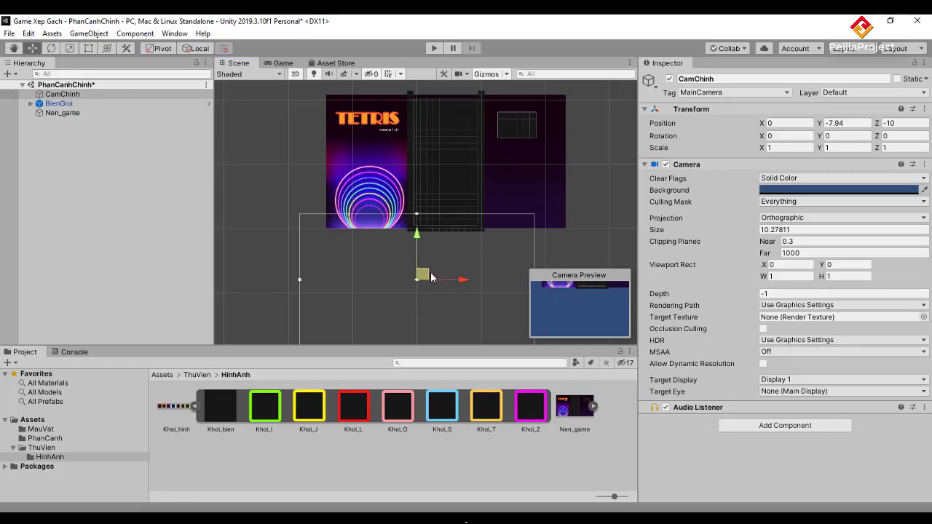
left_click(417, 277)
left_click(415, 277)
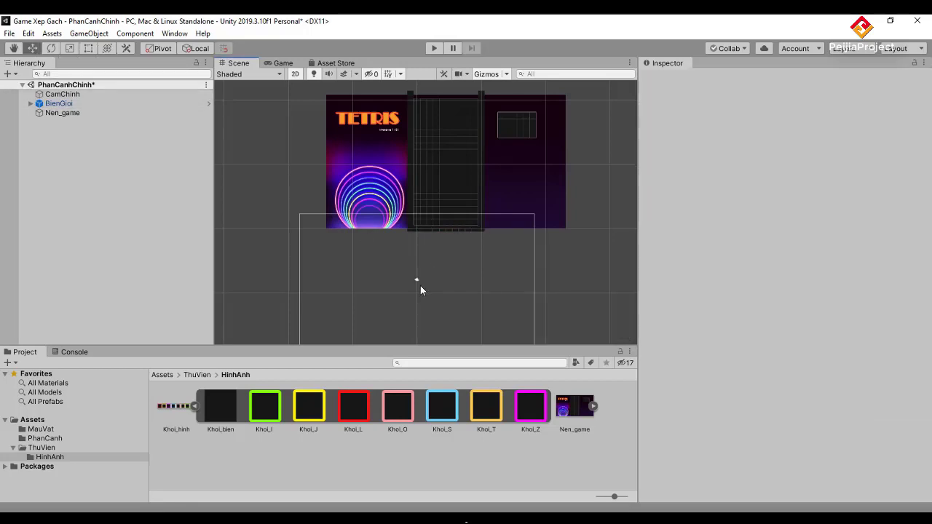
left_click(416, 279)
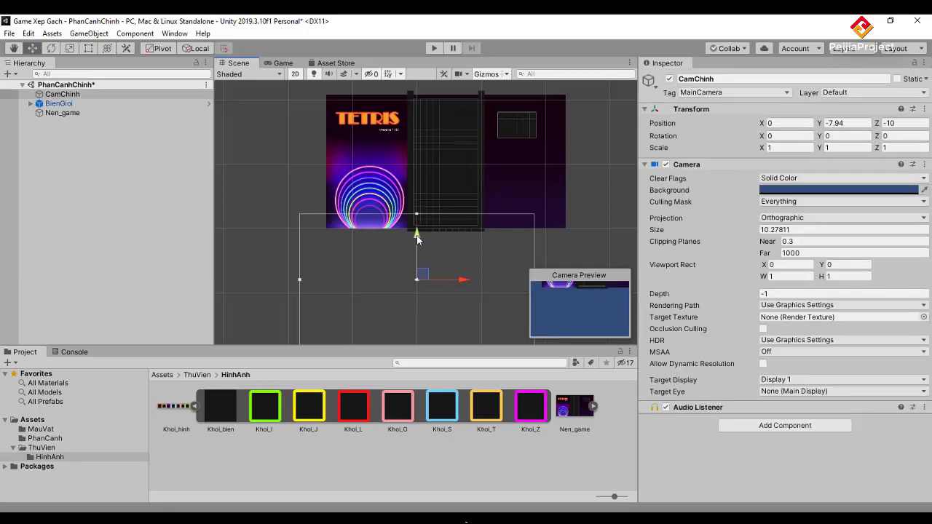
left_click_drag(417, 235, 458, 116)
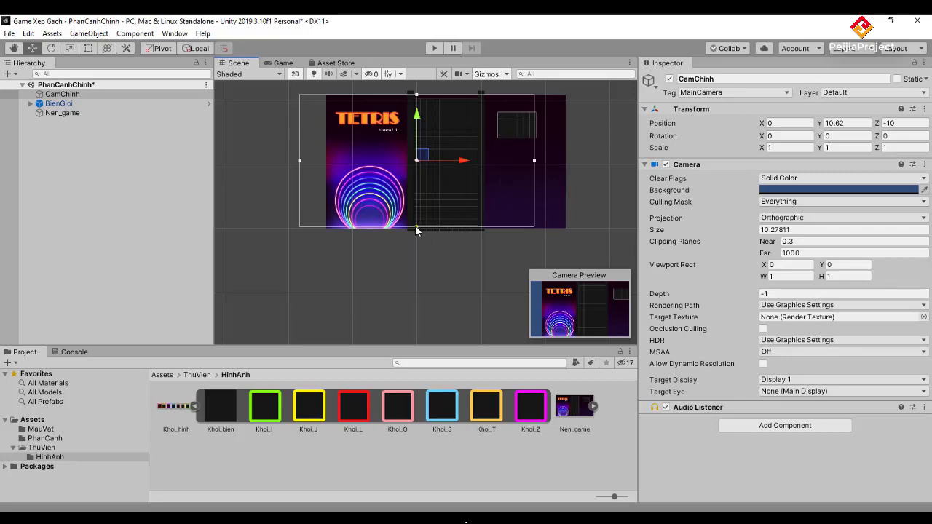
left_click_drag(417, 231, 417, 232)
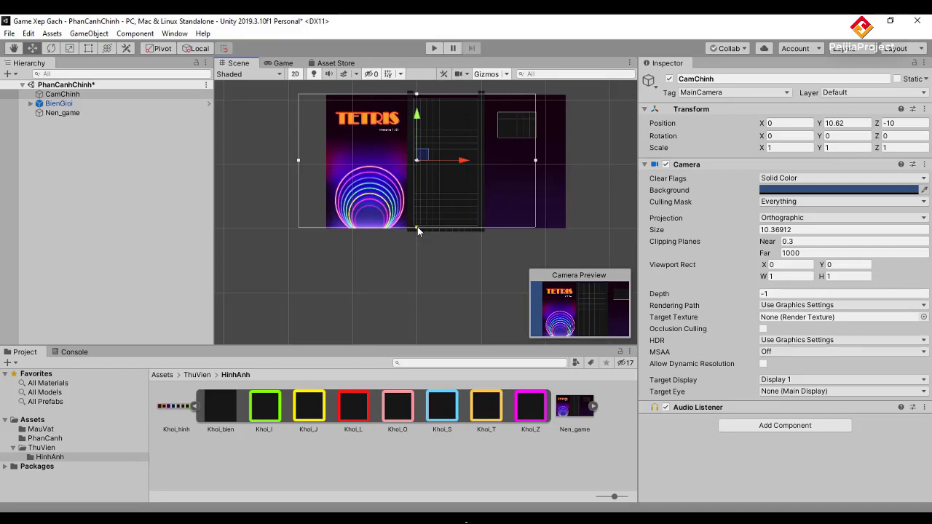
left_click_drag(417, 227, 416, 232)
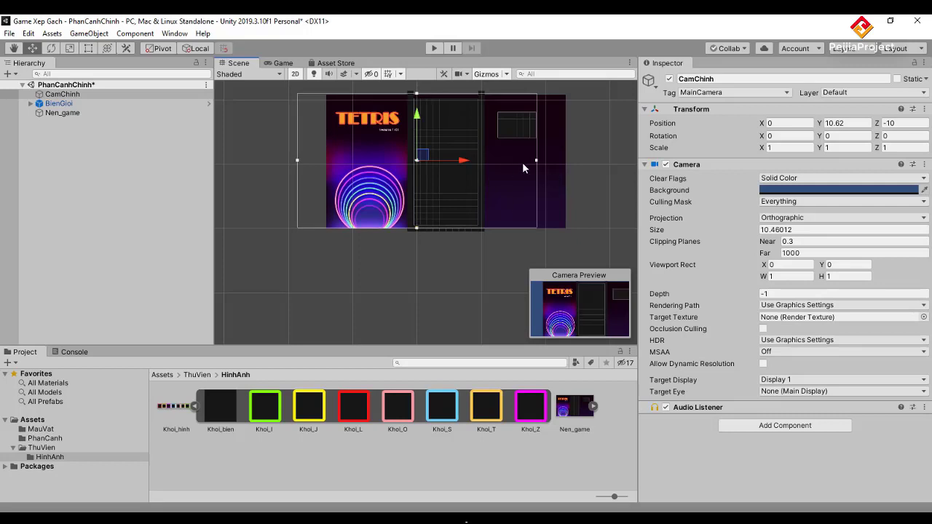
left_click_drag(463, 158, 493, 161)
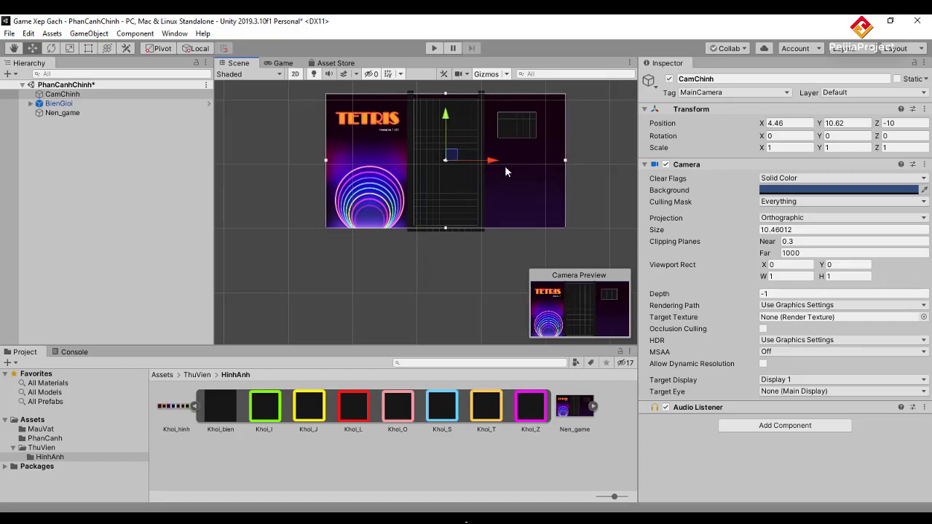
Step: Toggle the BienGioi border's scene visibility to check the framing, leaving it visible
scroll(423, 194, "up", 1)
scroll(423, 194, "up", 1)
scroll(423, 193, "up", 1)
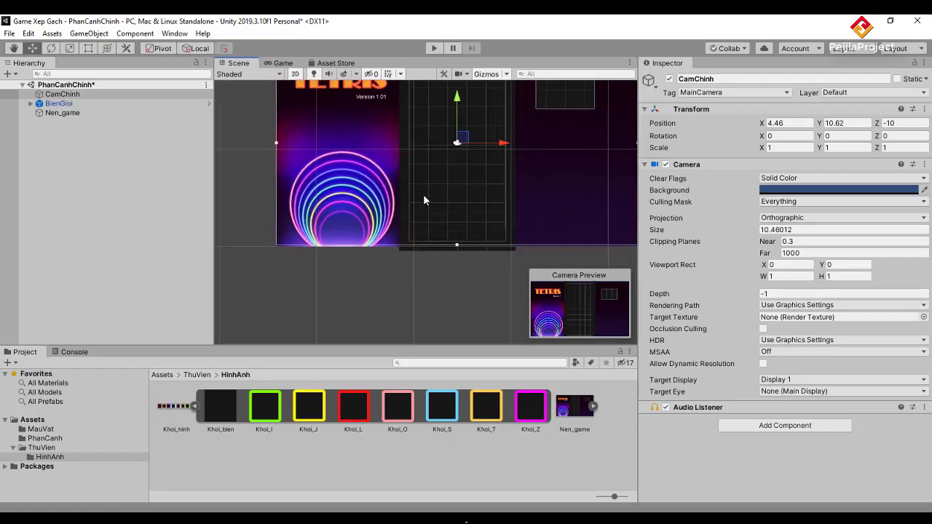
scroll(423, 194, "up", 1)
scroll(423, 193, "up", 1)
scroll(423, 194, "up", 2)
scroll(424, 200, "up", 1)
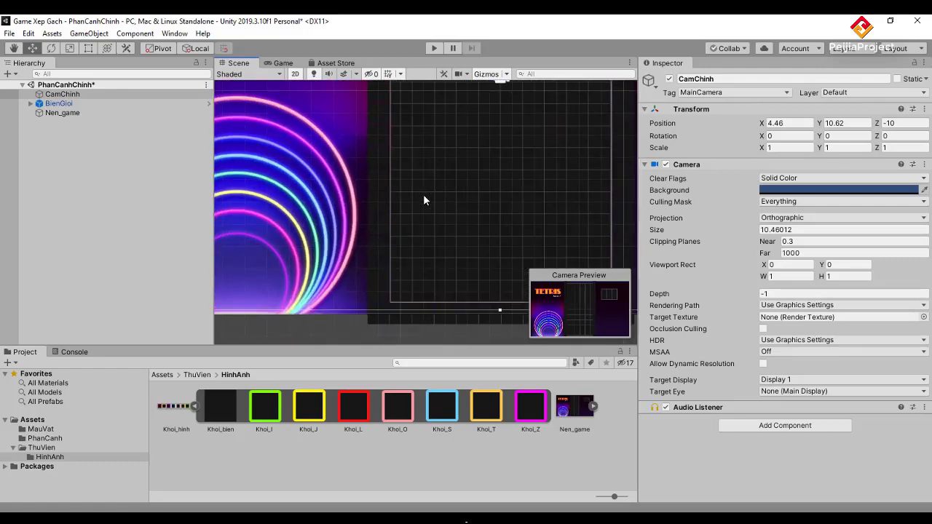
scroll(424, 195, "down", 1)
scroll(424, 196, "down", 1)
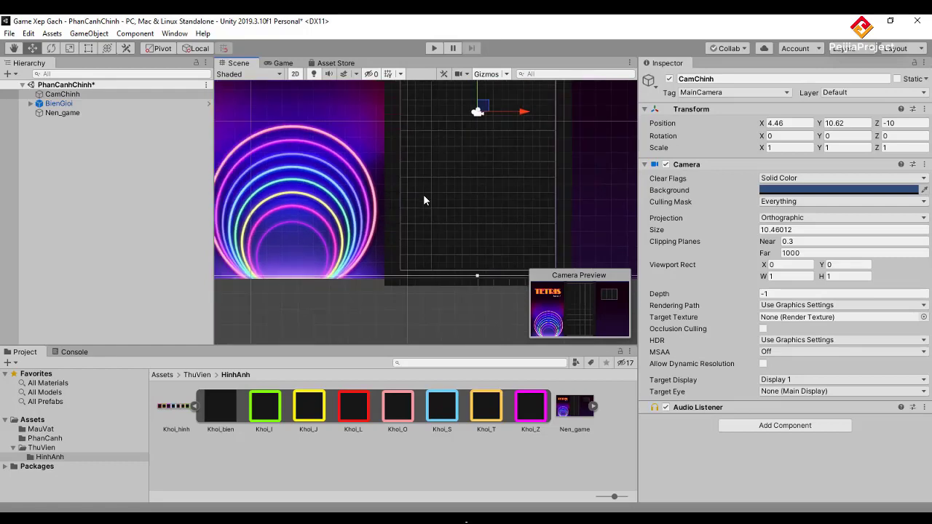
scroll(424, 195, "down", 1)
scroll(424, 195, "down", 1)
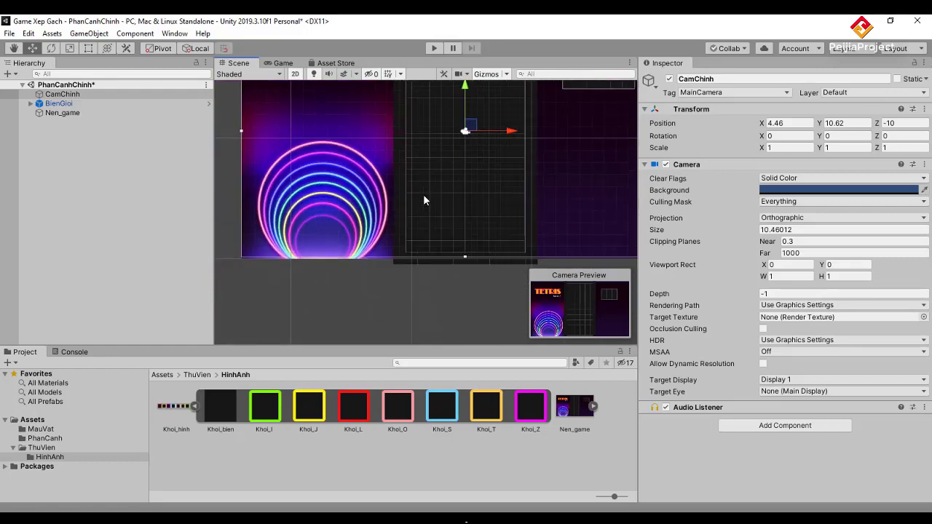
left_click(5, 104)
left_click(5, 105)
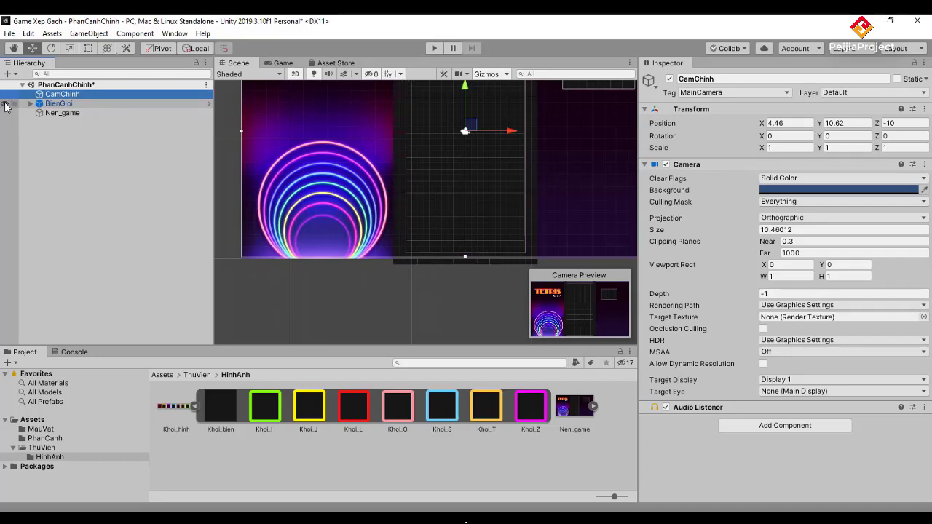
left_click(5, 105)
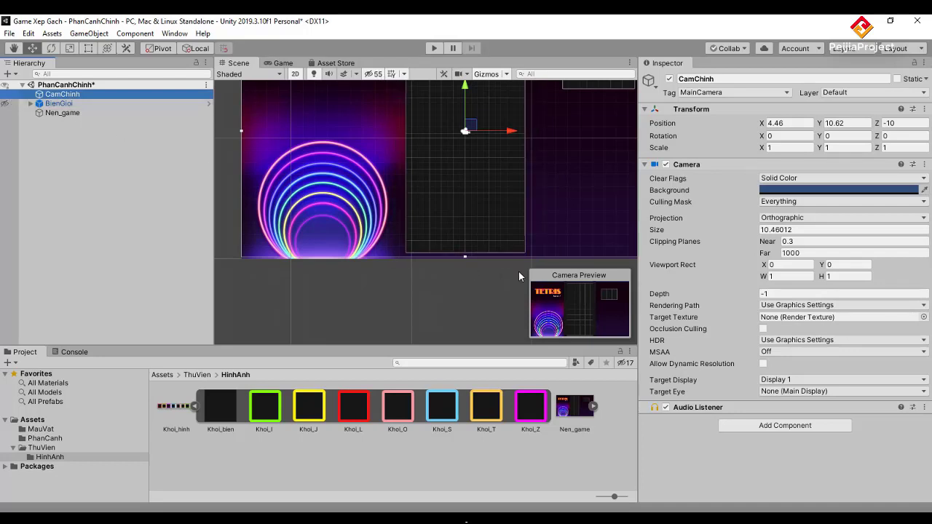
scroll(465, 259, "up", 2)
scroll(465, 260, "up", 2)
scroll(466, 259, "up", 2)
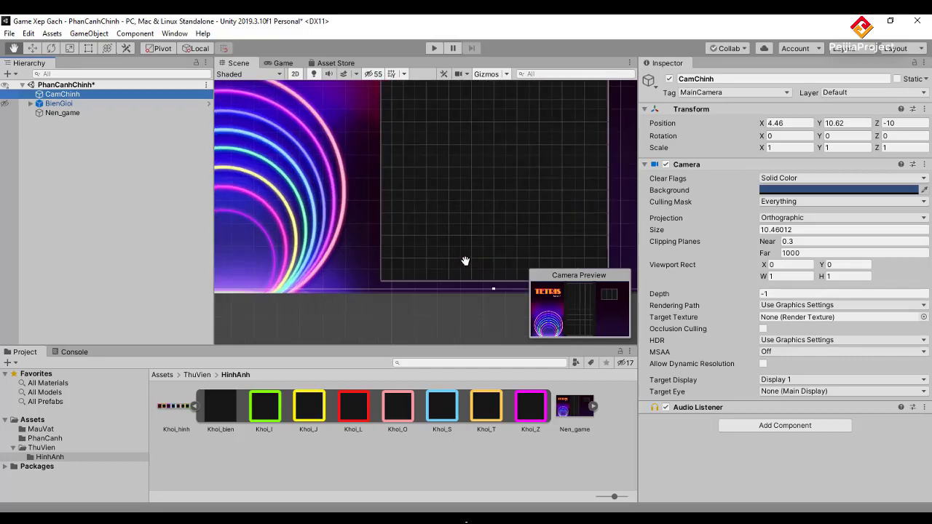
scroll(393, 248, "up", 2)
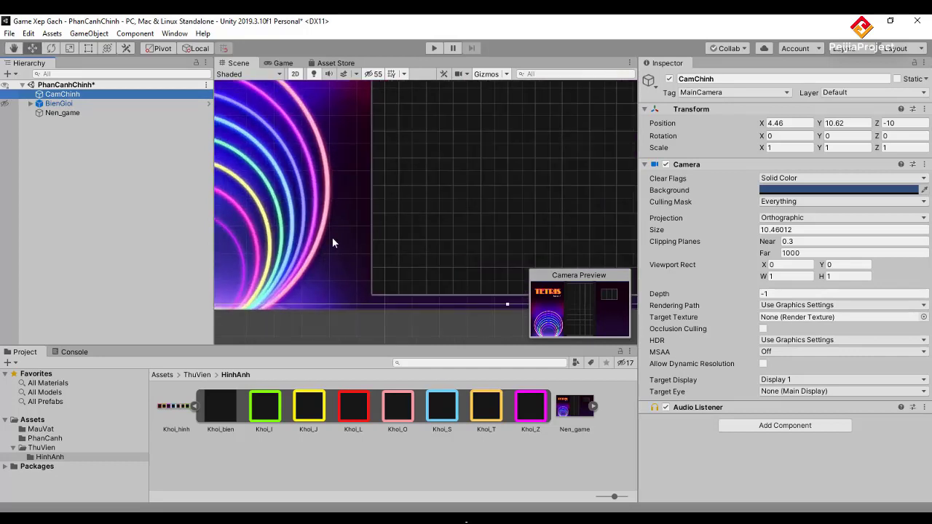
left_click(6, 105)
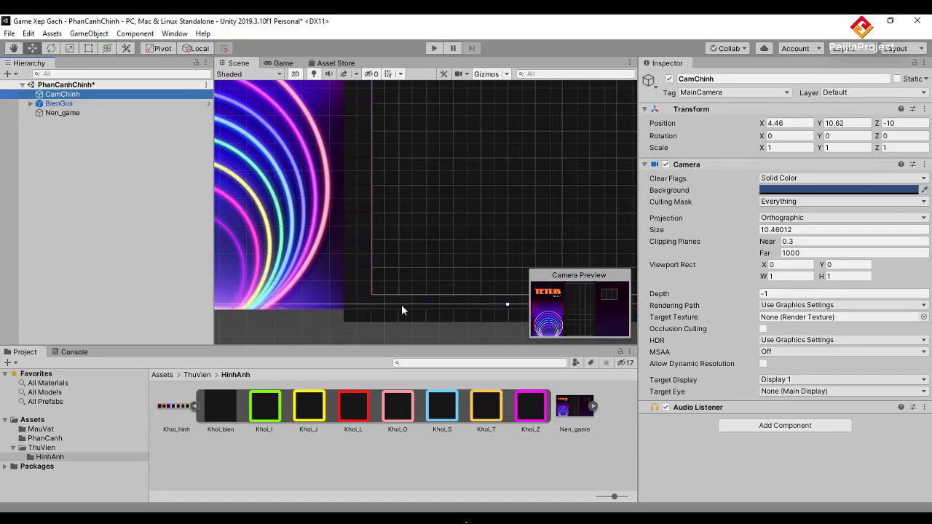
Step: Lower CamChinh along its Y axis to Position Y 10.47 (4.46, 10.47, -10)
scroll(401, 306, "up", 3)
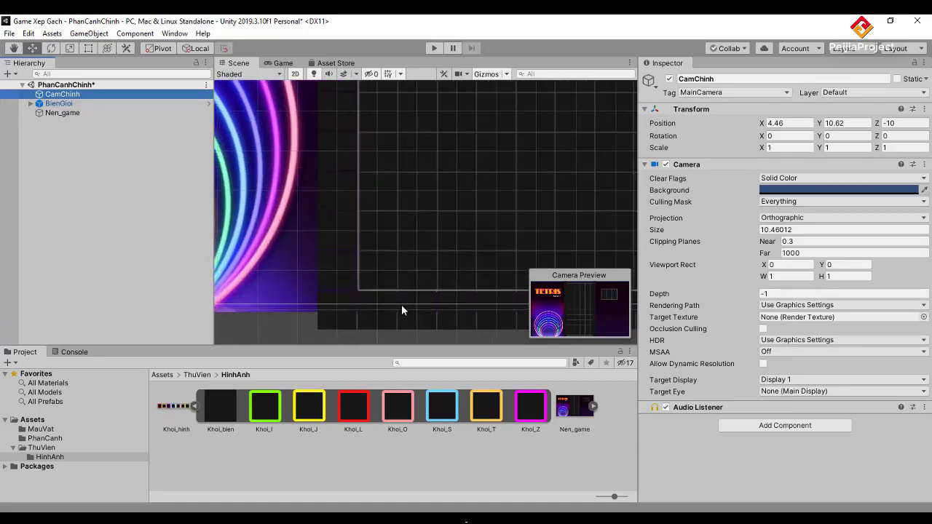
scroll(401, 306, "up", 1)
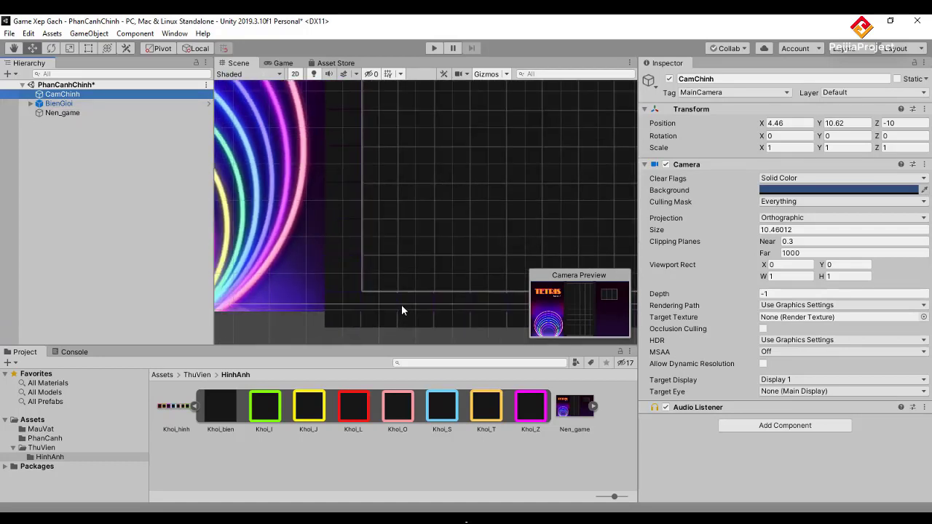
scroll(401, 306, "up", 1)
scroll(401, 305, "up", 1)
scroll(401, 304, "down", 1)
scroll(401, 304, "down", 1)
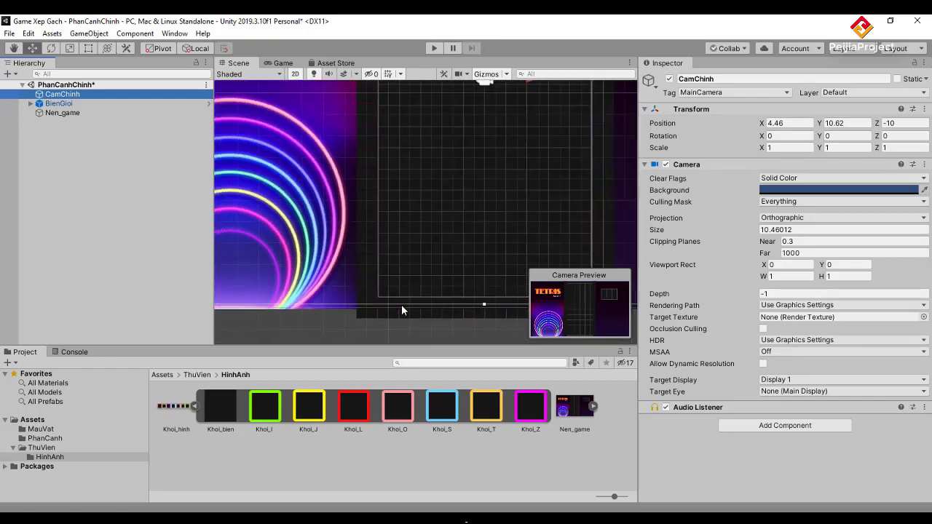
scroll(401, 304, "down", 1)
scroll(420, 314, "down", 1)
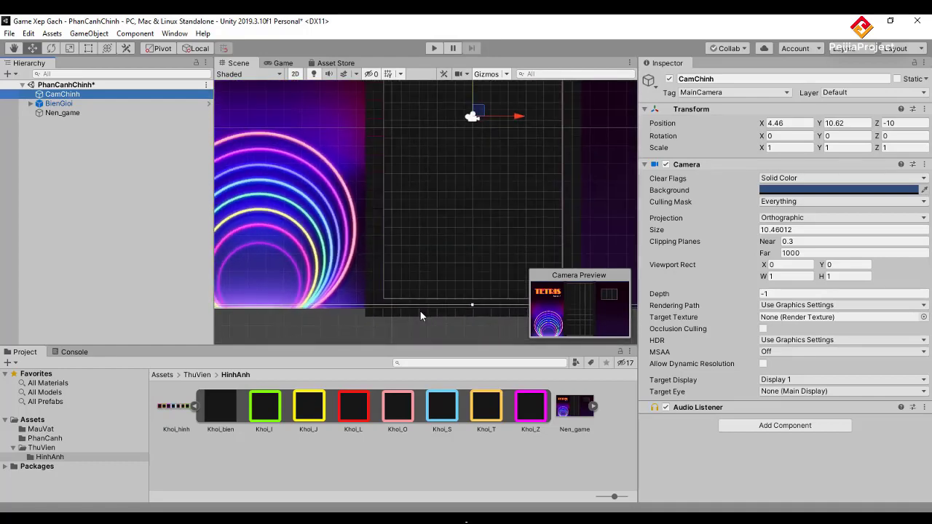
scroll(420, 315, "down", 1)
scroll(420, 314, "down", 1)
scroll(419, 313, "down", 1)
scroll(420, 313, "down", 1)
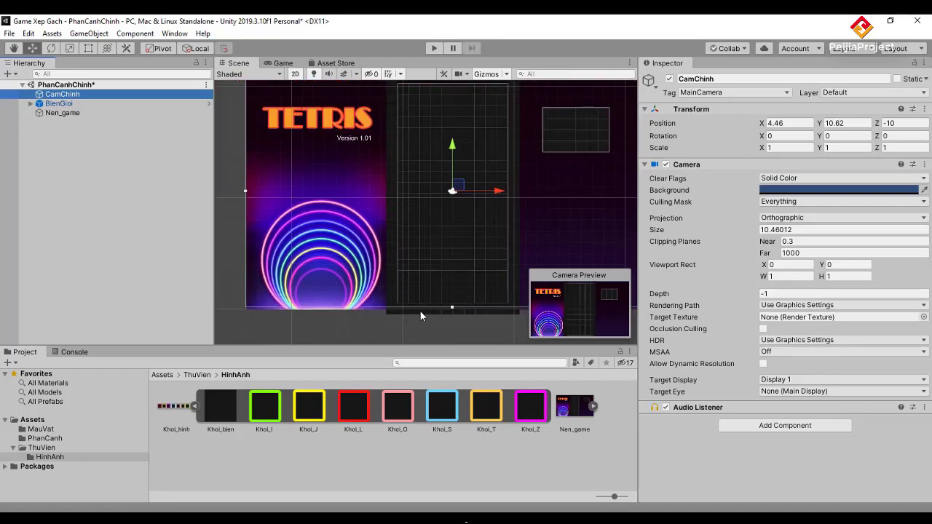
scroll(420, 313, "down", 1)
scroll(420, 315, "up", 1)
scroll(420, 314, "up", 1)
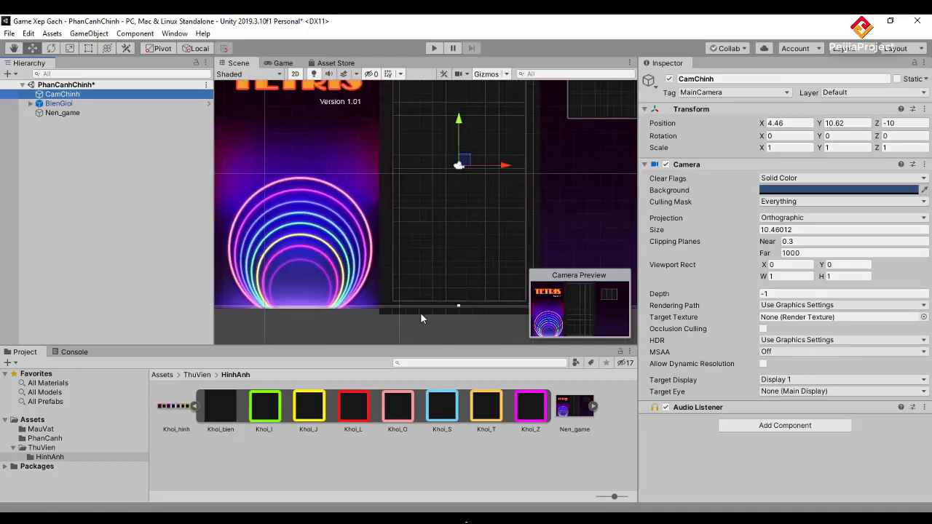
scroll(420, 315, "up", 1)
scroll(420, 314, "up", 1)
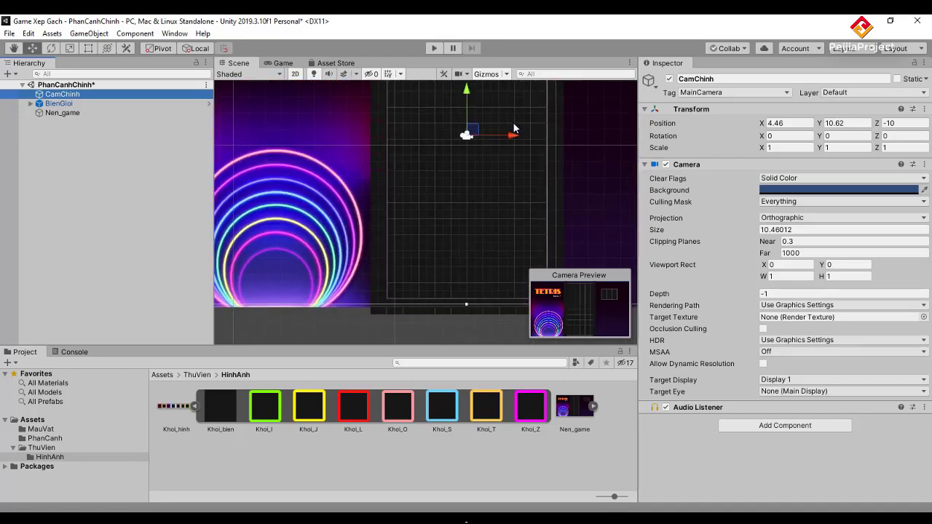
left_click(466, 91)
left_click_drag(466, 92, 467, 94)
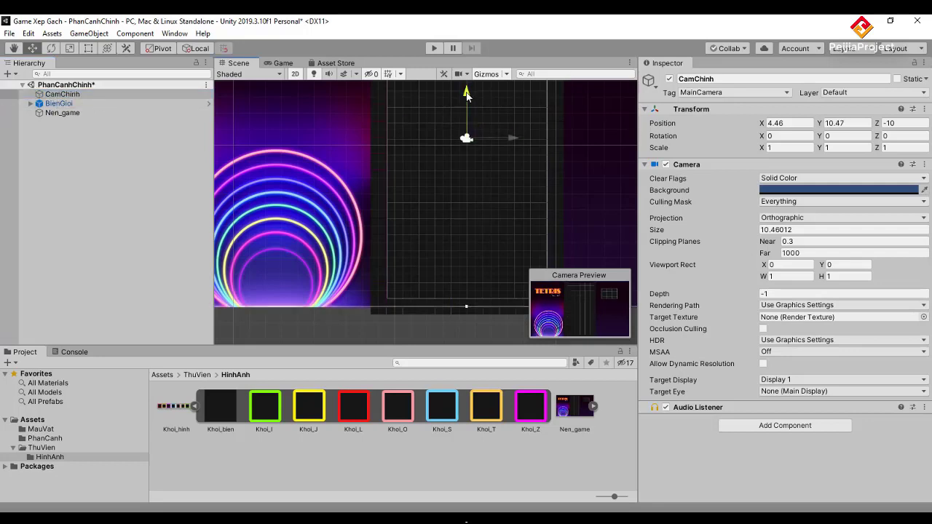
Step: Zoom and pan the Scene view to inspect how the camera frames the TETRIS background
scroll(425, 192, "down", 1)
scroll(425, 193, "down", 3)
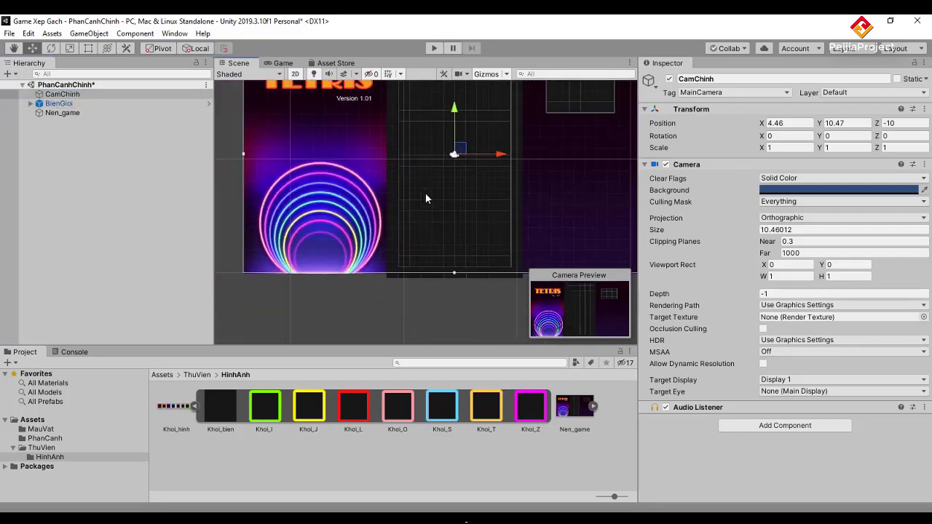
scroll(425, 192, "down", 2)
scroll(425, 193, "down", 2)
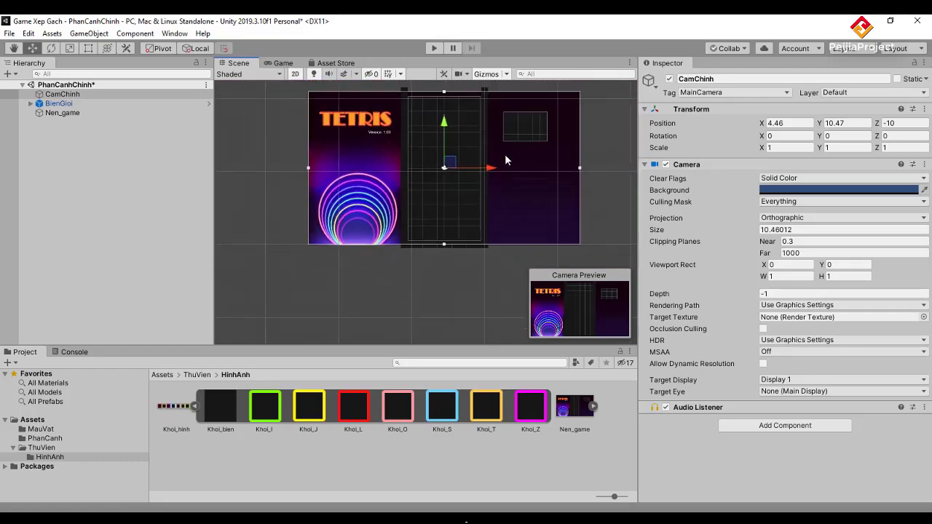
scroll(449, 87, "up", 2)
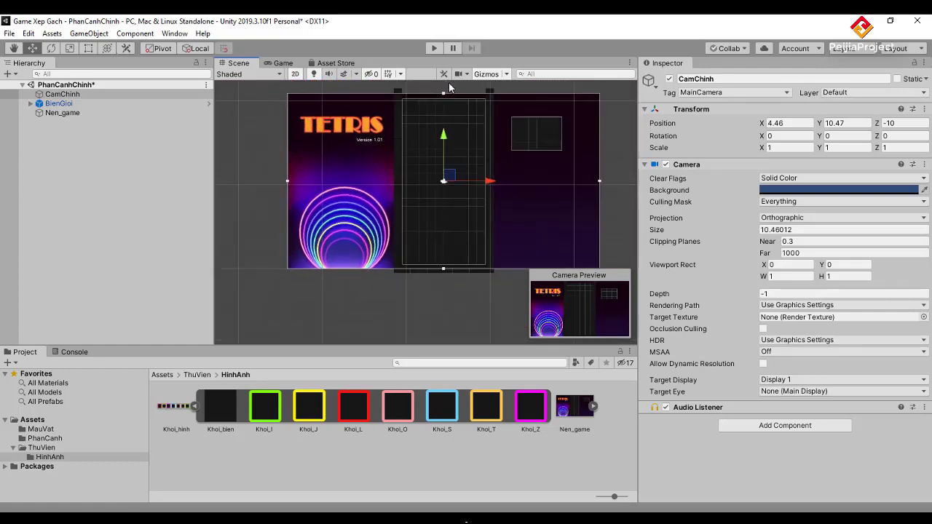
scroll(449, 87, "up", 2)
scroll(449, 83, "up", 2)
scroll(449, 84, "up", 1)
scroll(450, 84, "up", 1)
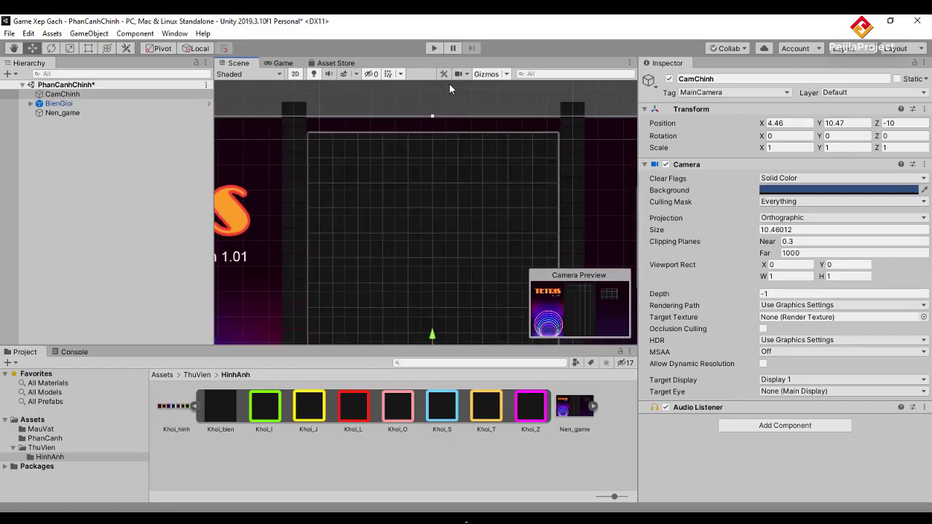
scroll(449, 84, "up", 1)
scroll(449, 84, "down", 2)
scroll(449, 83, "down", 2)
scroll(451, 95, "down", 1)
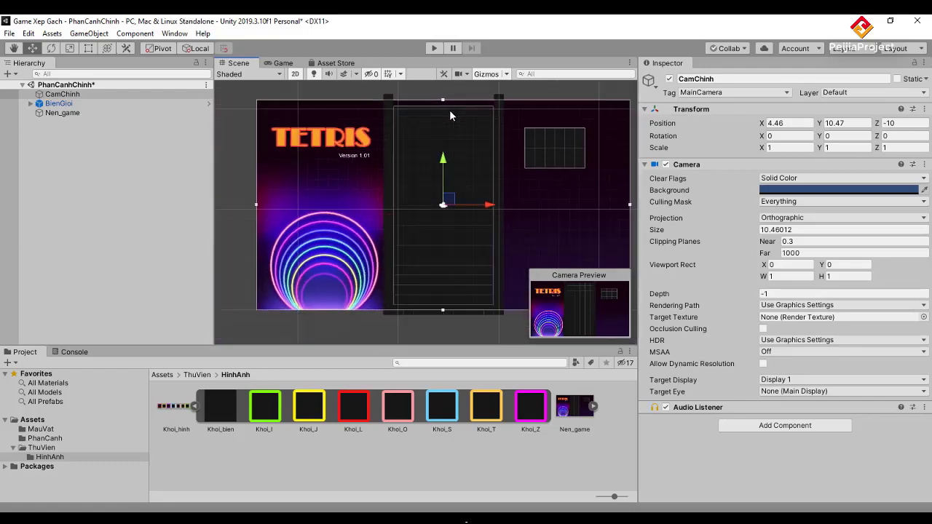
scroll(449, 110, "down", 1)
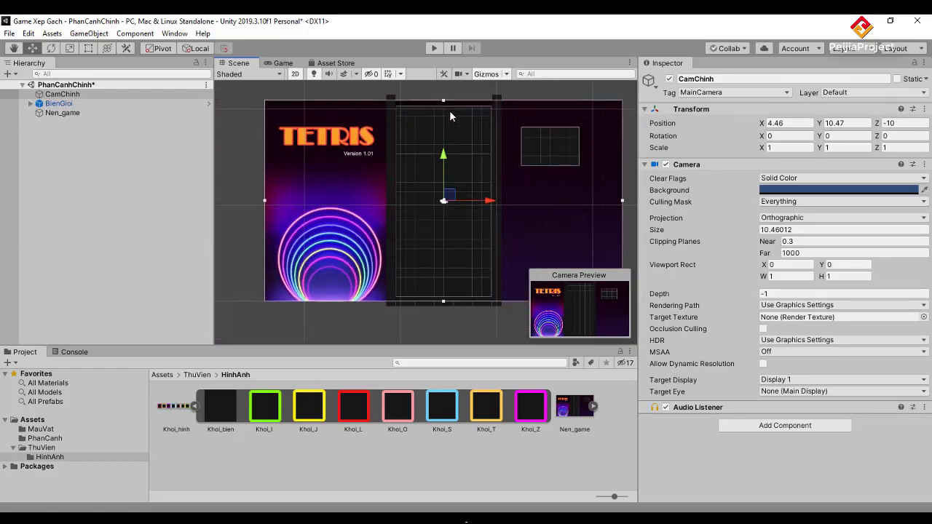
scroll(449, 113, "down", 1)
scroll(449, 113, "up", 1)
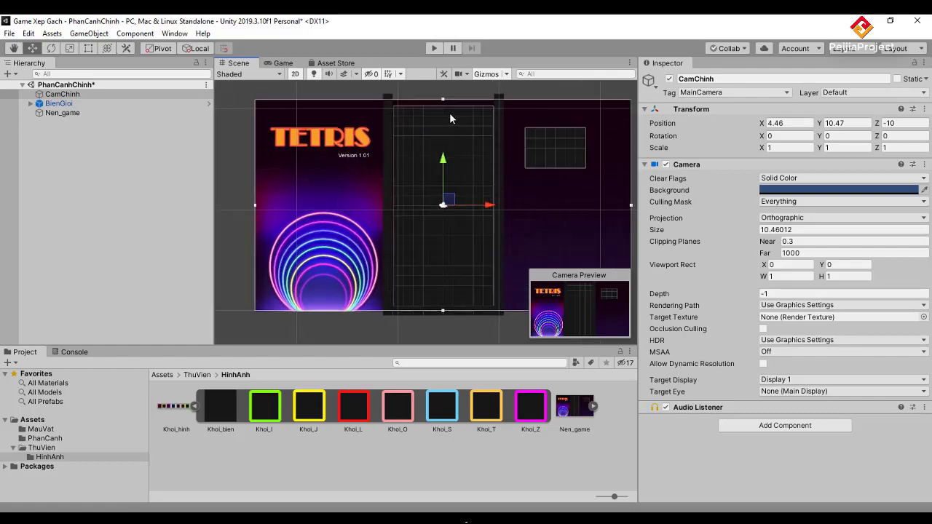
scroll(489, 156, "up", 1)
scroll(489, 155, "up", 2)
scroll(489, 155, "up", 1)
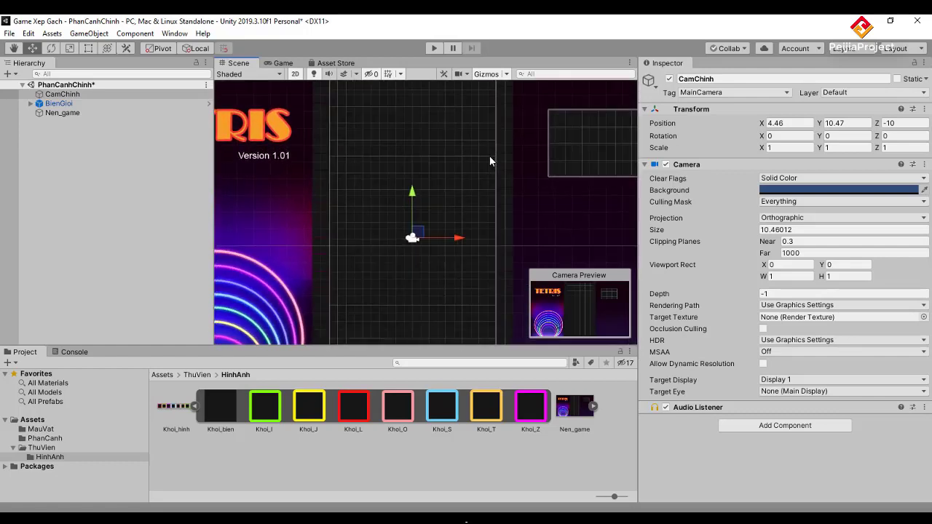
scroll(489, 156, "up", 1)
key("q")
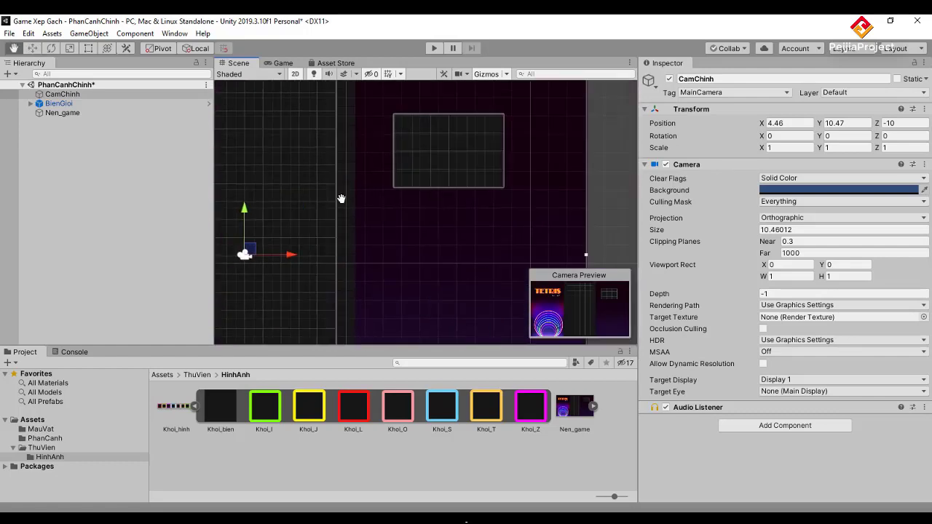
mouse_move(537, 180)
left_mouse_down()
mouse_move(388, 253)
mouse_move(499, 258)
left_mouse_up()
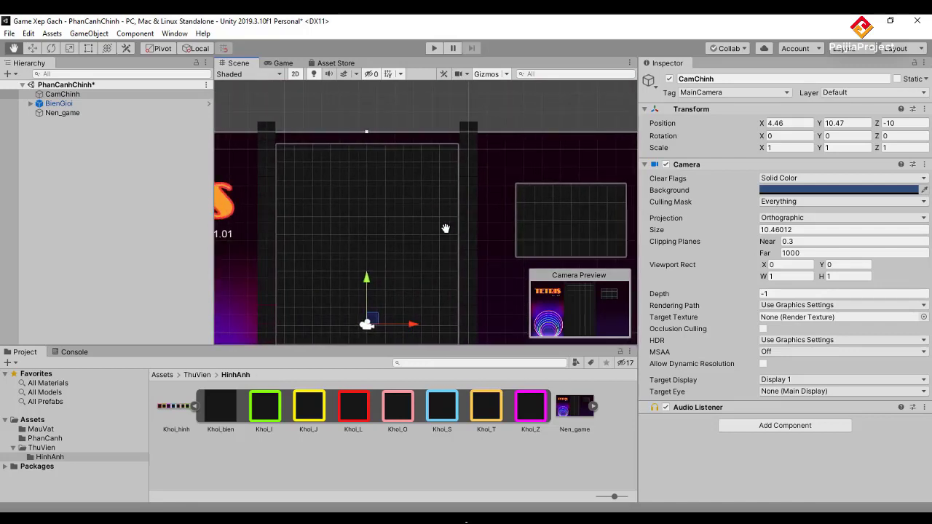
key("w")
scroll(380, 187, "up", 1)
scroll(380, 187, "up", 1)
scroll(380, 187, "up", 1)
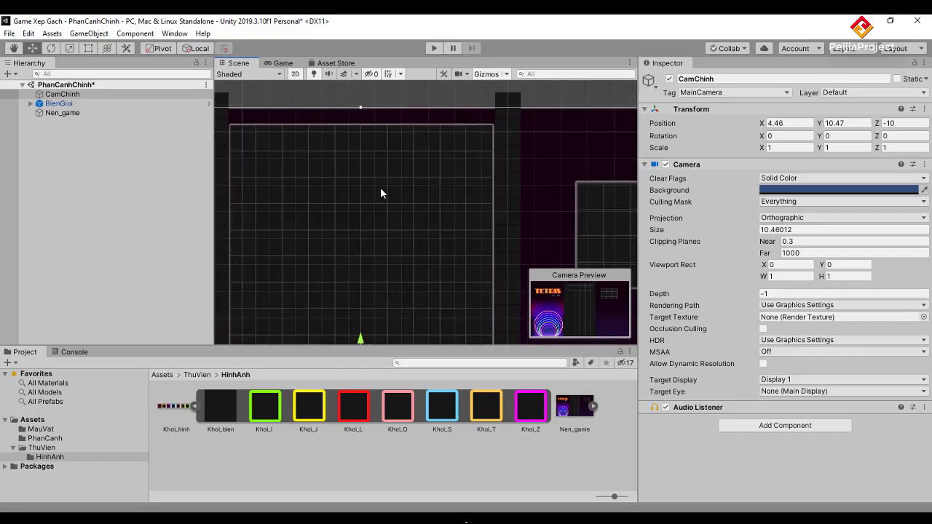
scroll(380, 187, "up", 1)
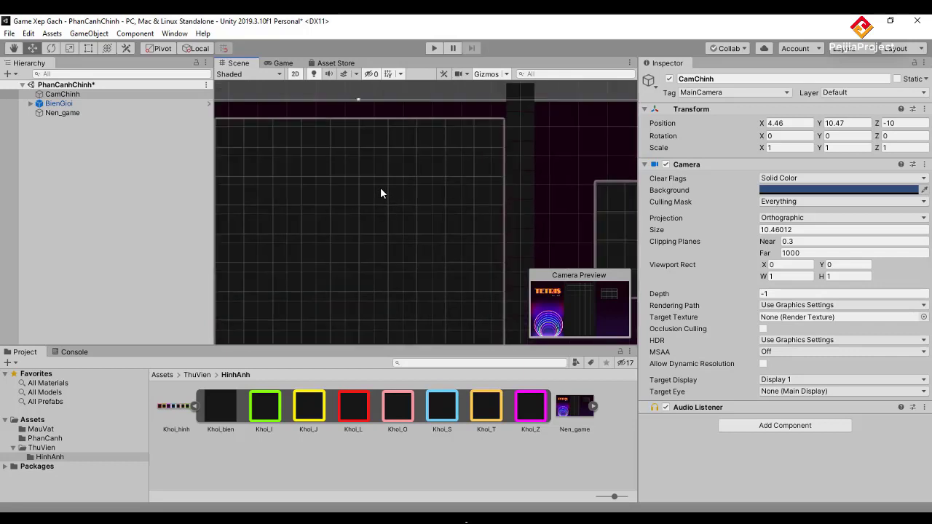
left_click(565, 128)
left_click(76, 114)
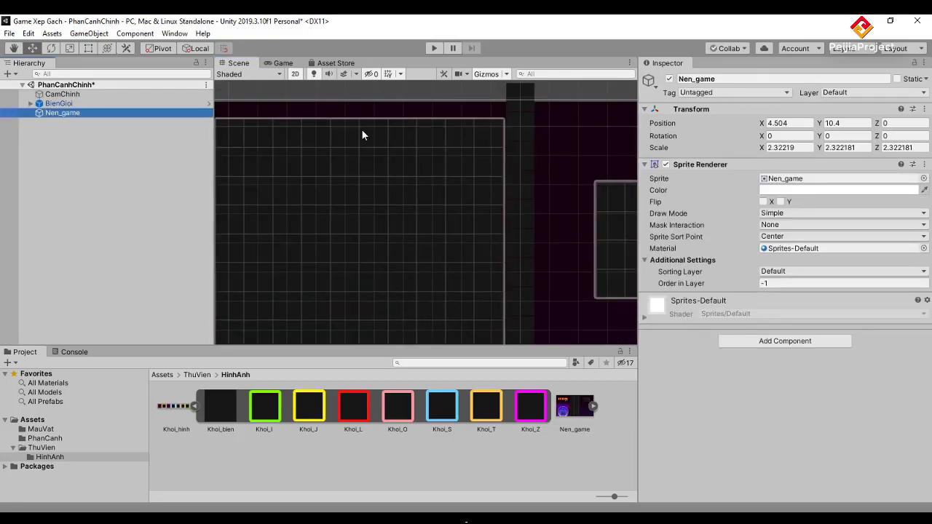
left_click(86, 49)
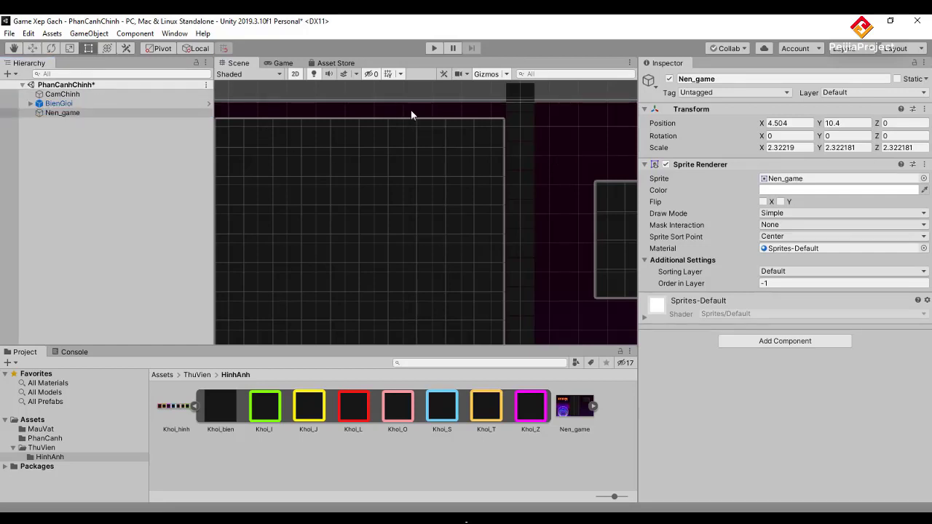
scroll(422, 125, "down", 1)
scroll(422, 125, "down", 2)
scroll(422, 127, "down", 2)
scroll(422, 128, "down", 1)
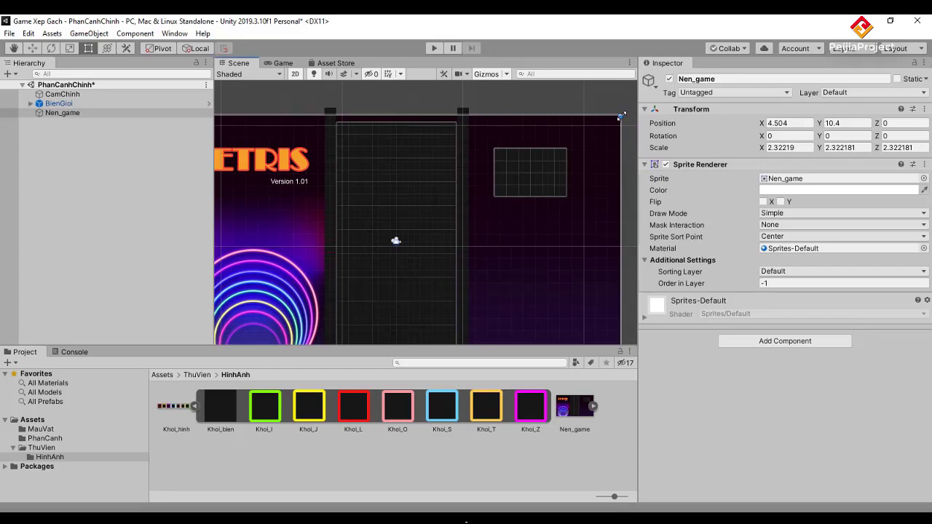
left_click_drag(621, 115, 621, 116)
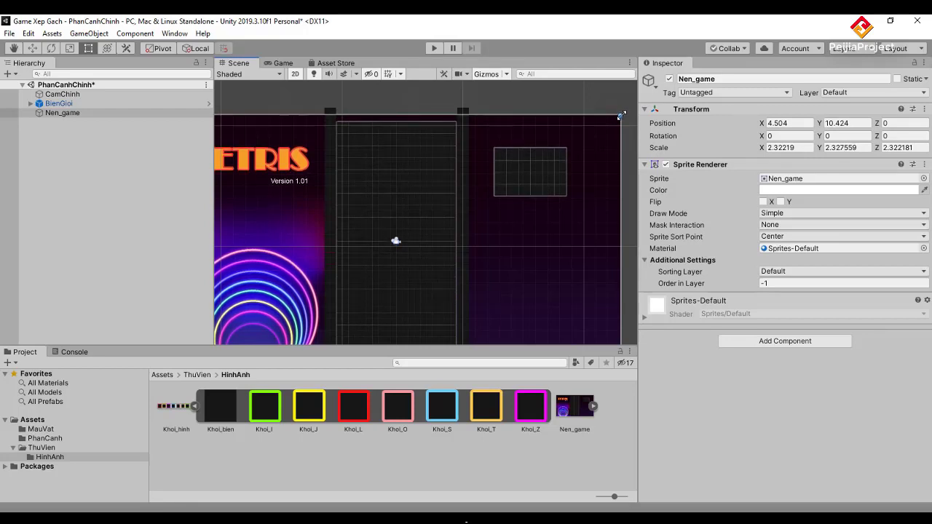
left_click(628, 187)
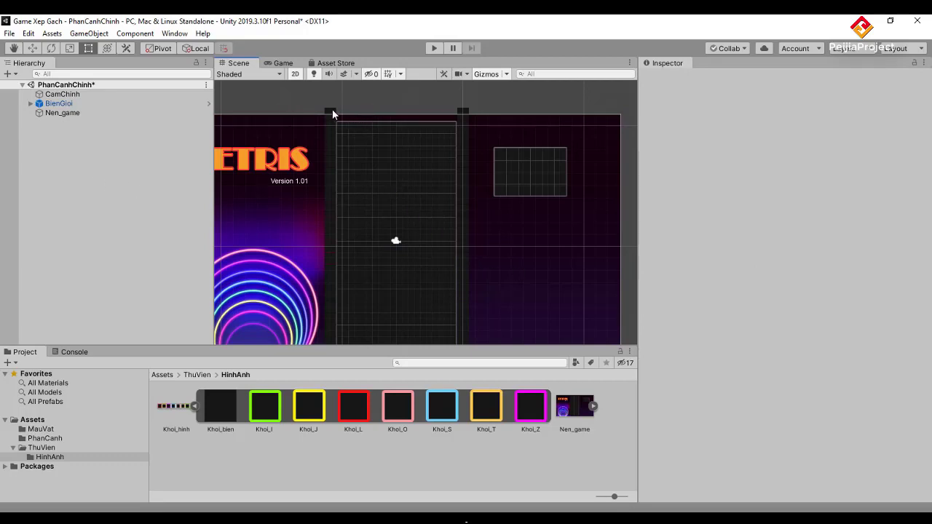
scroll(346, 241, "up", 3)
scroll(353, 259, "up", 3)
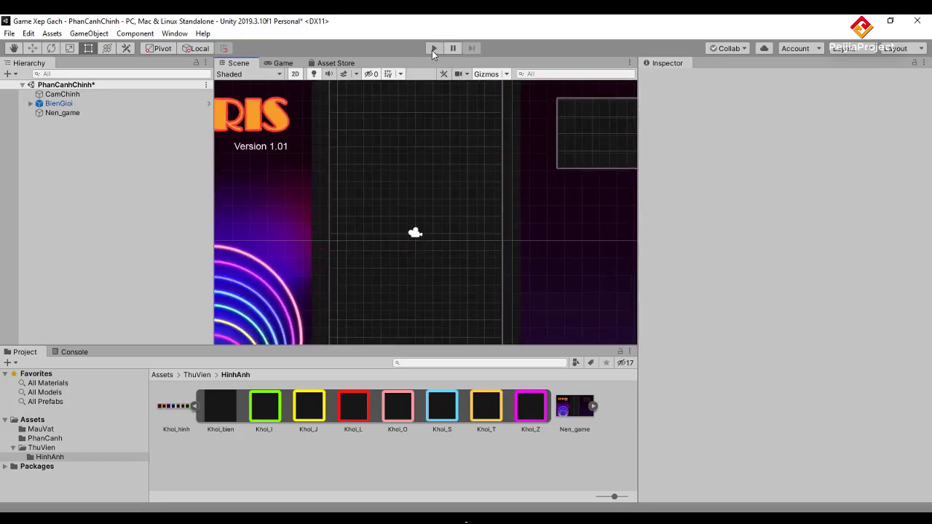
left_click(433, 48)
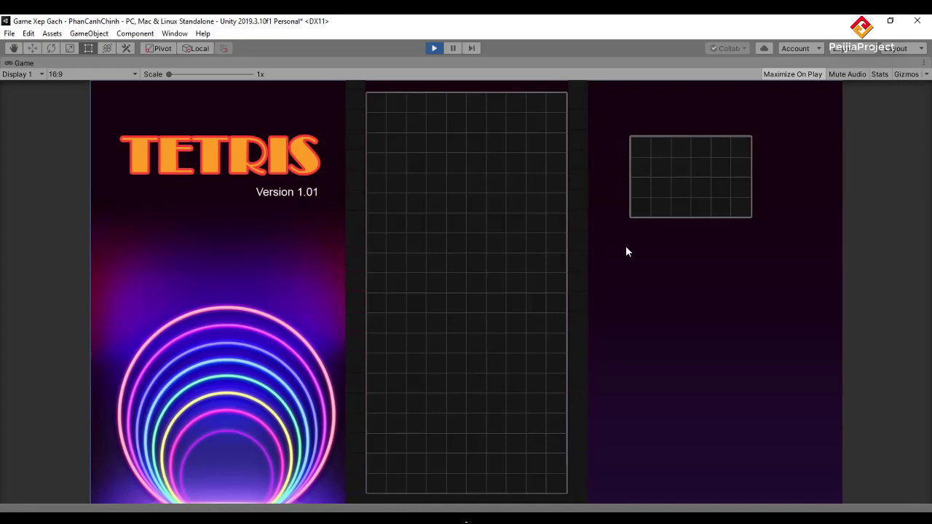
left_click(432, 48)
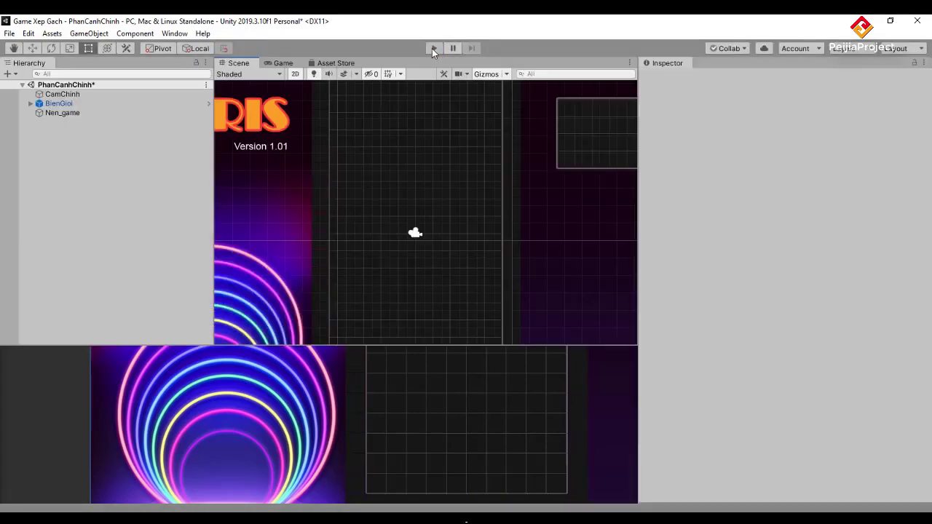
left_click(59, 103)
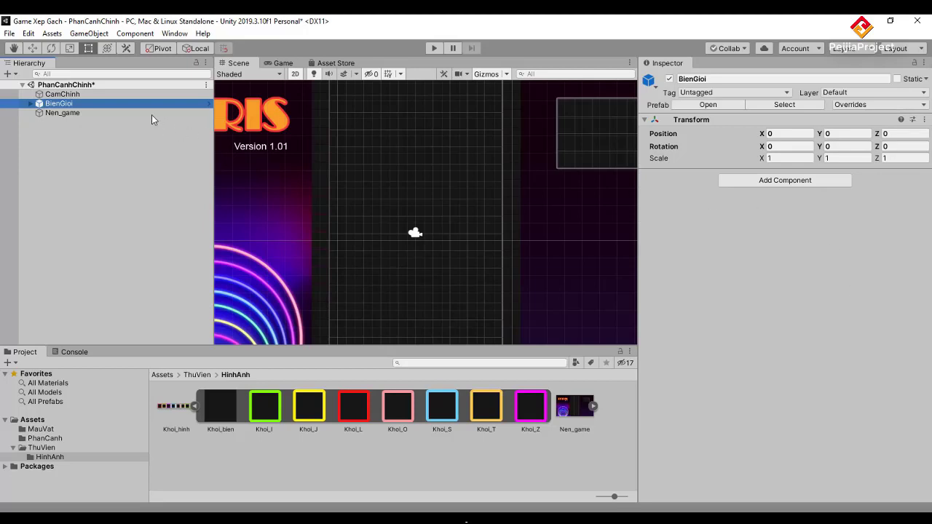
Step: Frame BienGioi, expand it, and select all its Khoi_bien blocks through Khoi_bien (53)
double_click(46, 106)
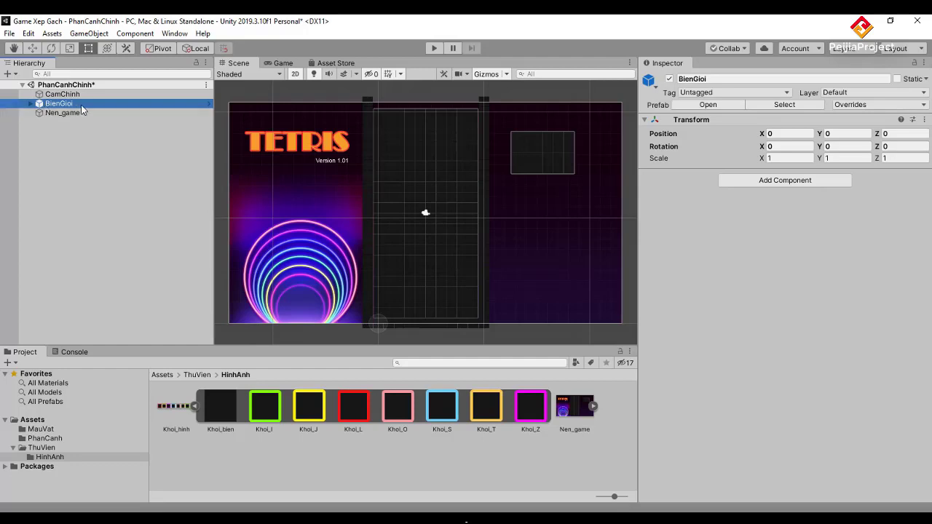
left_click(31, 104)
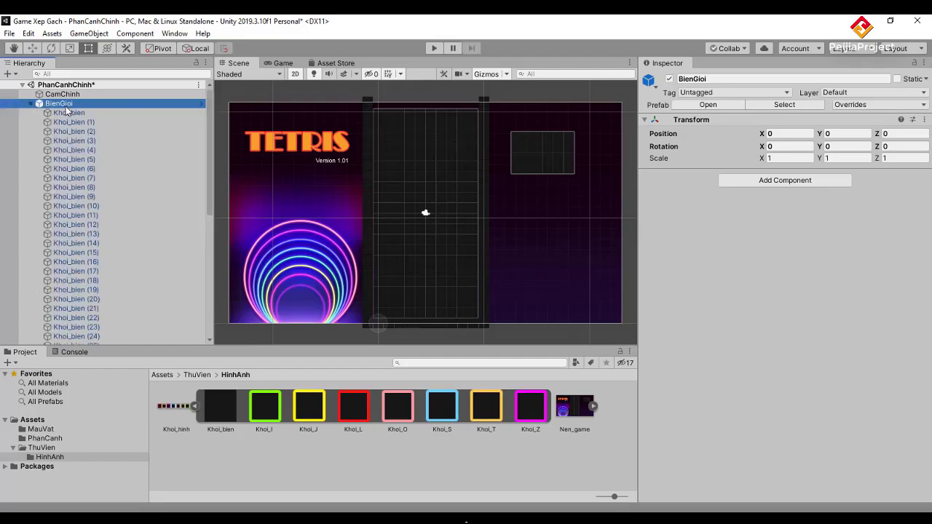
left_click(62, 106)
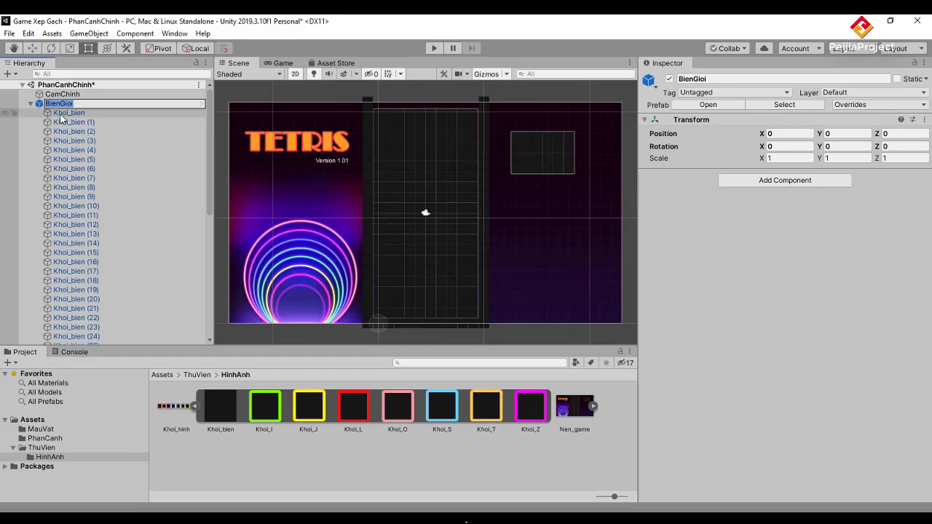
left_click(61, 114)
scroll(120, 170, "down", 5)
scroll(114, 185, "down", 5)
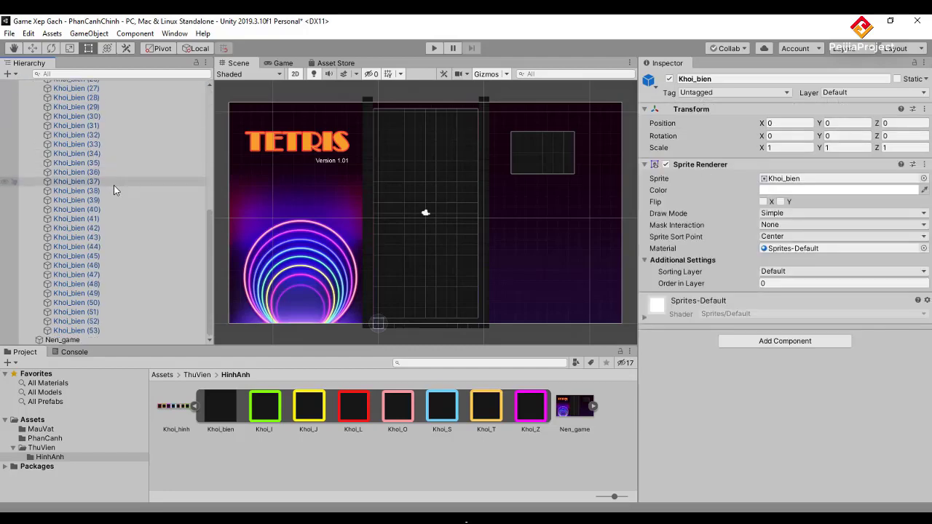
left_click(111, 331, "shift")
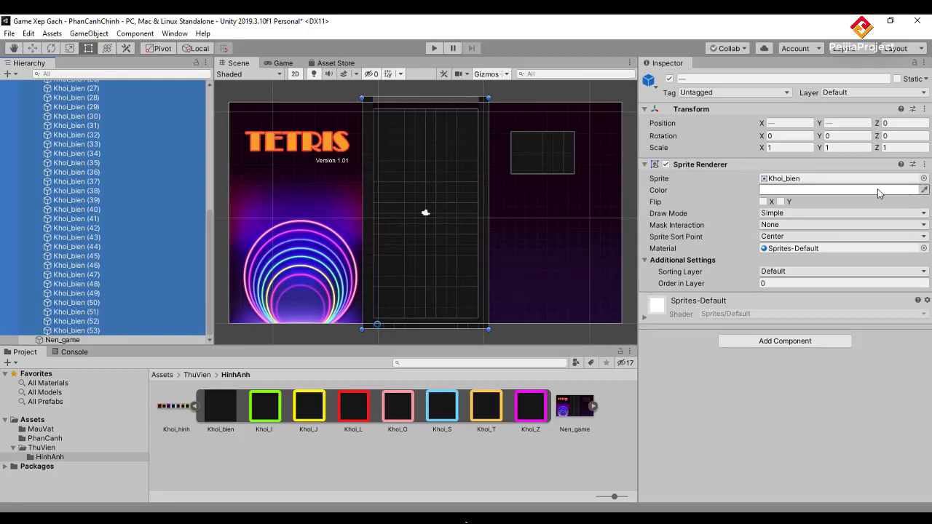
Step: Set the blocks' Sprite Renderer colour alpha to 0, then run the game to check
left_click(840, 191)
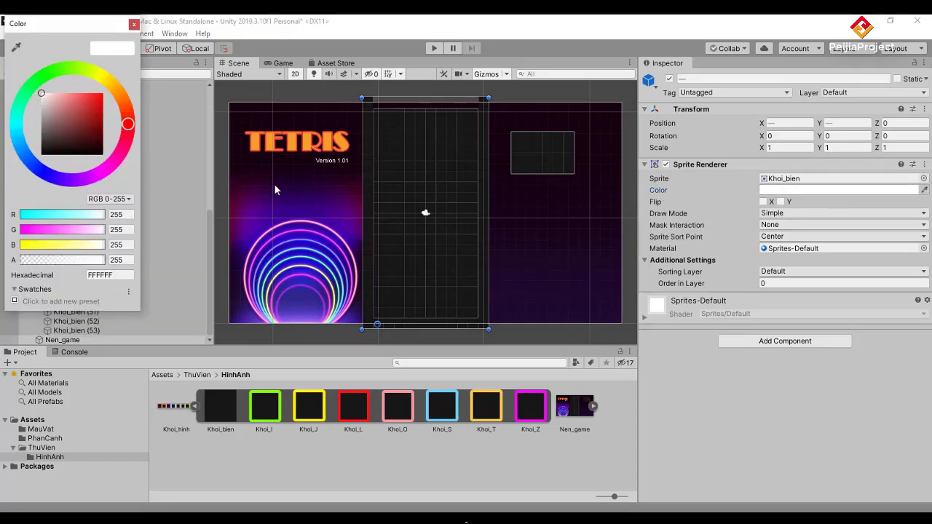
left_click(104, 260)
left_click_drag(104, 261, 11, 268)
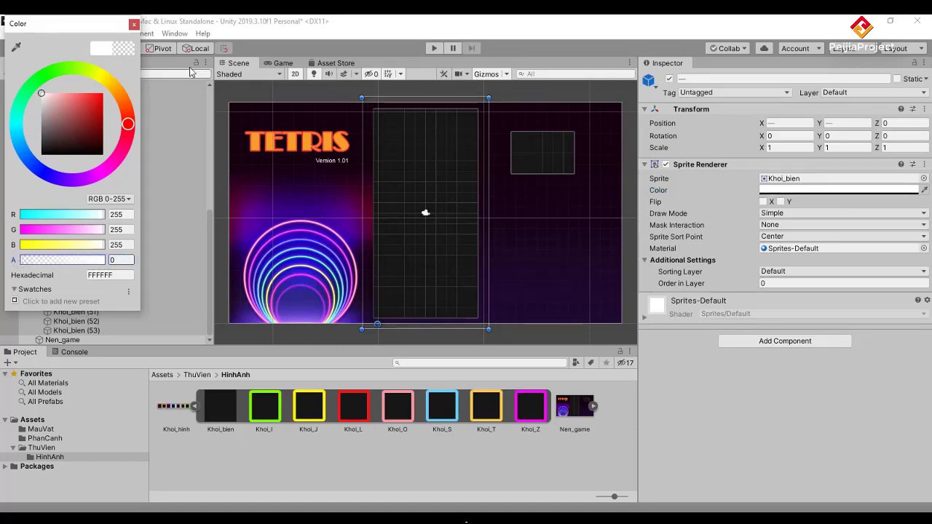
left_click(134, 26)
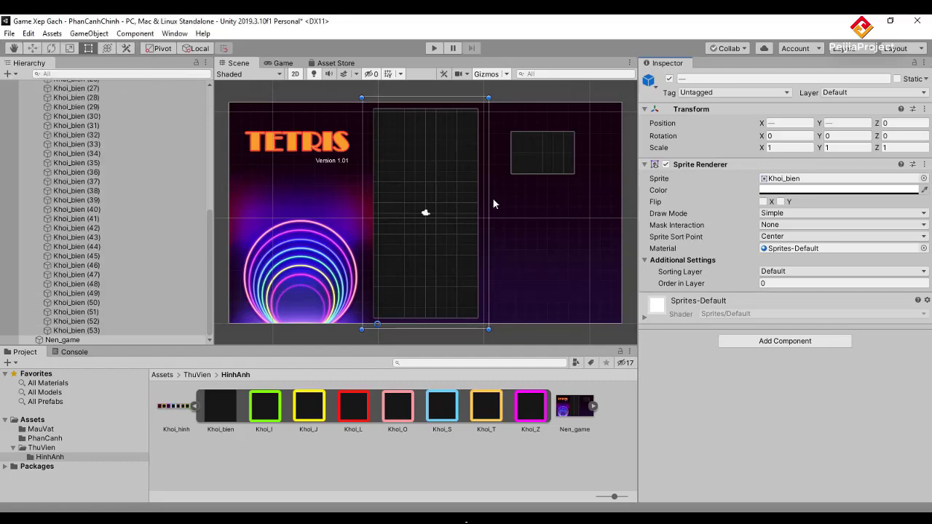
left_click(433, 48)
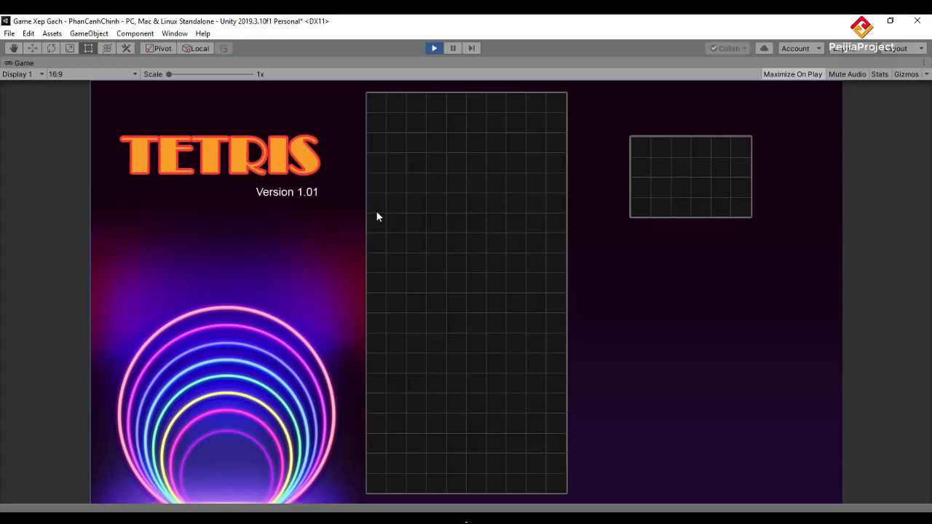
Step: Stop Play mode, adjust the Scene view, and collapse BienGioi's border block list
left_click(433, 48)
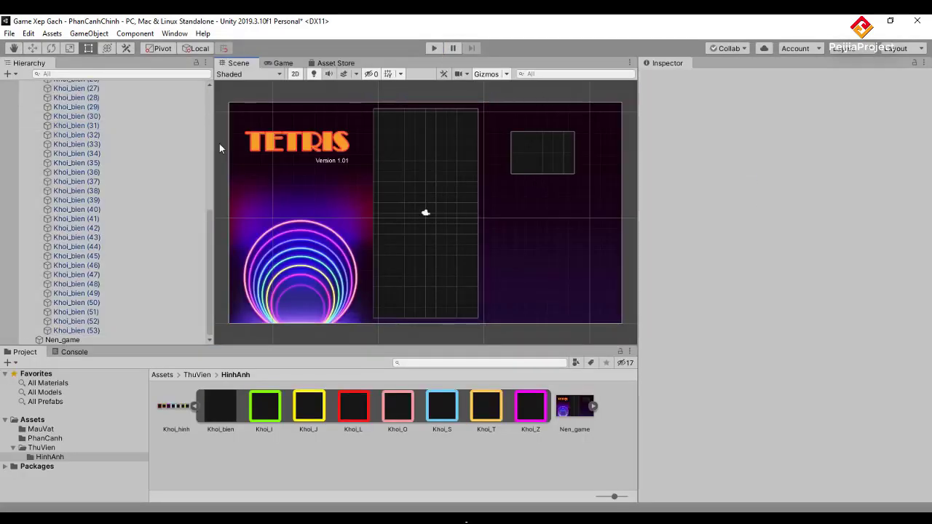
scroll(219, 144, "up", 2)
scroll(415, 202, "down", 1)
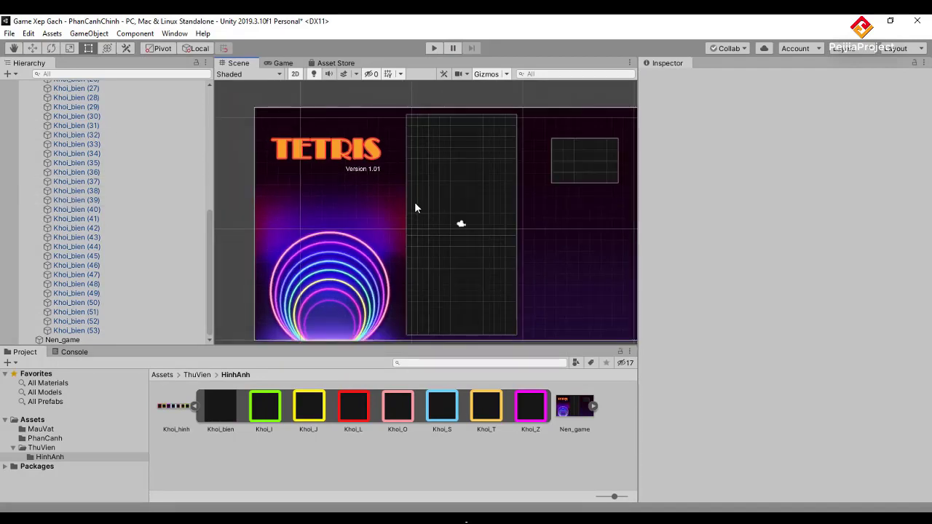
scroll(414, 202, "down", 2)
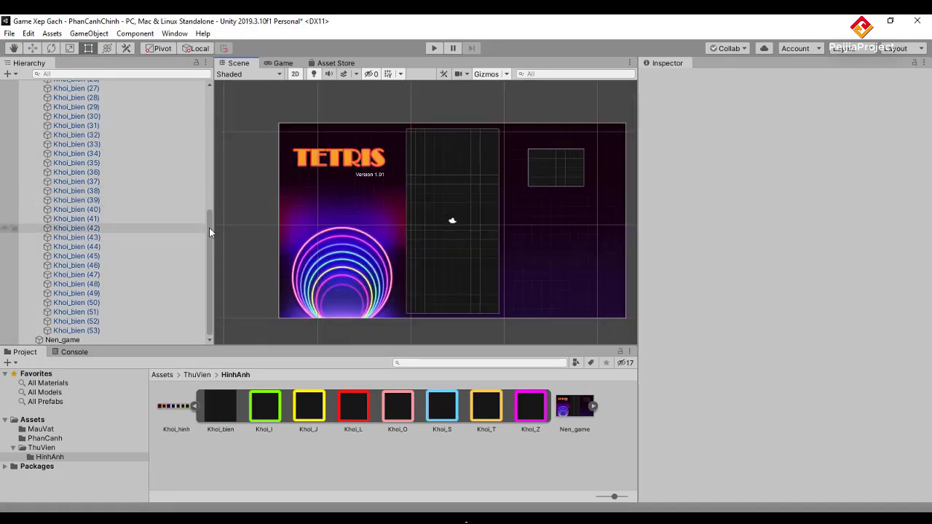
left_click_drag(208, 227, 204, 96)
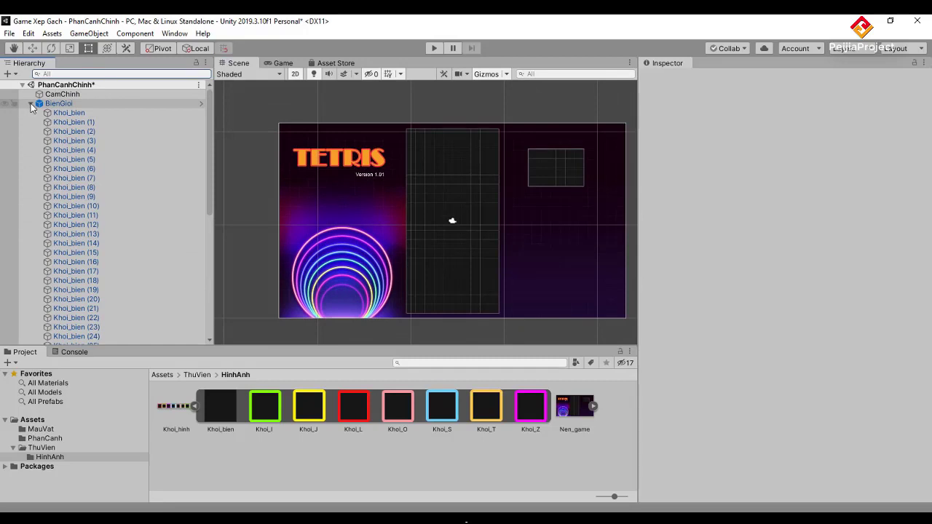
left_click(30, 103)
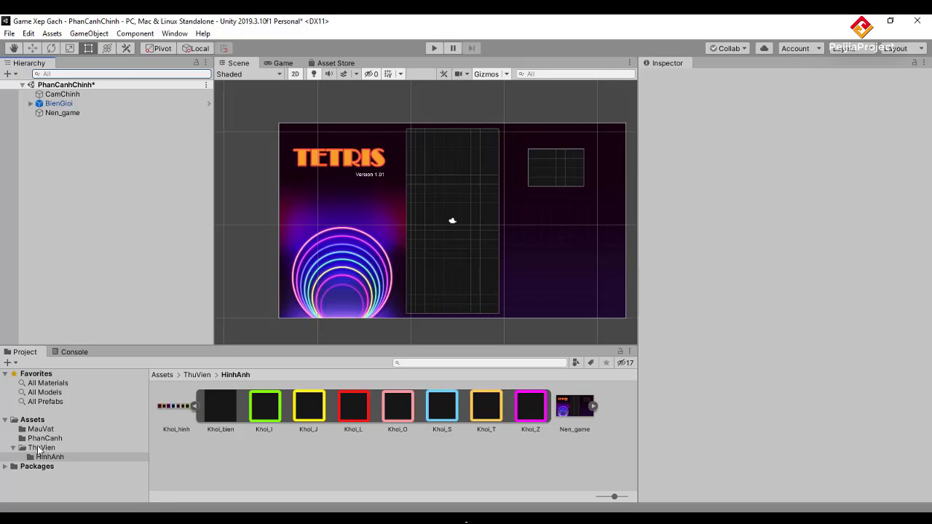
Step: Drag Khoi_S from the MauVat folder into the scene and set Position X 5, Y 20
left_click(41, 430)
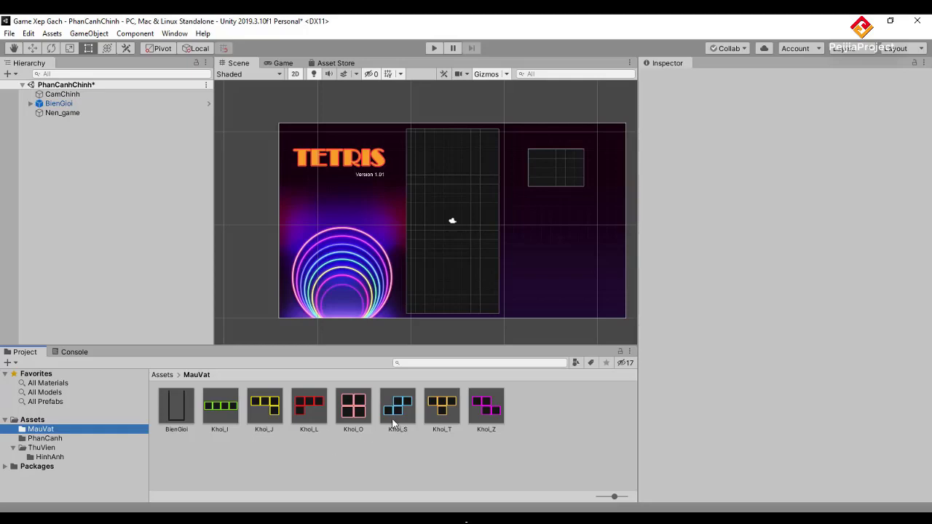
left_click_drag(393, 410, 455, 154)
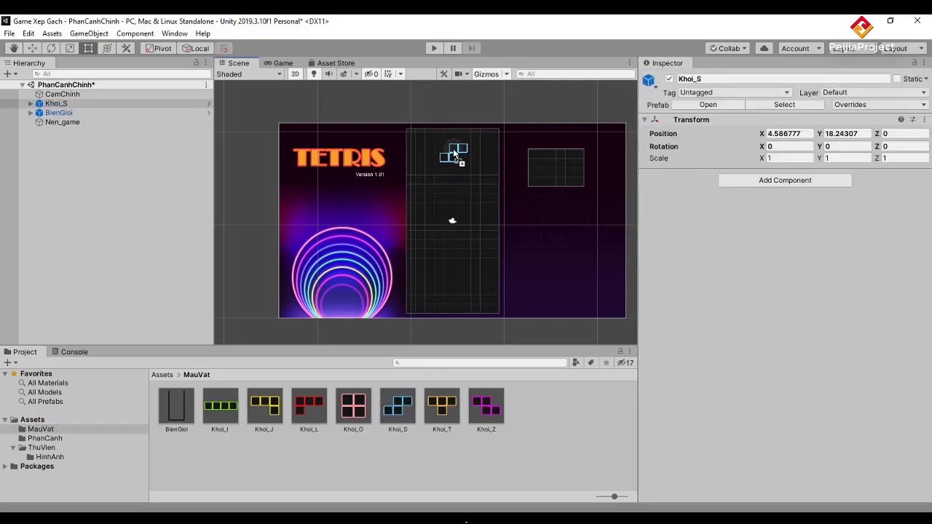
left_click(790, 133)
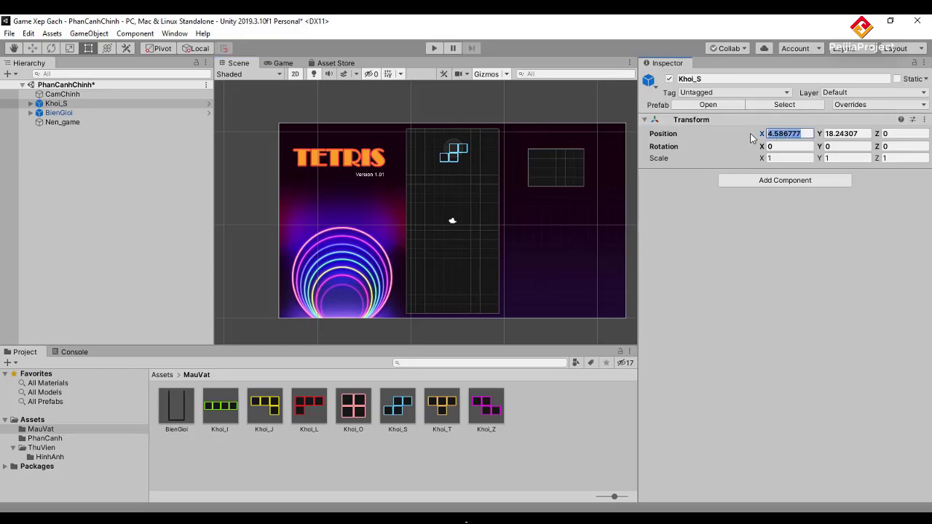
type("5")
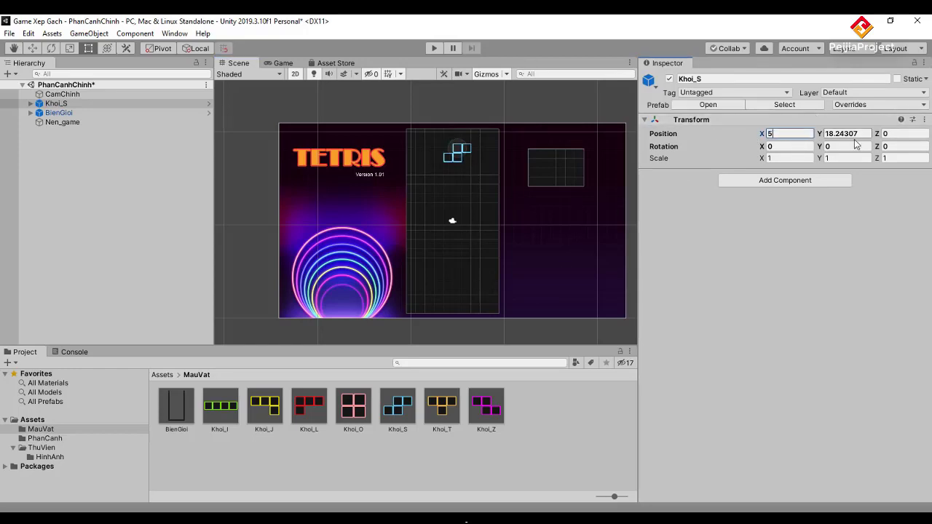
left_click(818, 134)
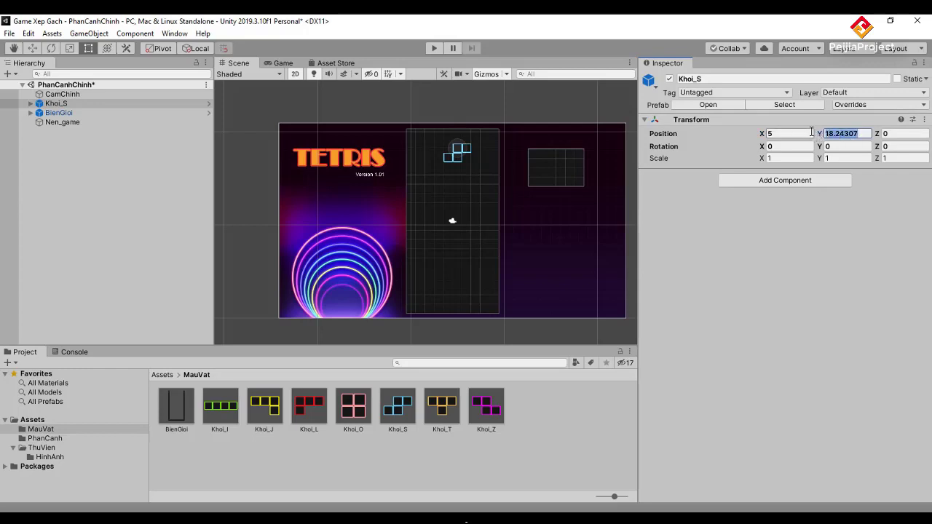
type("20")
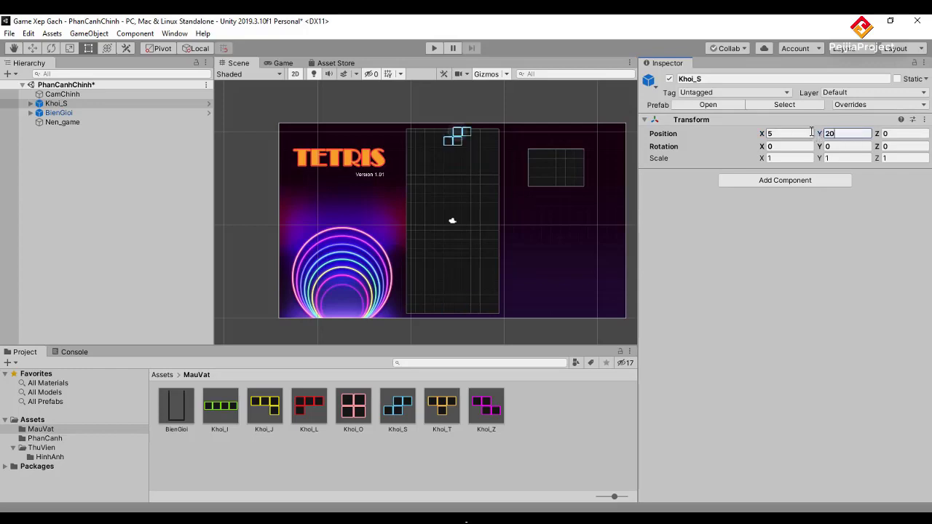
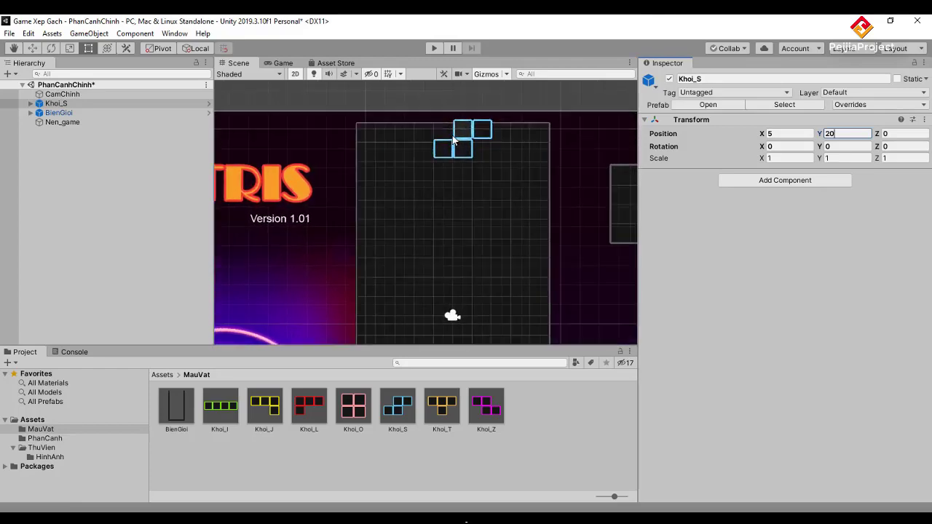
Step: Move Khoi_S to Position Y 20, atop the play-field border, then select BienGioi
scroll(452, 140, "up", 1)
scroll(455, 138, "up", 2)
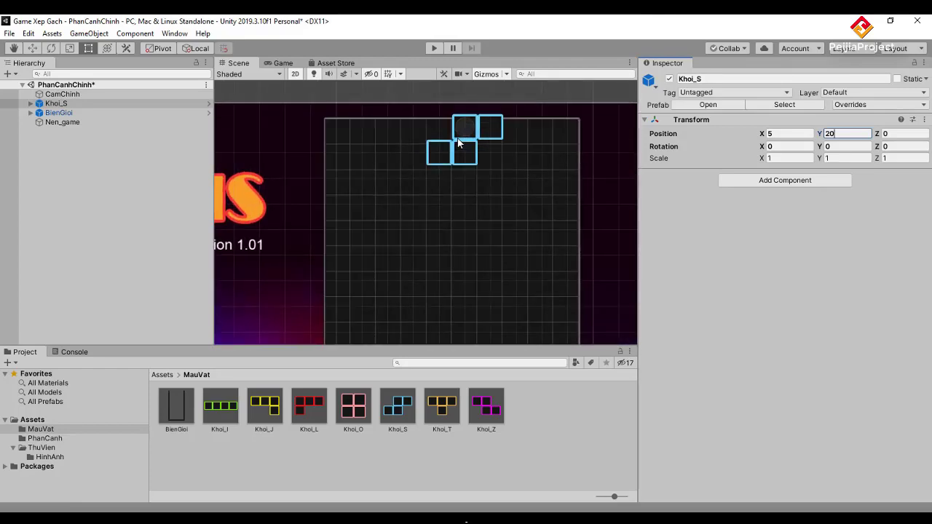
scroll(457, 142, "up", 1)
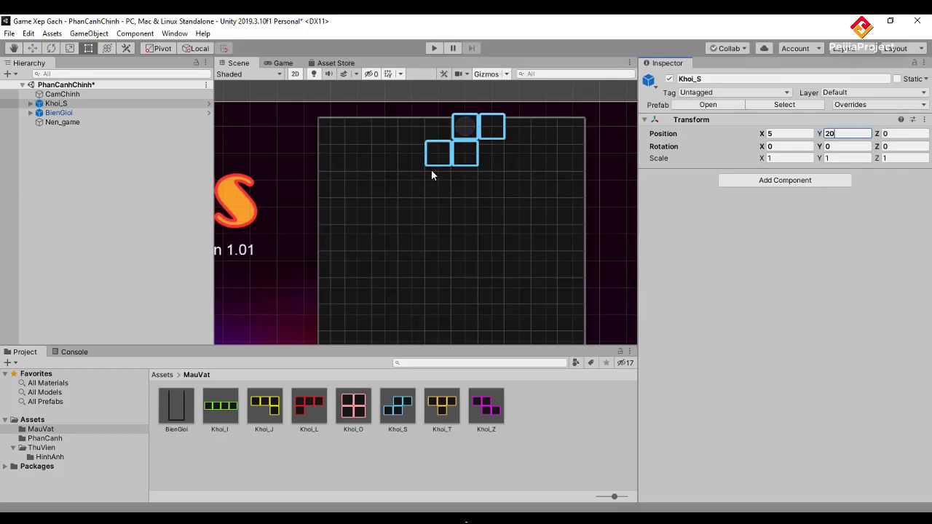
left_click(471, 179)
scroll(377, 172, "down", 5)
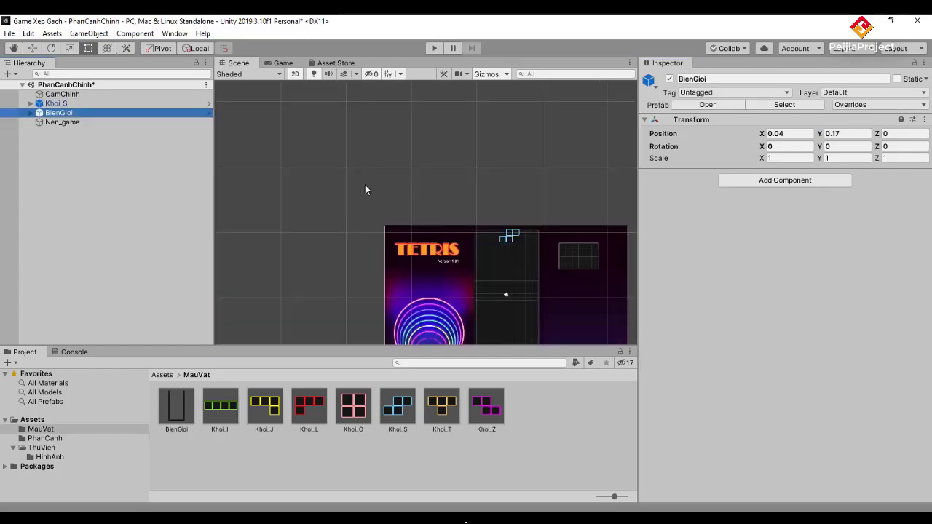